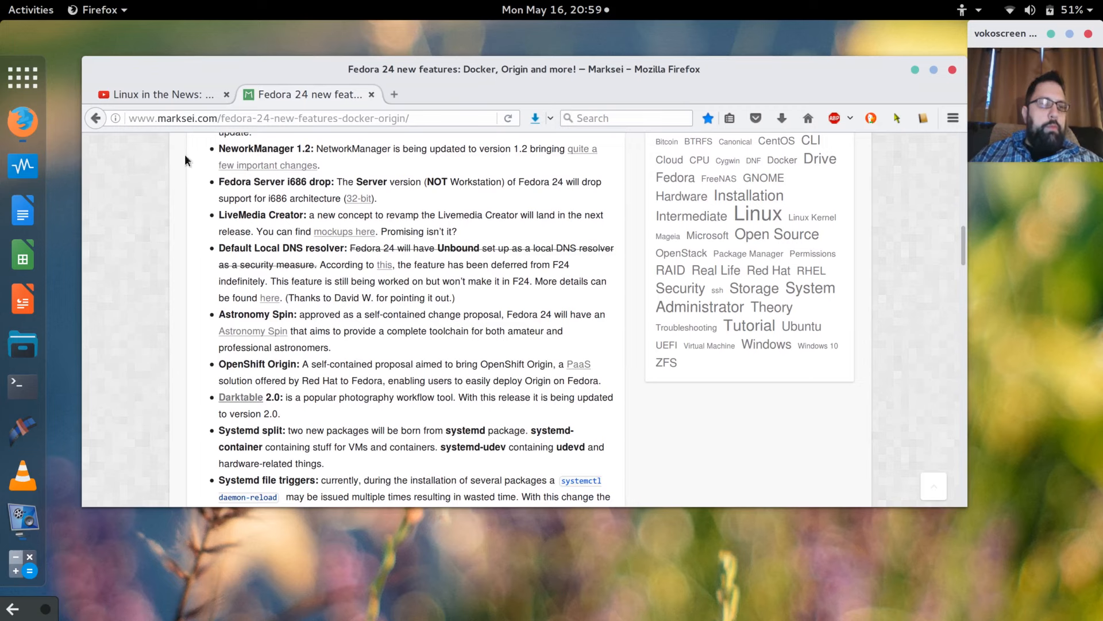
Launch a new blank LibreOffice Writer document from the dock icon.
left_click(23, 209)
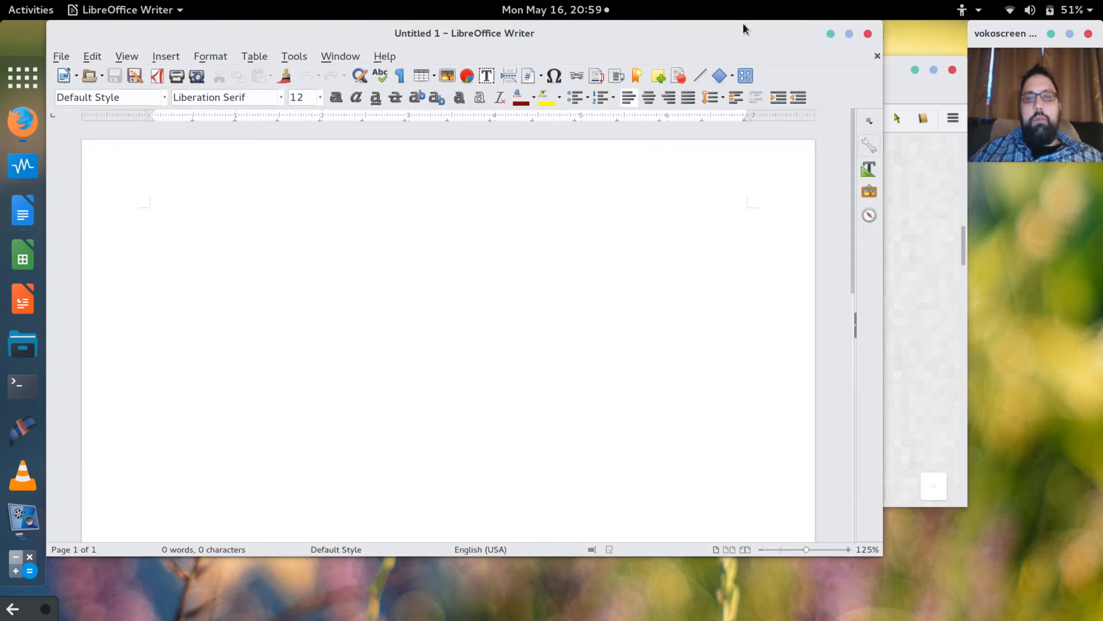
Move the Writer window lower on screen and resize it narrower and taller.
left_click_drag(744, 27, 735, 64)
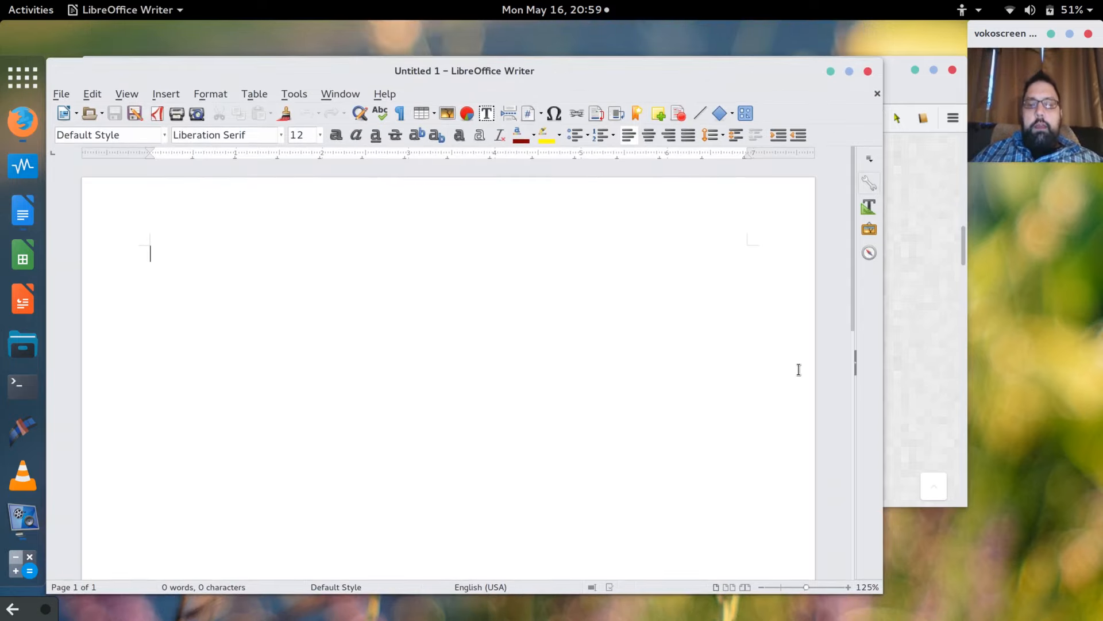
left_click_drag(878, 592, 856, 609)
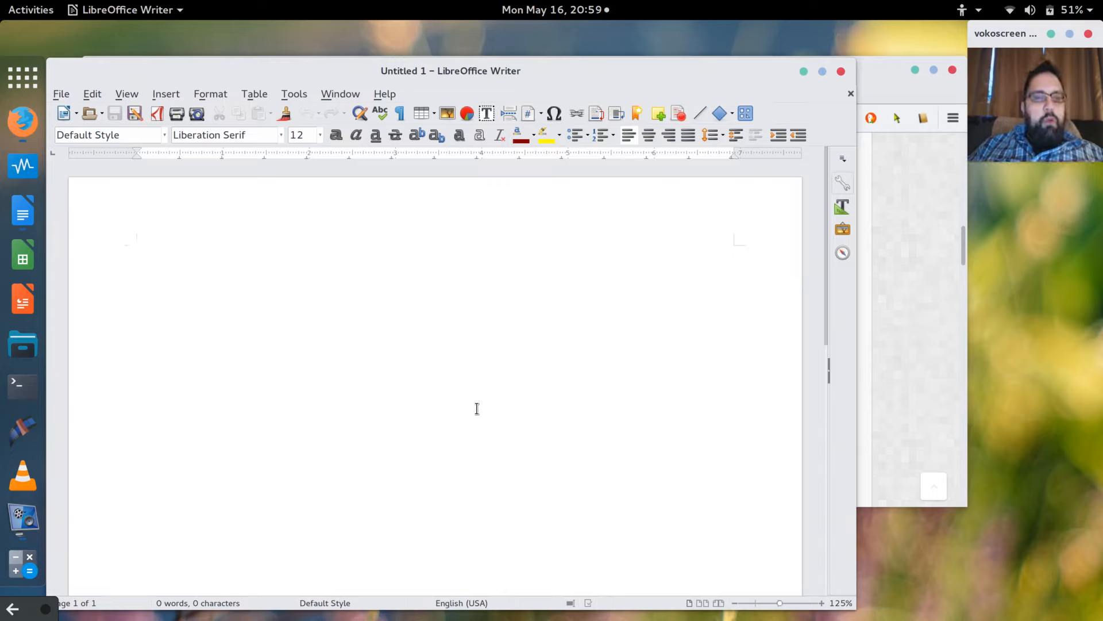
Type the first line 'Host system Lenovo Yoga 2 Pro', correcting typos along the way.
type("Fe")
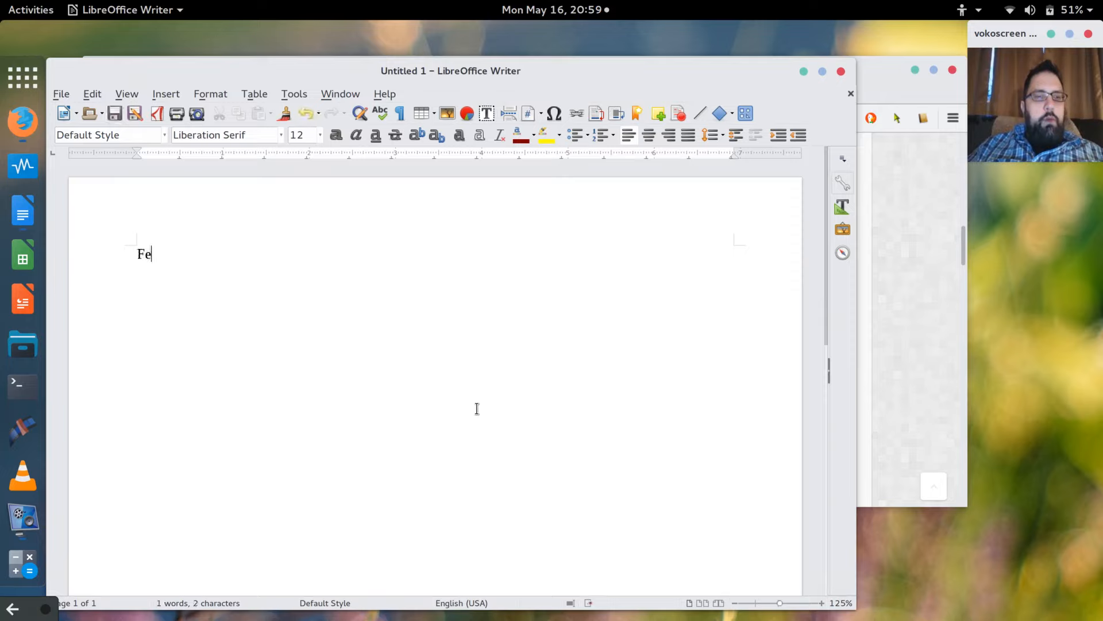
key("BackSpace")
key("BackSpace")
type("HOs")
key("BackSpace")
key("BackSpace")
type("ost ")
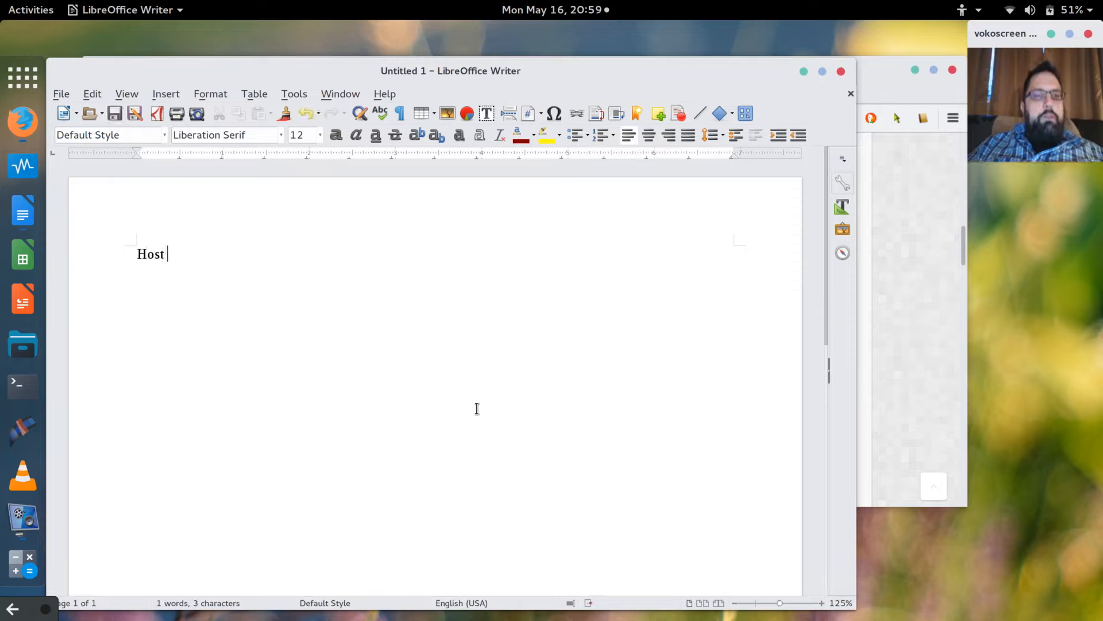
type("sytem")
key("BackSpace")
key("BackSpace")
key("BackSpace")
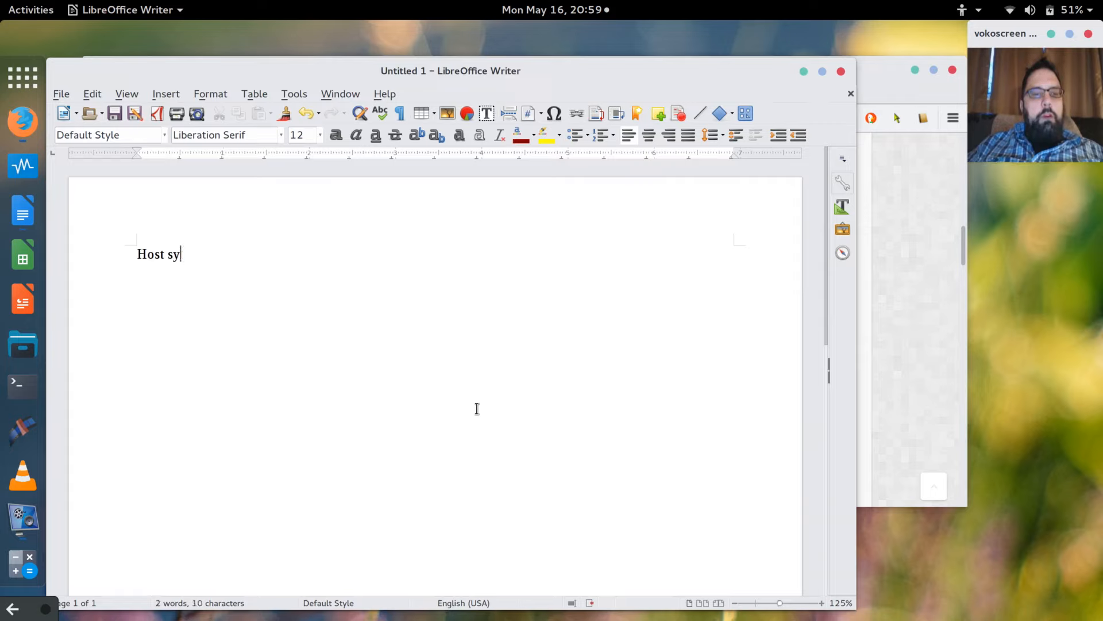
type("S")
key("BackSpace")
type("stem ")
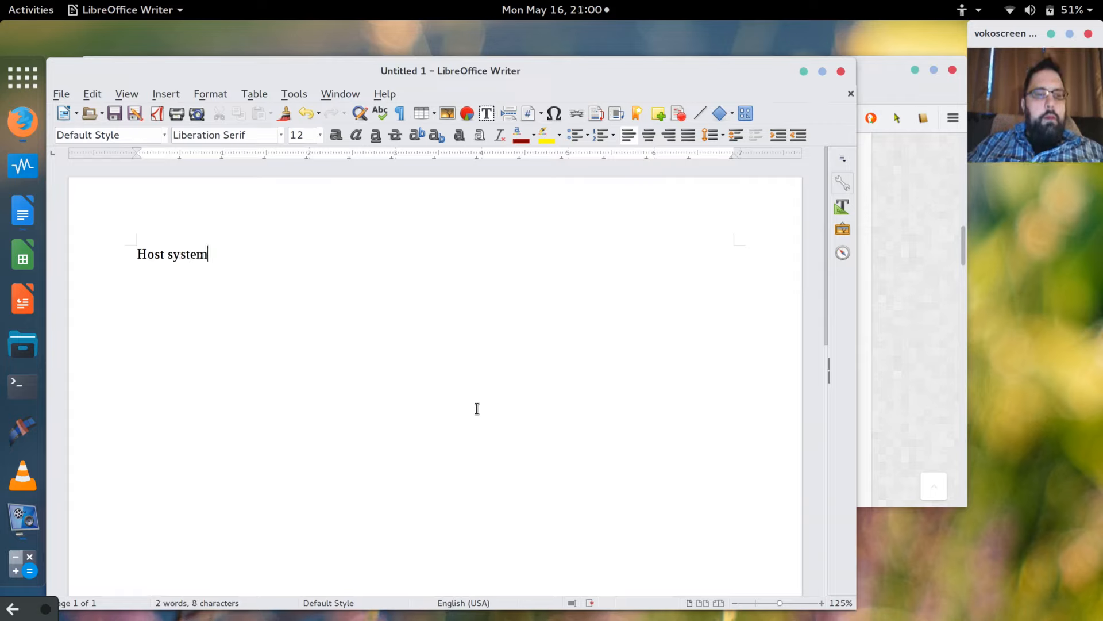
type("Le")
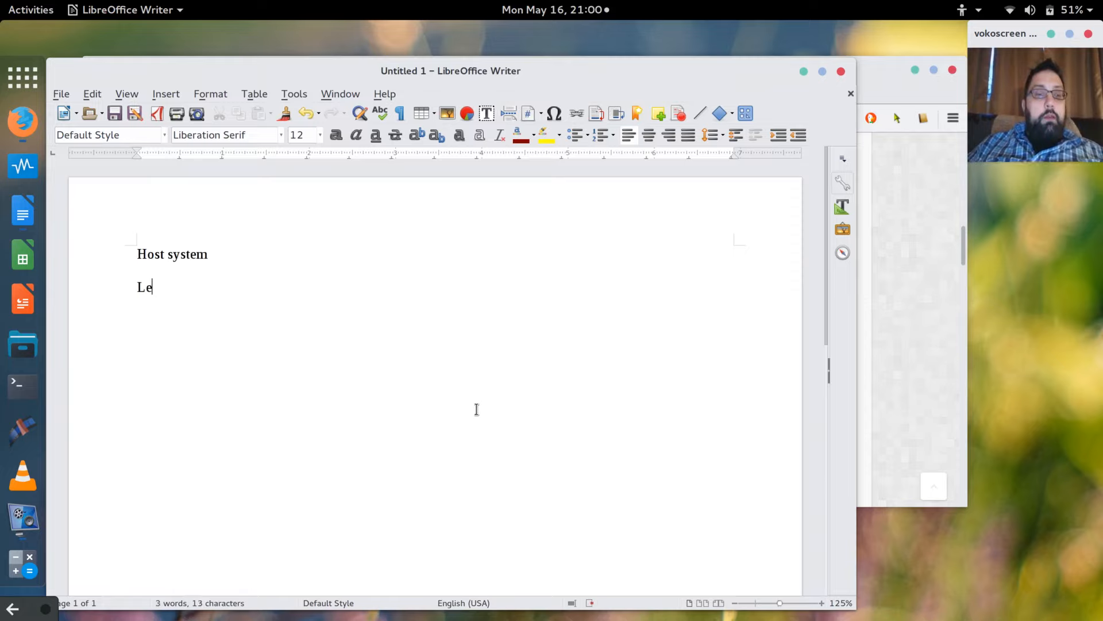
type("novo Yo")
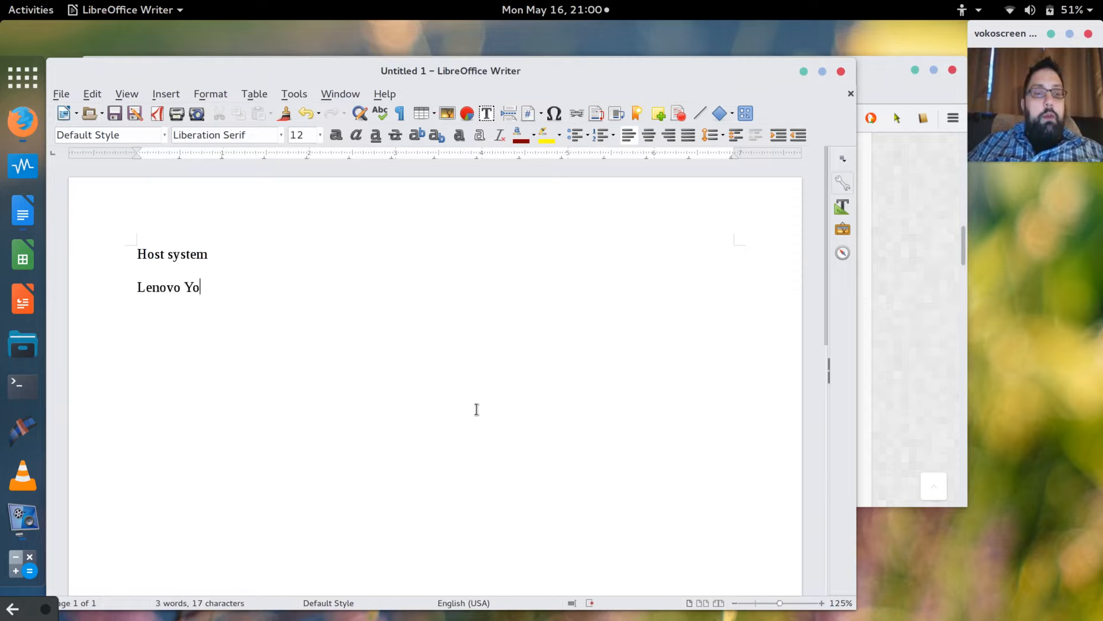
type("ga 2 Pro")
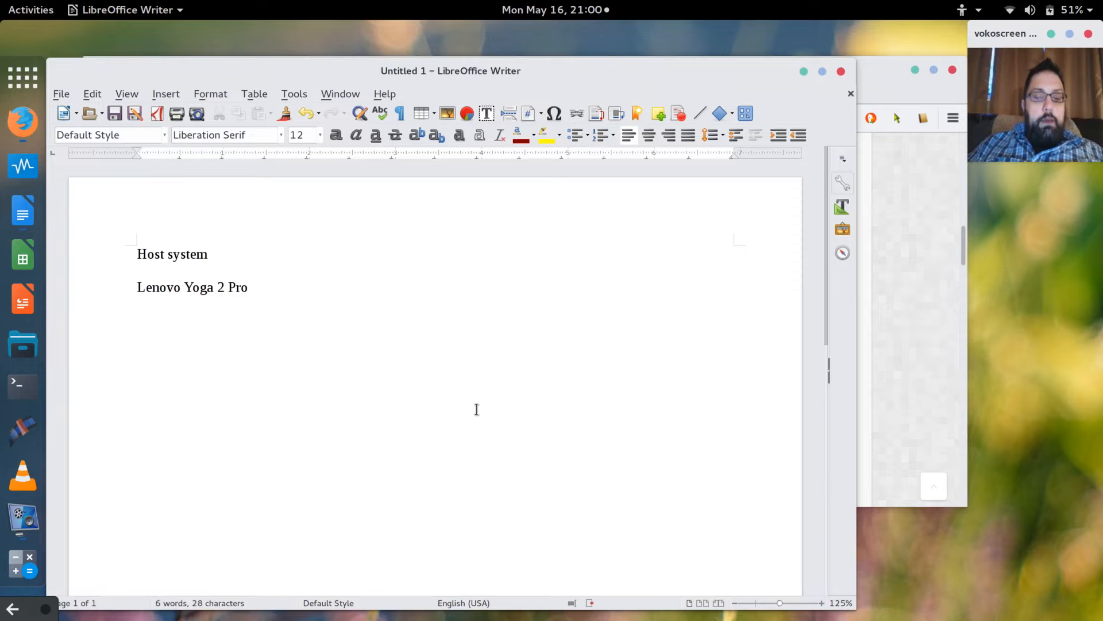
Add the spec lines 'i7 13.3 screen', '256 GB SSD' and '8 GB'.
key("Return")
type("i7 ")
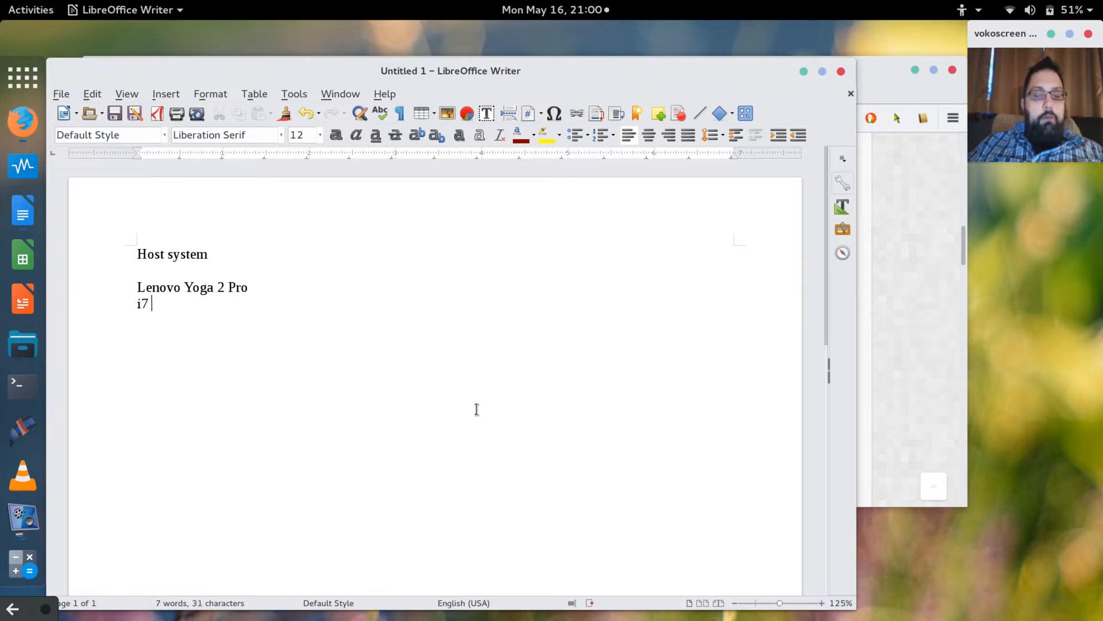
type("13.2")
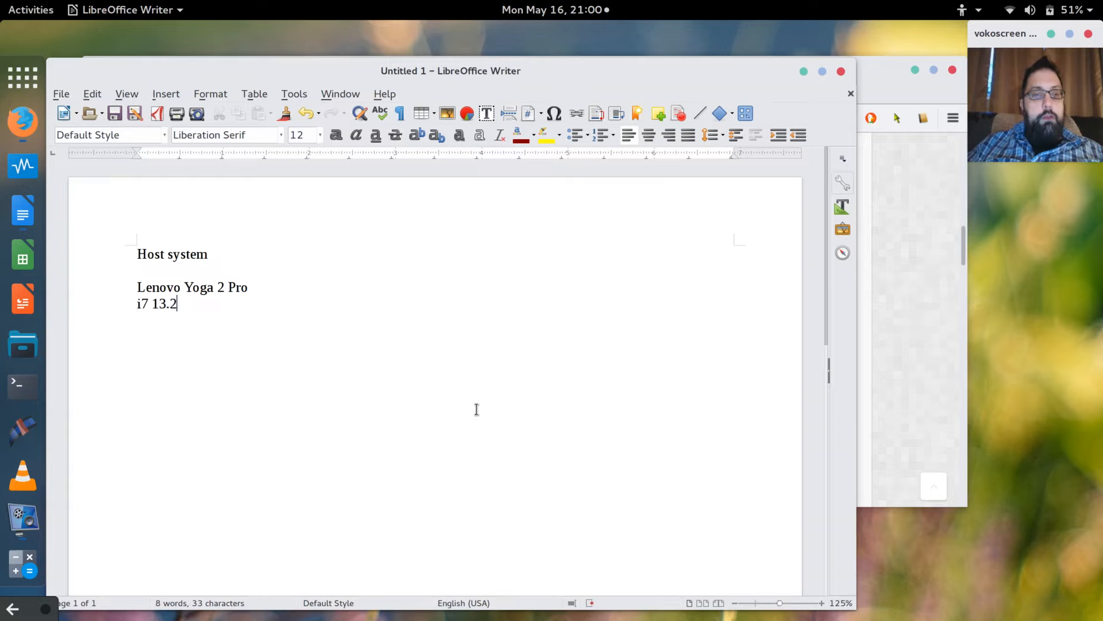
key("BackSpace")
type("3 sc")
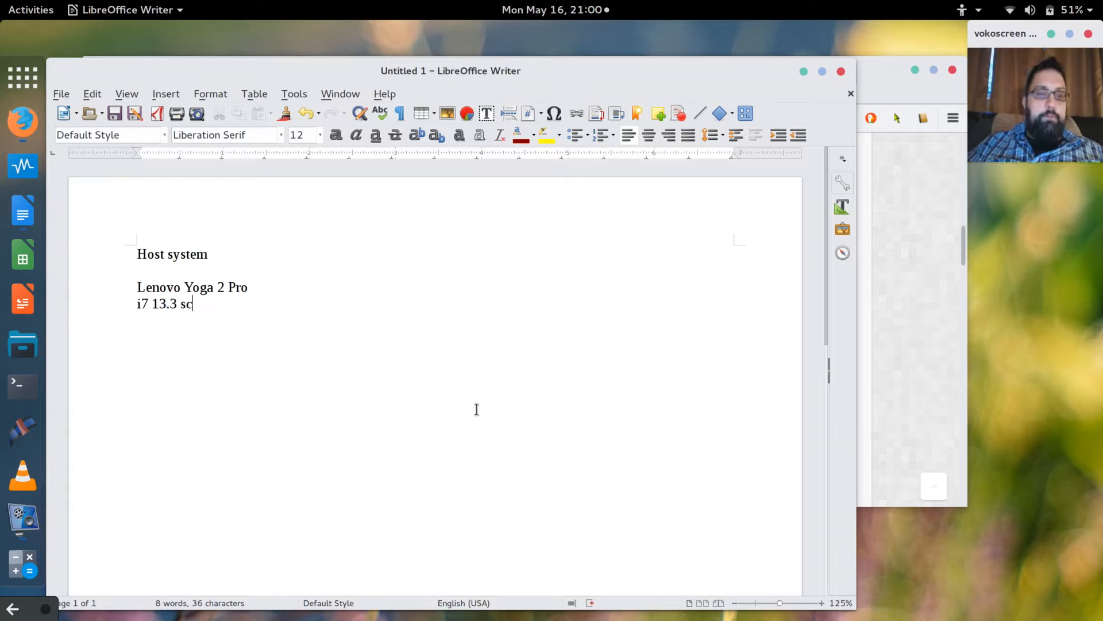
type("reen")
key("Return")
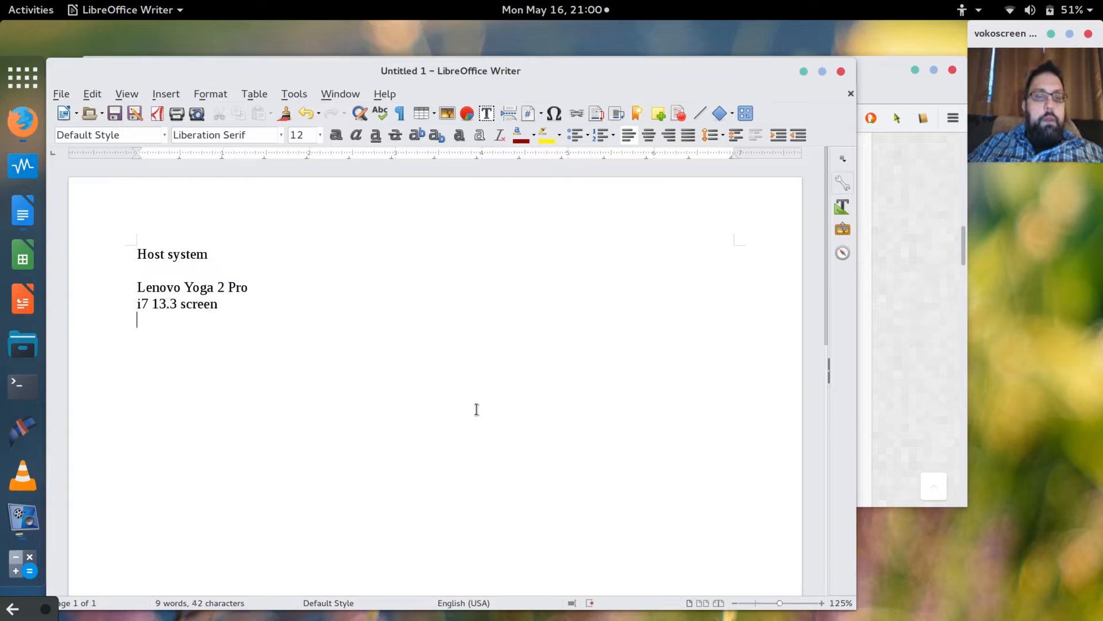
type("256")
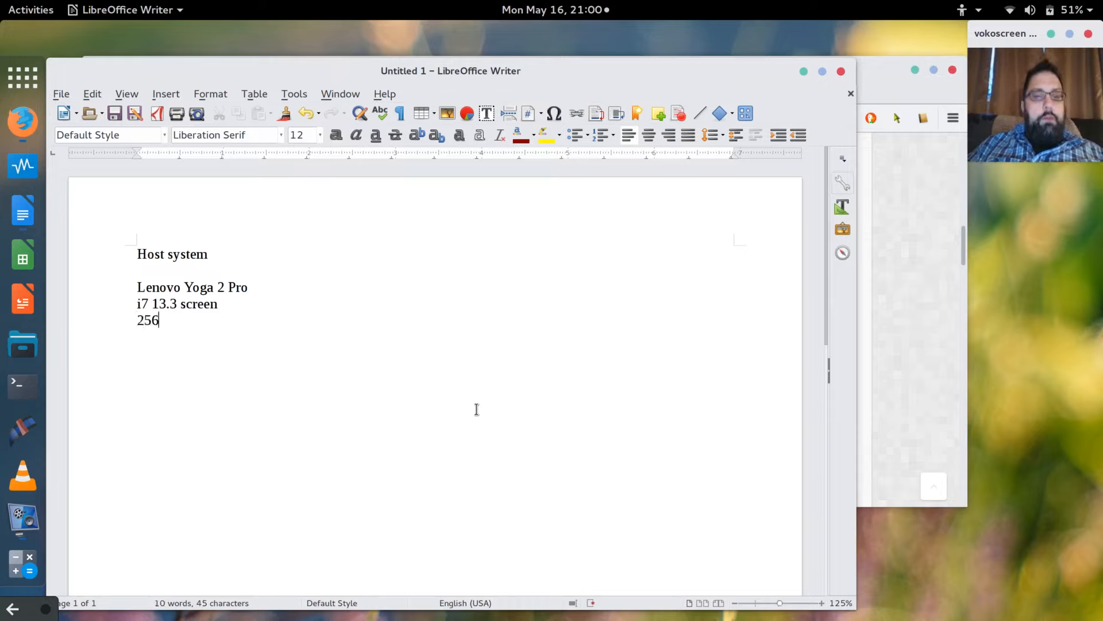
type(" GB SSD")
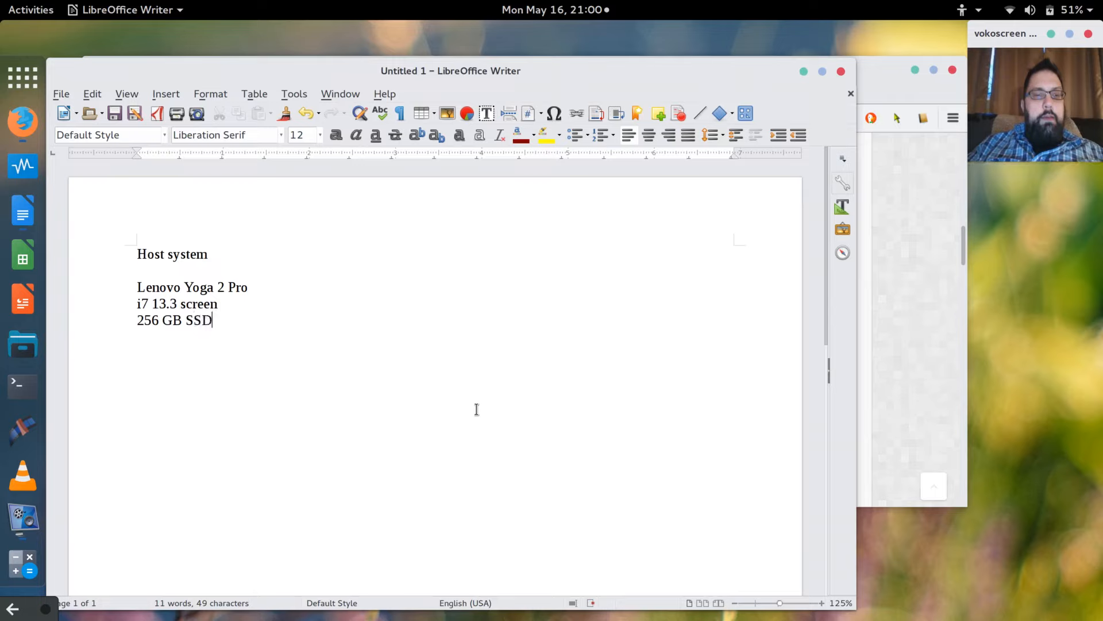
key("Return")
type("8 GB")
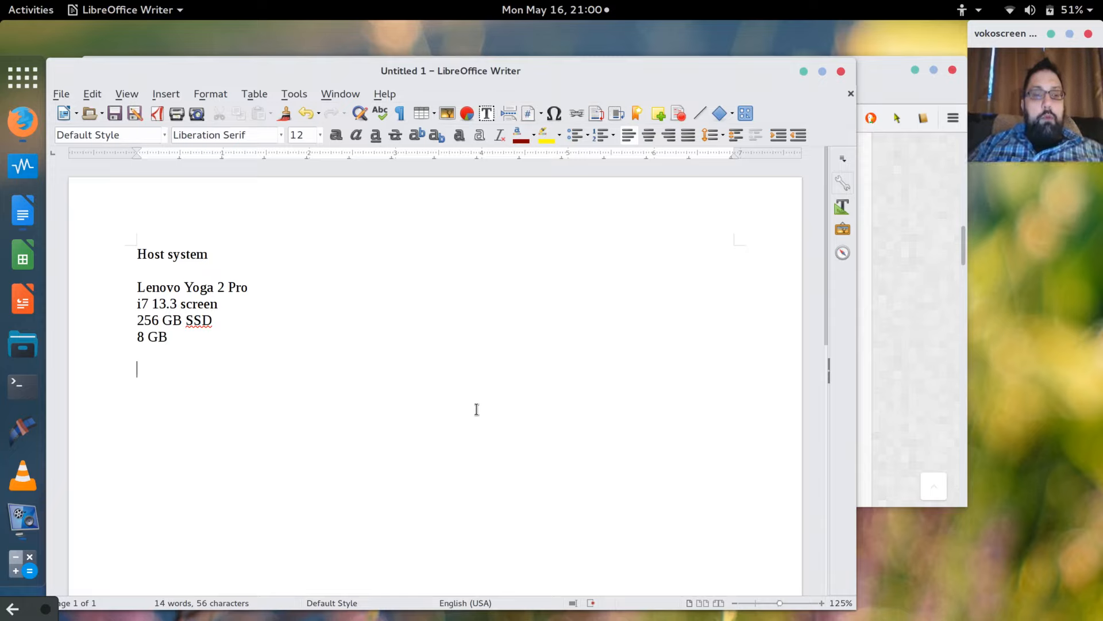
Add the note 'Yum became DNF', fixing its typos.
type("YU")
key("BackSpace")
type("u")
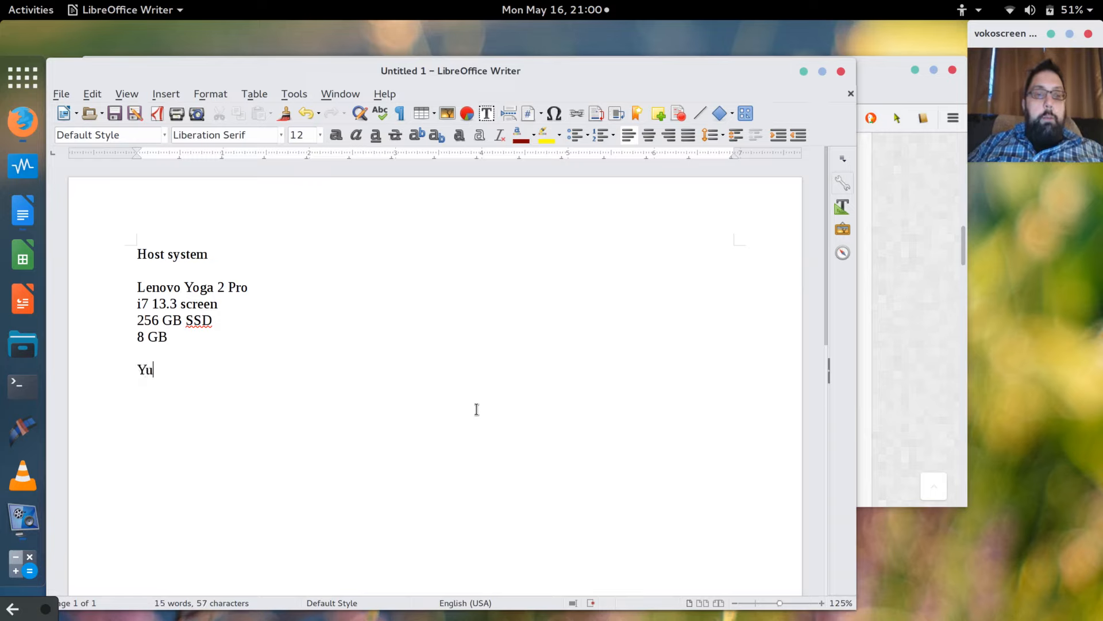
type("m becams")
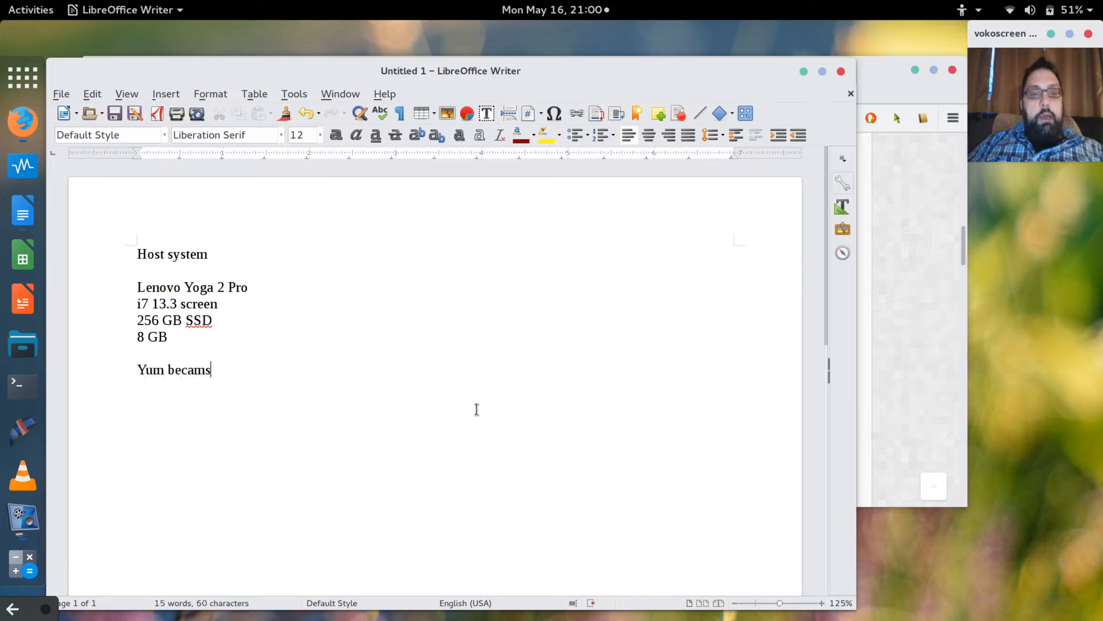
key("BackSpace")
type("e DNF")
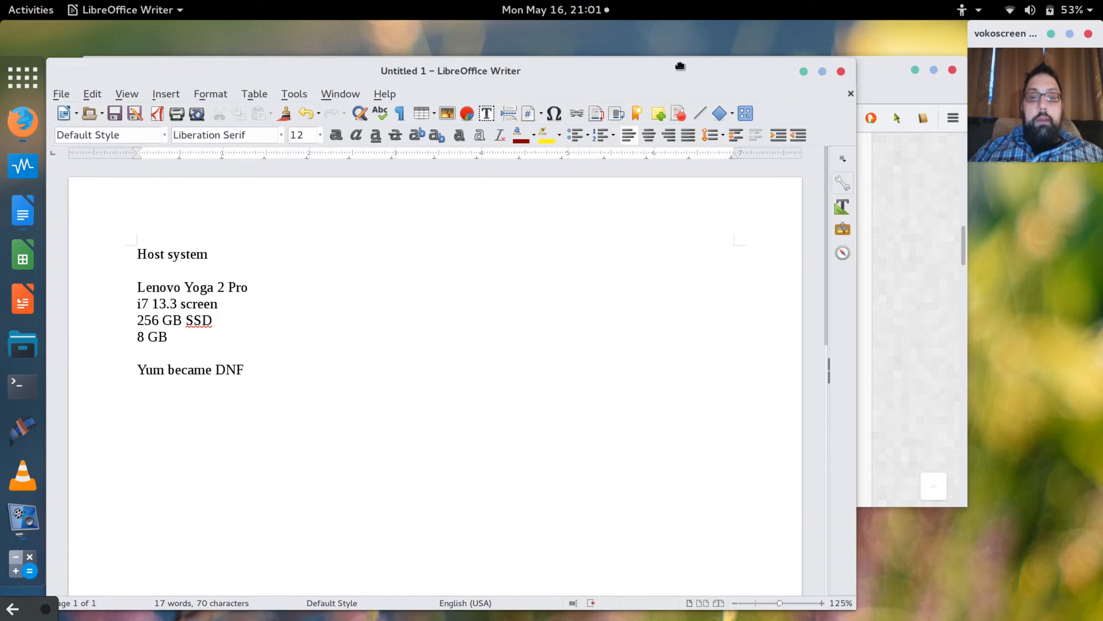
Reposition the Writer window, highlight the Lenovo Yoga 2 Pro line, then minimize Writer.
left_click_drag(684, 67, 670, 45)
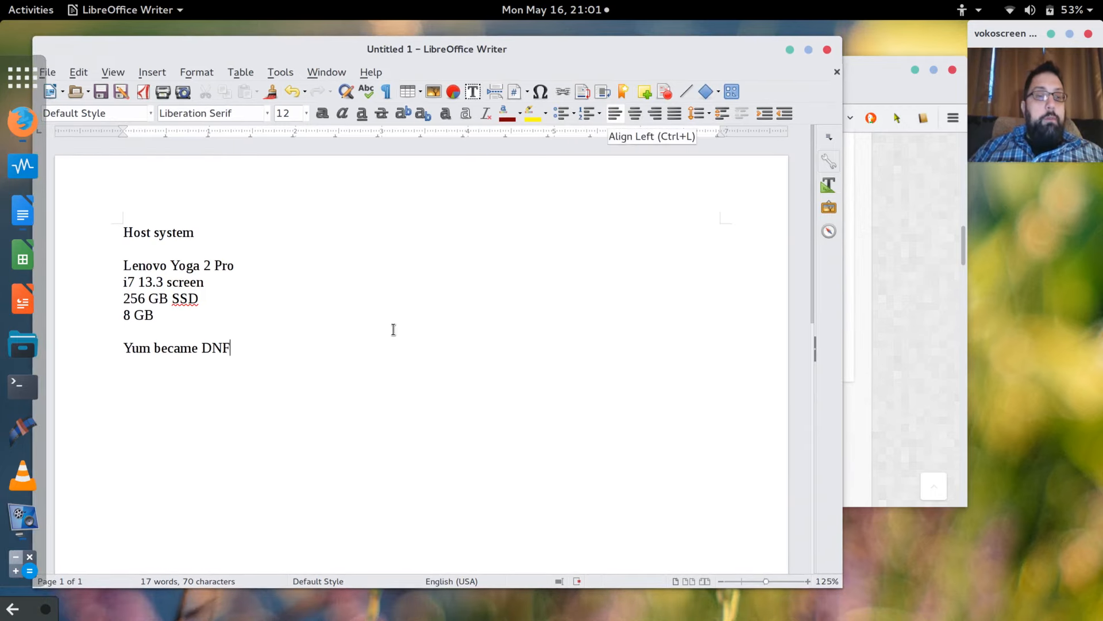
left_click_drag(124, 264, 253, 265)
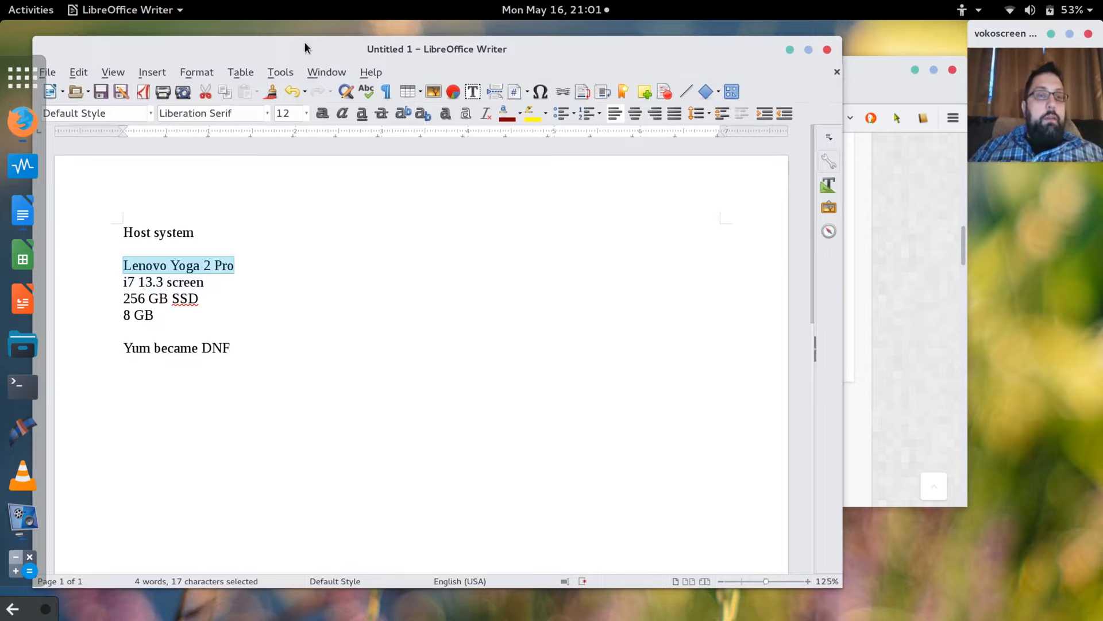
left_click_drag(304, 42, 324, 50)
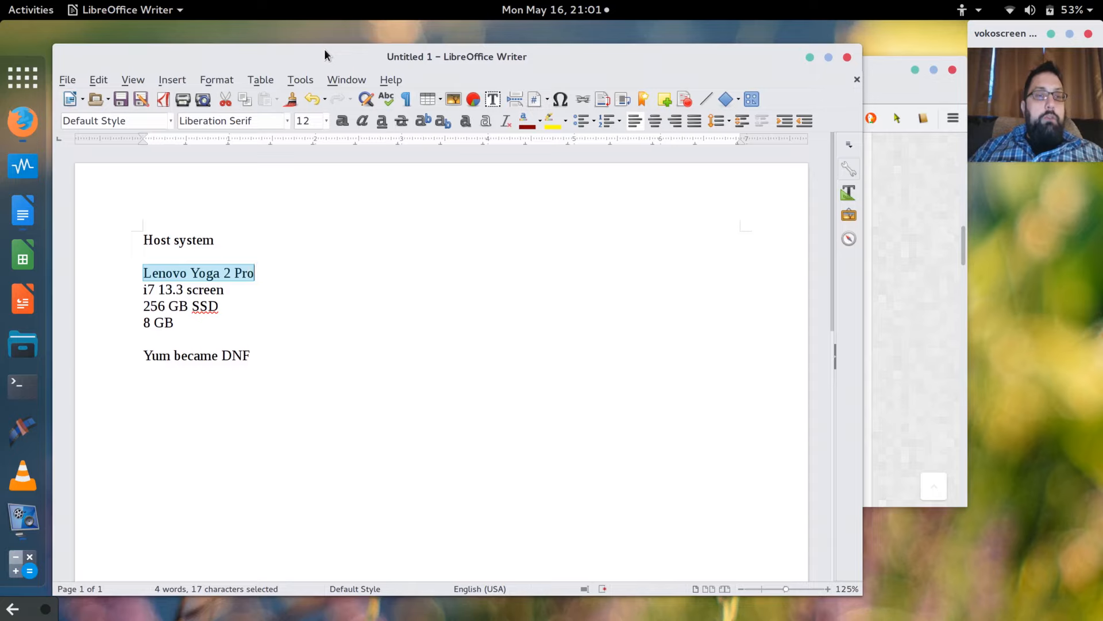
left_click(810, 58)
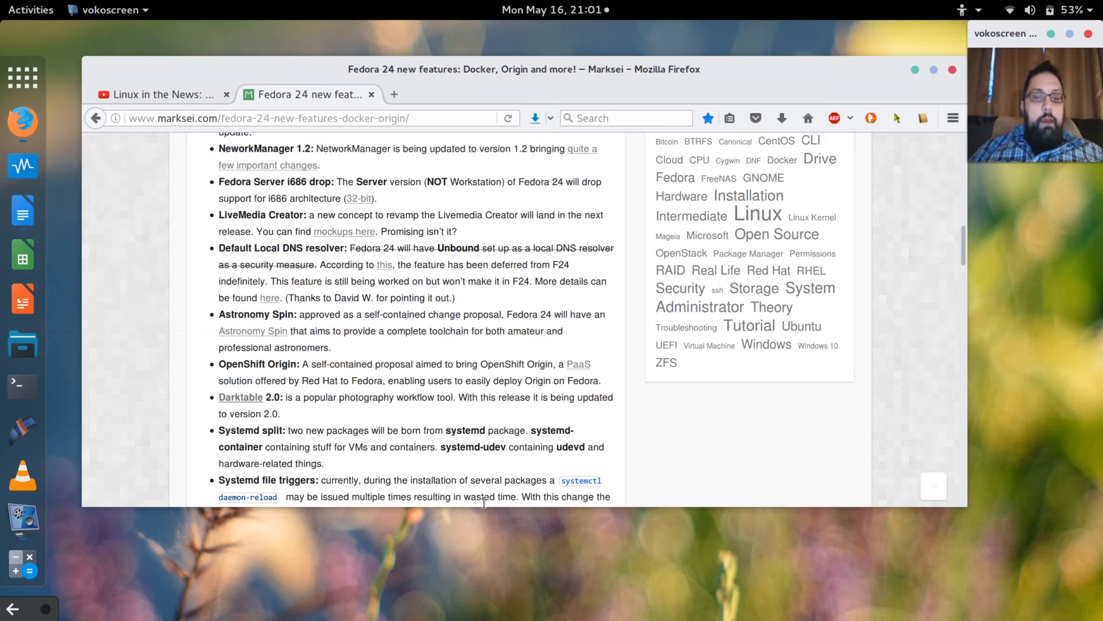
Make Firefox taller, zoom the article in twice, and scroll to the System-wide changes list.
left_click_drag(491, 507, 491, 616)
key("Home")
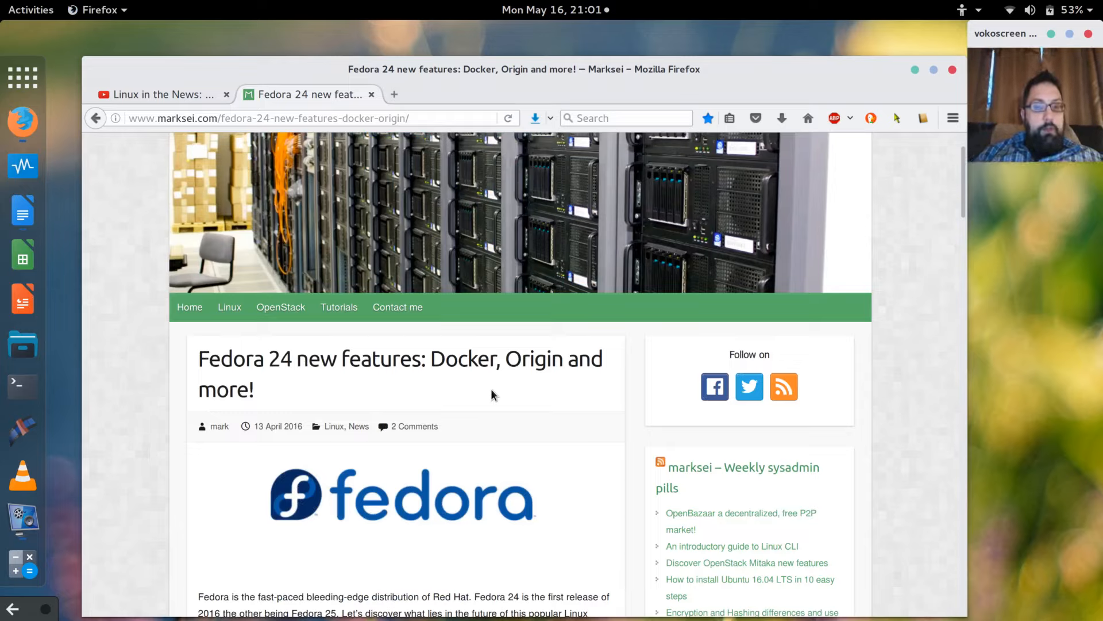
scroll(491, 390, "up", 2)
scroll(492, 393, "down", 1)
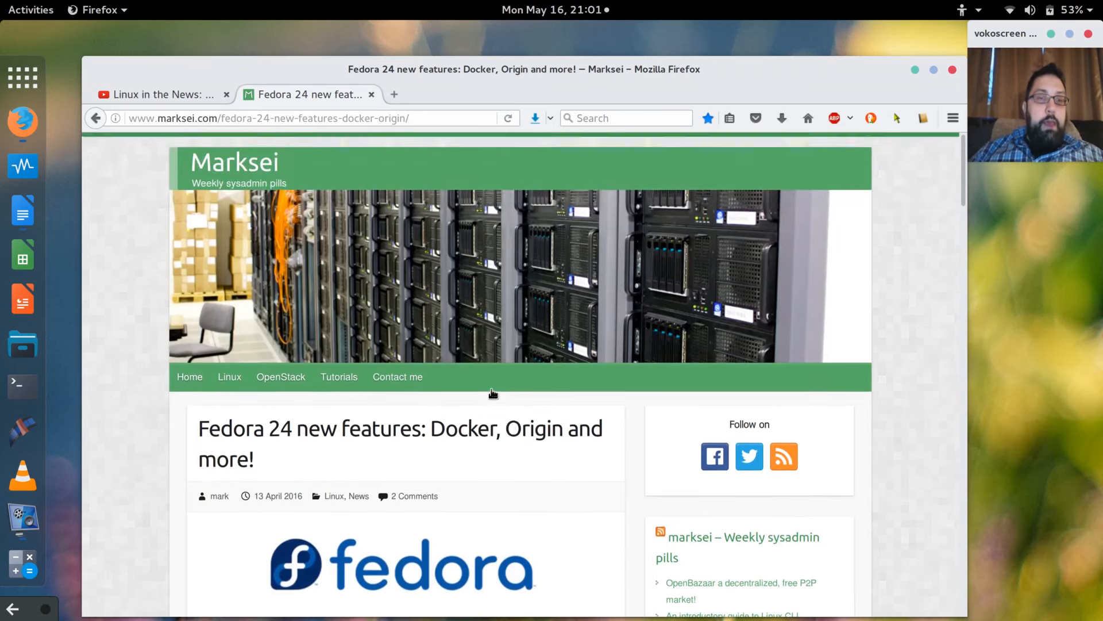
scroll(492, 393, "down", 2)
scroll(491, 391, "down", 3)
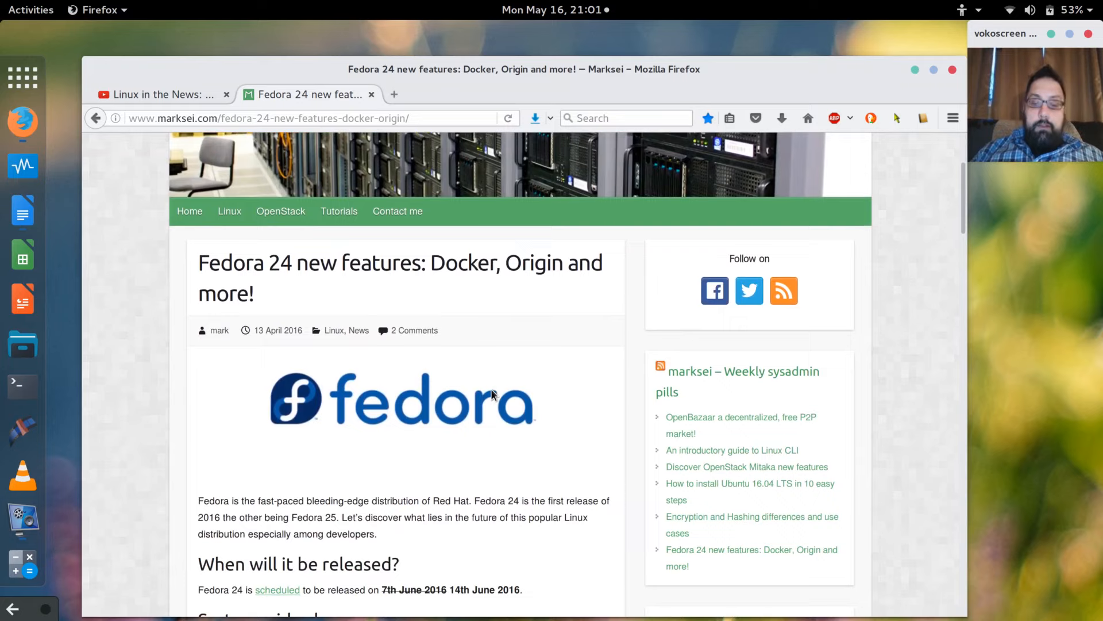
key("ctrl+plus")
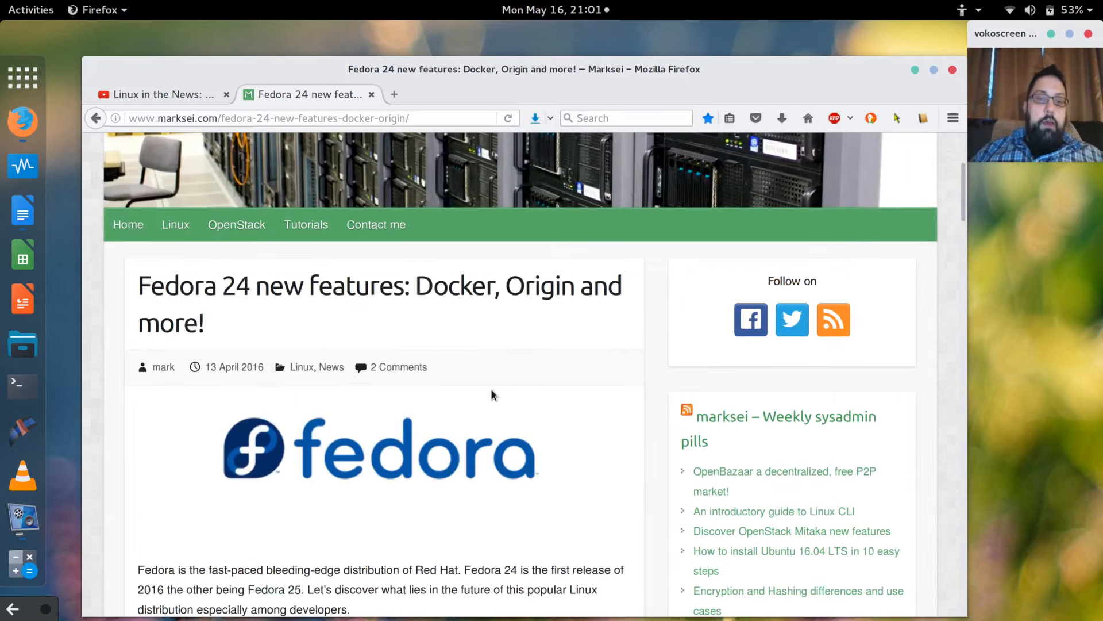
key("ctrl+plus")
scroll(492, 393, "down", 3)
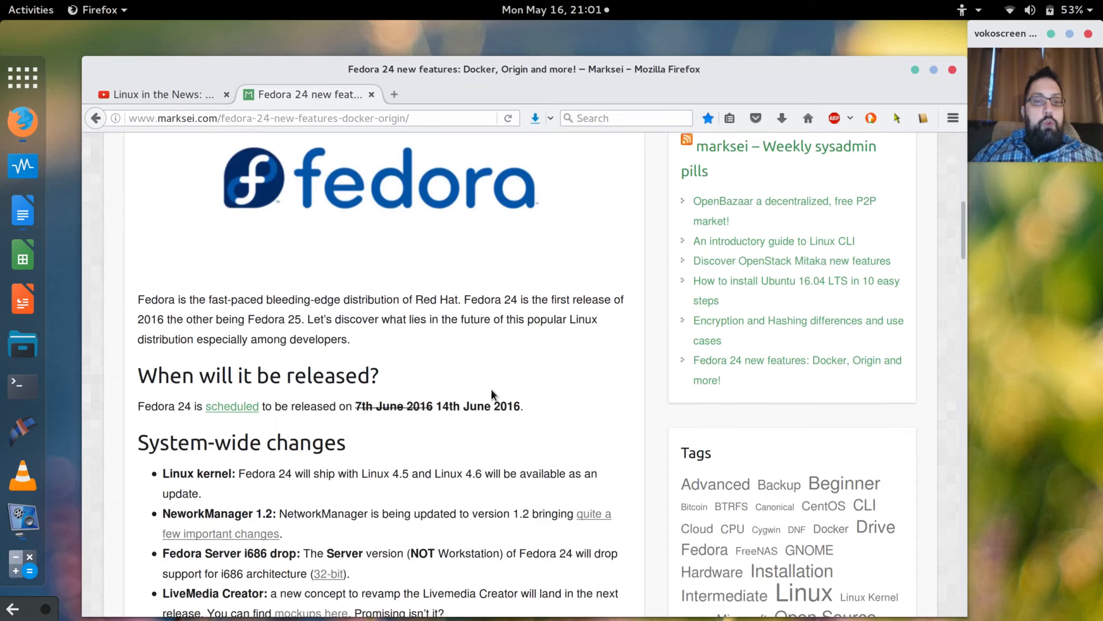
scroll(491, 389, "down", 8)
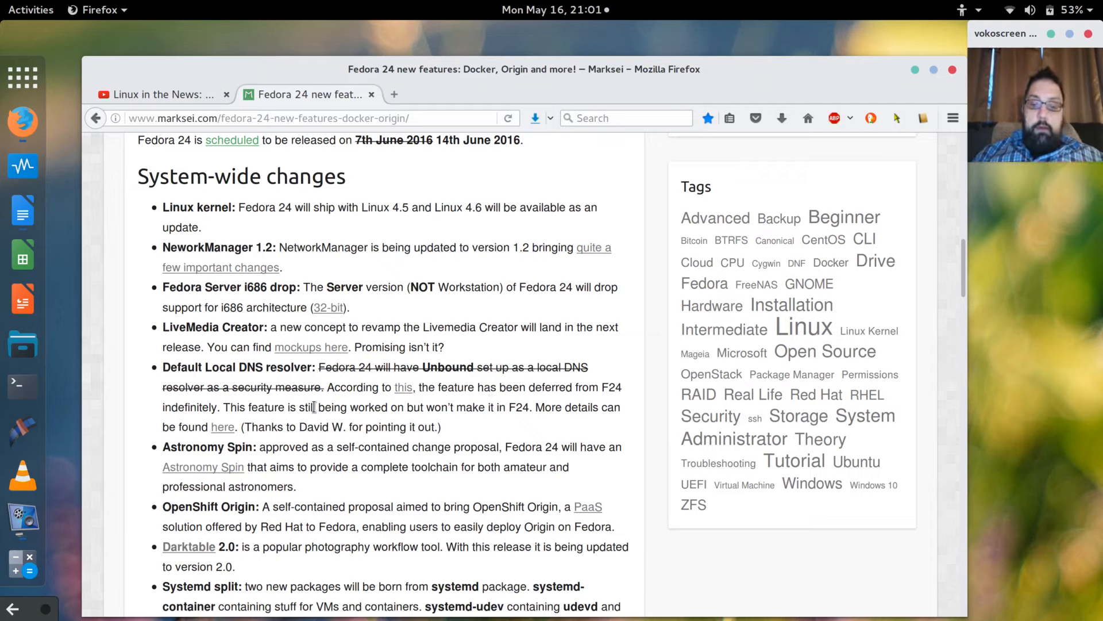
Zoom in once more, briefly highlight the Fedora Server i686 bullet, then scroll further down.
key("ctrl+plus")
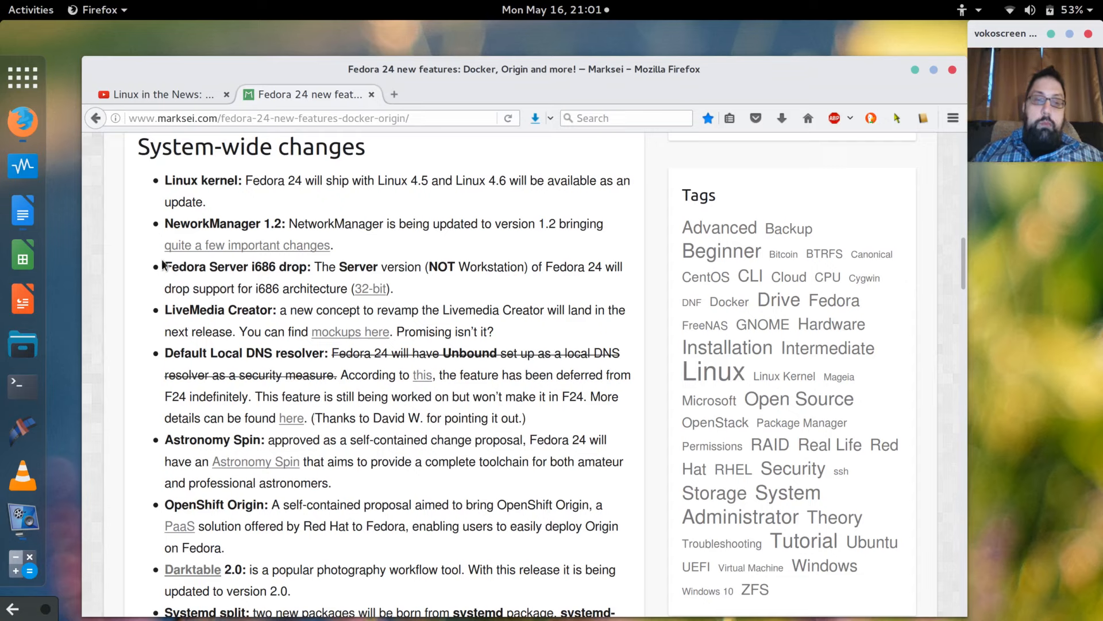
left_click_drag(165, 262, 393, 288)
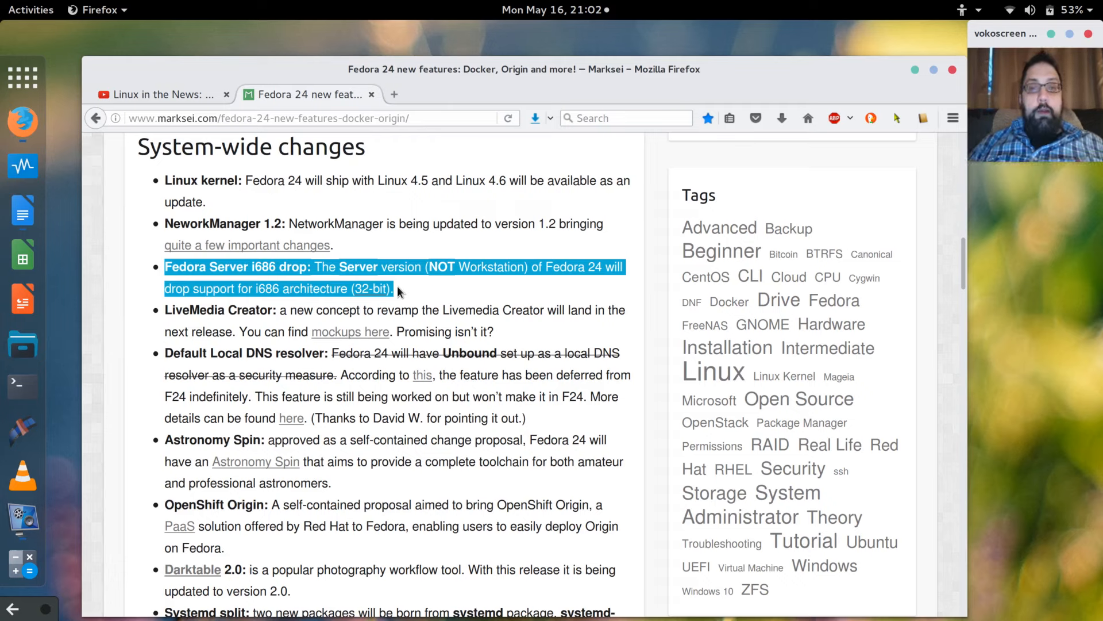
left_click(396, 284)
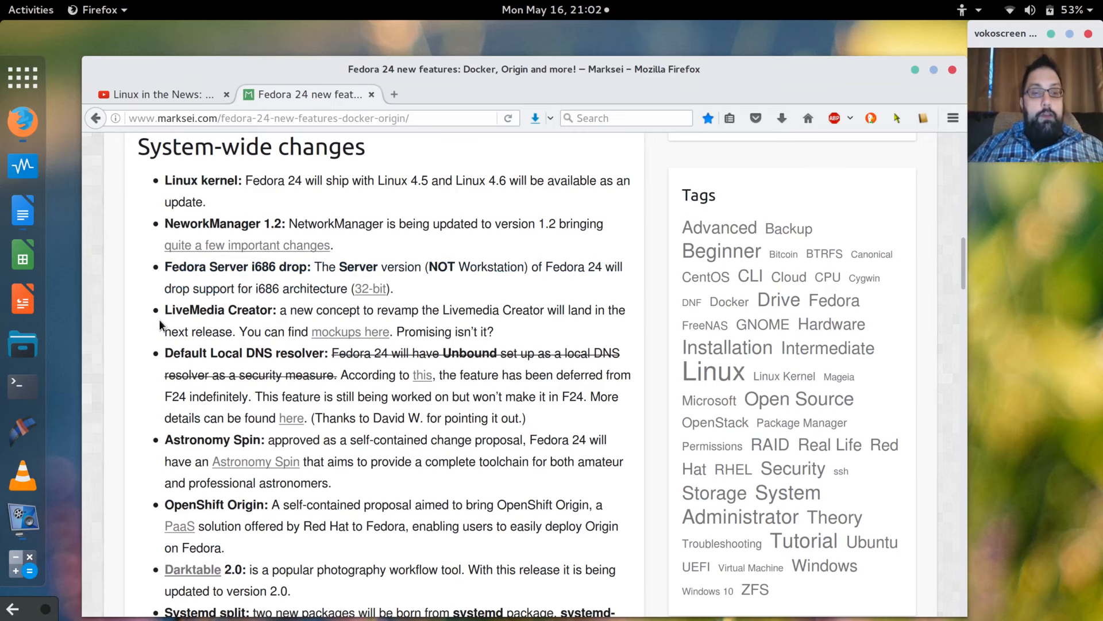
scroll(160, 319, "down", 3)
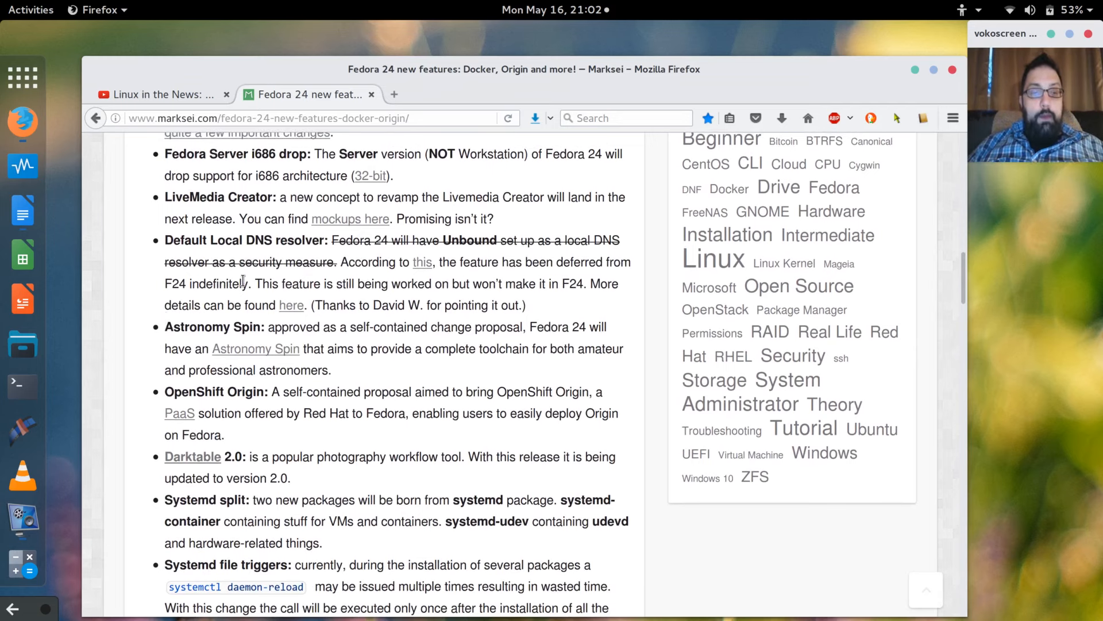
Scroll through the article to the GNOME 3.20 'Delhi' video, then minimize Firefox.
scroll(243, 281, "down", 3)
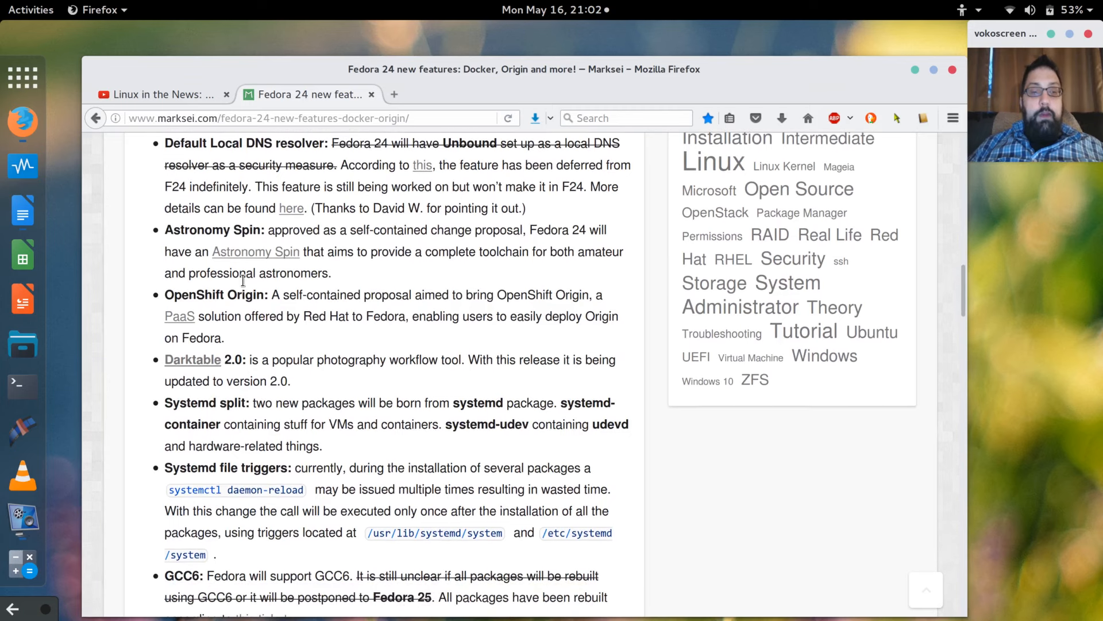
scroll(243, 281, "down", 2)
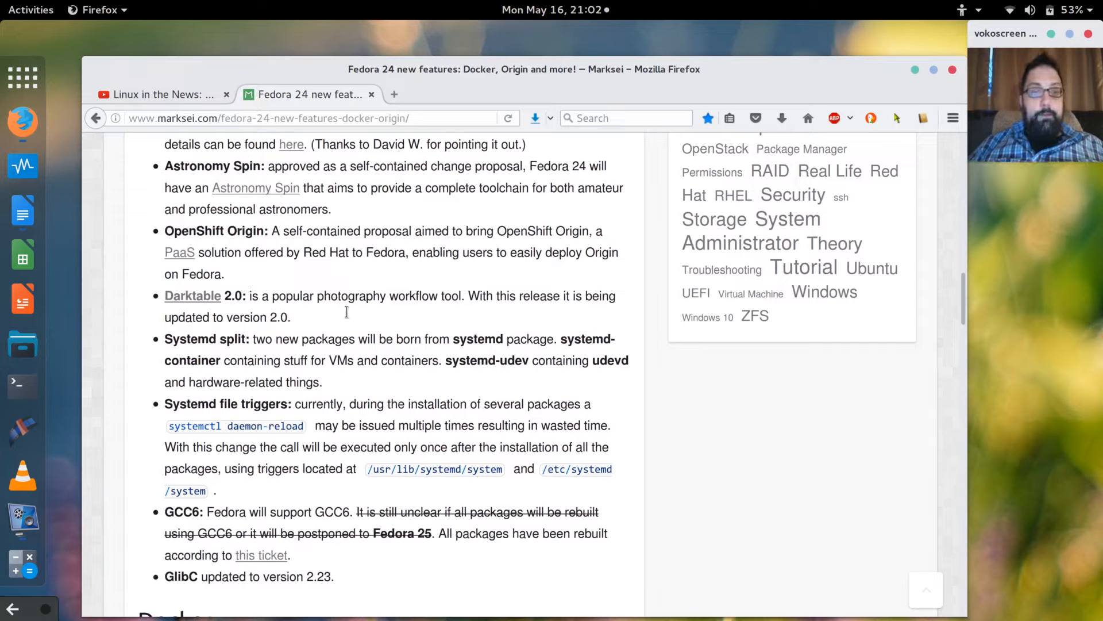
scroll(355, 321, "down", 3)
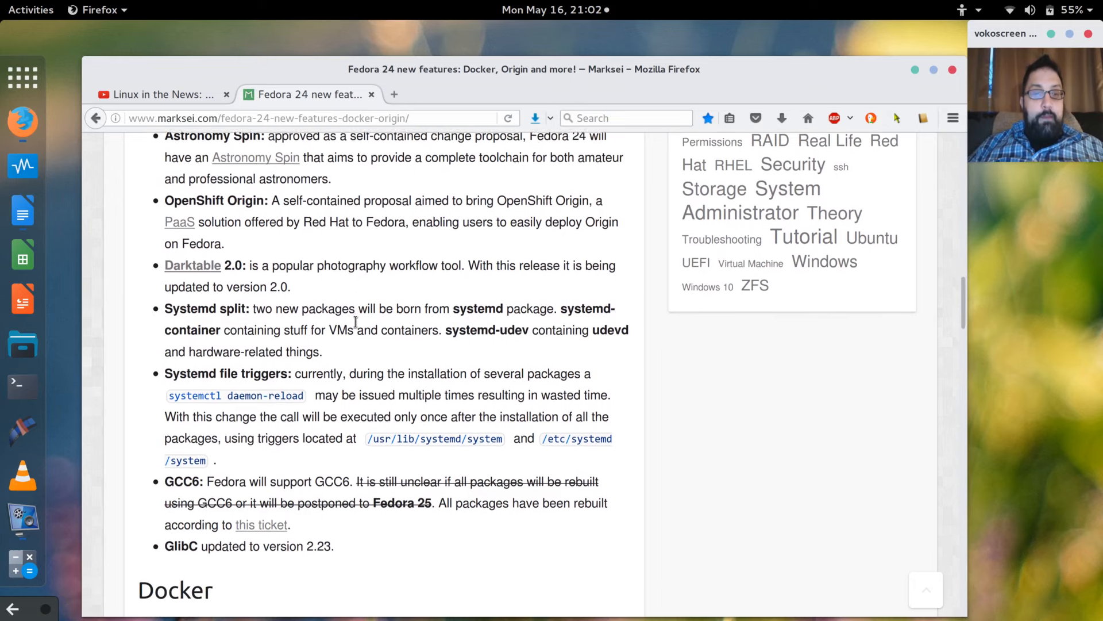
scroll(355, 322, "down", 2)
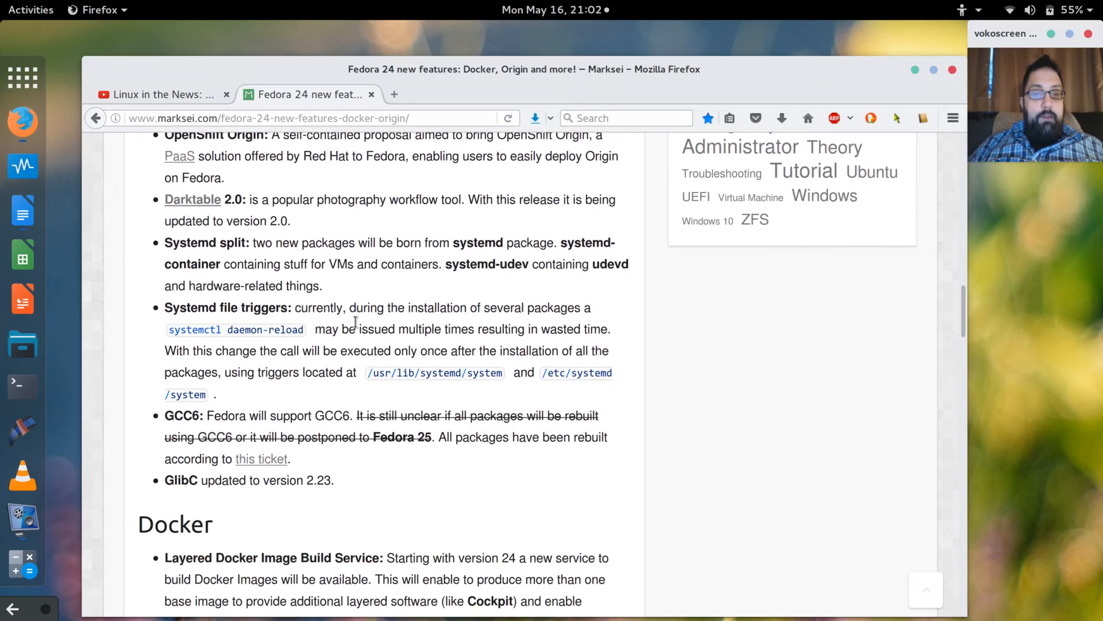
scroll(355, 321, "down", 1)
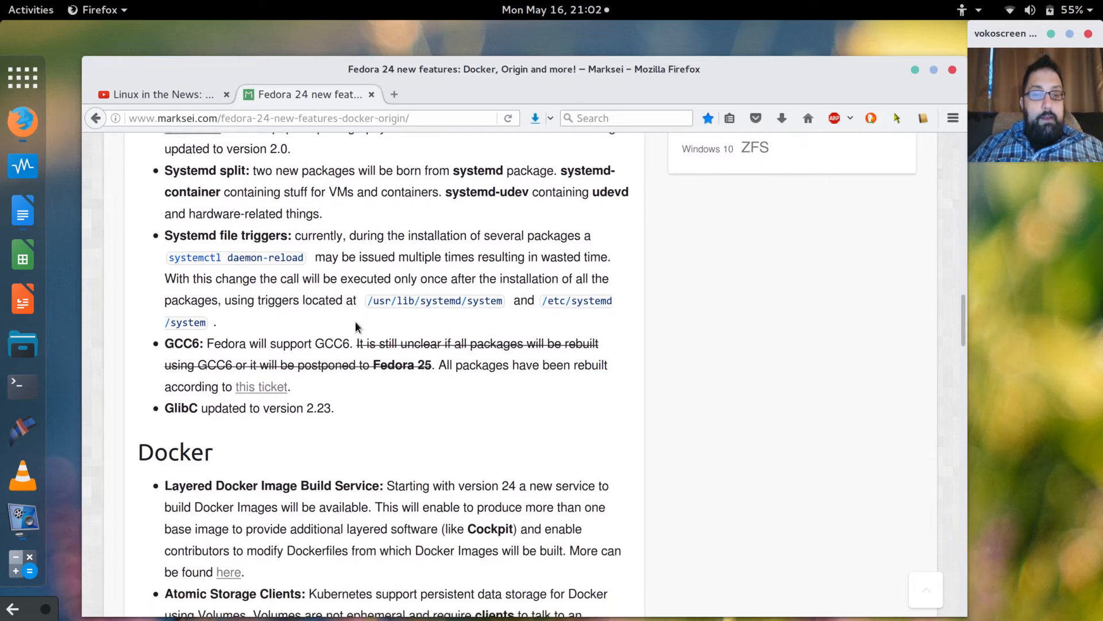
scroll(355, 327, "up", 1)
scroll(355, 327, "down", 1)
scroll(355, 327, "down", 1)
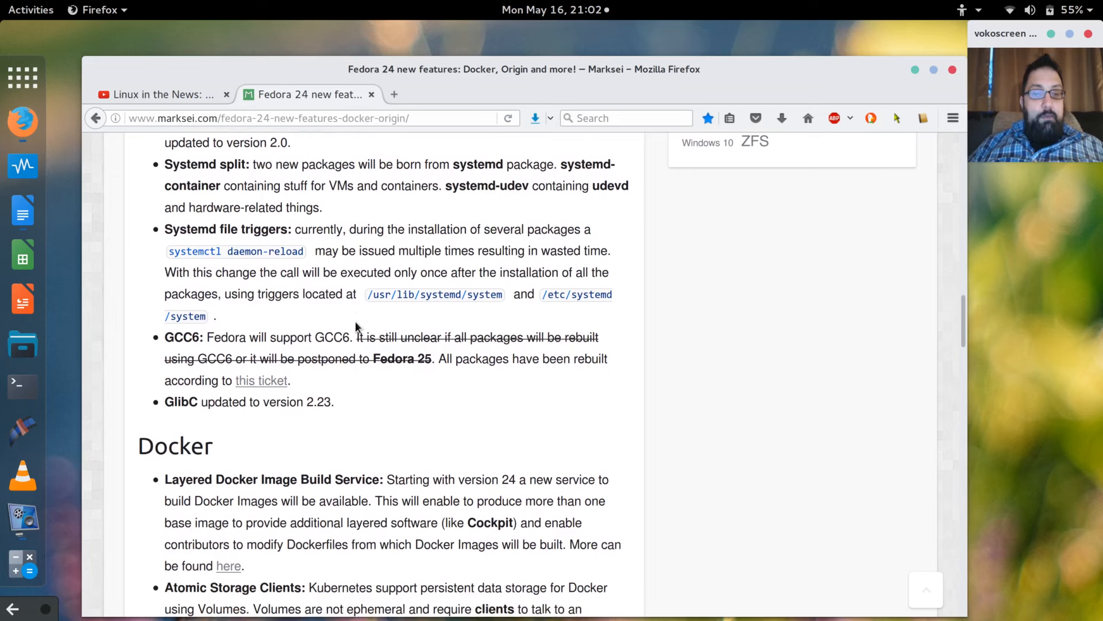
scroll(355, 326, "down", 3)
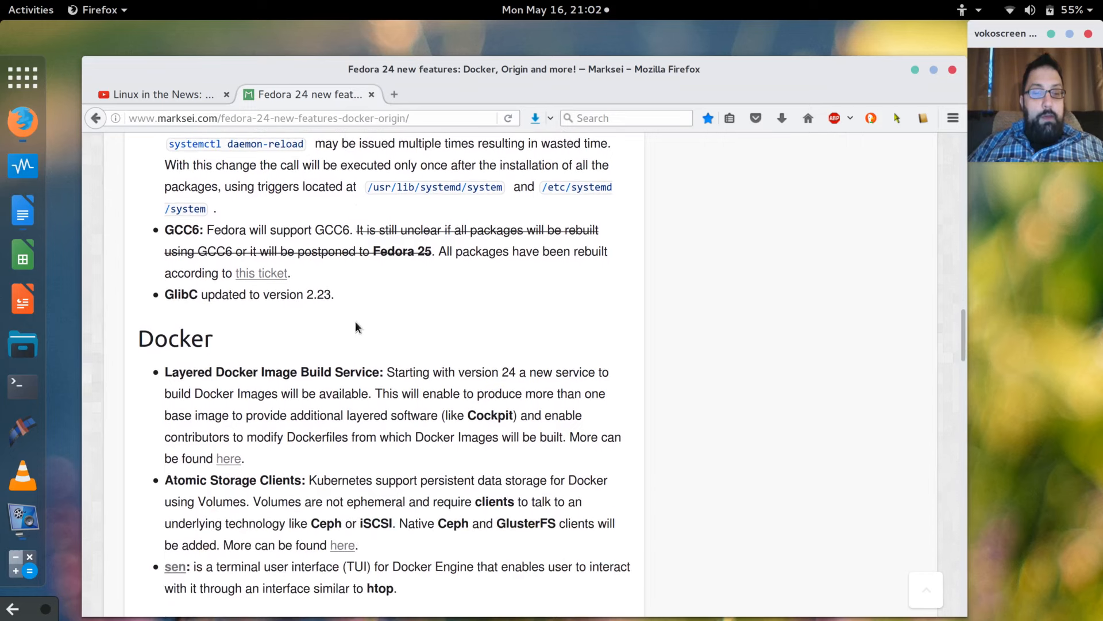
scroll(355, 322, "down", 5)
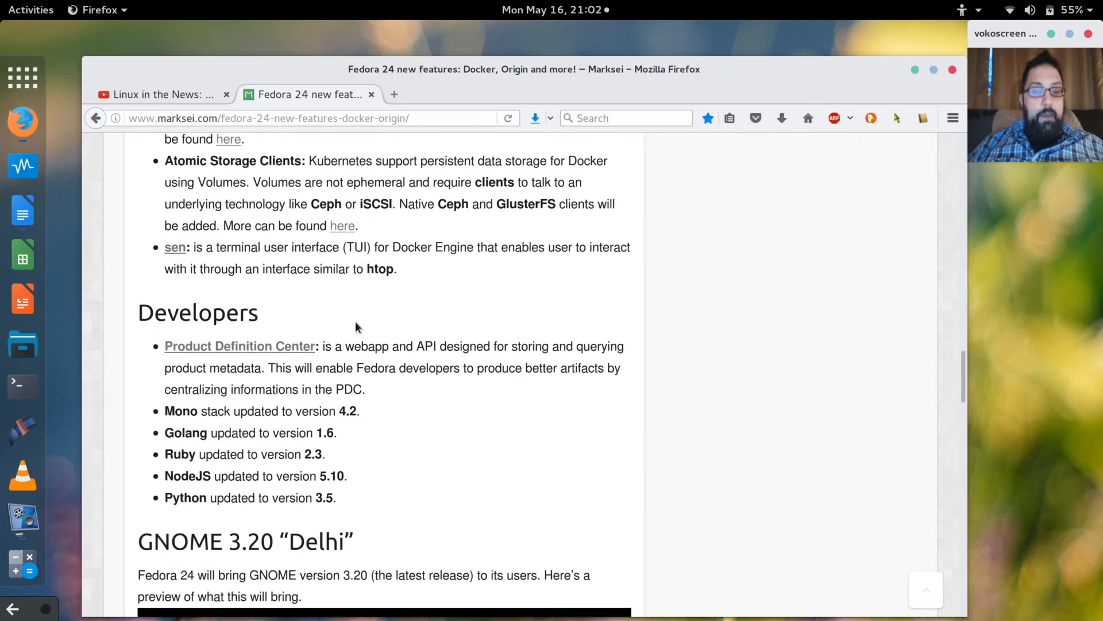
scroll(357, 327, "down", 6)
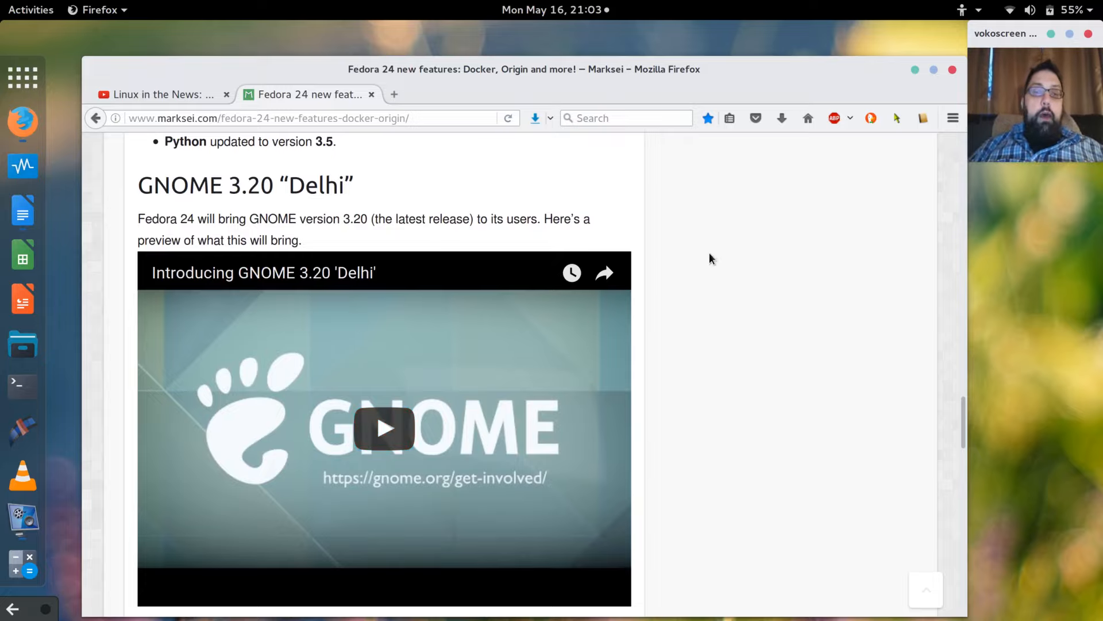
left_click(914, 72)
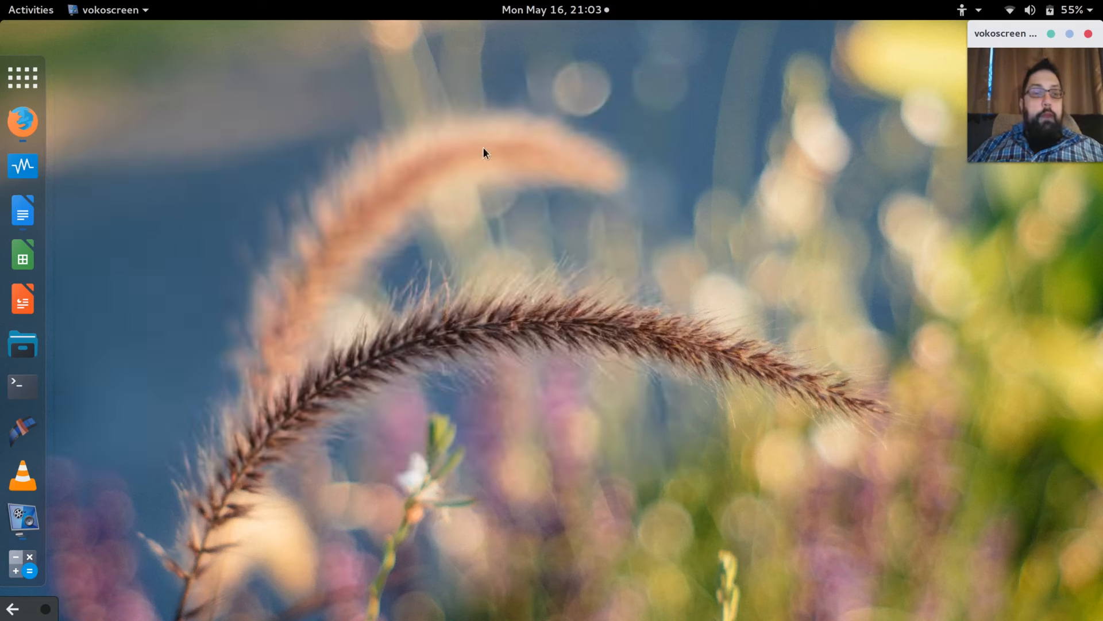
Open Documents in Files, widen the Name column to show the Fedora ISO name, and launch VirtualBox.
left_click(22, 344)
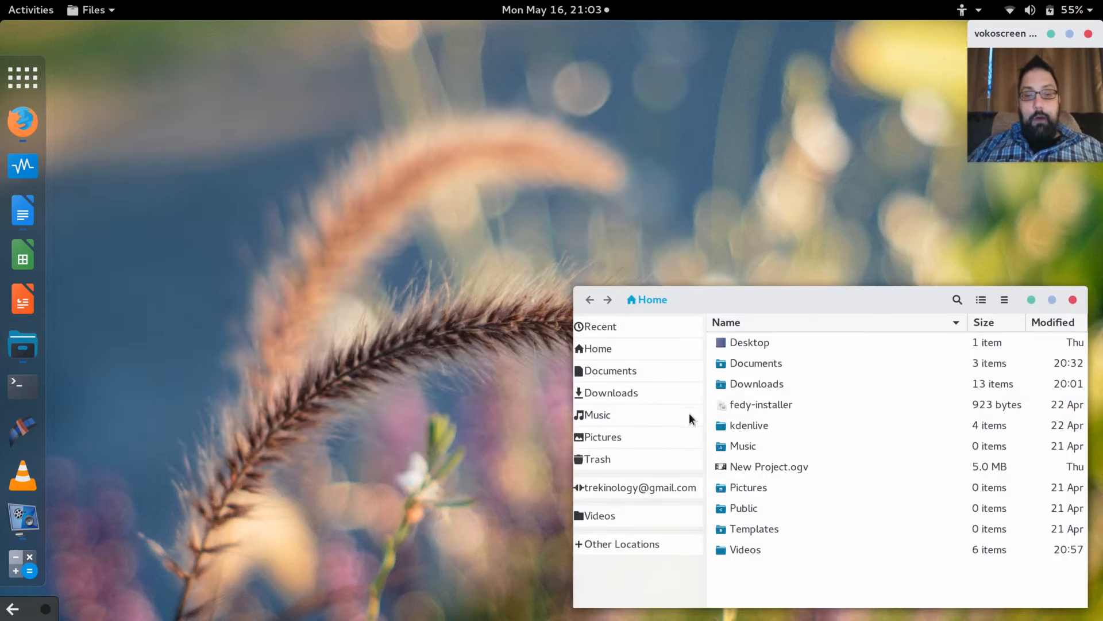
left_click(602, 374)
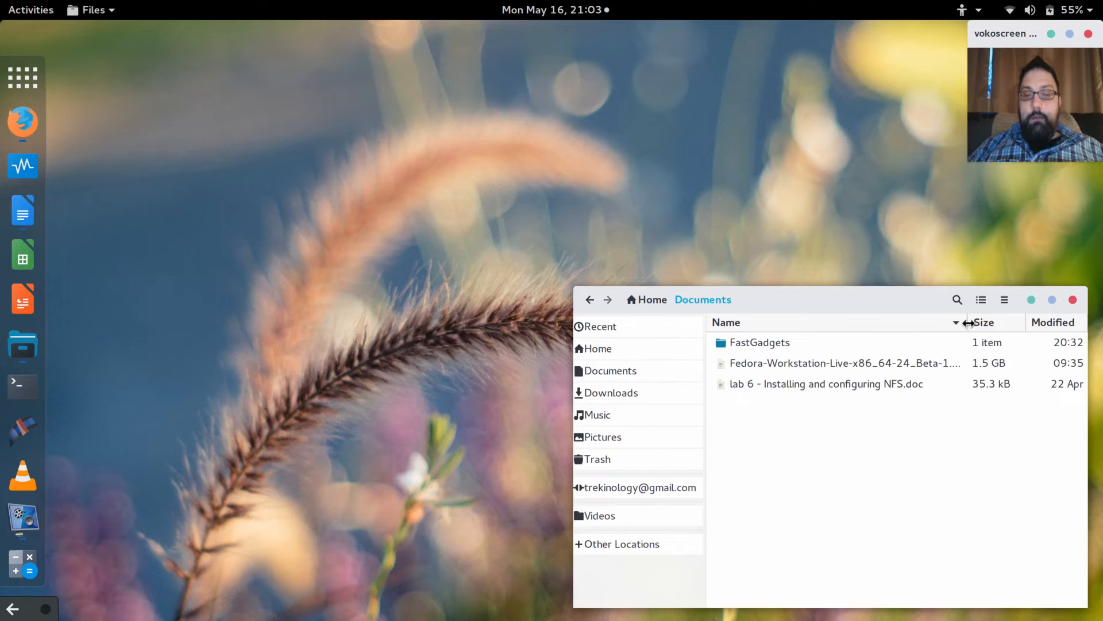
left_click_drag(969, 323, 1038, 323)
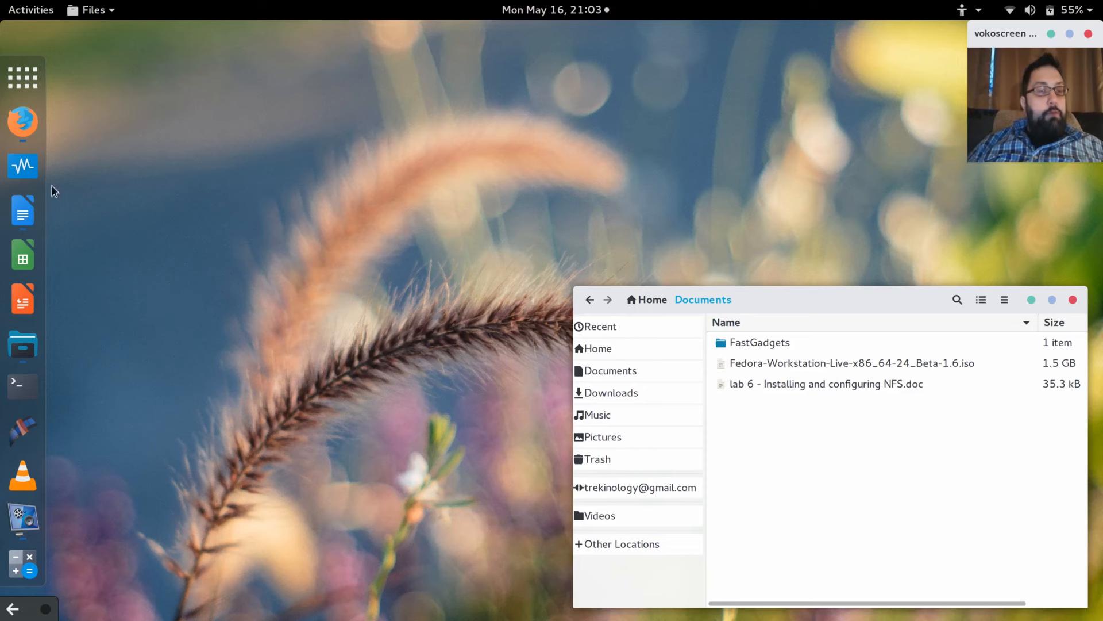
left_click(28, 167)
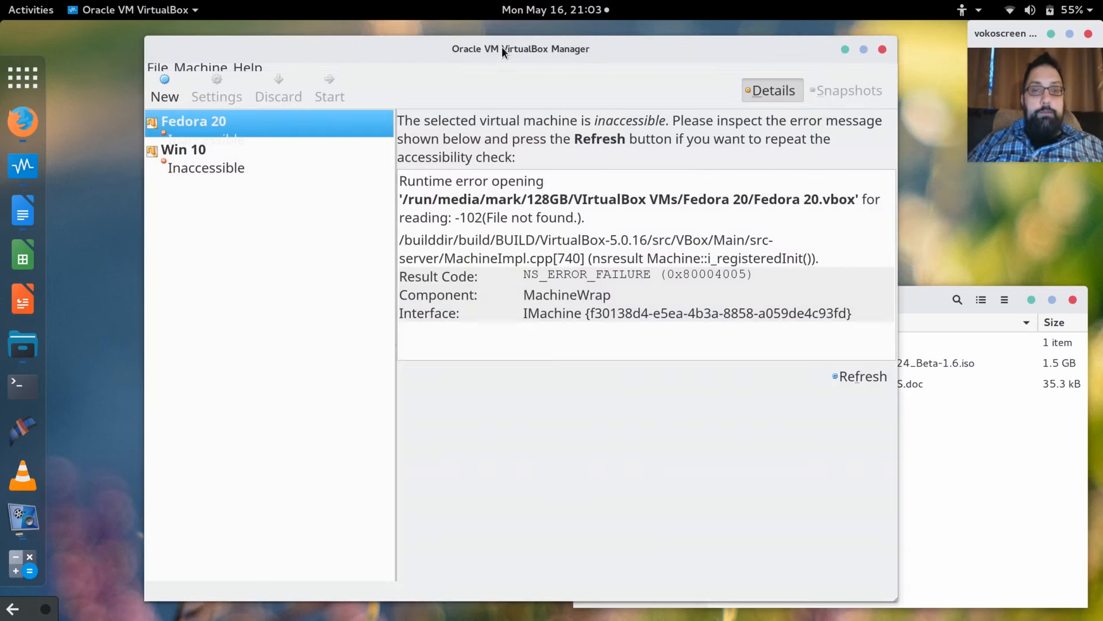
Move the VirtualBox Manager window left and up and enlarge it.
left_click_drag(502, 47, 425, 50)
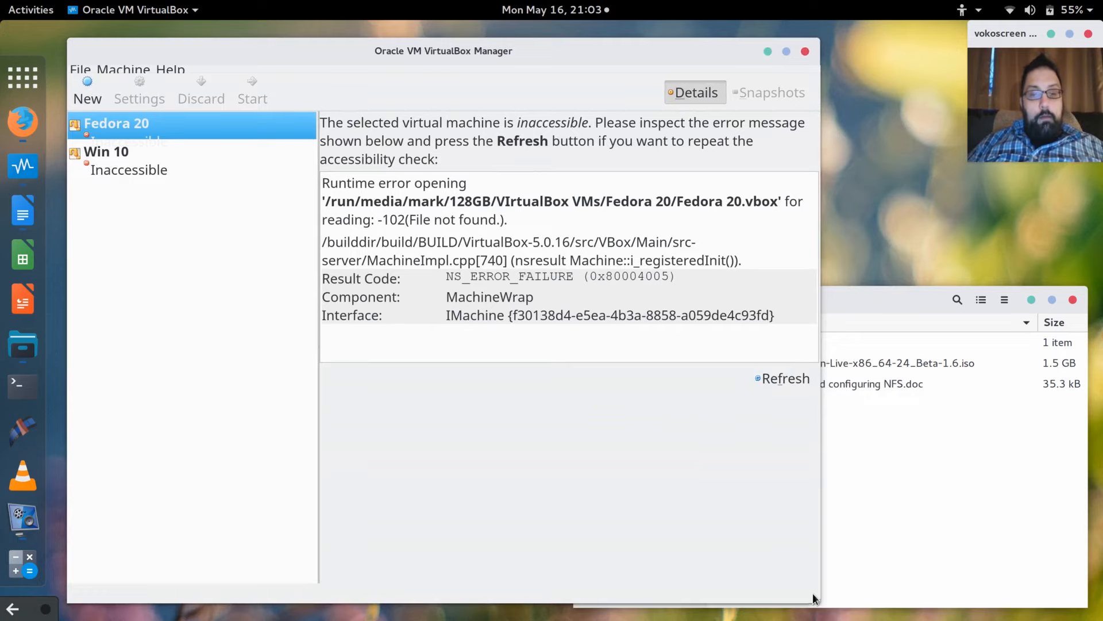
left_click_drag(862, 608, 985, 620)
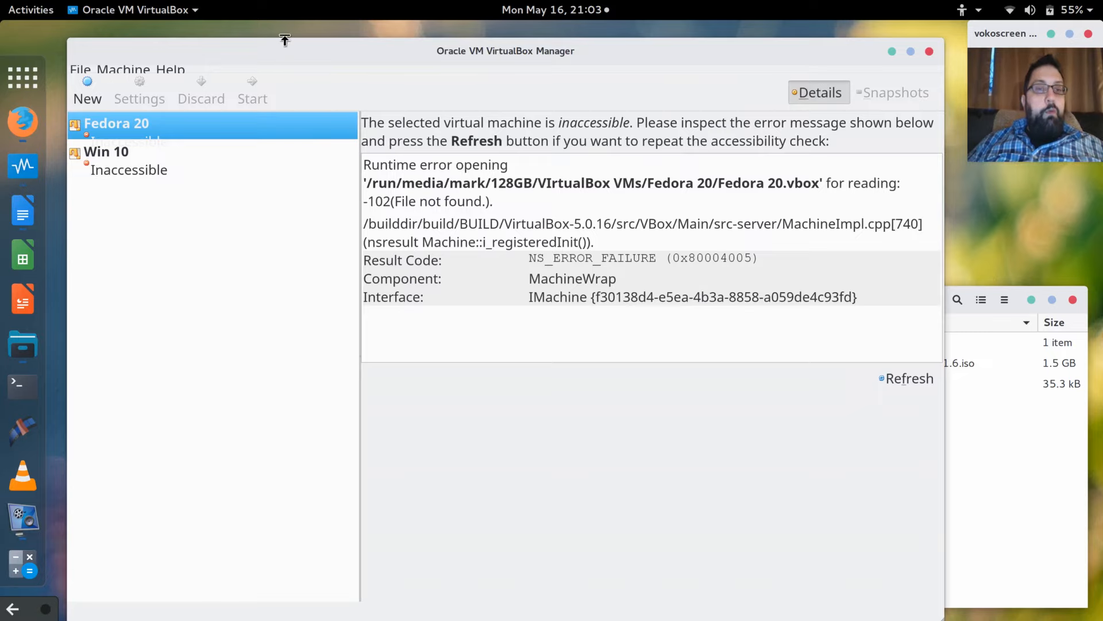
left_click_drag(284, 38, 284, 25)
left_click(81, 58)
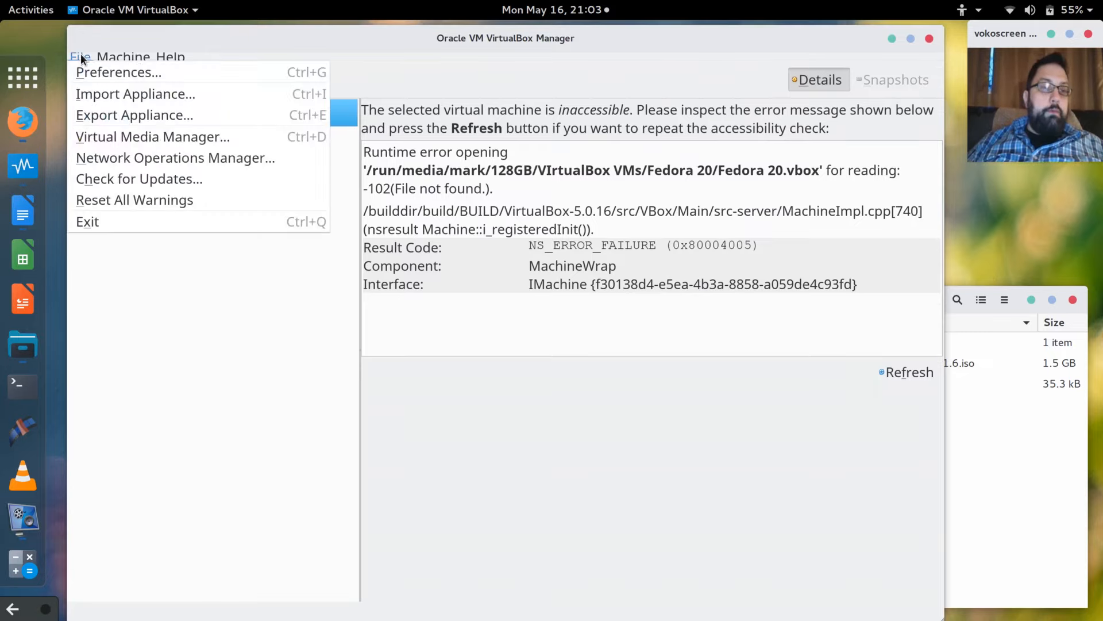
left_click(80, 54)
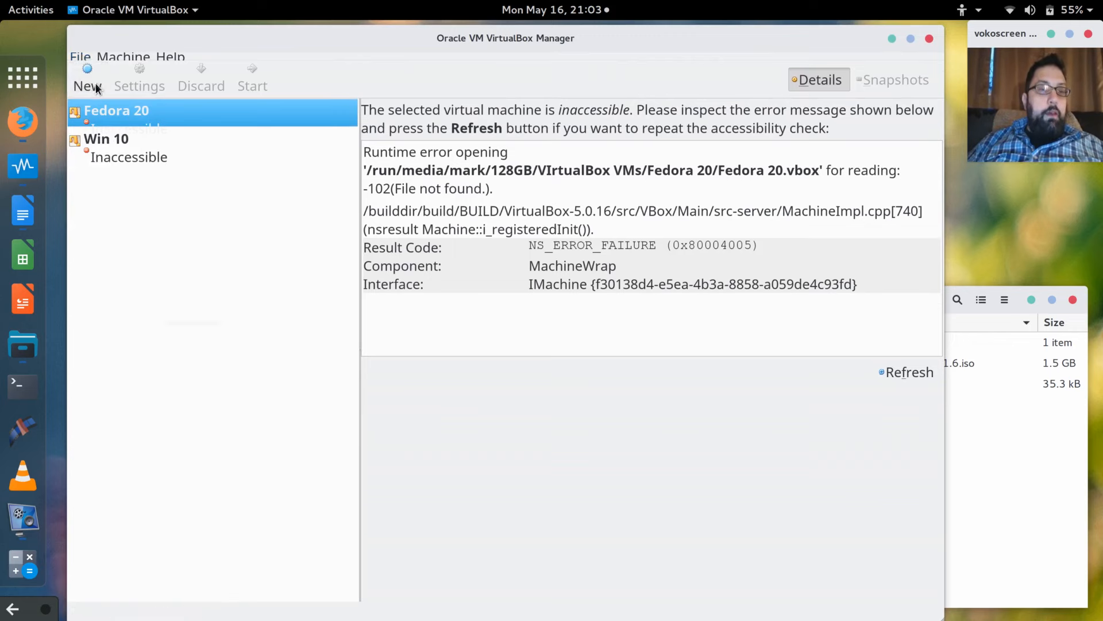
Create a new machine named 'Fedora 24 Beta' as Linux Fedora (64-bit).
left_click(87, 83)
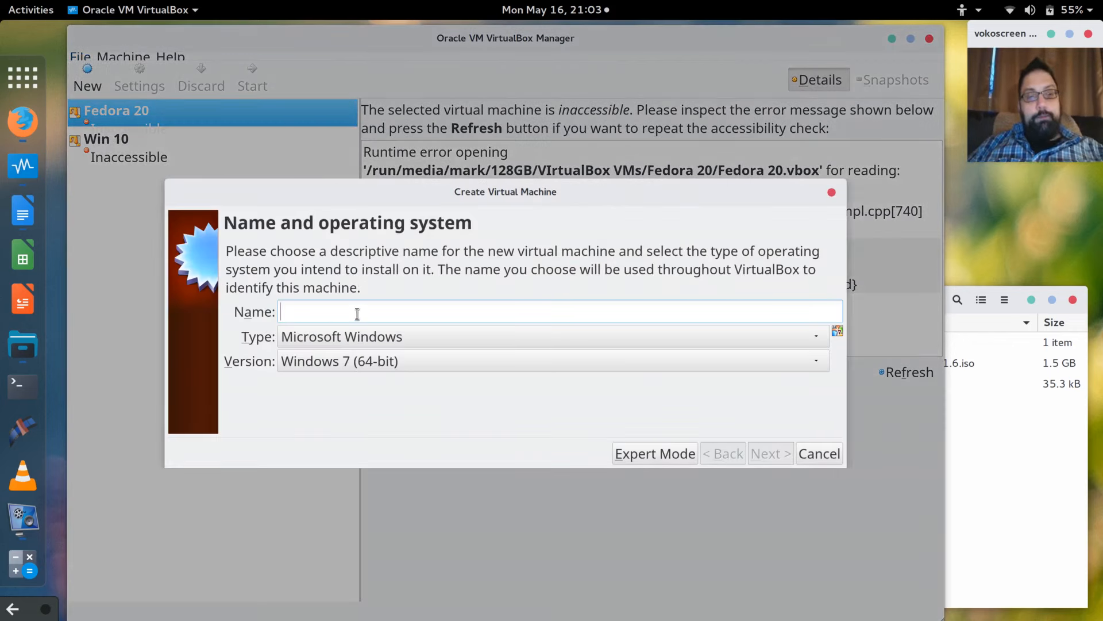
type("Fedora")
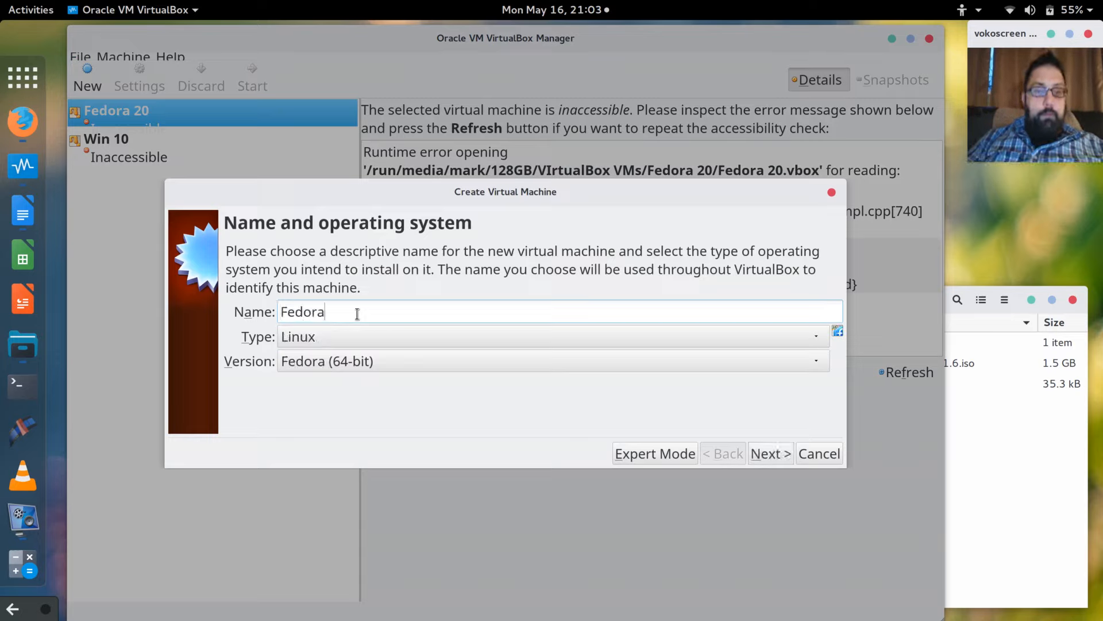
type(" 24 Beta")
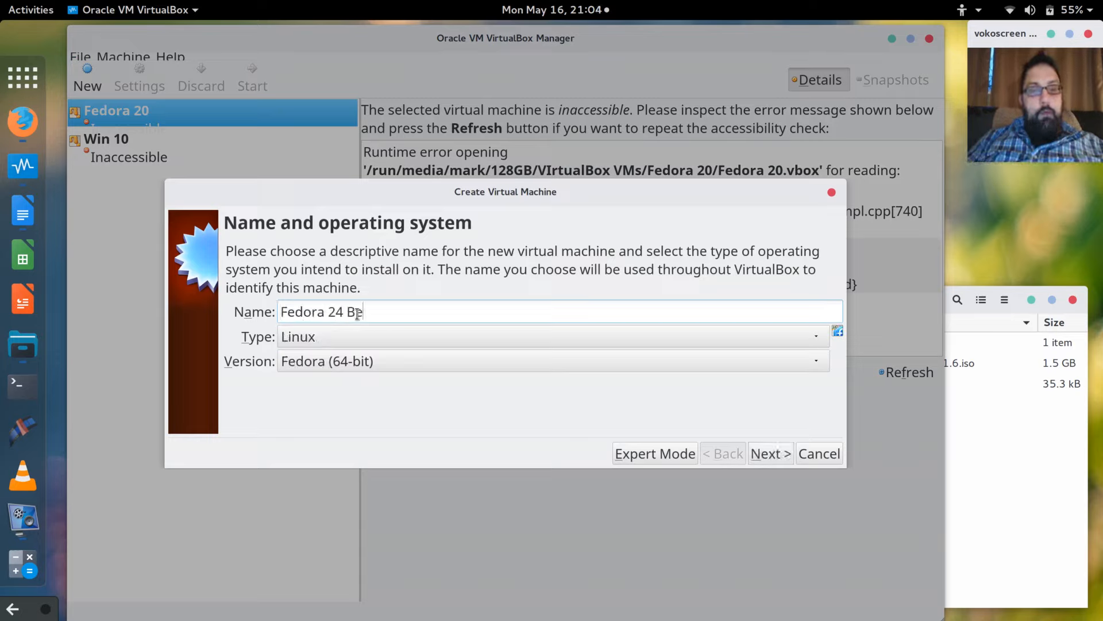
left_click(772, 454)
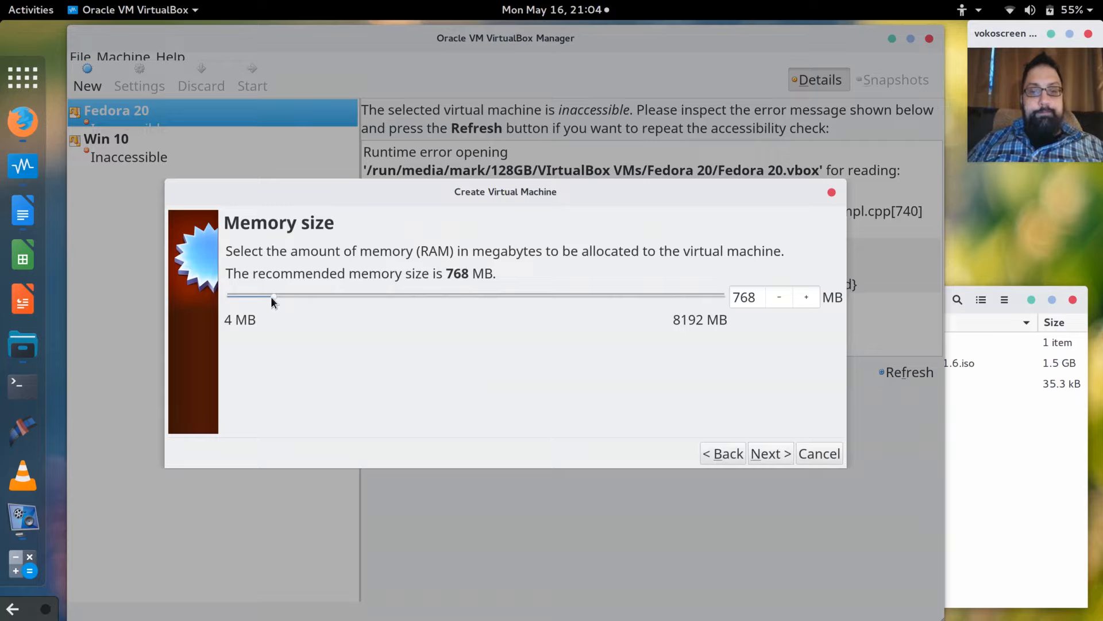
Give the machine 2048 MB of memory and choose to create a new virtual hard disk.
left_click_drag(757, 302, 726, 304)
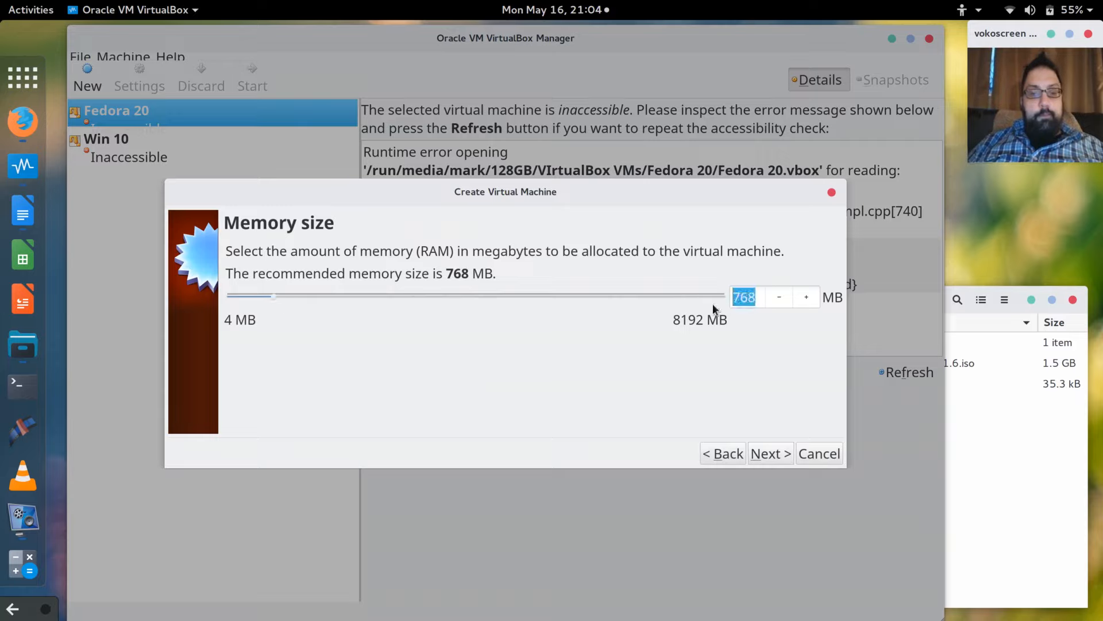
type("2048")
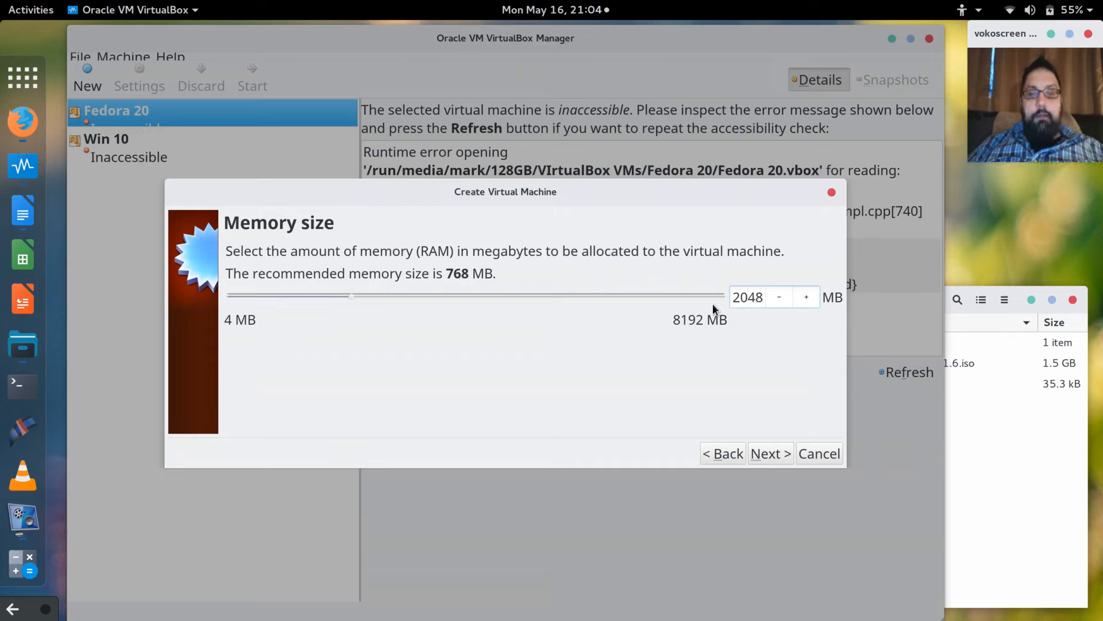
left_click(774, 454)
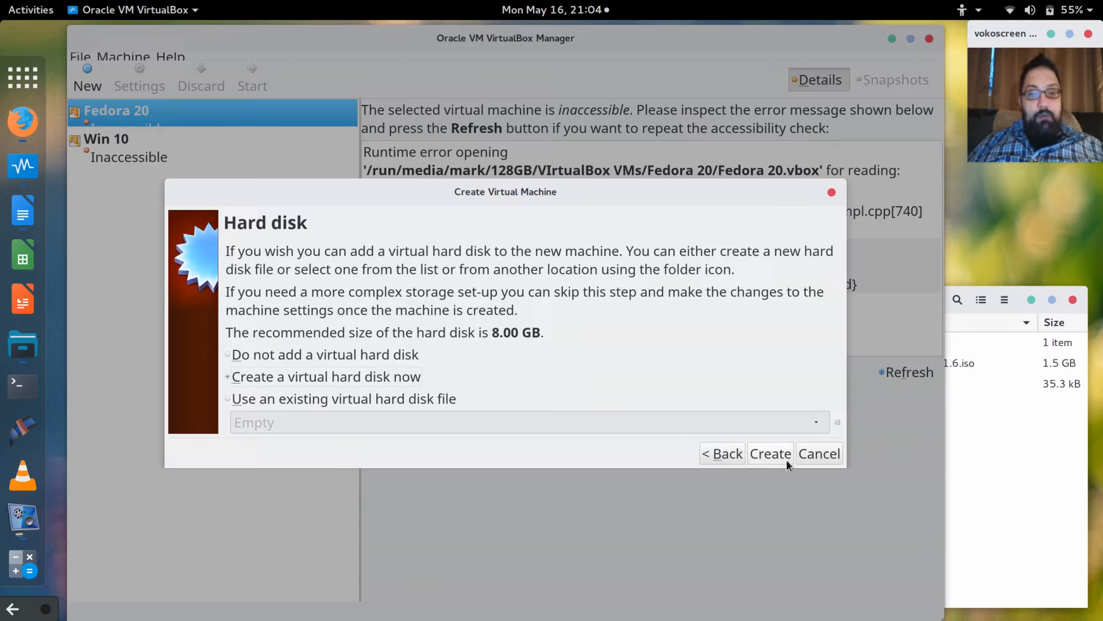
left_click(771, 454)
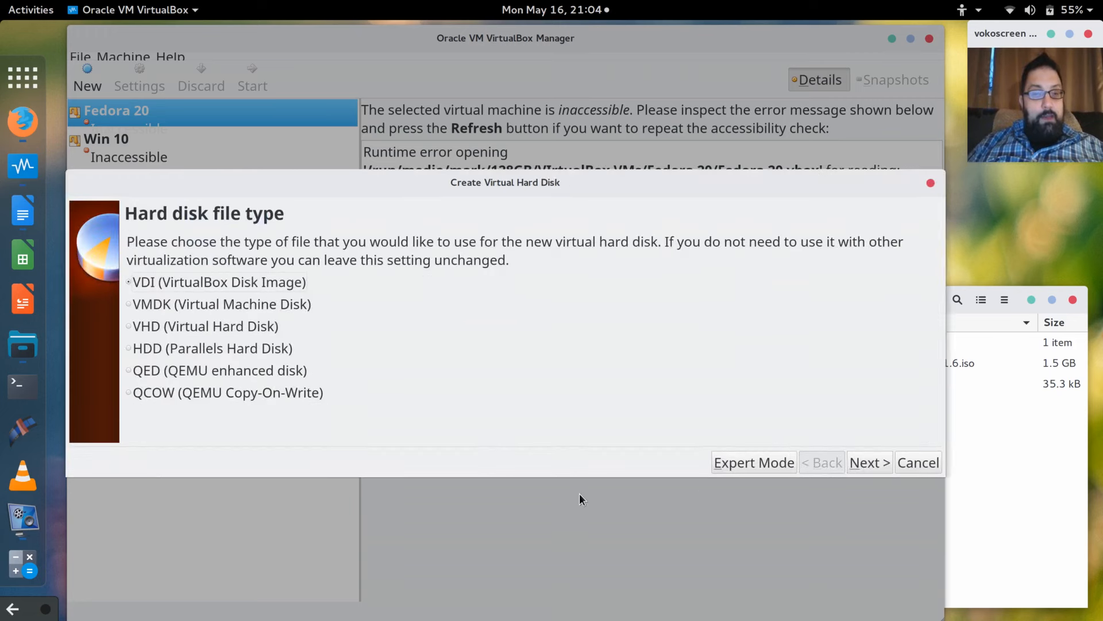
Create a dynamically allocated 60.00 GB VDI hard disk for the Fedora 24 Beta machine.
left_click(875, 467)
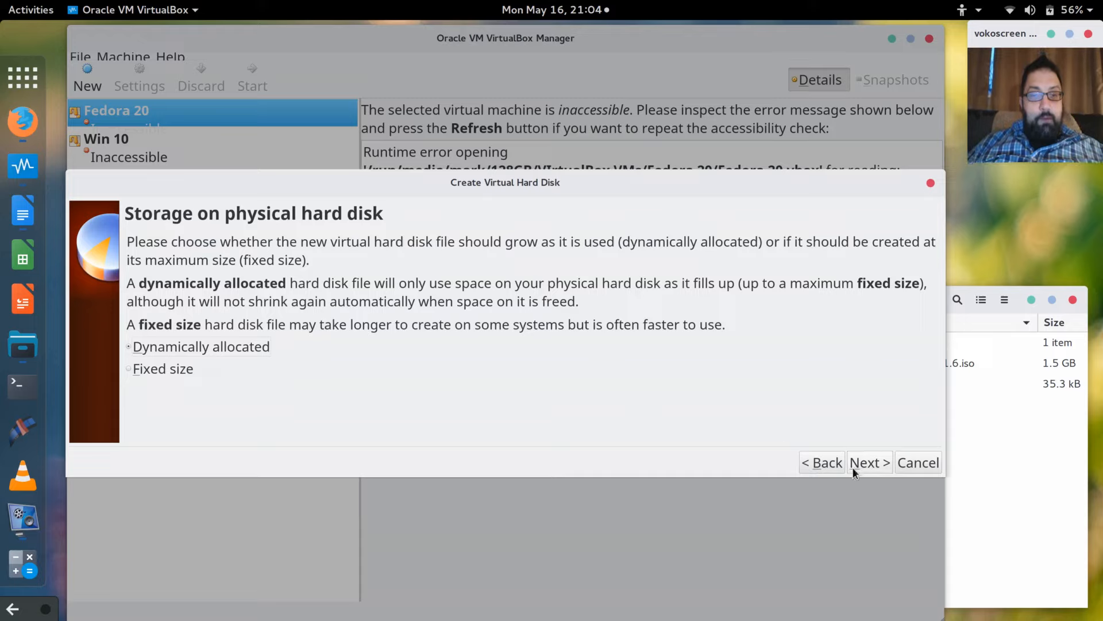
left_click(866, 461)
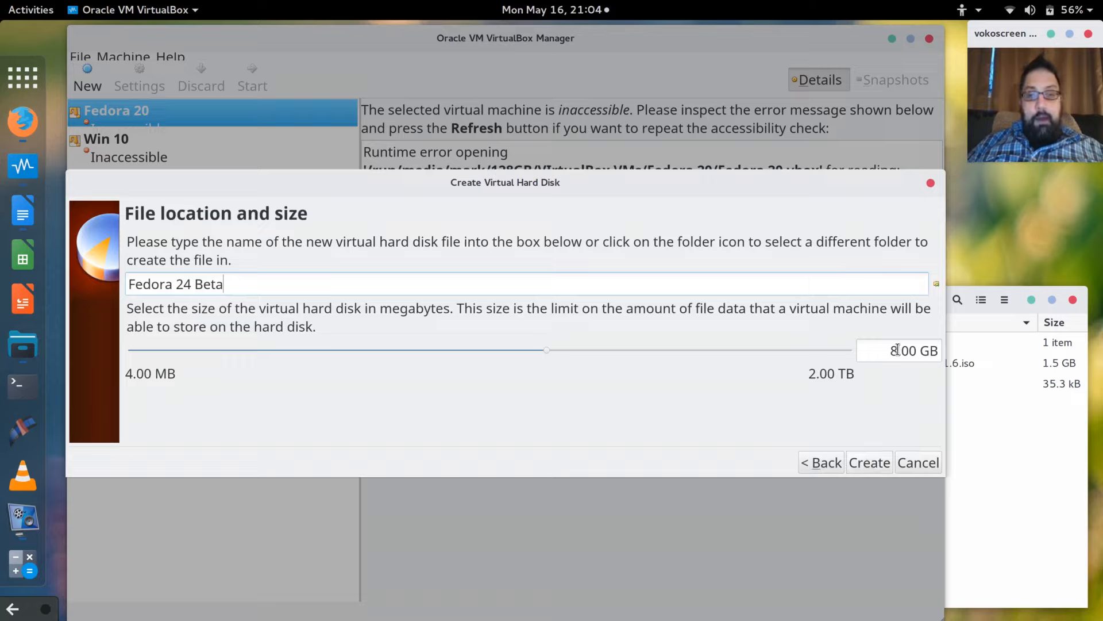
left_click_drag(897, 350, 886, 352)
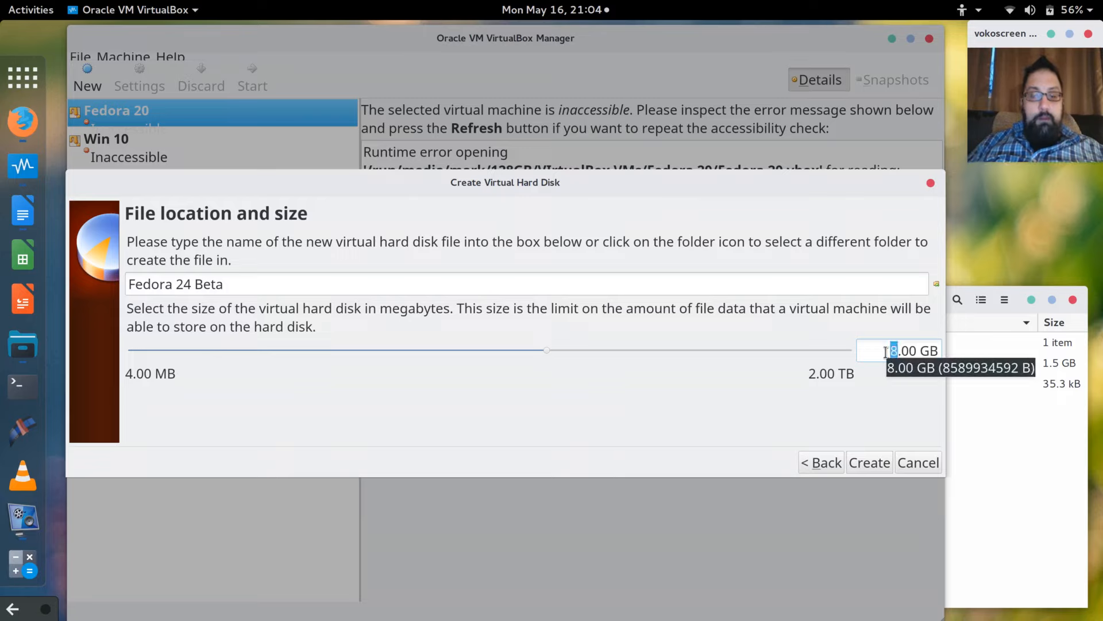
type("80")
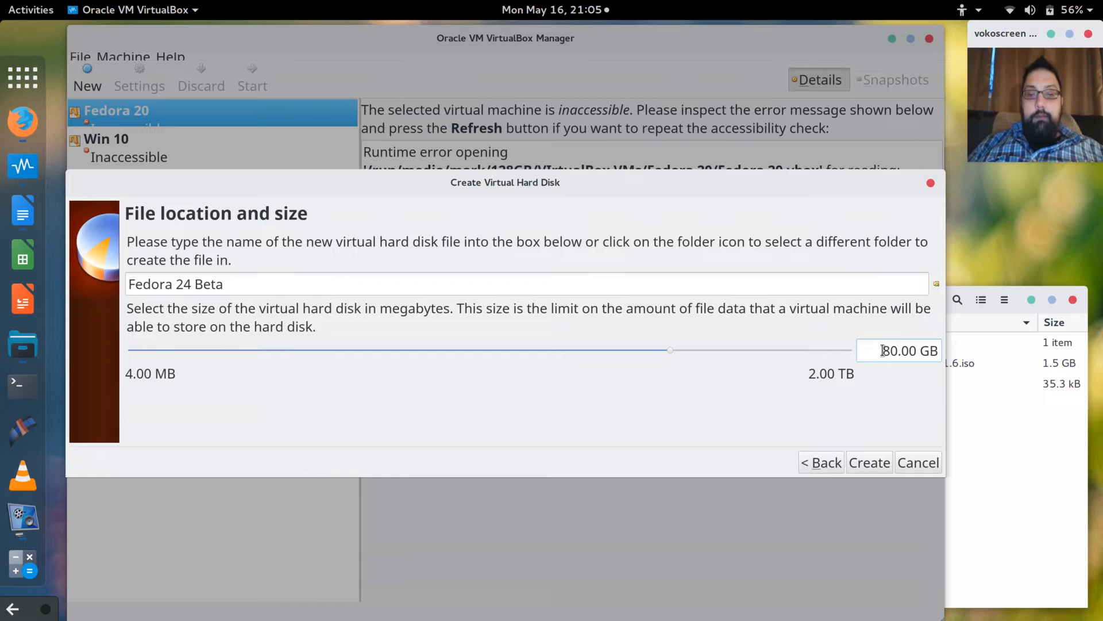
left_click_drag(884, 351, 890, 351)
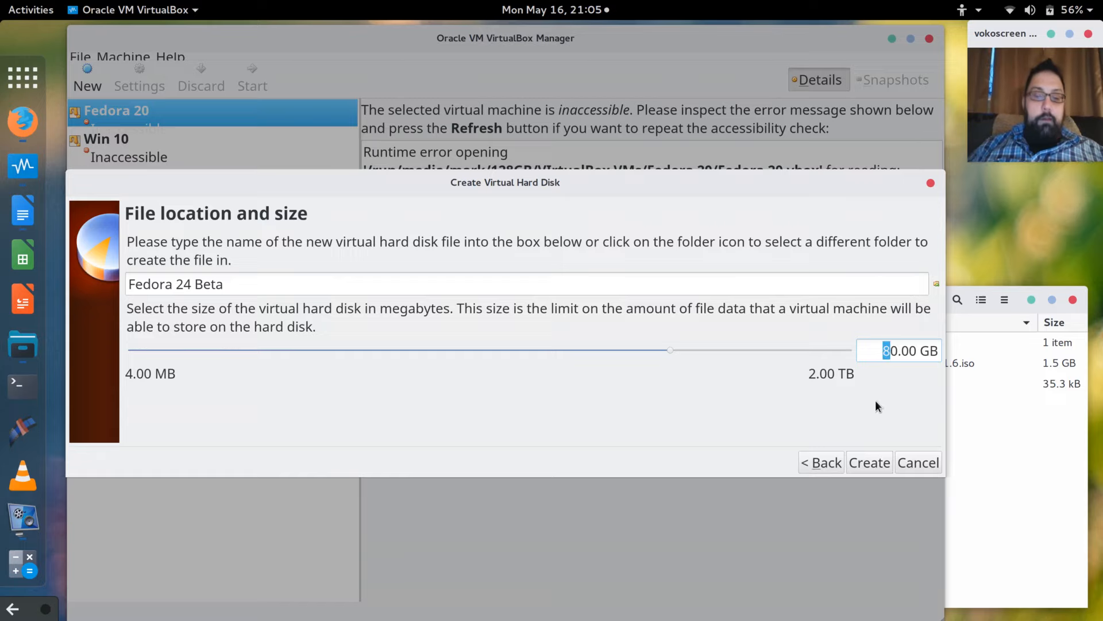
type("6")
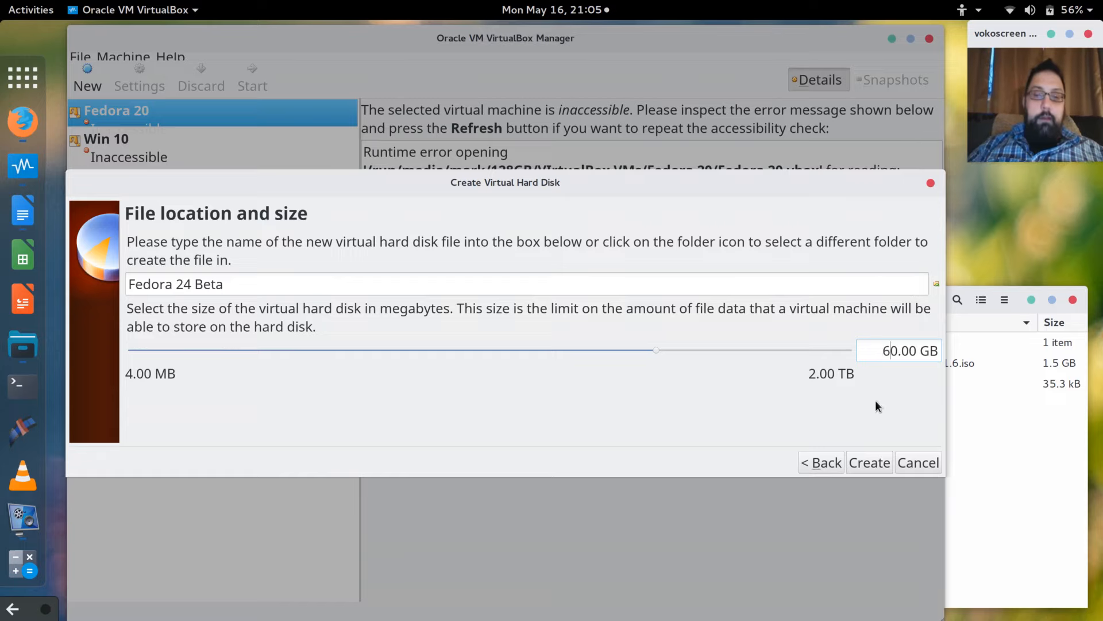
left_click(875, 467)
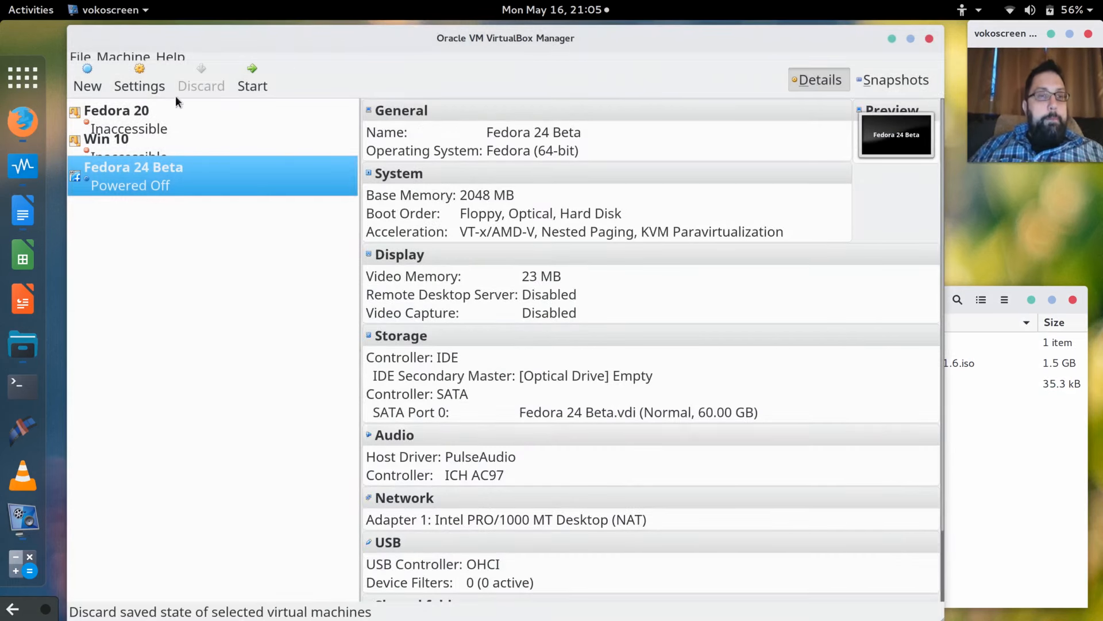
left_click(144, 88)
left_click(144, 87)
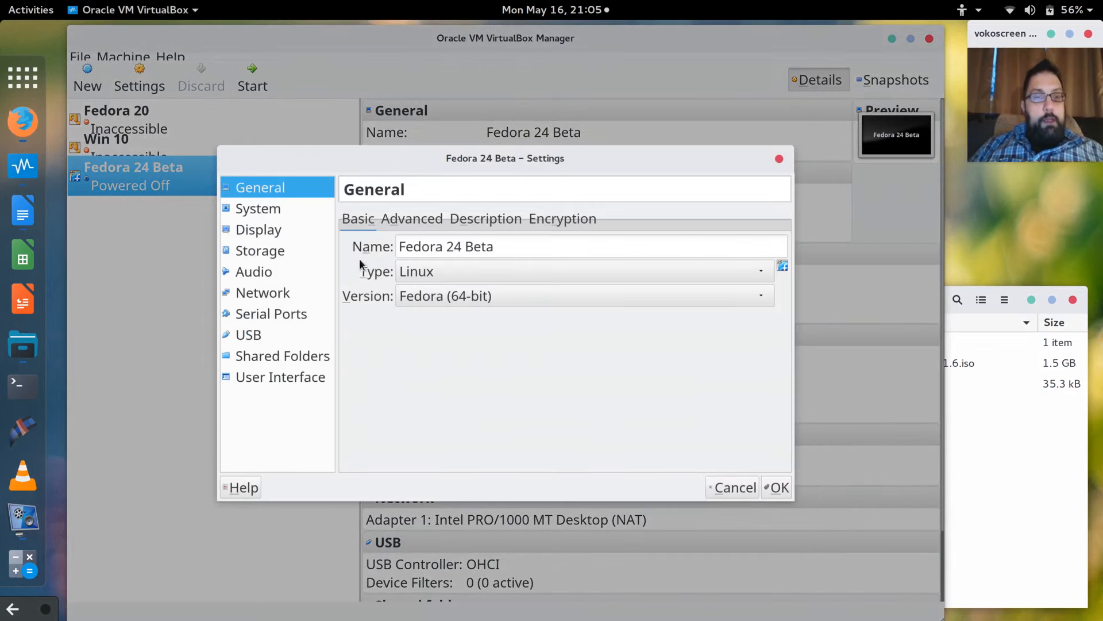
left_click(250, 211)
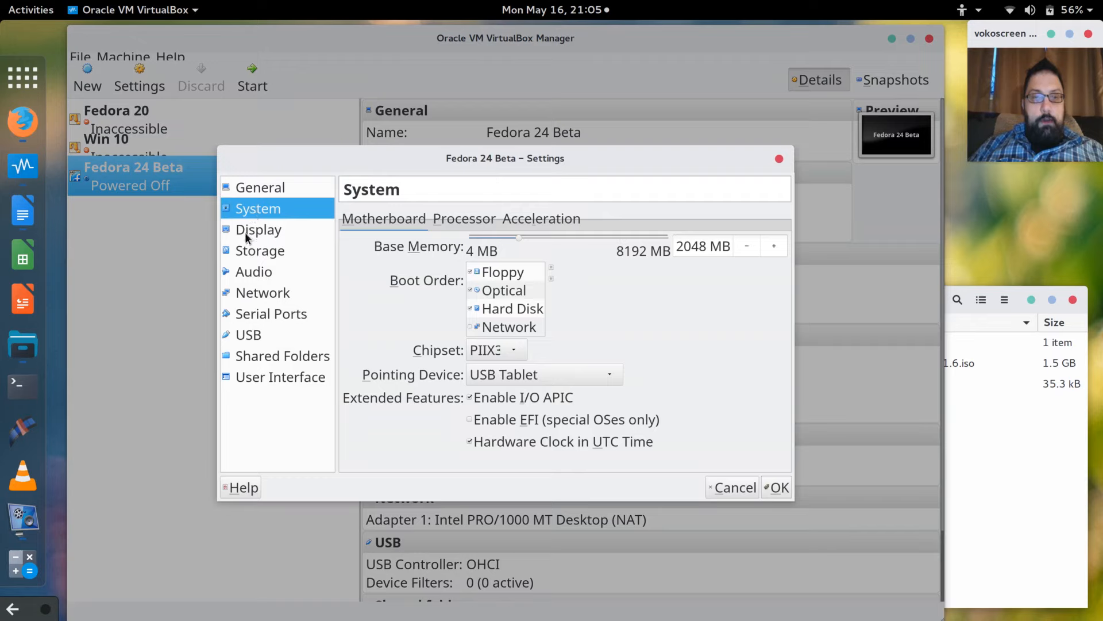
left_click(245, 232)
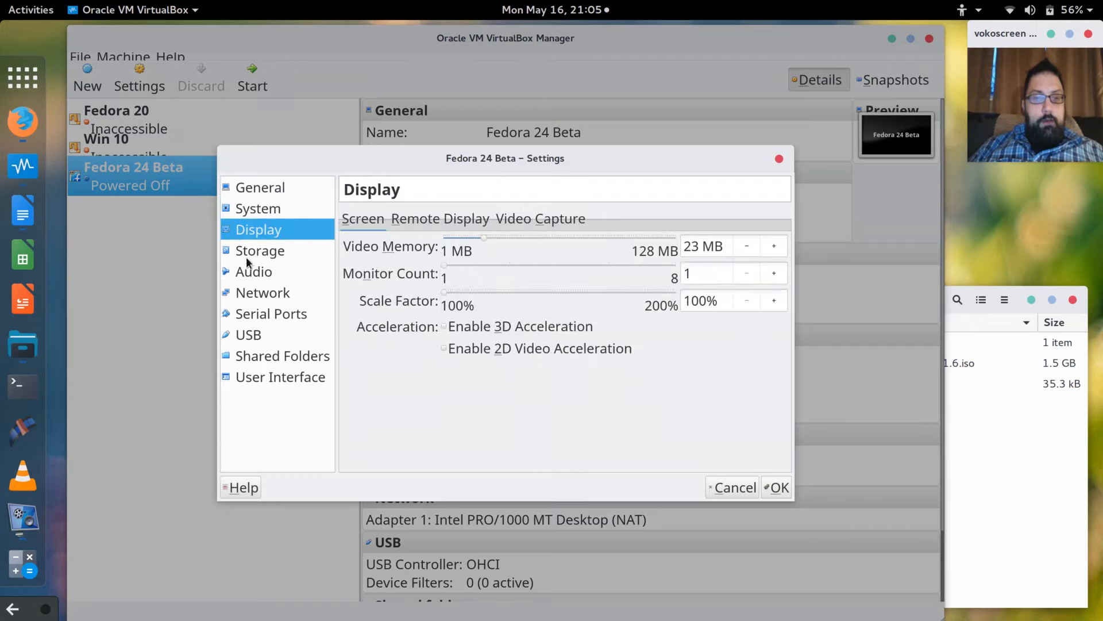
left_click(246, 257)
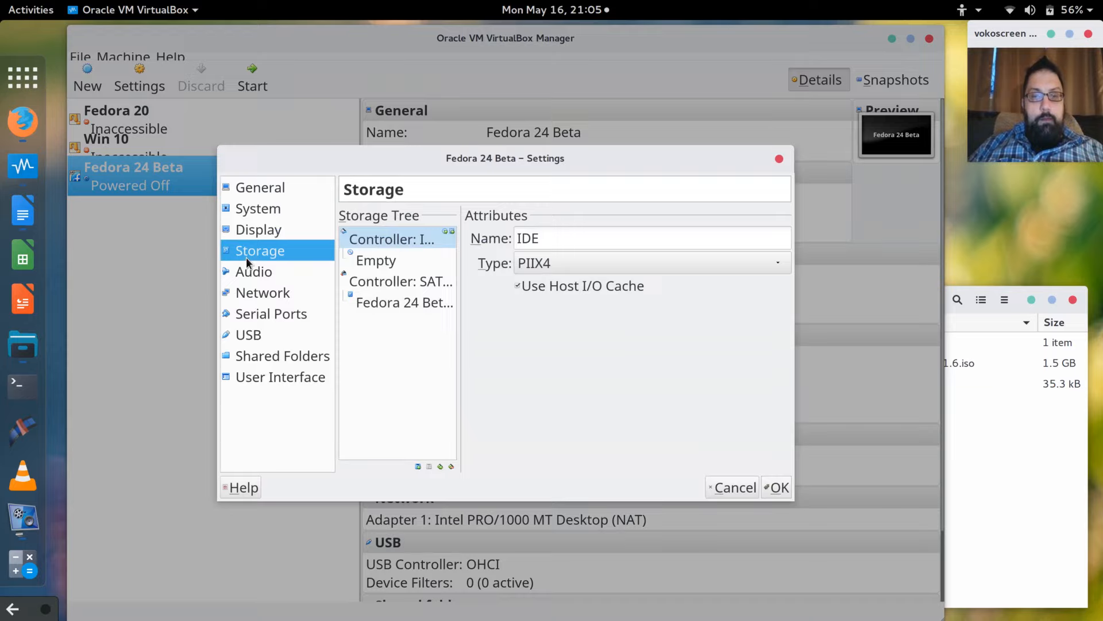
left_click(406, 283)
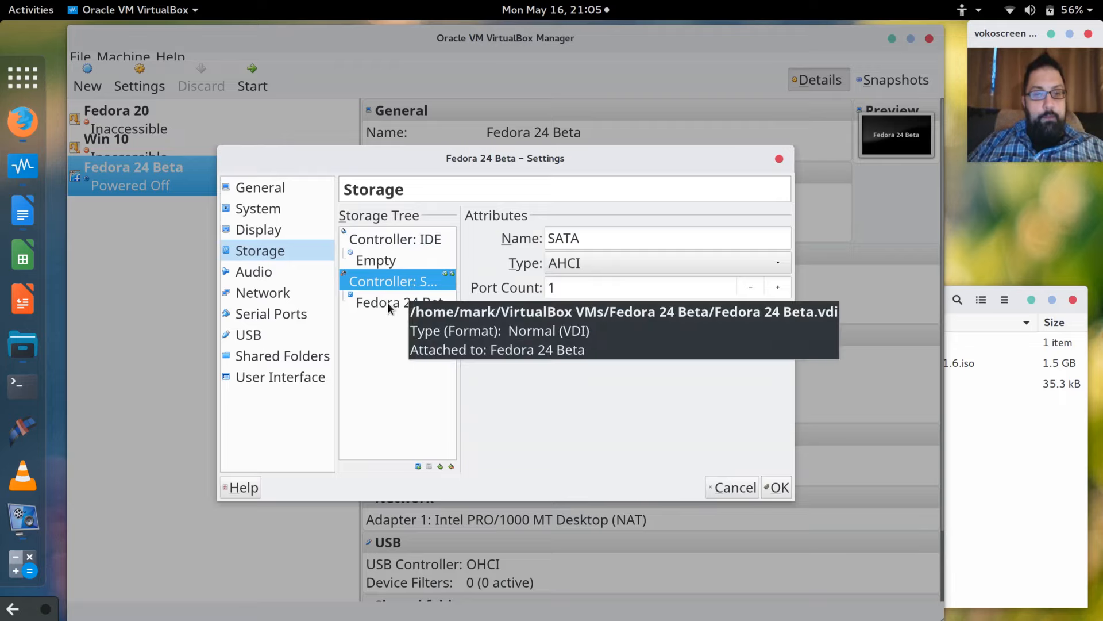
left_click(254, 271)
left_click(257, 295)
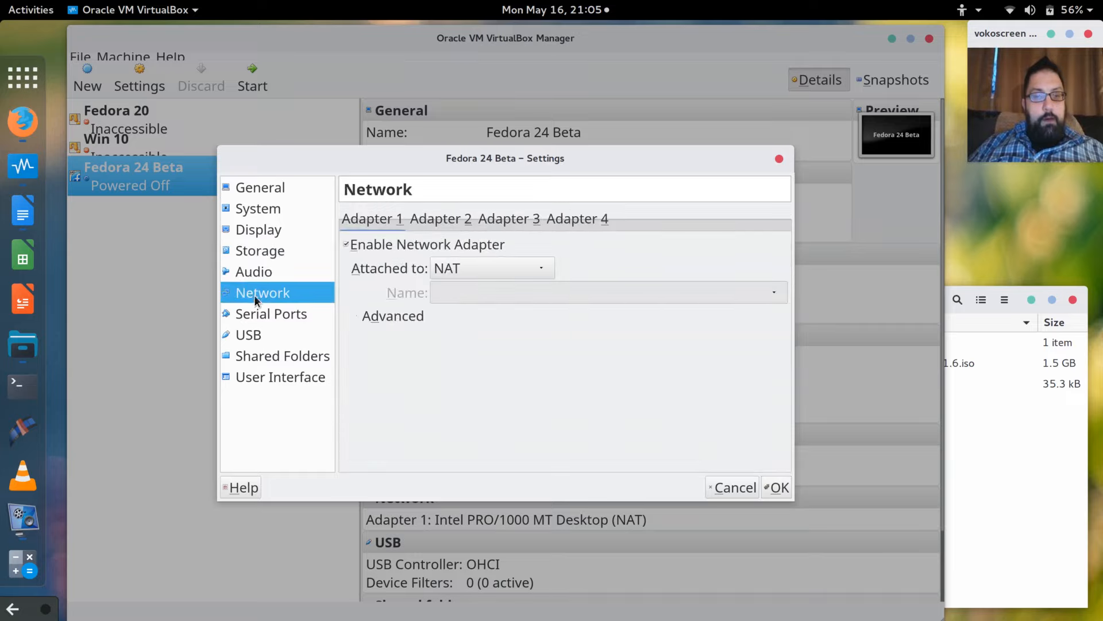
left_click(255, 314)
left_click(255, 335)
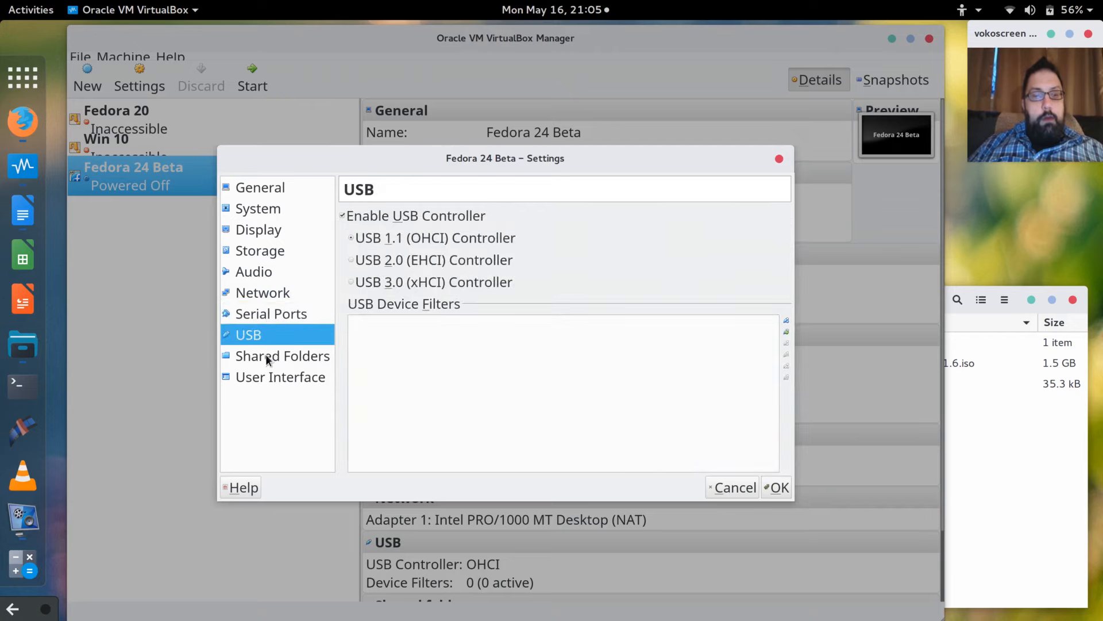
left_click(783, 487)
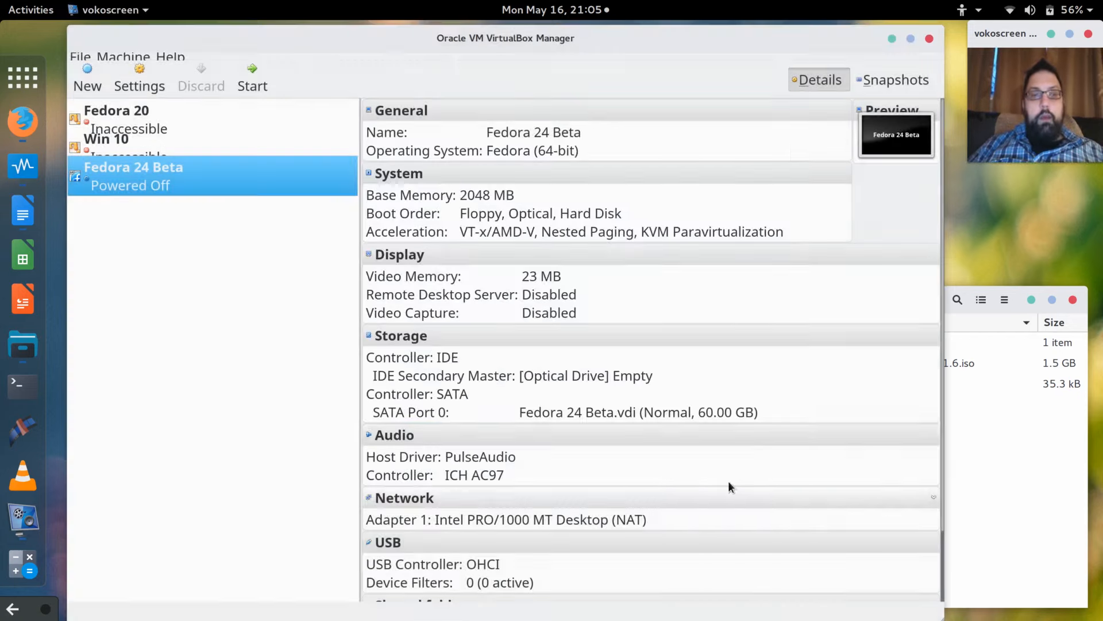
left_click(133, 57)
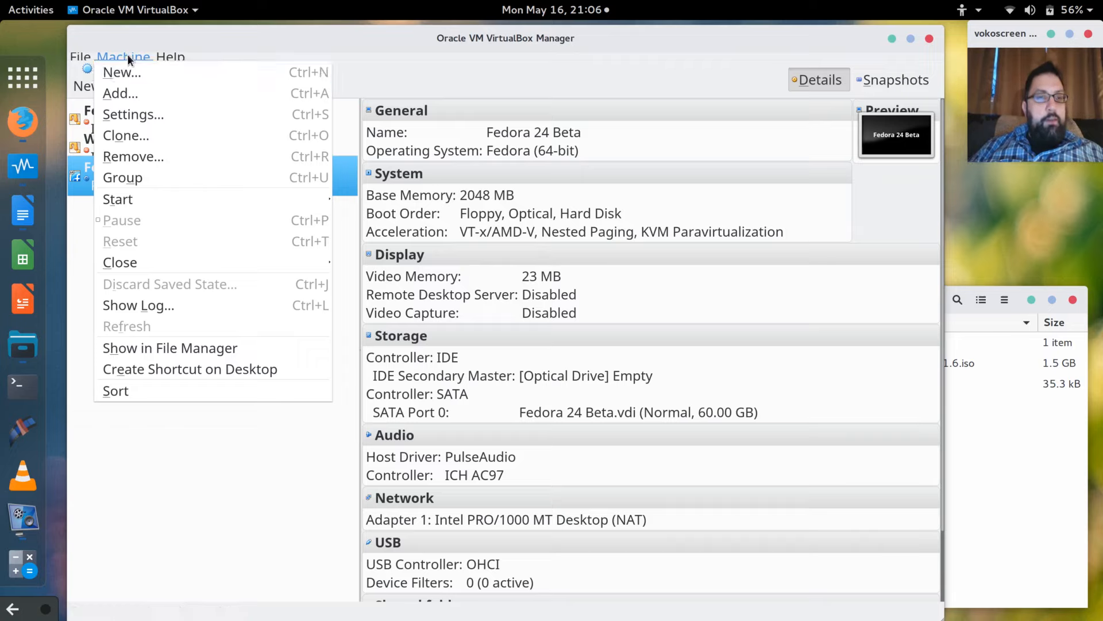
mouse_move(82, 56)
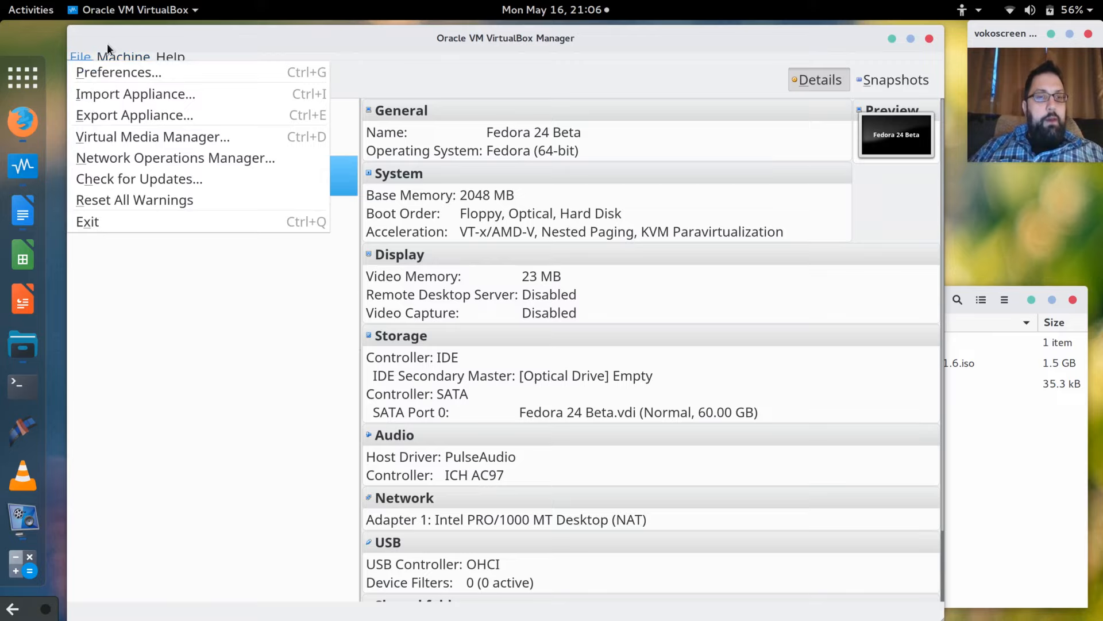
left_click(107, 43)
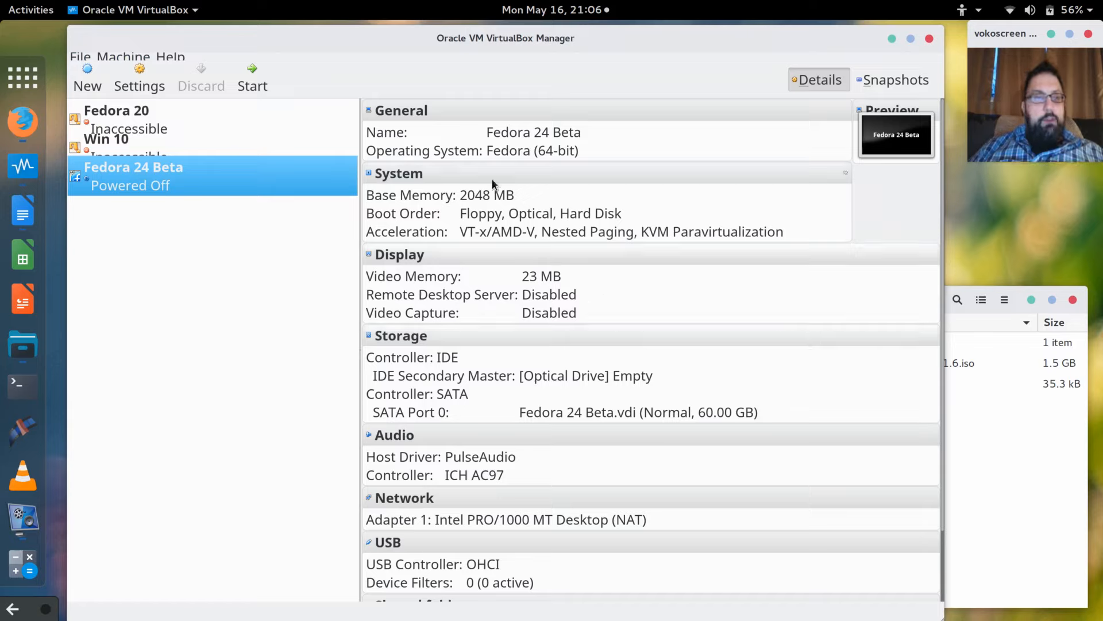
Start Fedora 24 Beta from Fedora-Workstation-Live-x86_64-24_Beta-1.6.iso in the Documents folder.
left_click(266, 82)
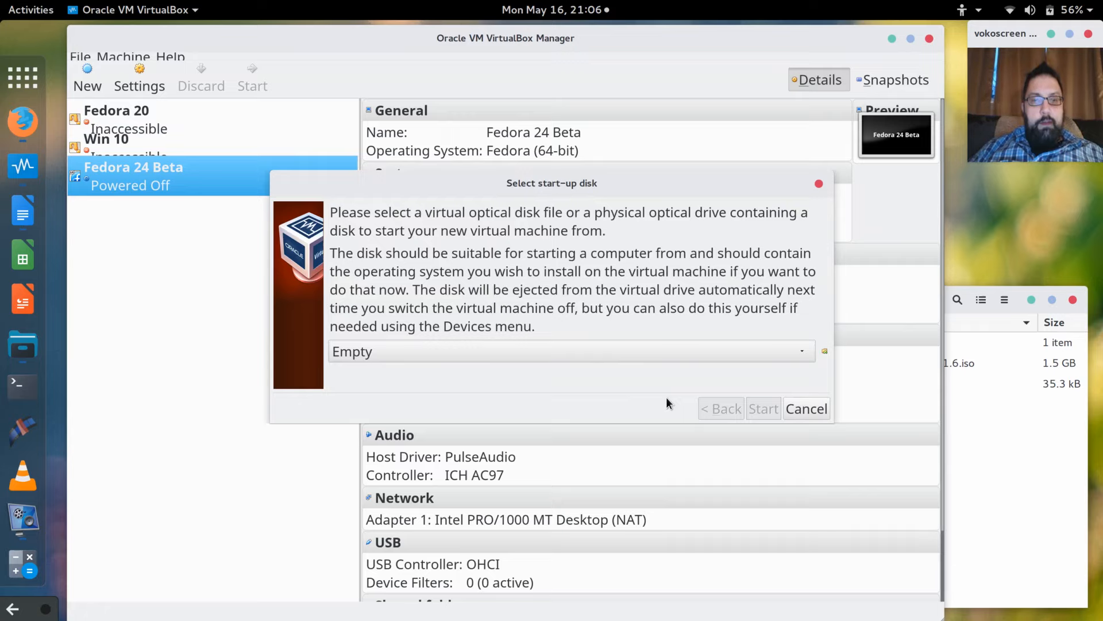
left_click(587, 348)
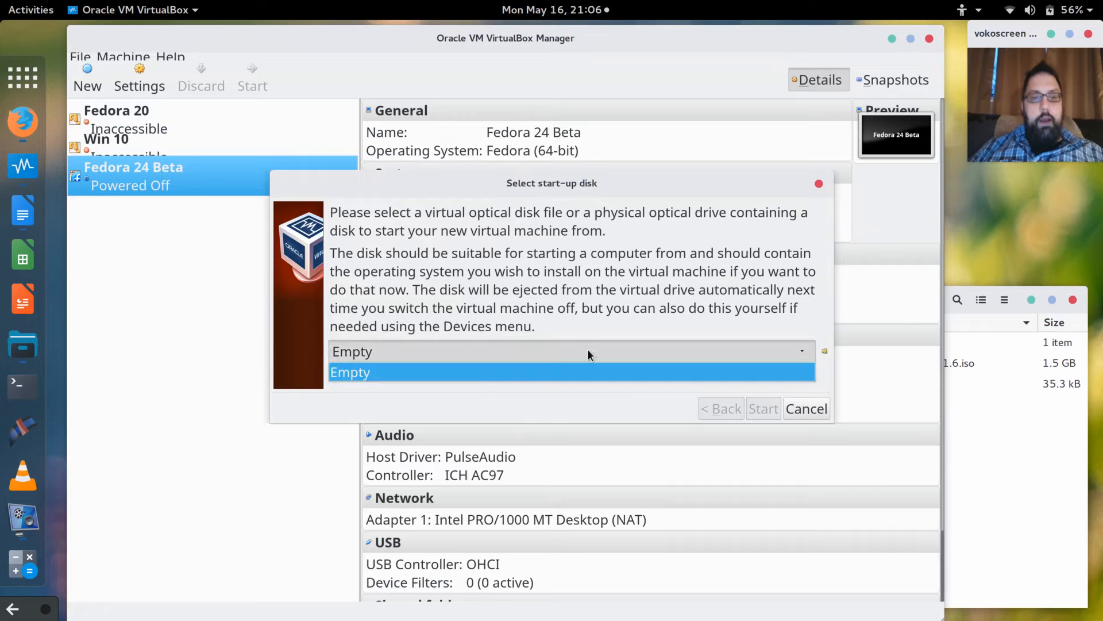
left_click(609, 372)
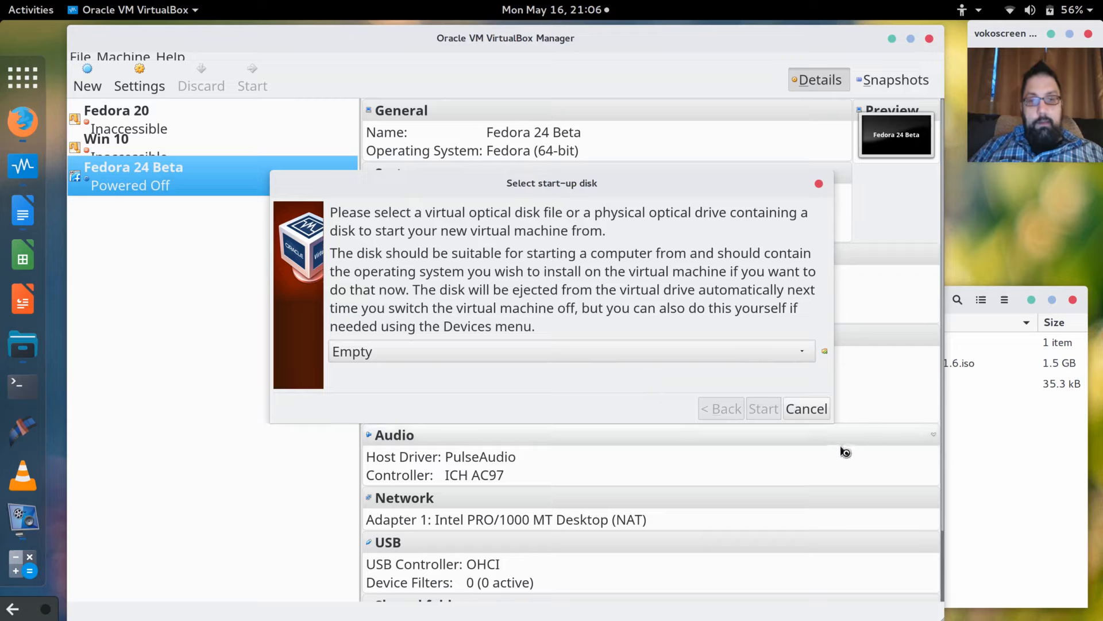
left_click(825, 351)
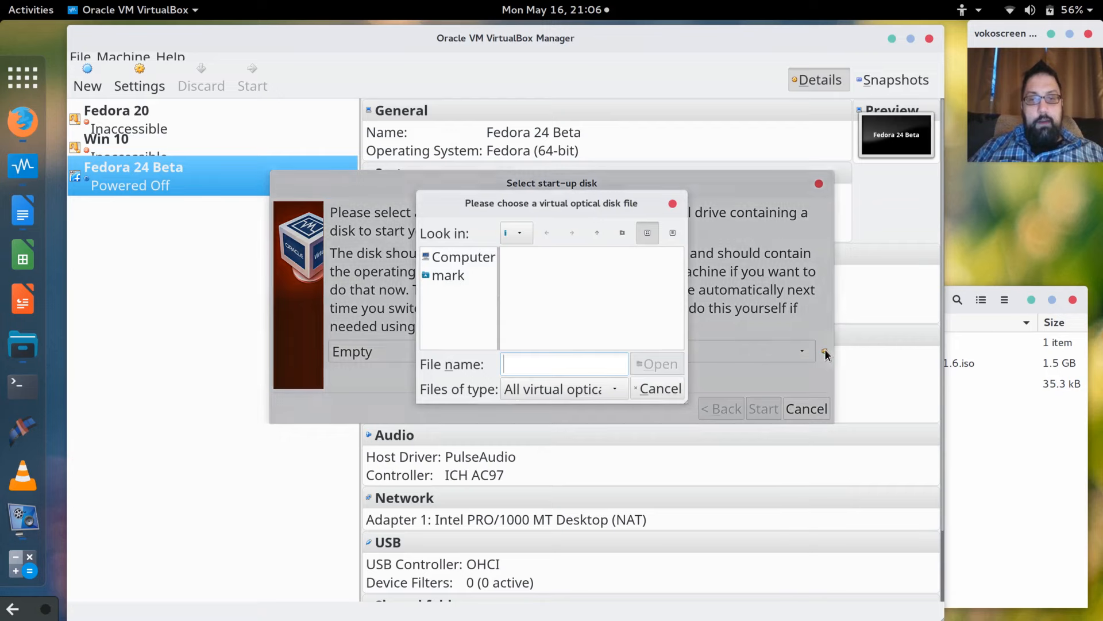
left_click(437, 273)
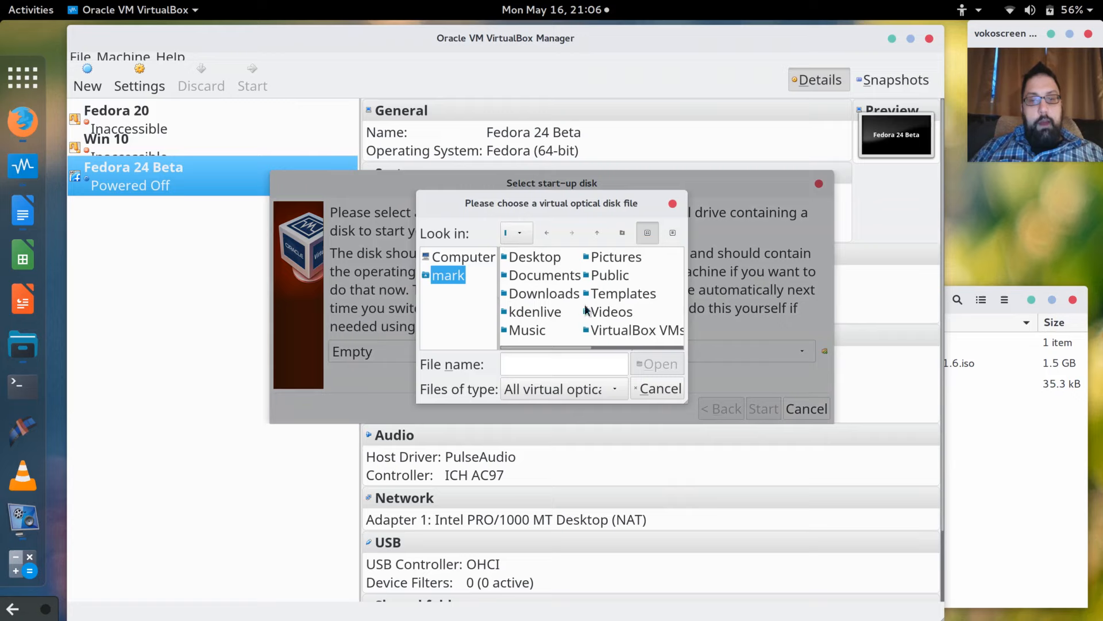
double_click(556, 278)
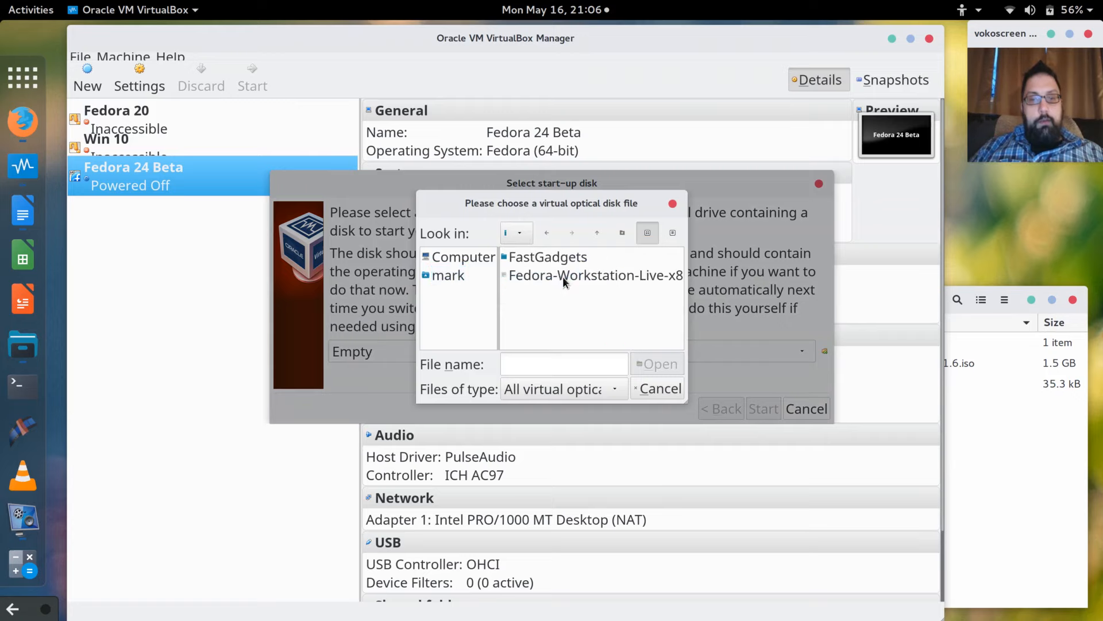
double_click(563, 277)
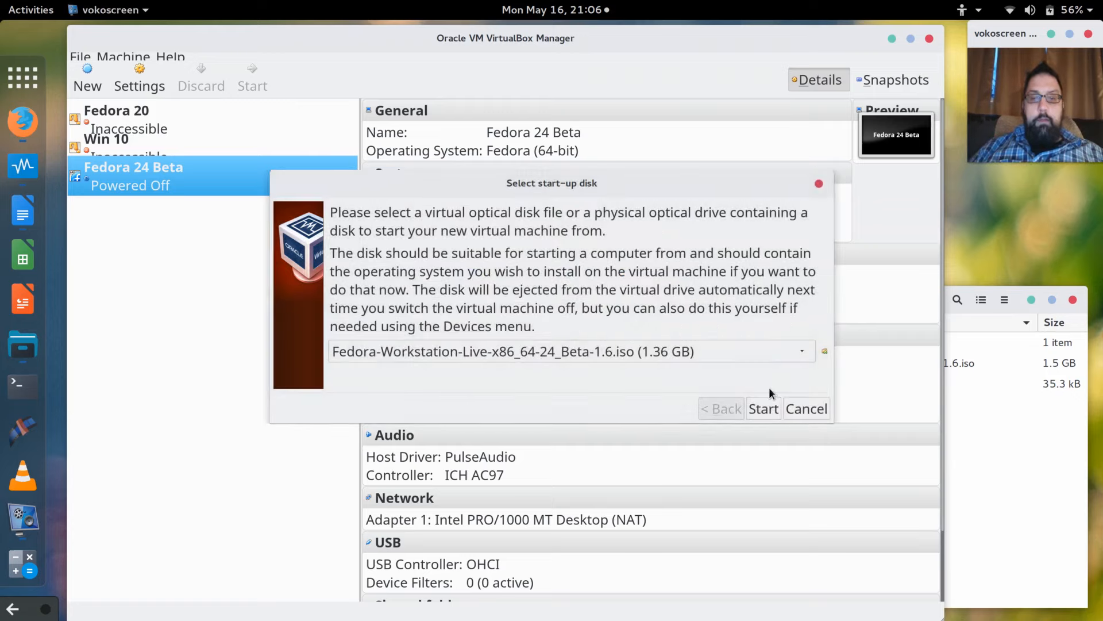
left_click(766, 410)
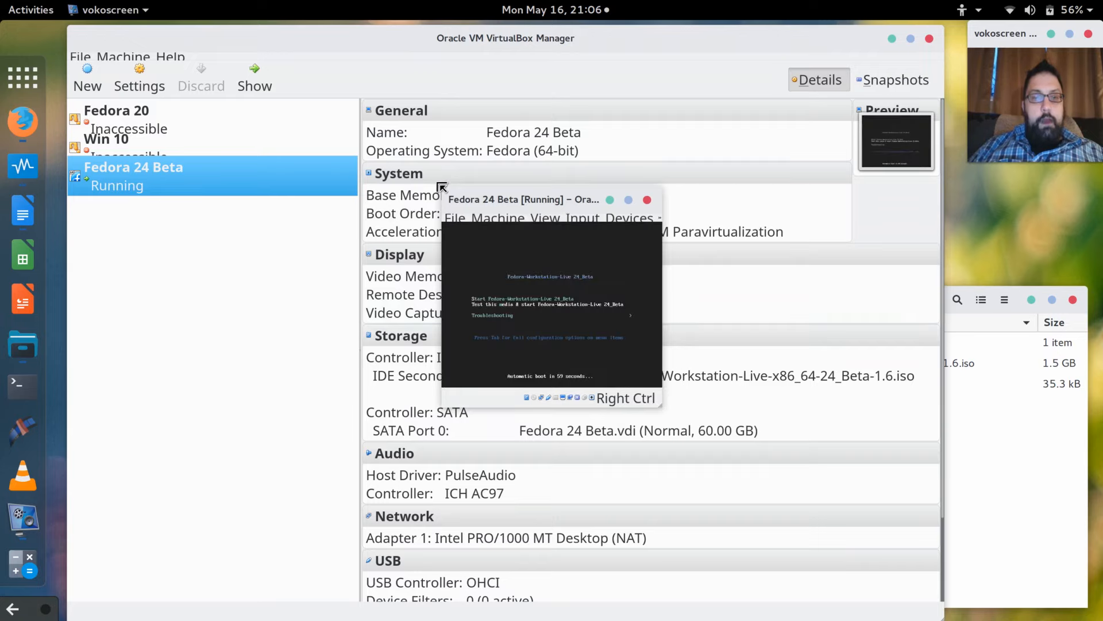
Scale the Fedora VM display to 200%, after first trying 175%.
left_click_drag(442, 188, 331, 103)
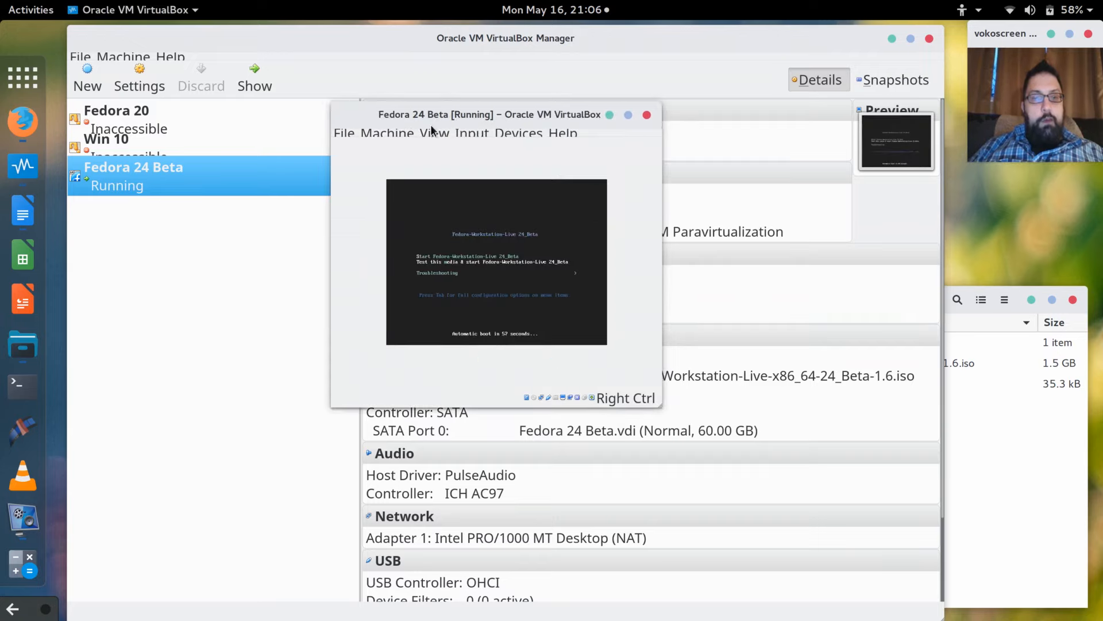
left_click(433, 132)
mouse_move(464, 301)
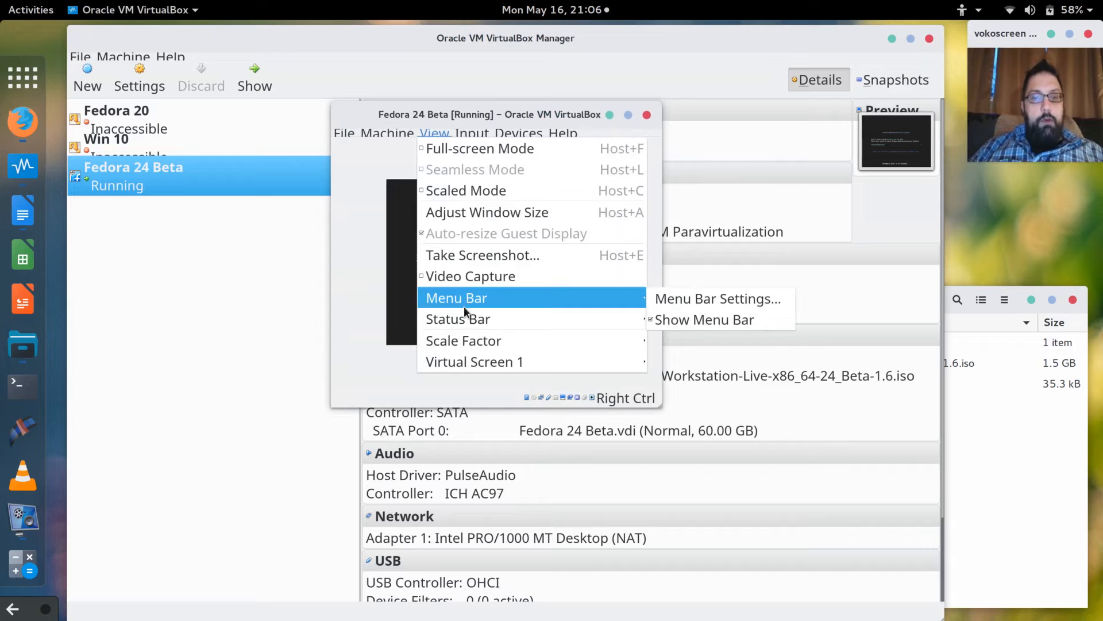
mouse_move(469, 343)
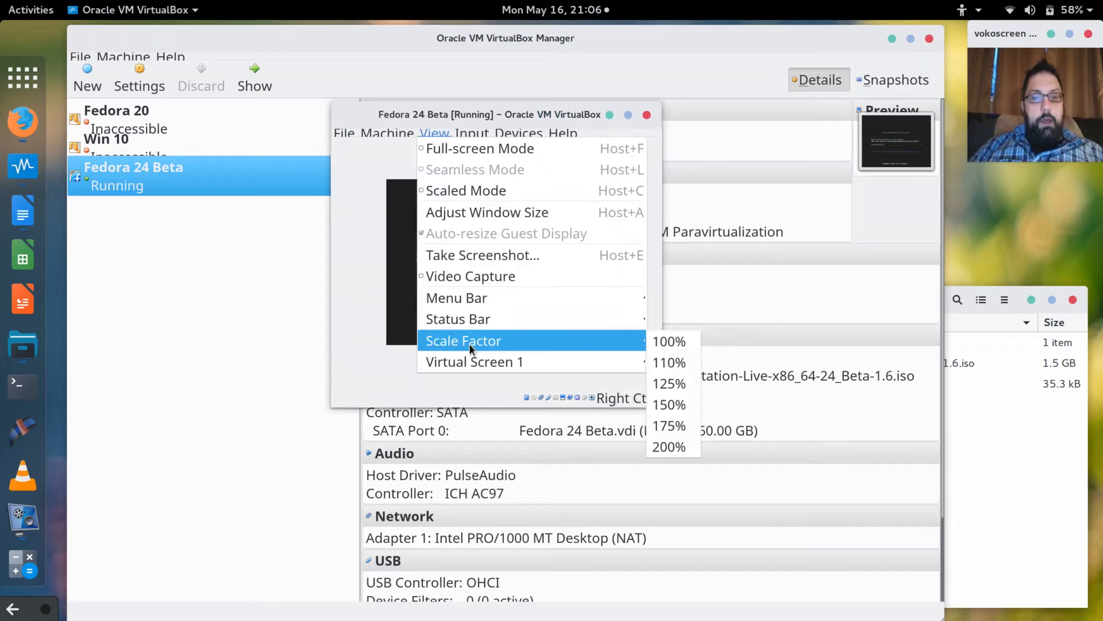
left_click(668, 425)
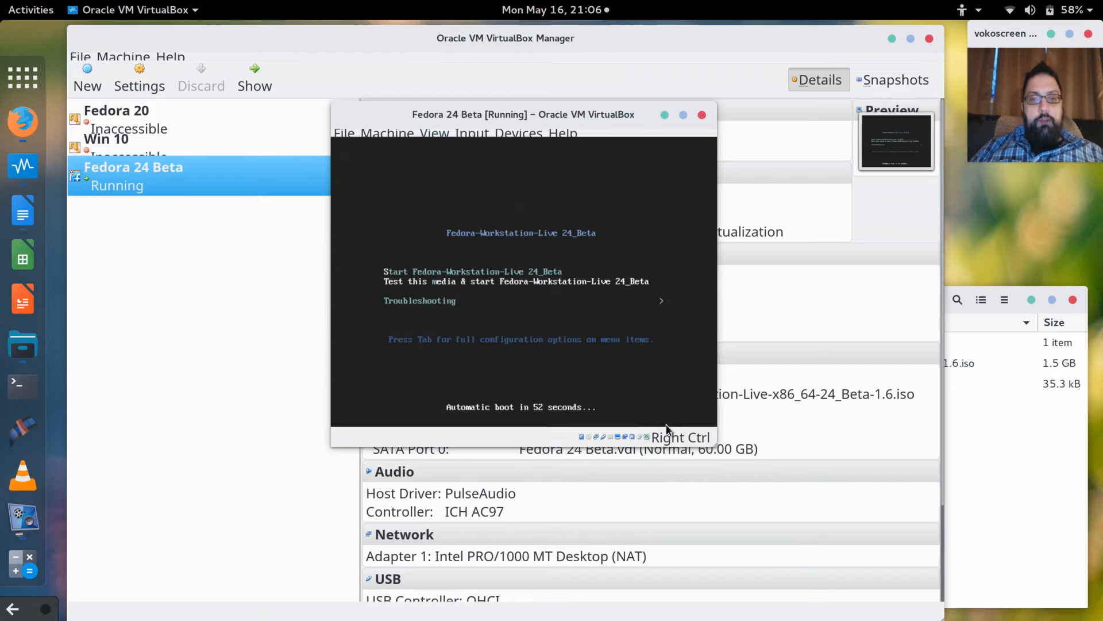
left_click(382, 134)
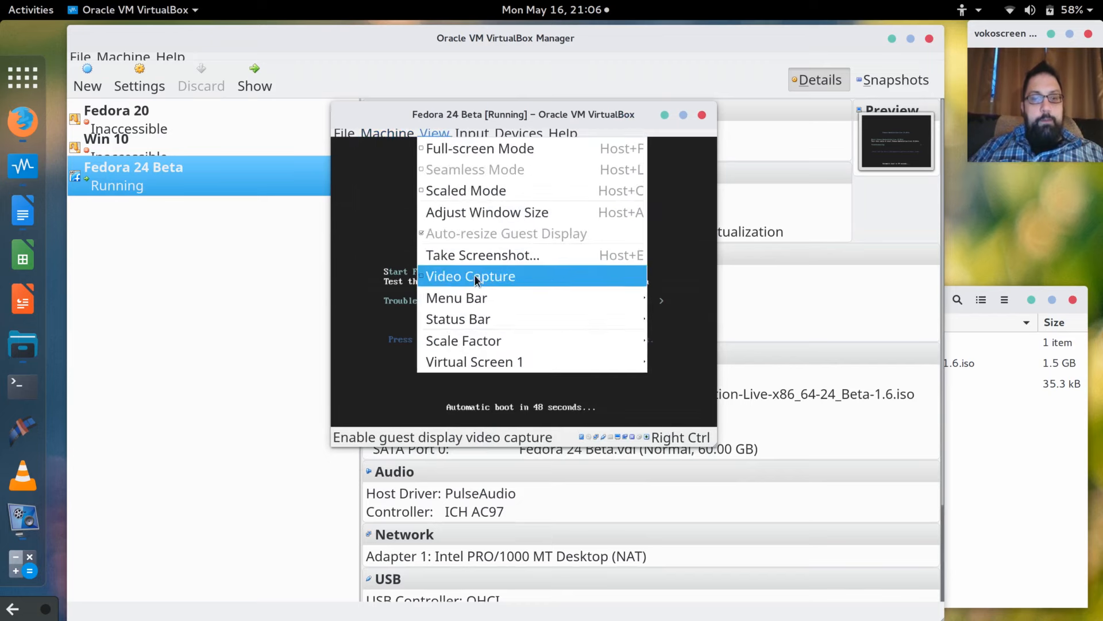
mouse_move(474, 340)
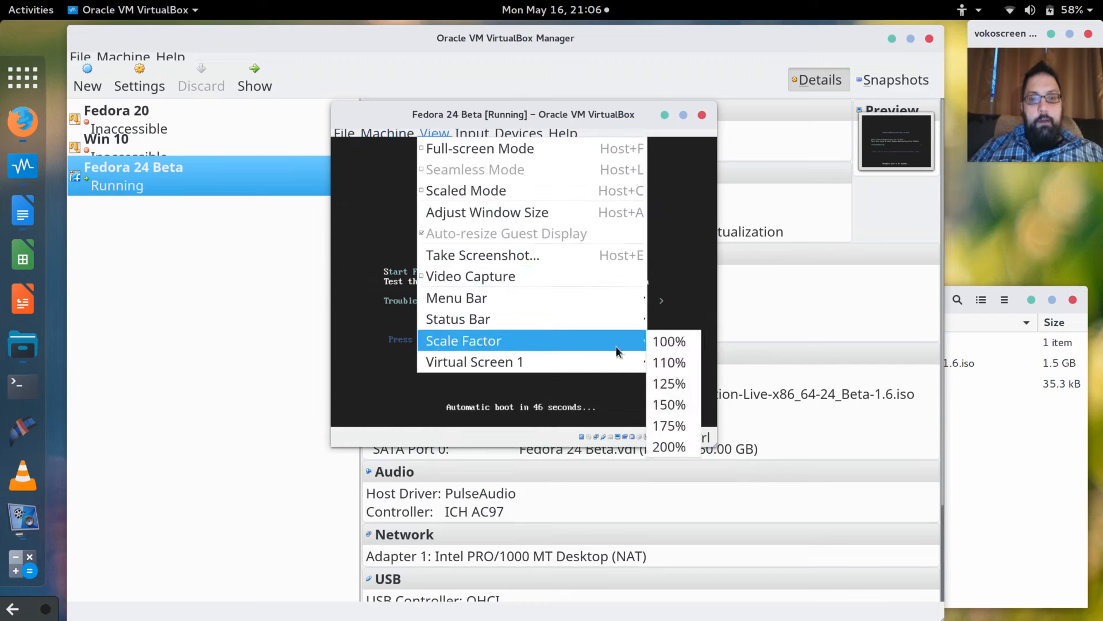
left_click(677, 444)
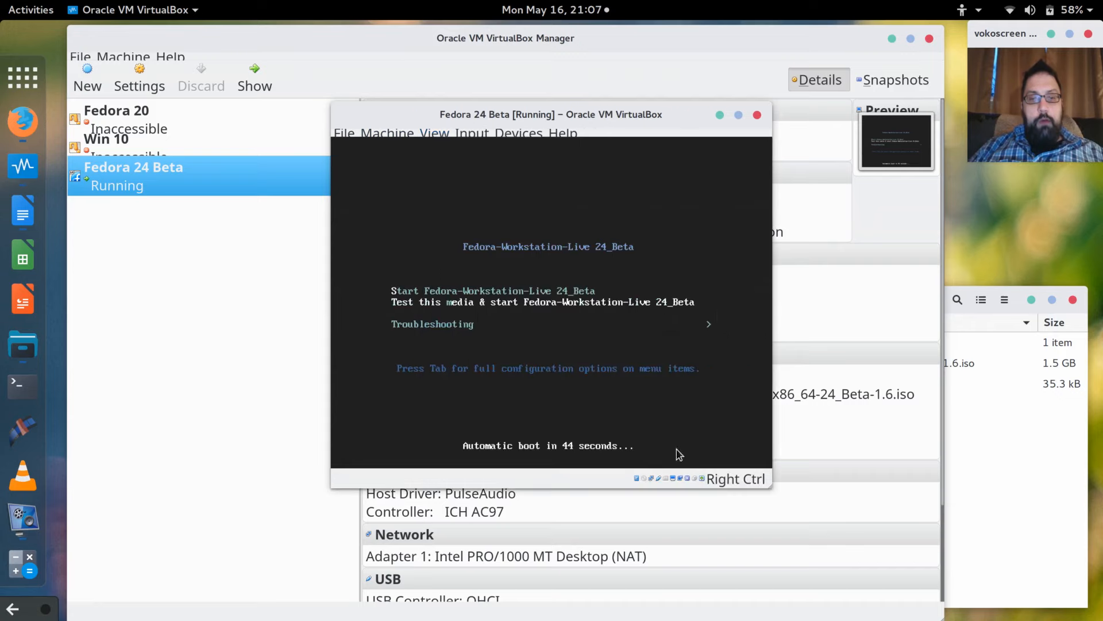
Move the VM window up-left, capture keyboard and mouse, and boot the live Fedora entry.
left_click_drag(526, 106, 400, 59)
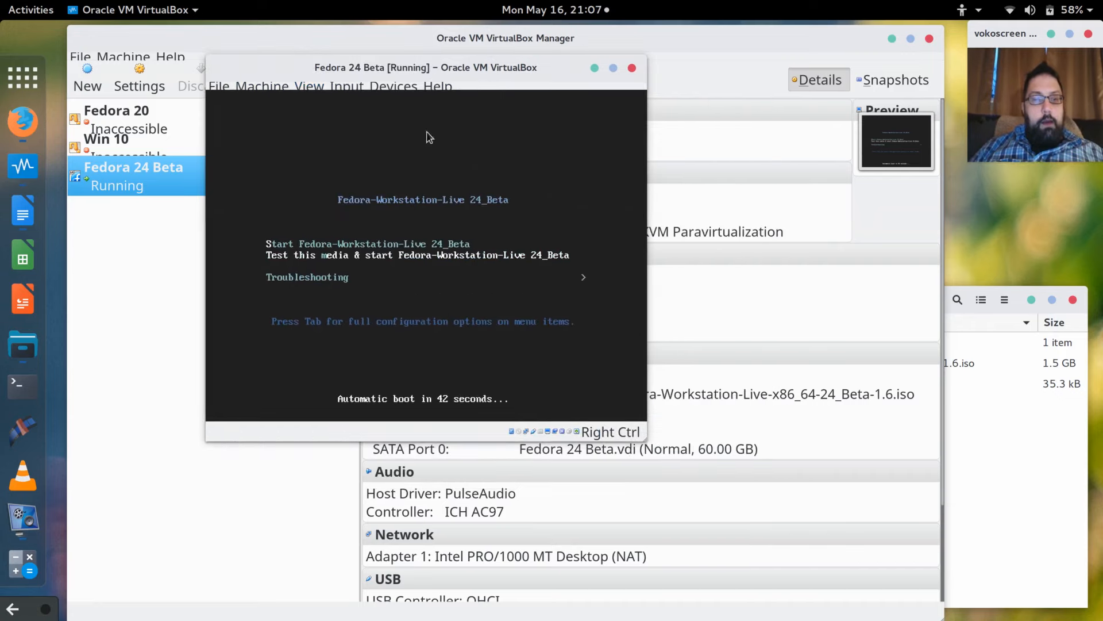
left_click(506, 313)
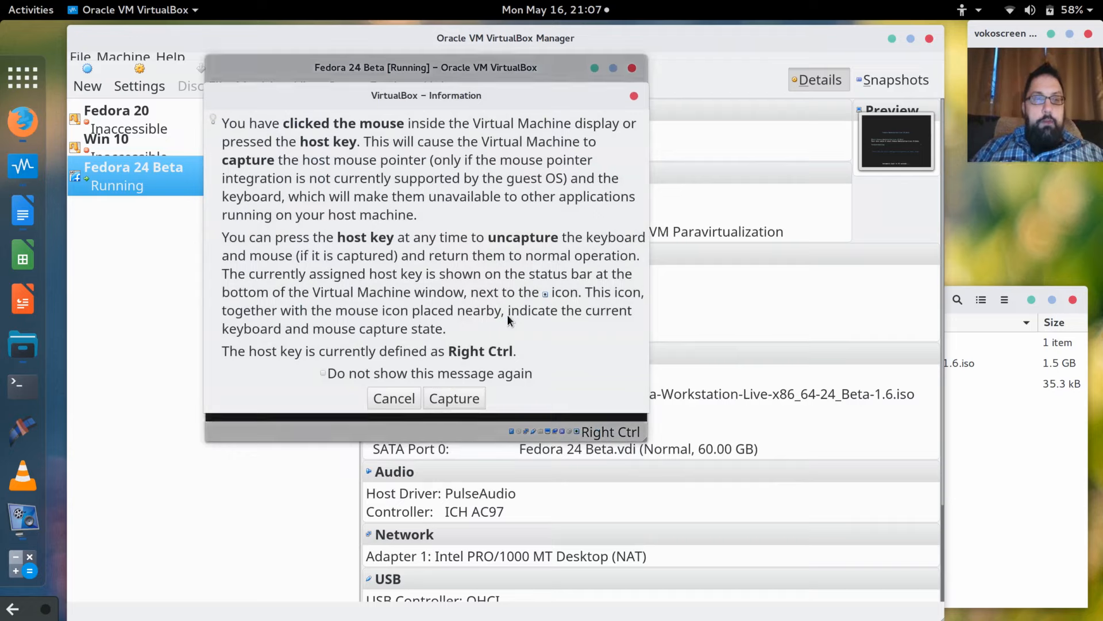
left_click(443, 399)
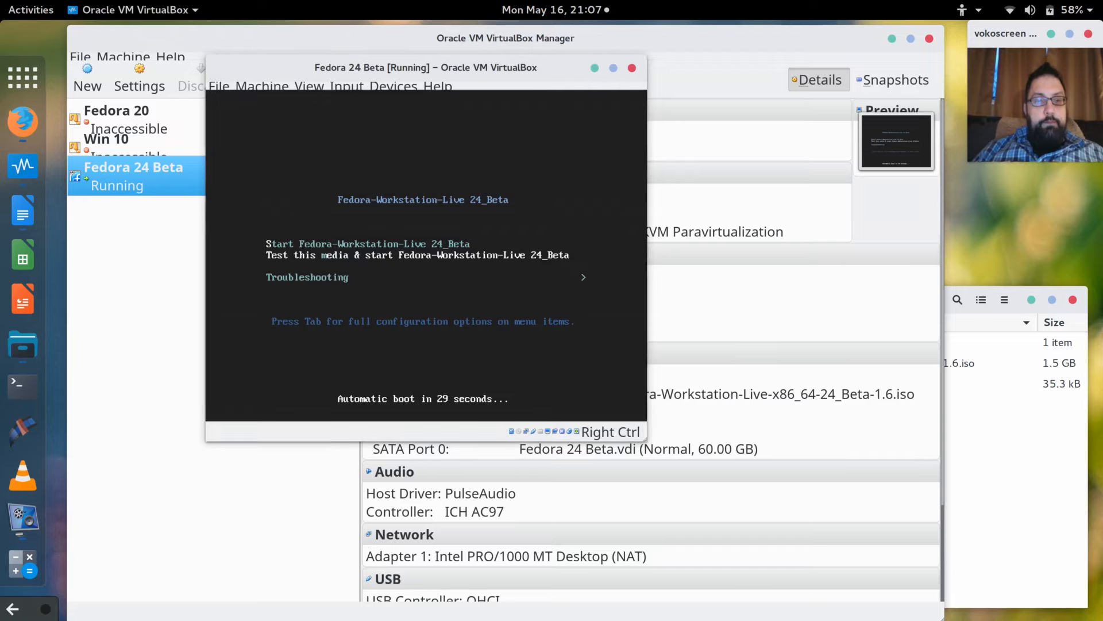
key("Return")
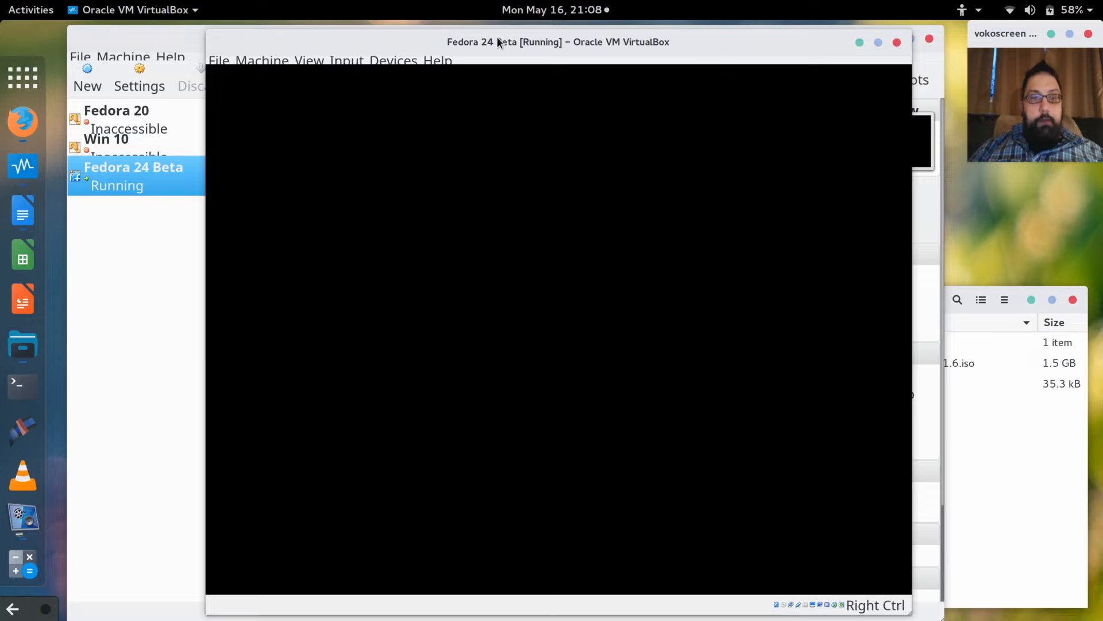
Shift the VM window slightly left while Fedora boots to the Welcome to Fedora dialog.
left_click_drag(498, 42, 449, 44)
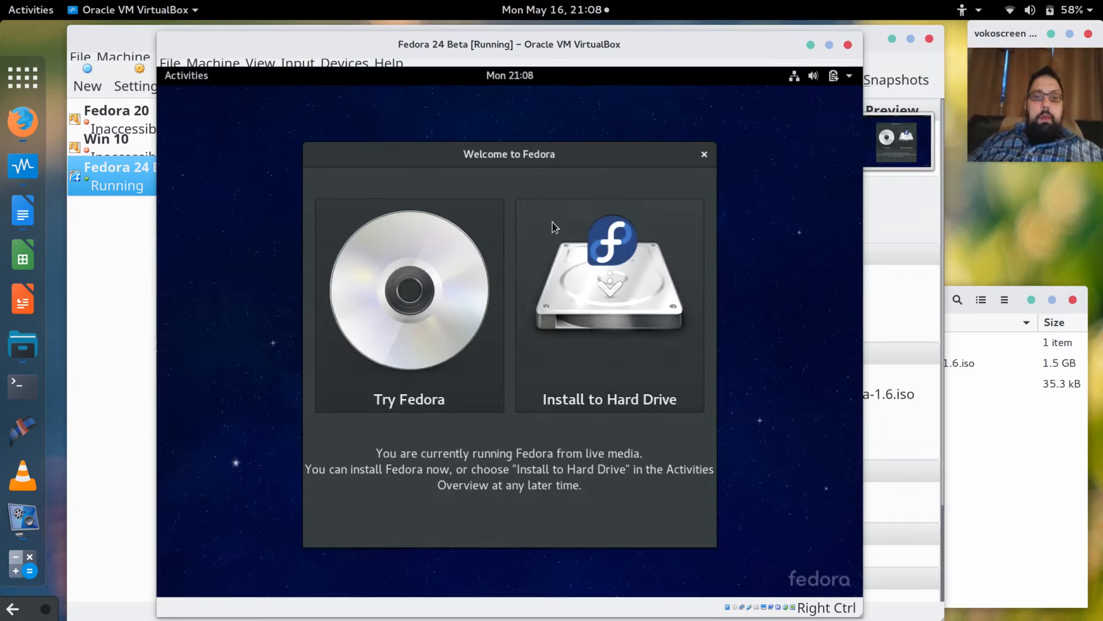
Launch Install to Hard Drive in English (United States), accept the pre-release warning, and reach Installation Destination.
left_click(600, 309)
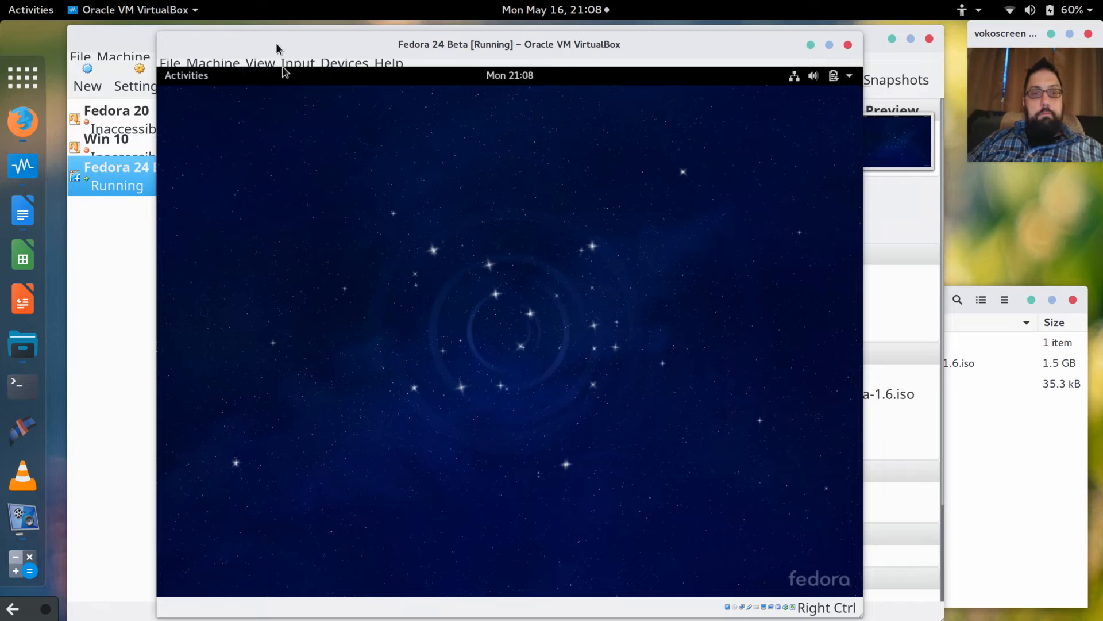
left_click_drag(275, 42, 251, 38)
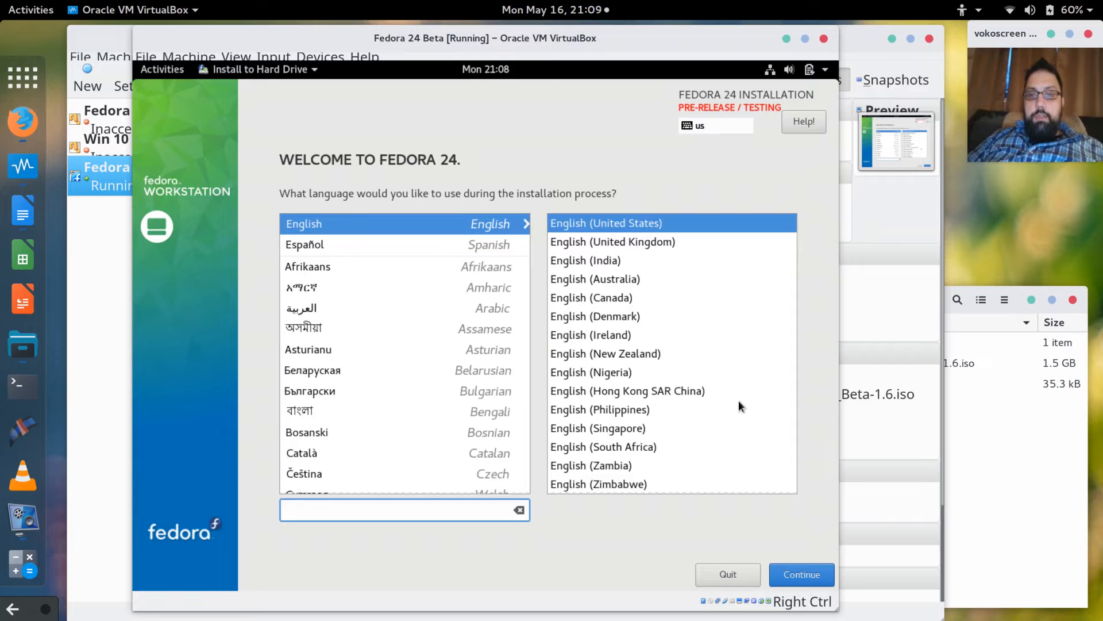
left_click(807, 564)
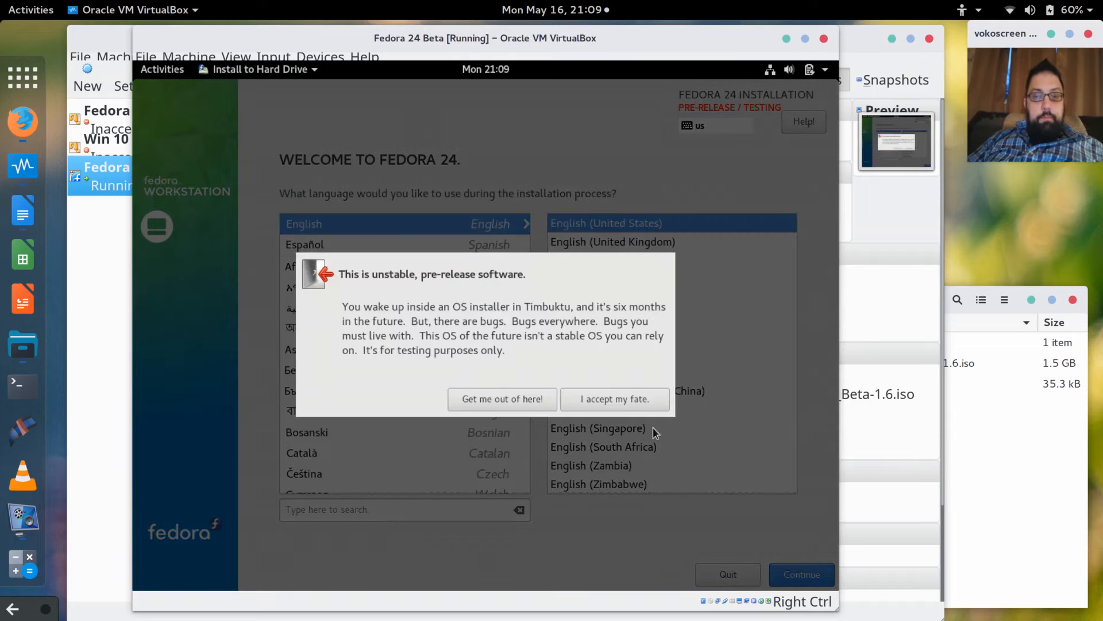
left_click(636, 401)
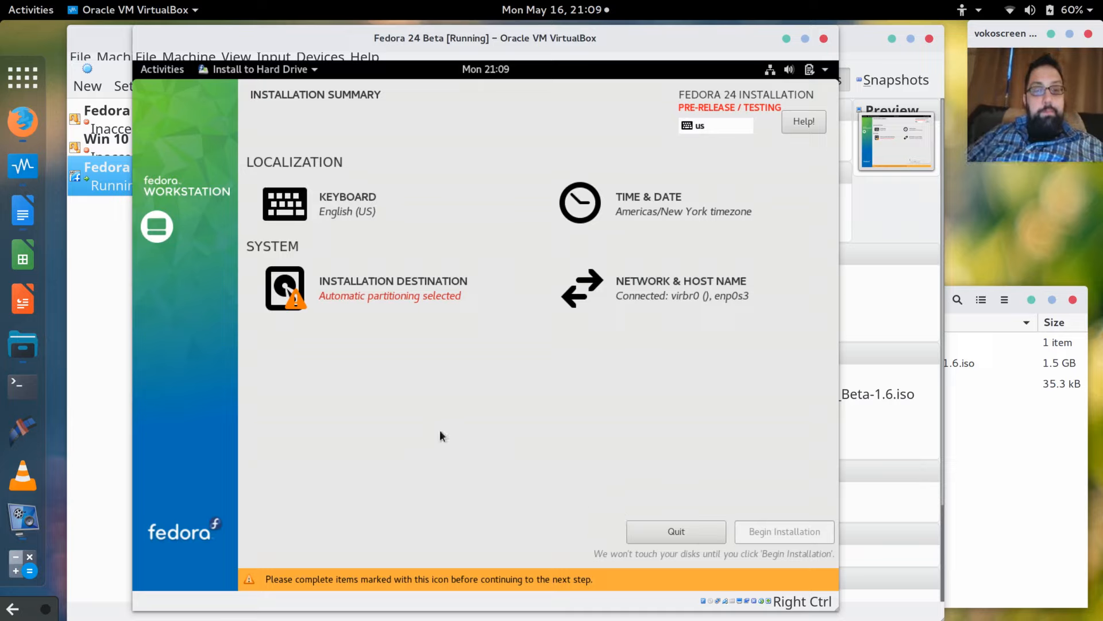
left_click(360, 296)
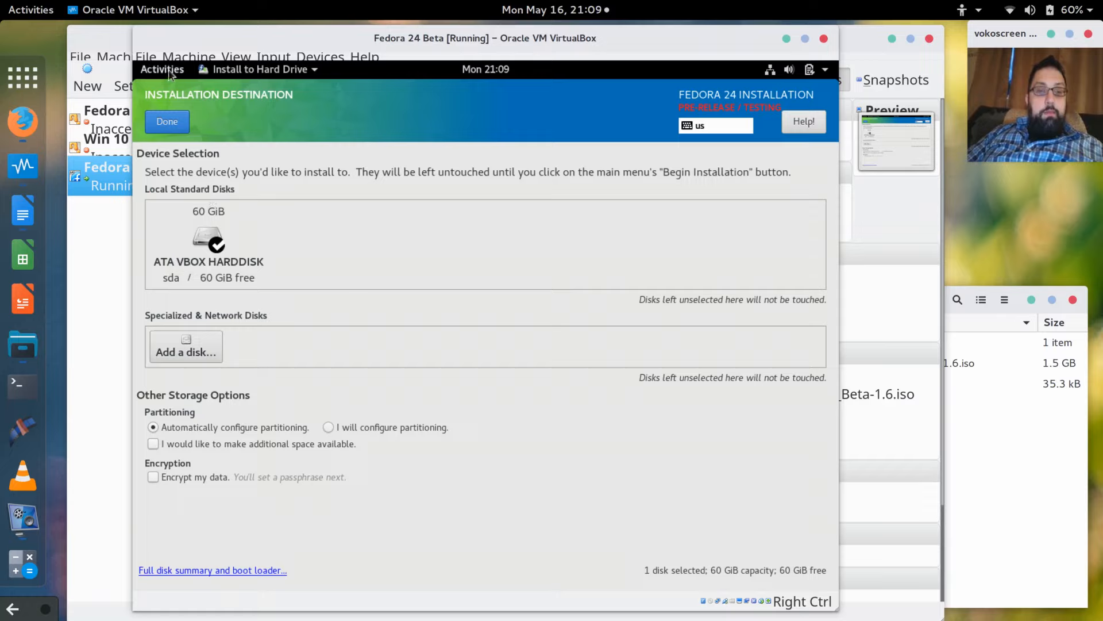
Confirm the 60 GiB disk with automatic partitioning and begin the Fedora installation.
left_click(172, 125)
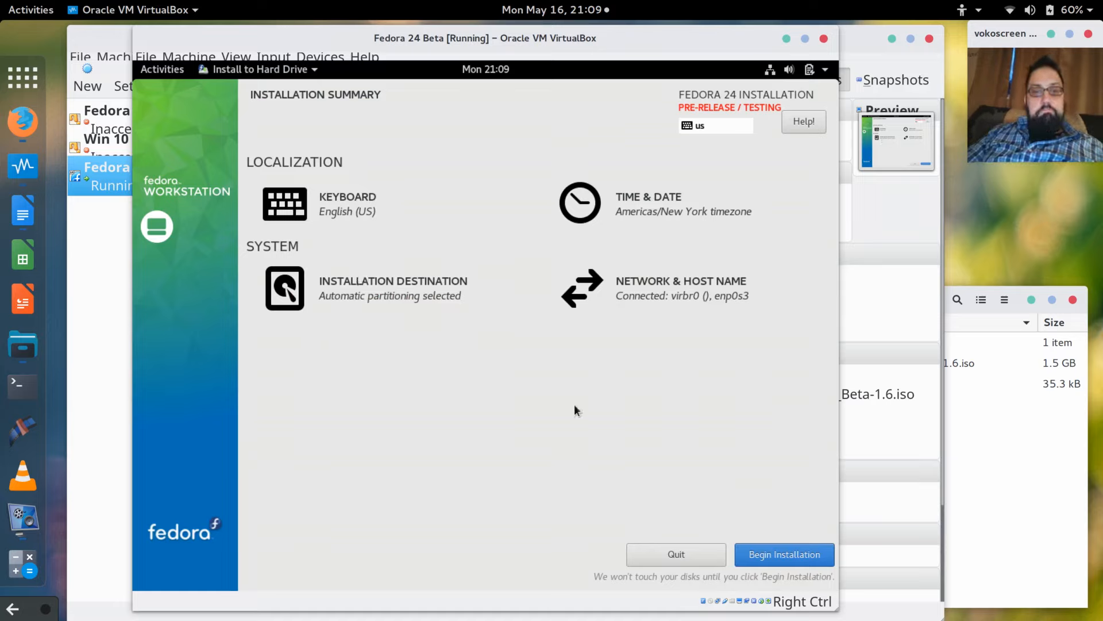
left_click(764, 555)
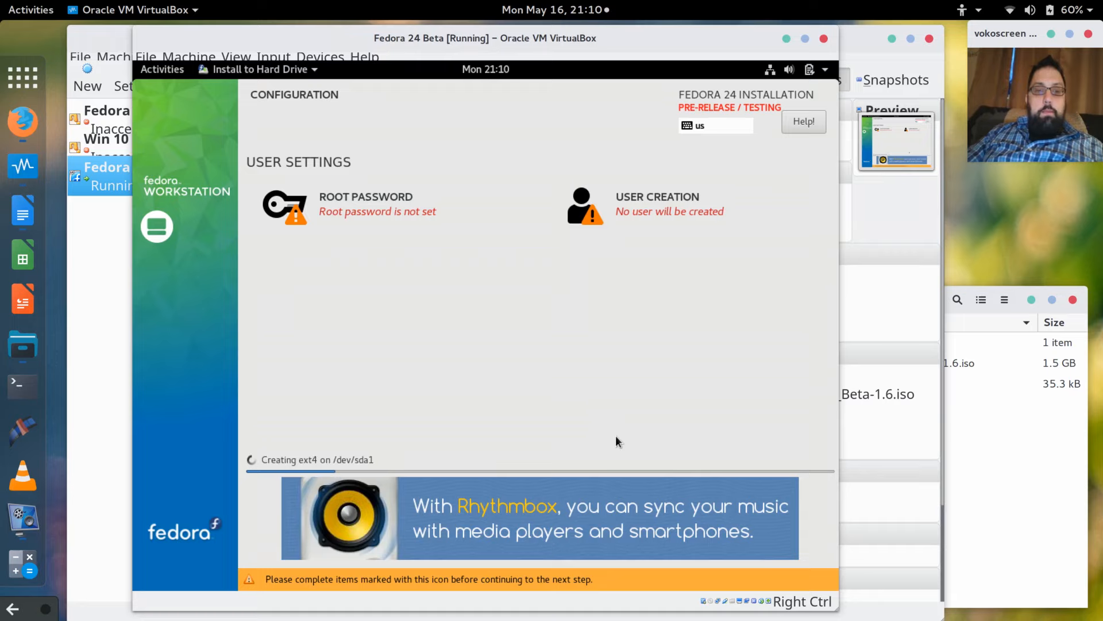
Set and confirm the root password.
left_click(366, 201)
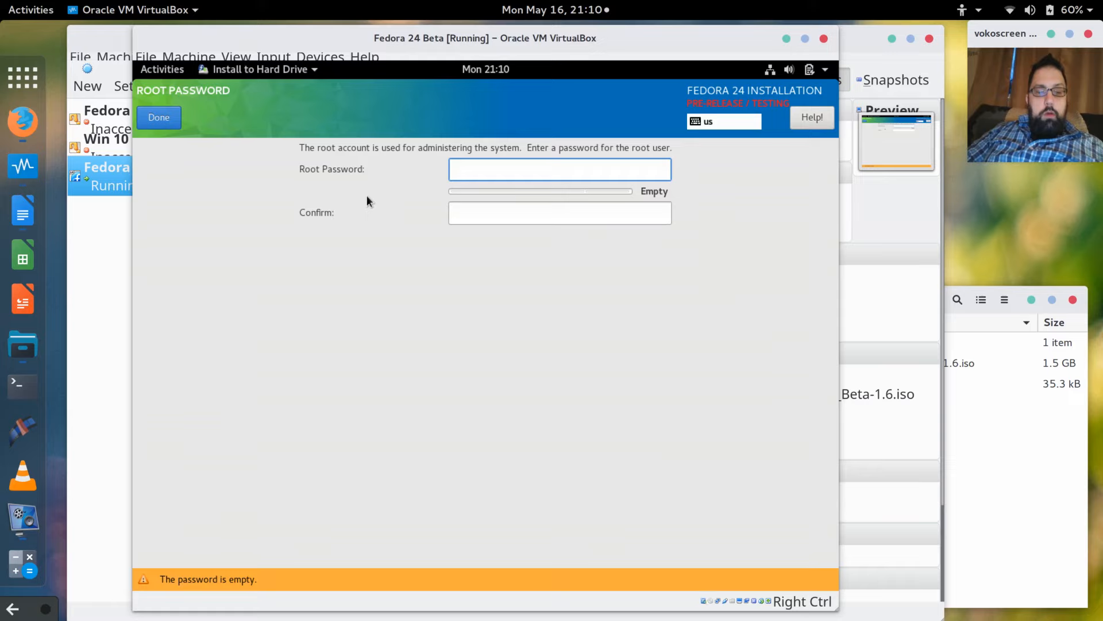
type("•••••••")
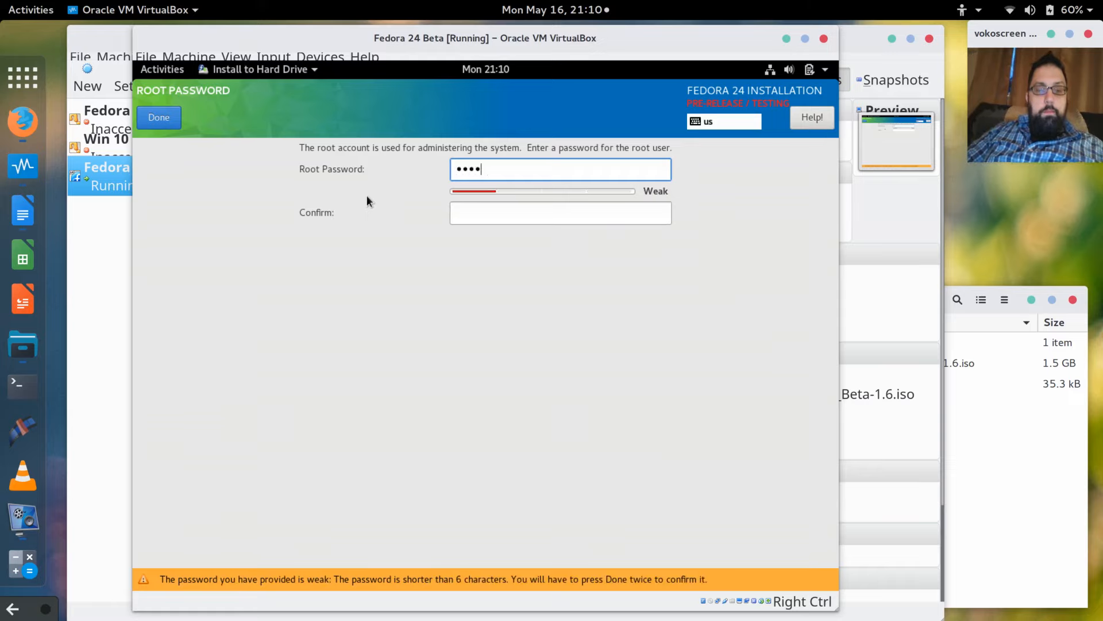
type("••")
key("Tab")
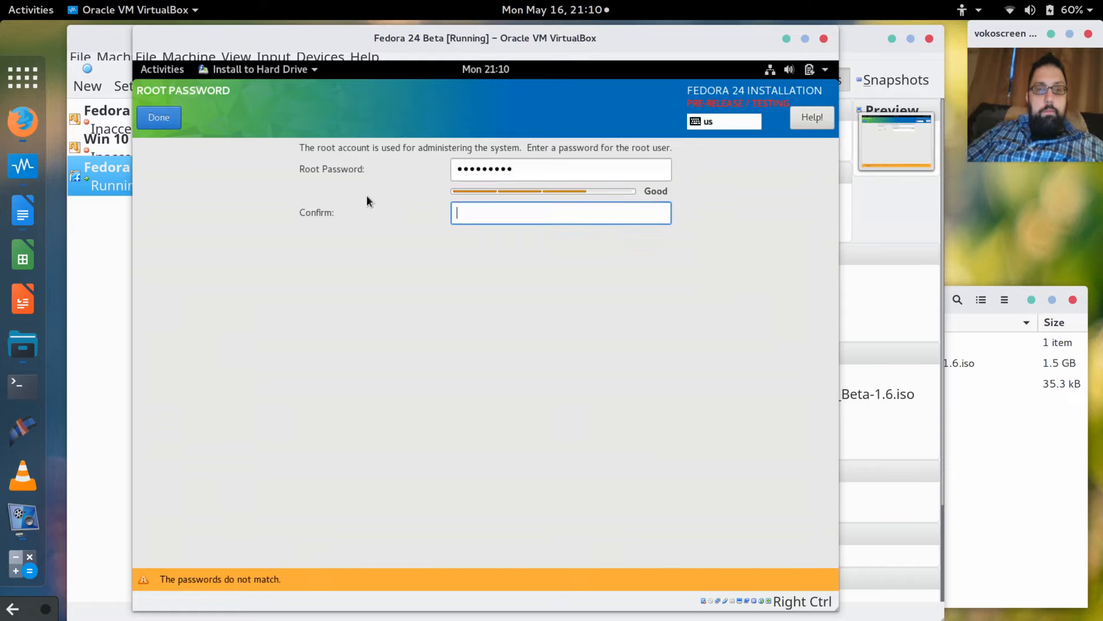
type("•••••••••")
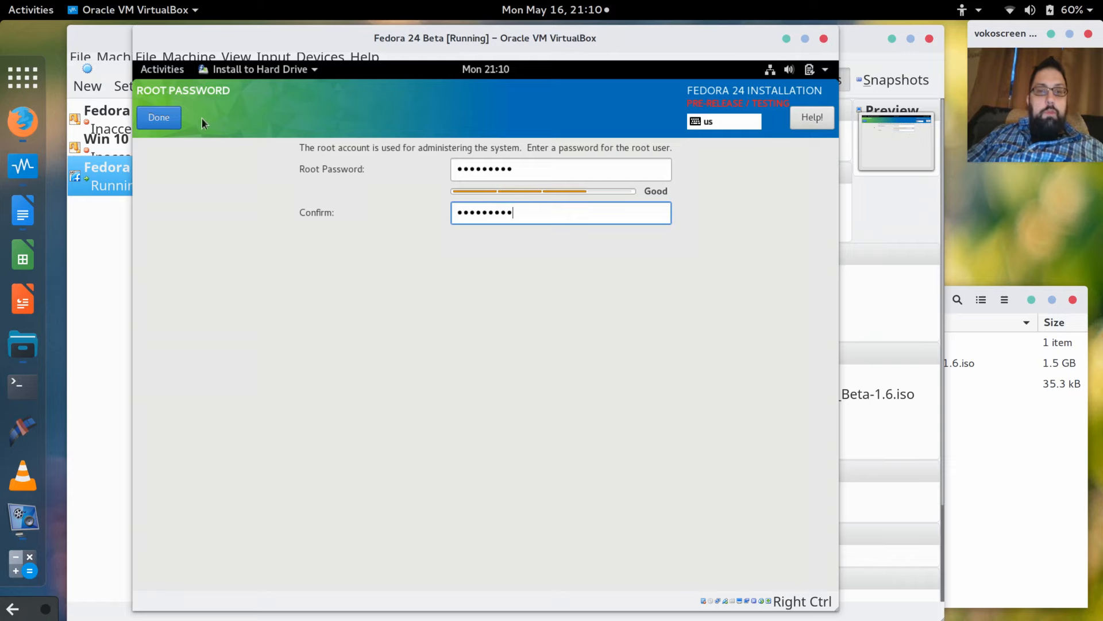
left_click(161, 117)
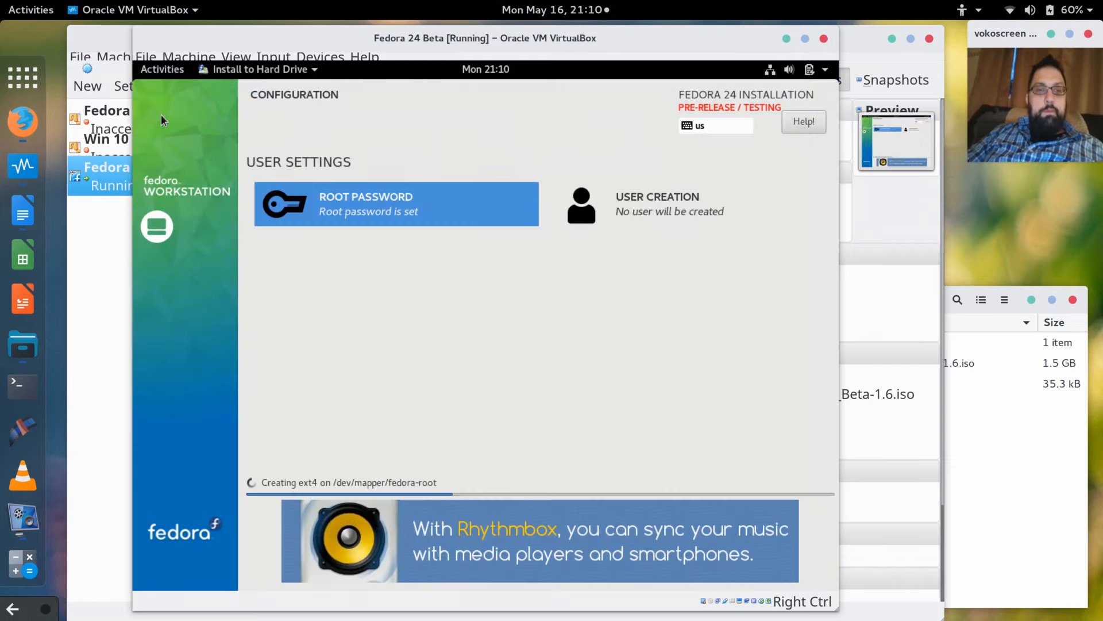
Create an administrator user account, entering the user's full name and a password.
left_click(634, 208)
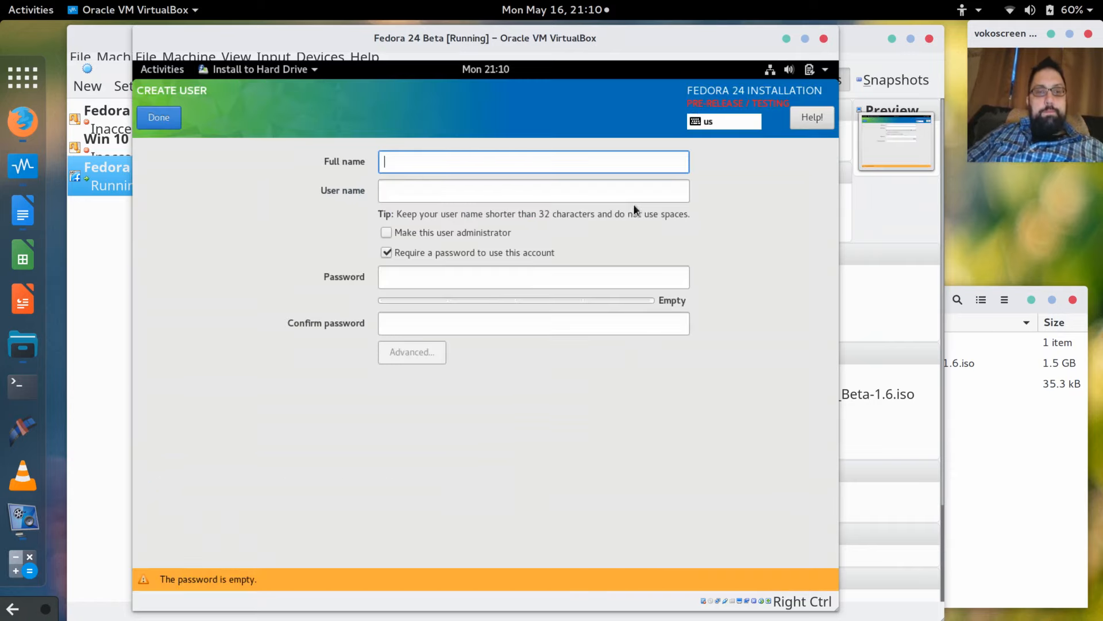
type("Mar")
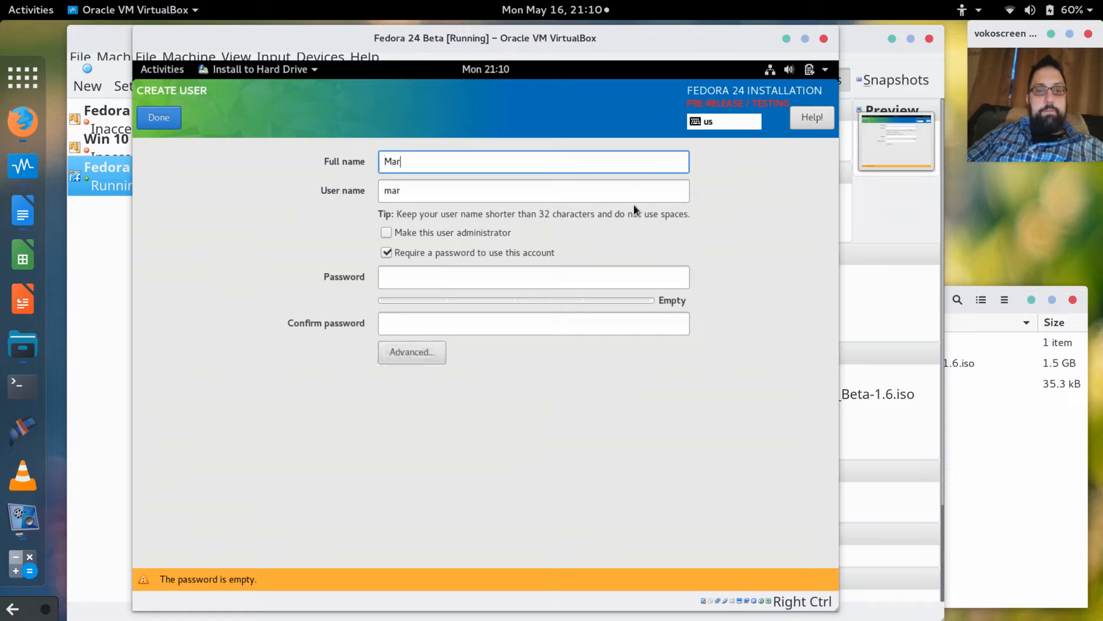
type("k")
key("Tab")
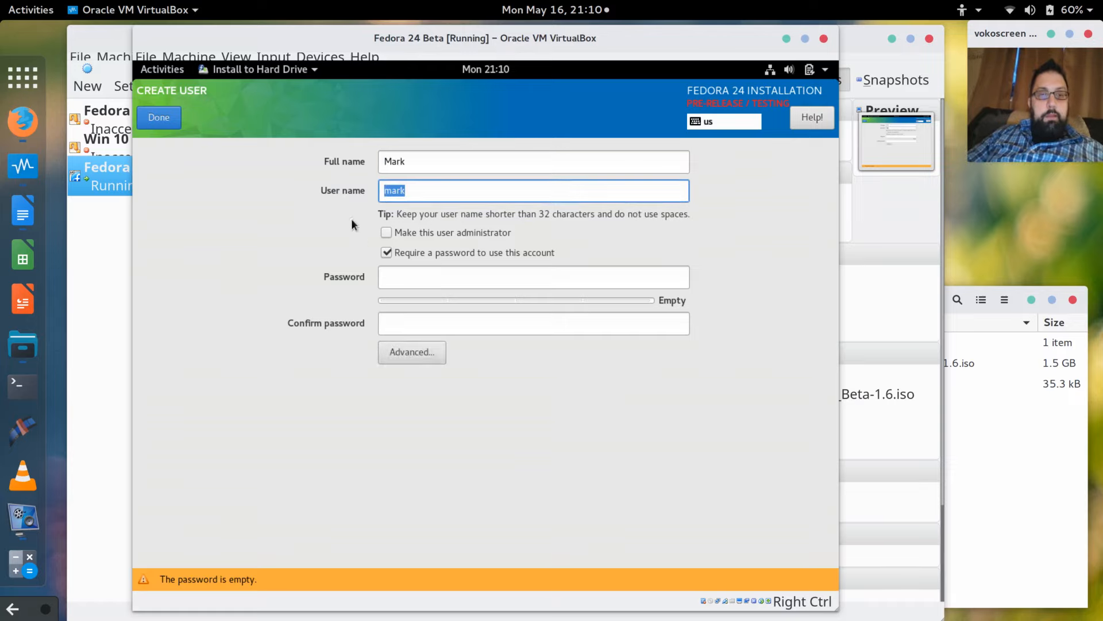
left_click(385, 232)
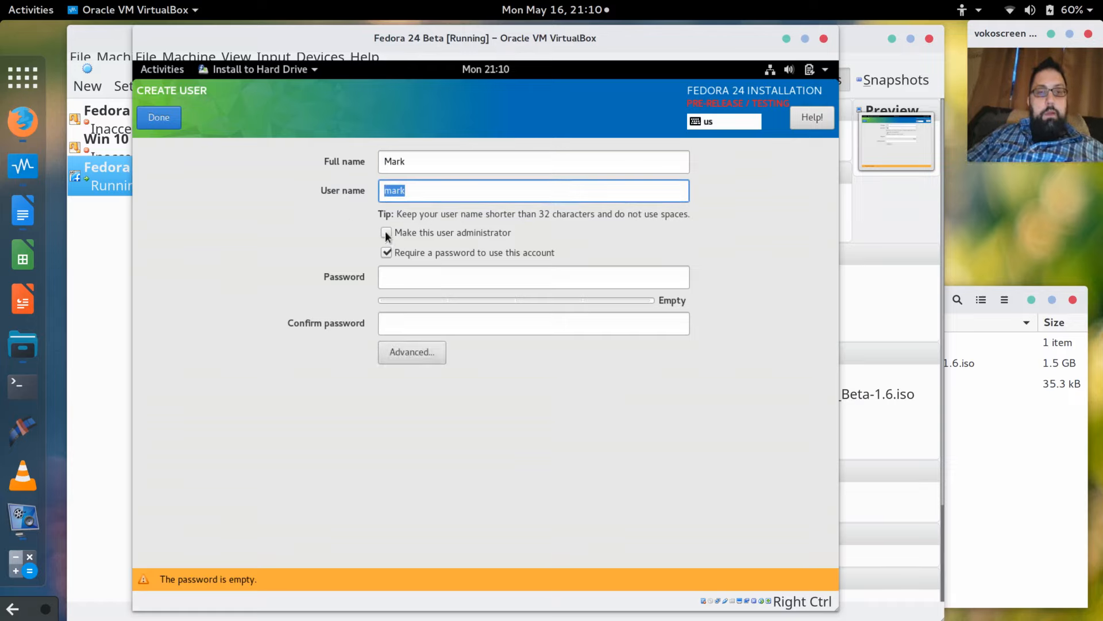
left_click(413, 279)
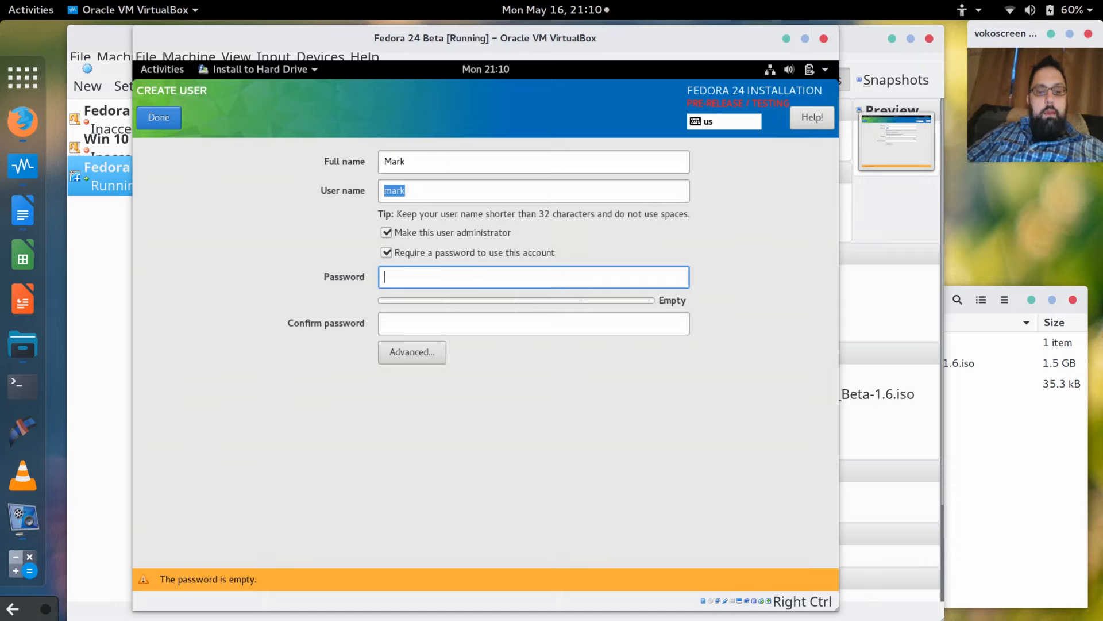
type("password")
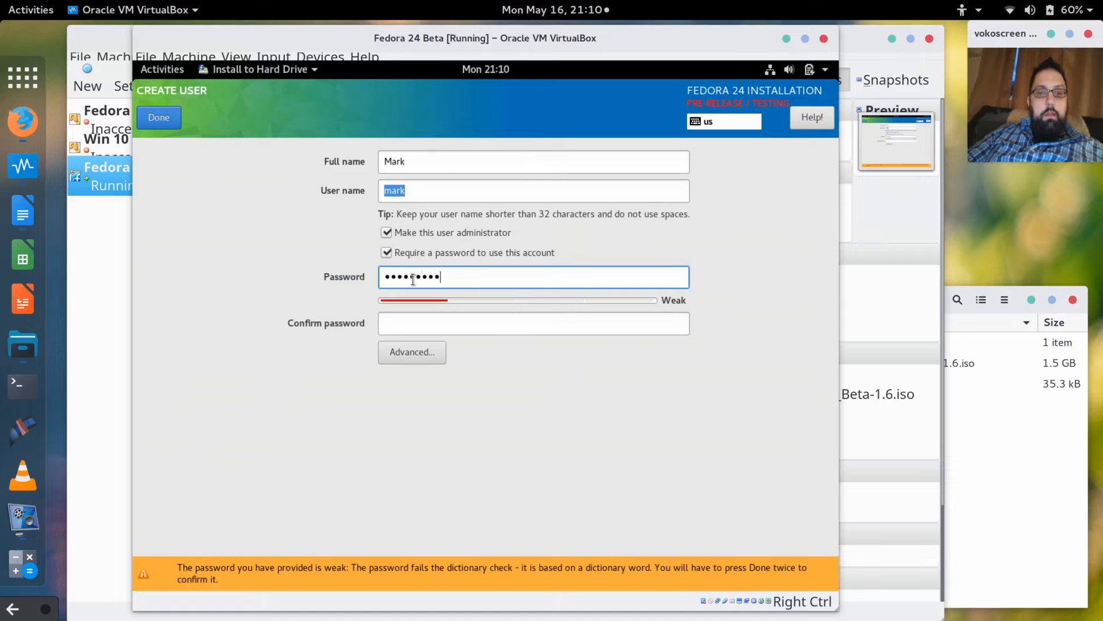
key("Tab")
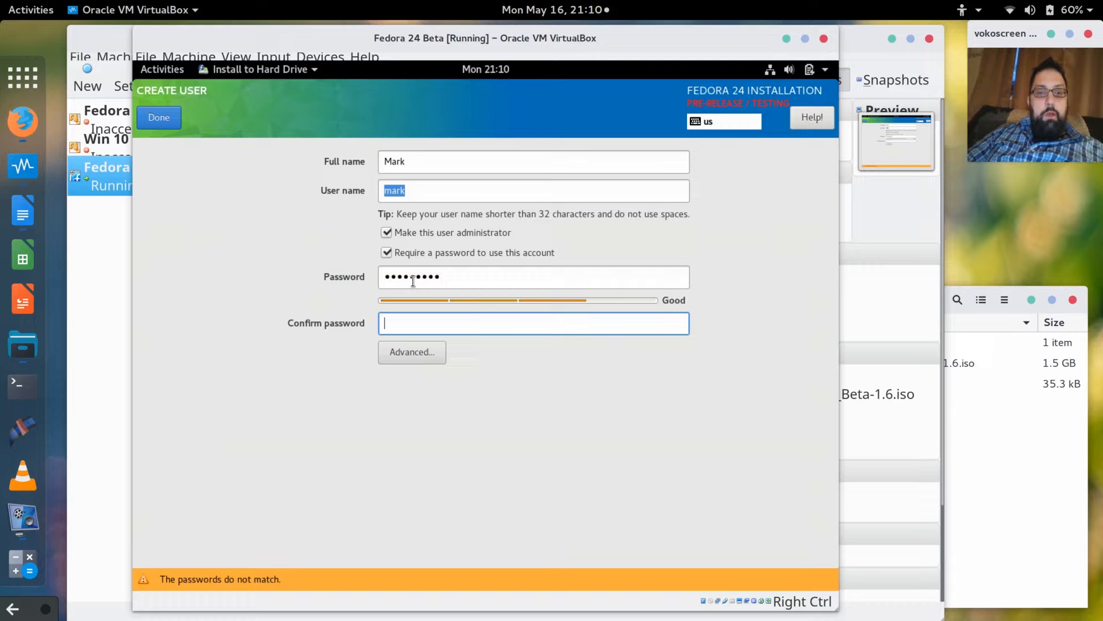
type("passwo")
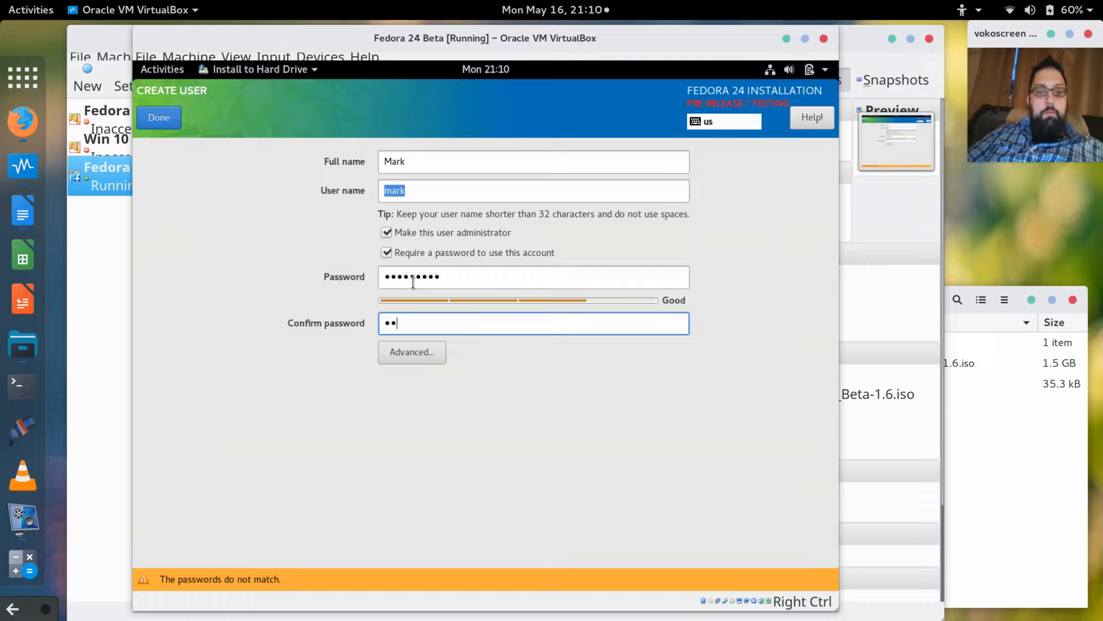
type("rd1")
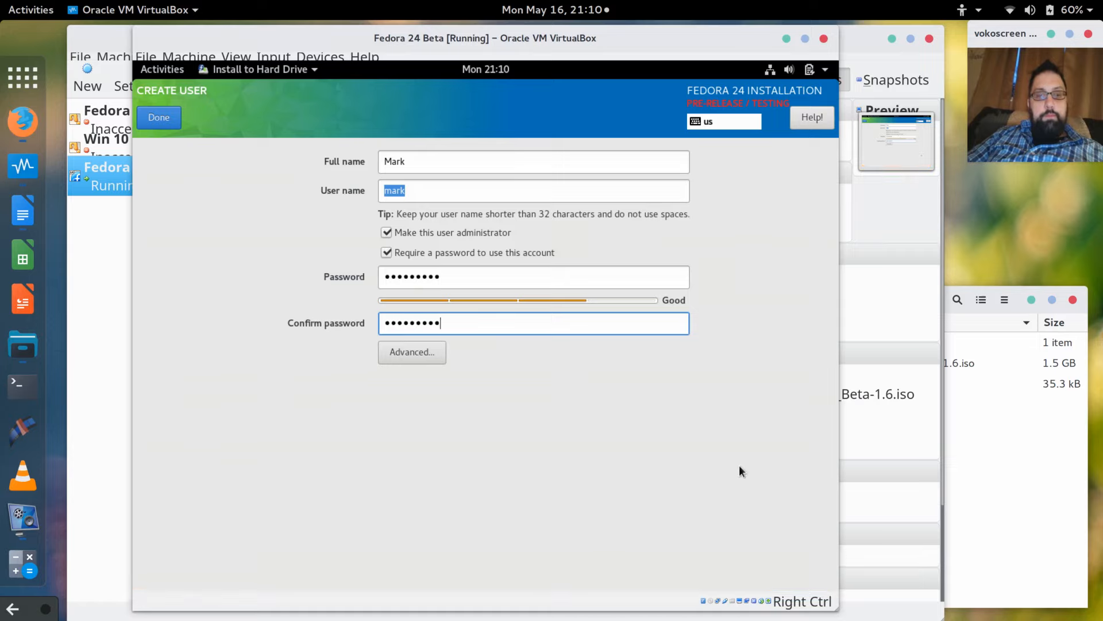
left_click(159, 117)
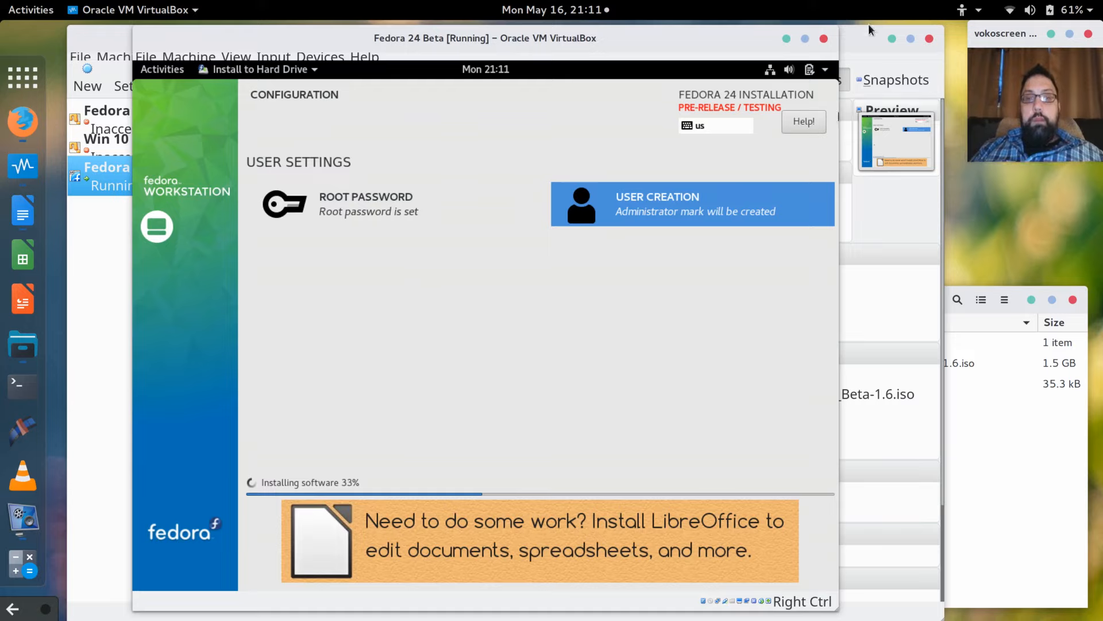
Minimize the VirtualBox Manager and file manager windows, then reposition the Fedora VM window.
left_click(890, 37)
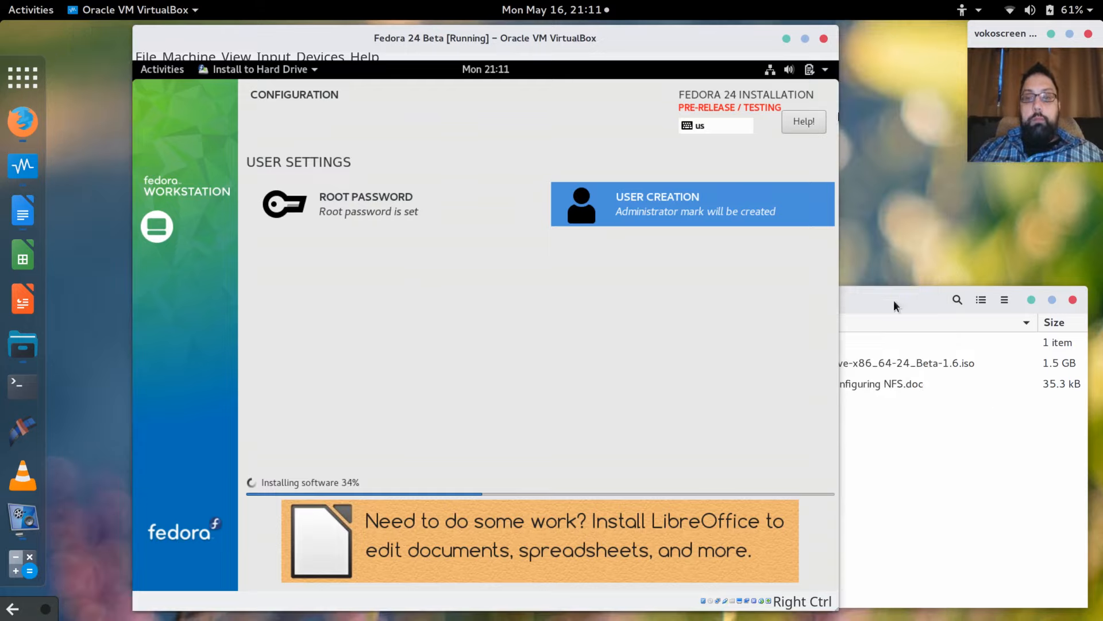
left_click(894, 300)
left_click(1031, 300)
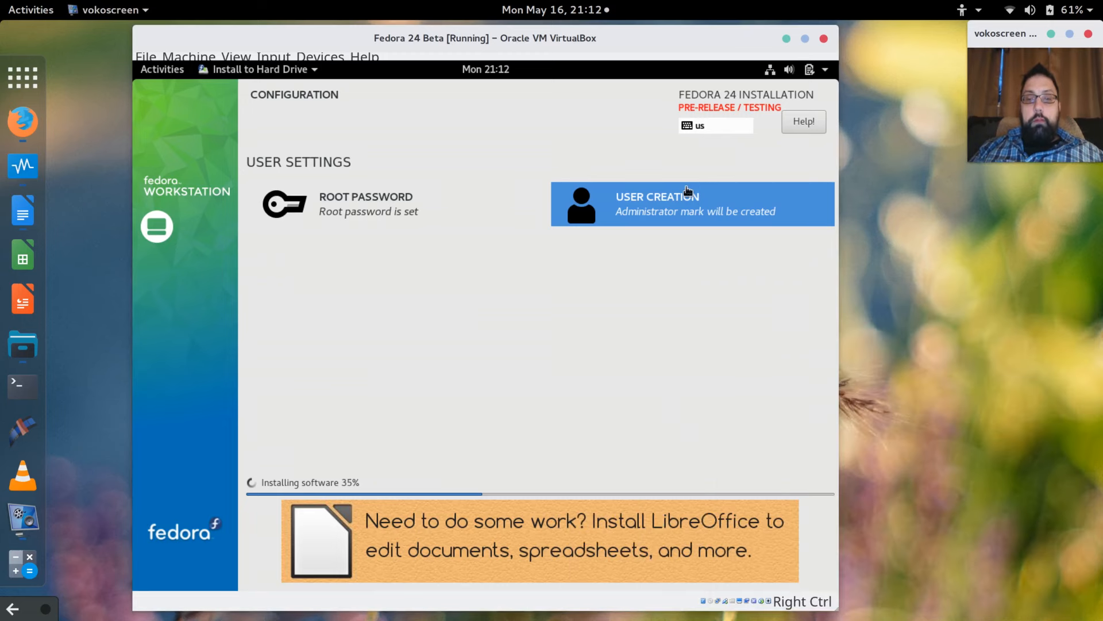
left_click_drag(578, 39, 604, 37)
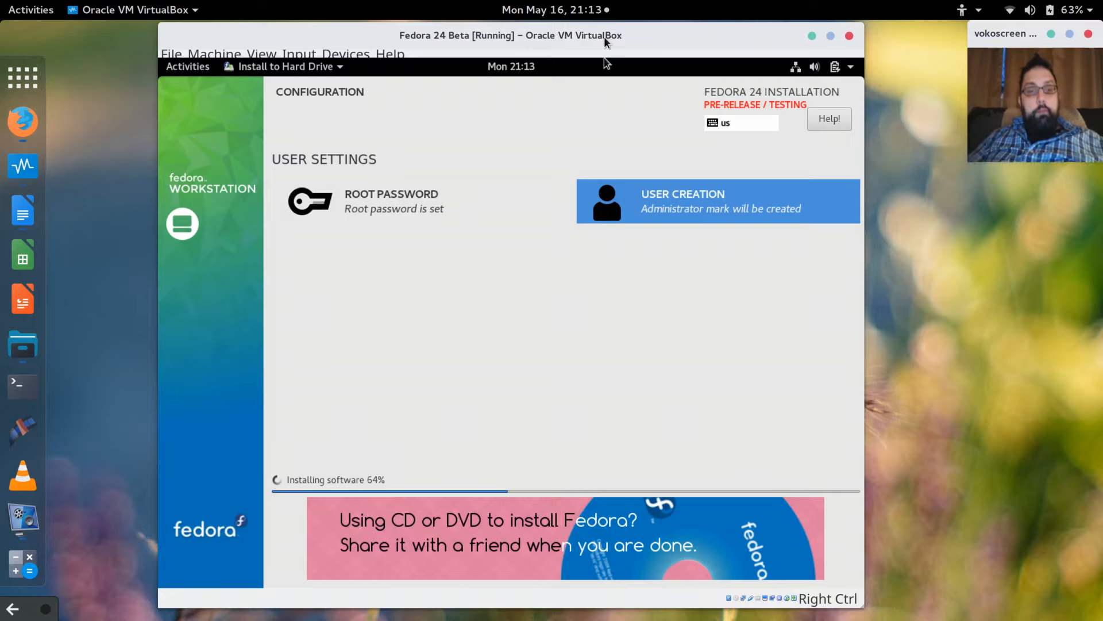
Open youtube.com in a new Firefox tab.
left_click(20, 121)
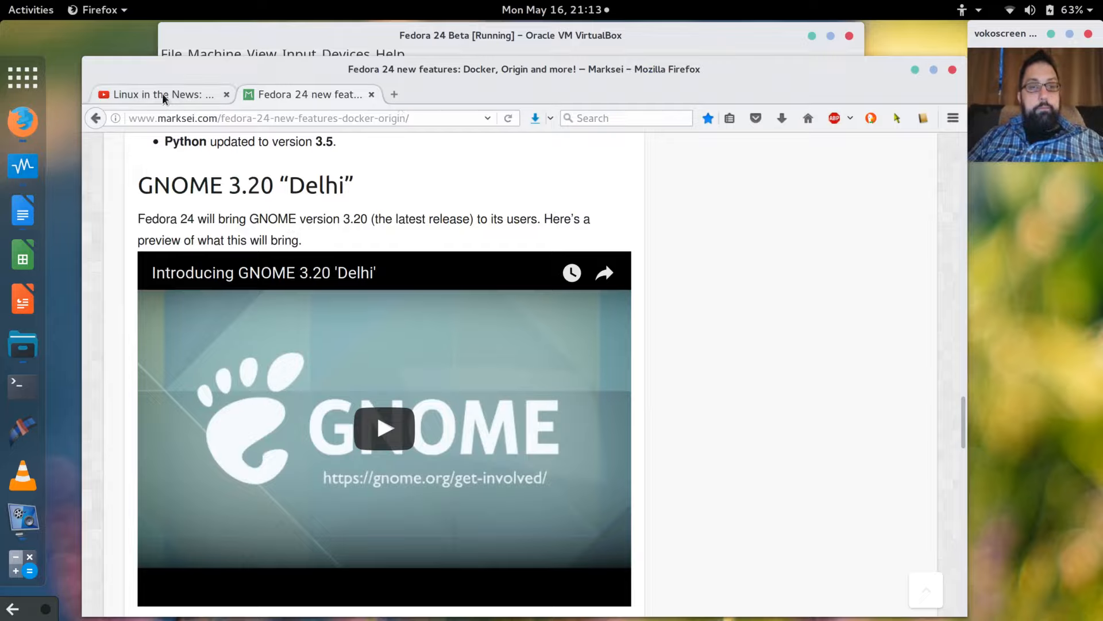
left_click(393, 95)
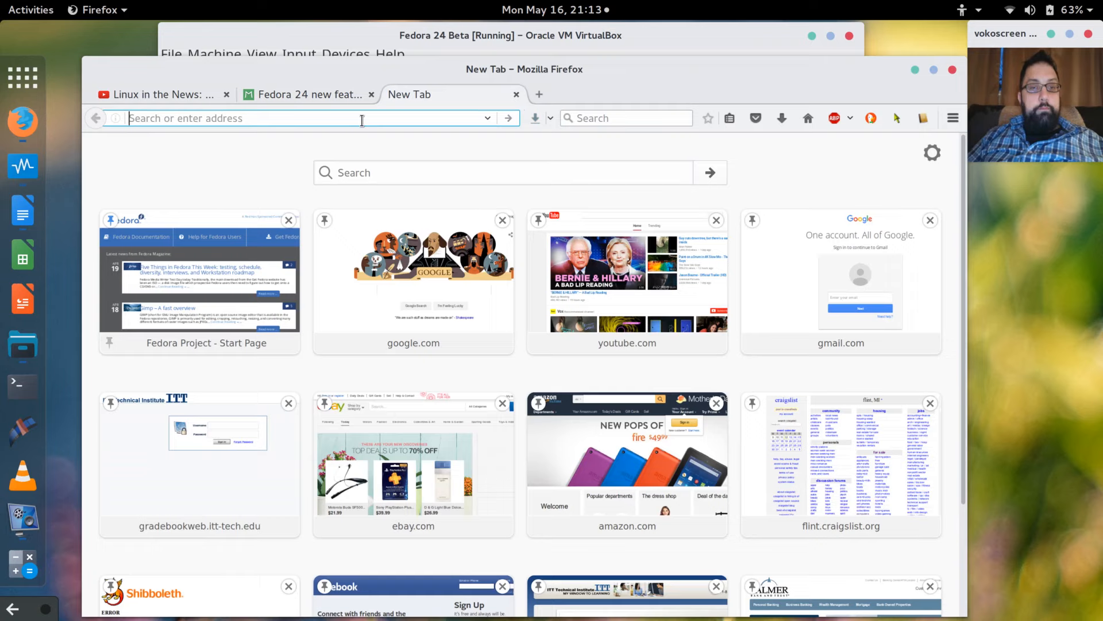
type("yout")
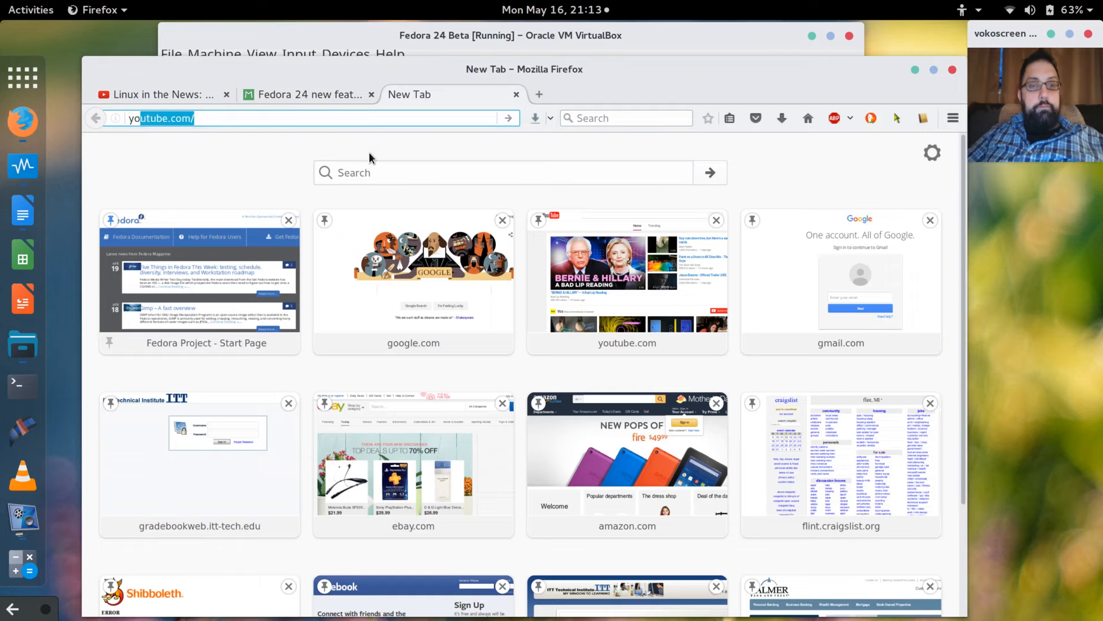
type("ube.c")
key("Return")
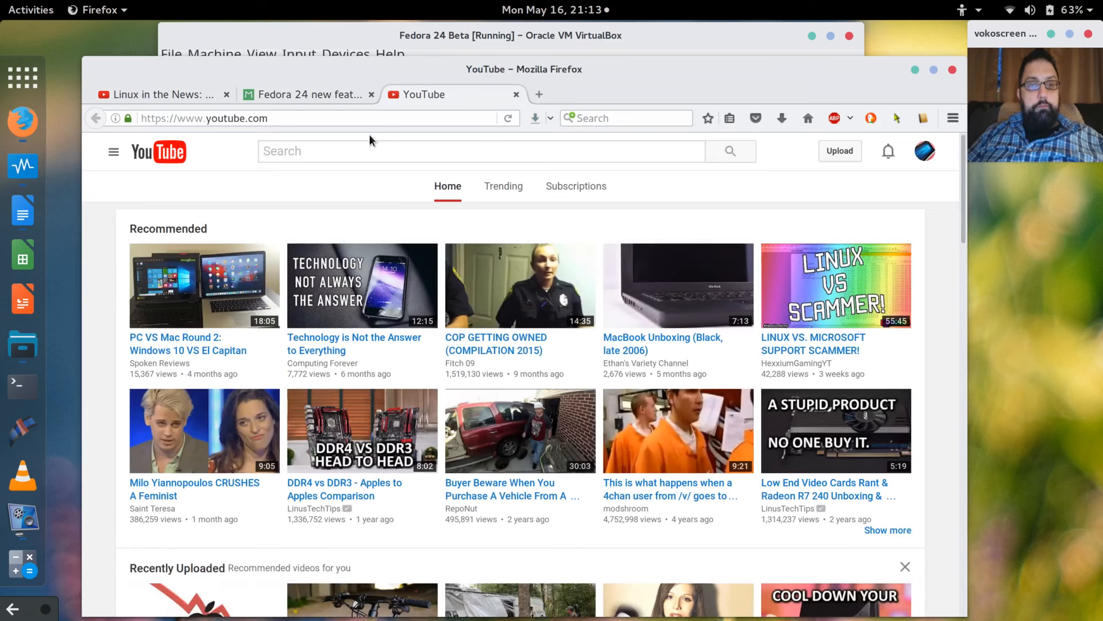
Search YouTube for 'English Bob'.
type("e")
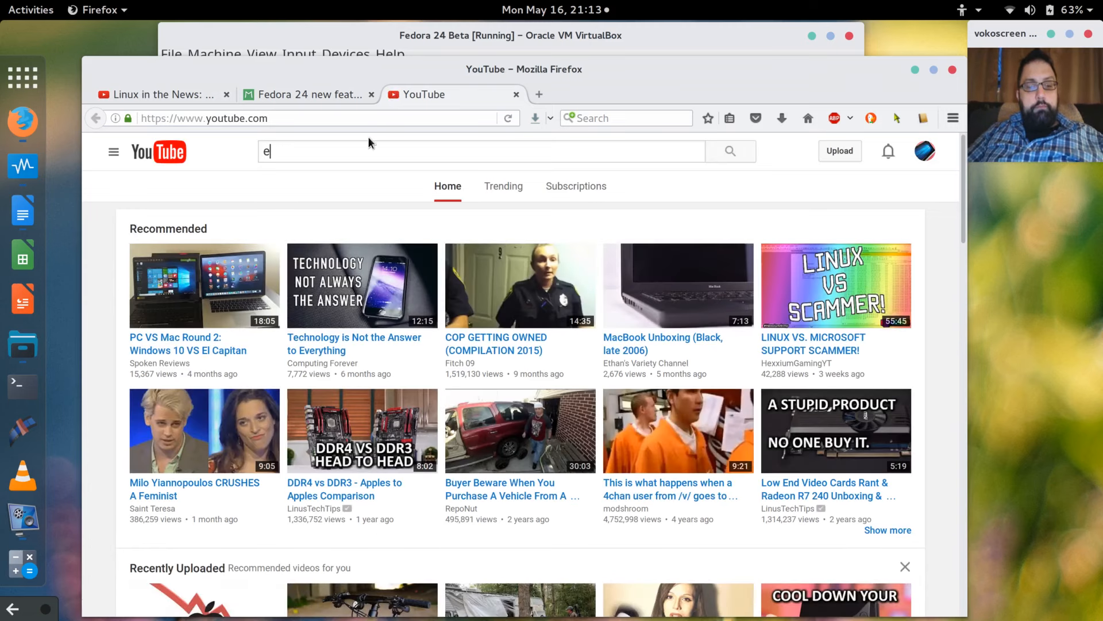
key("BackSpace")
type("EnEngli")
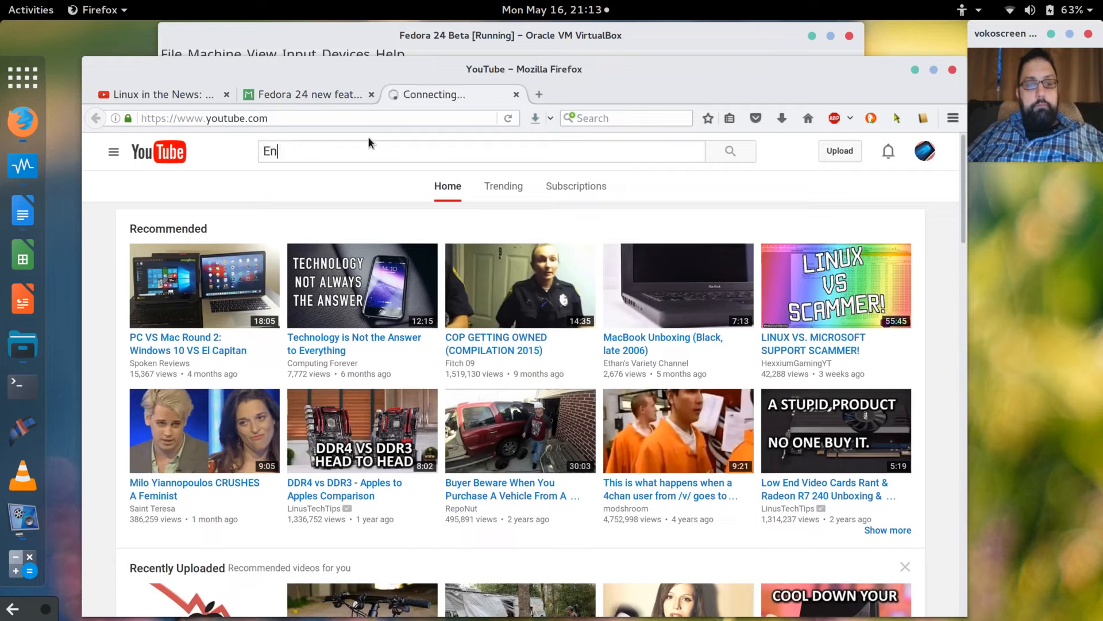
key("BackSpace")
key("BackSpace")
key("BackSpace")
key("BackSpace")
key("BackSpace")
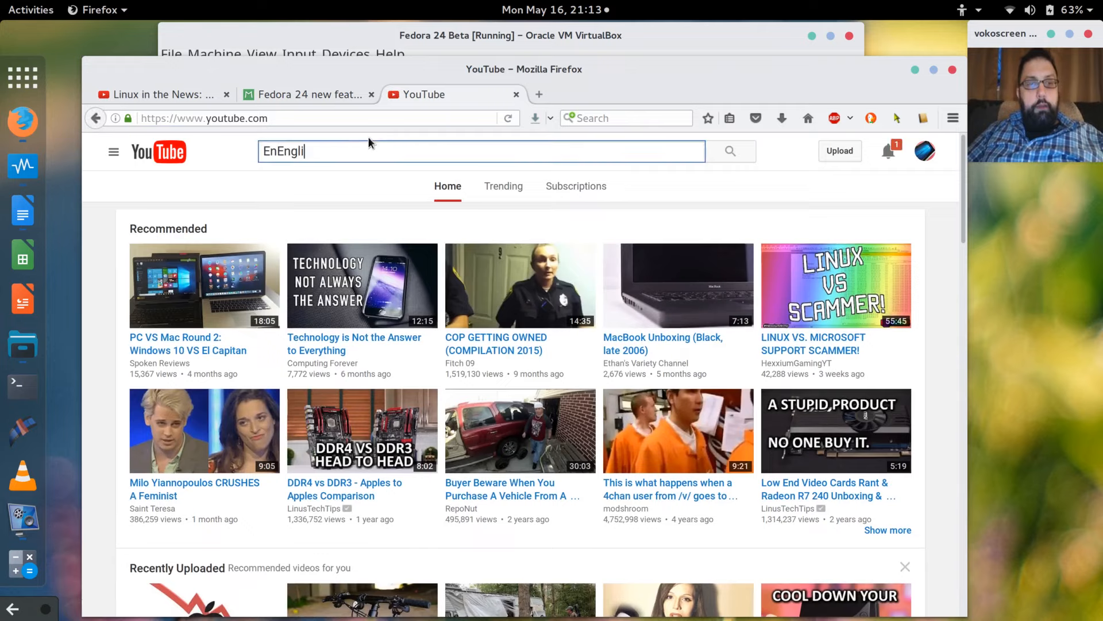
type("glish Bob")
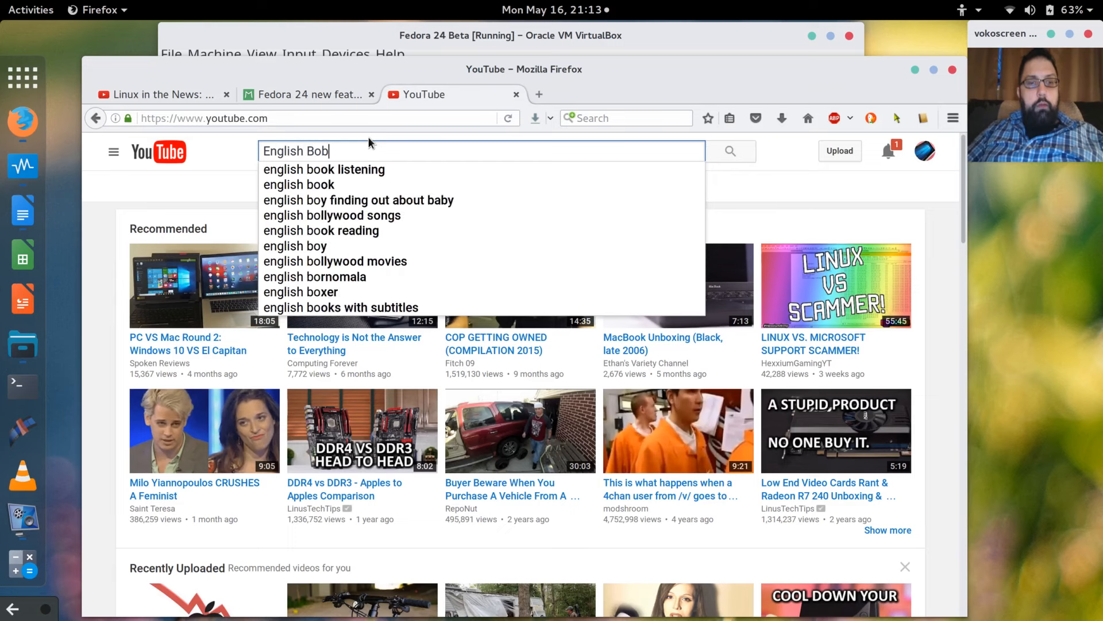
key("Return")
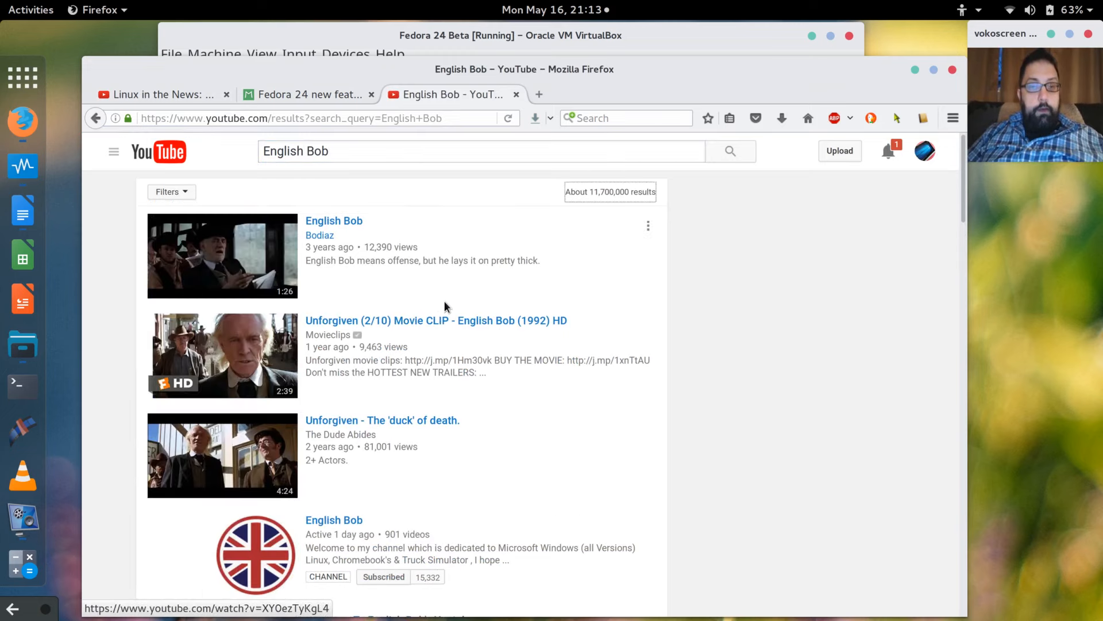
scroll(444, 301, "down", 2)
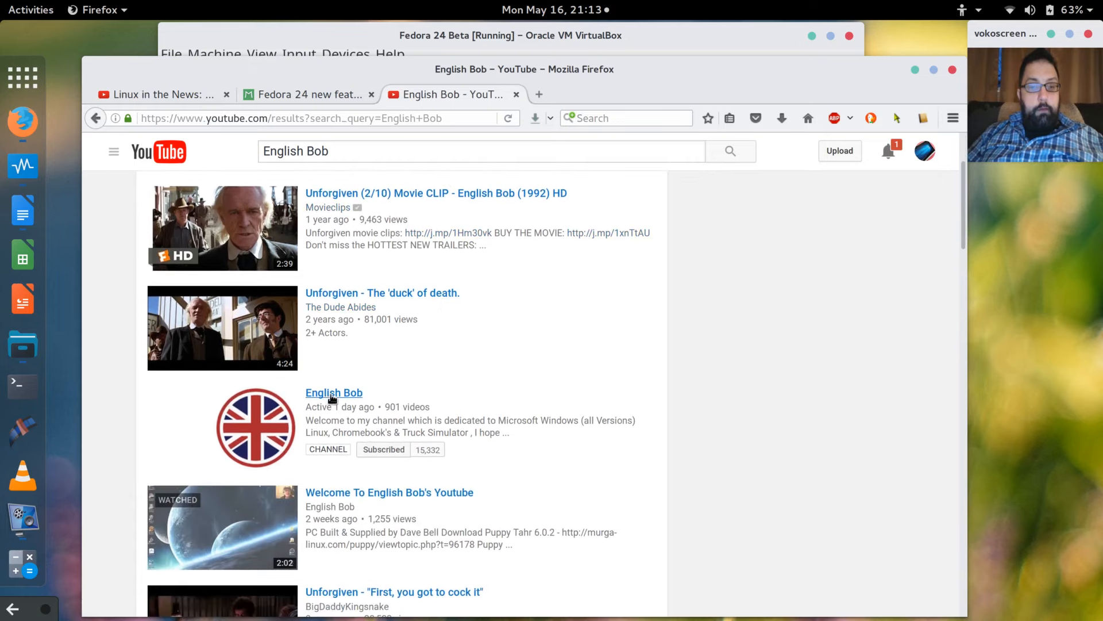
left_click(332, 395)
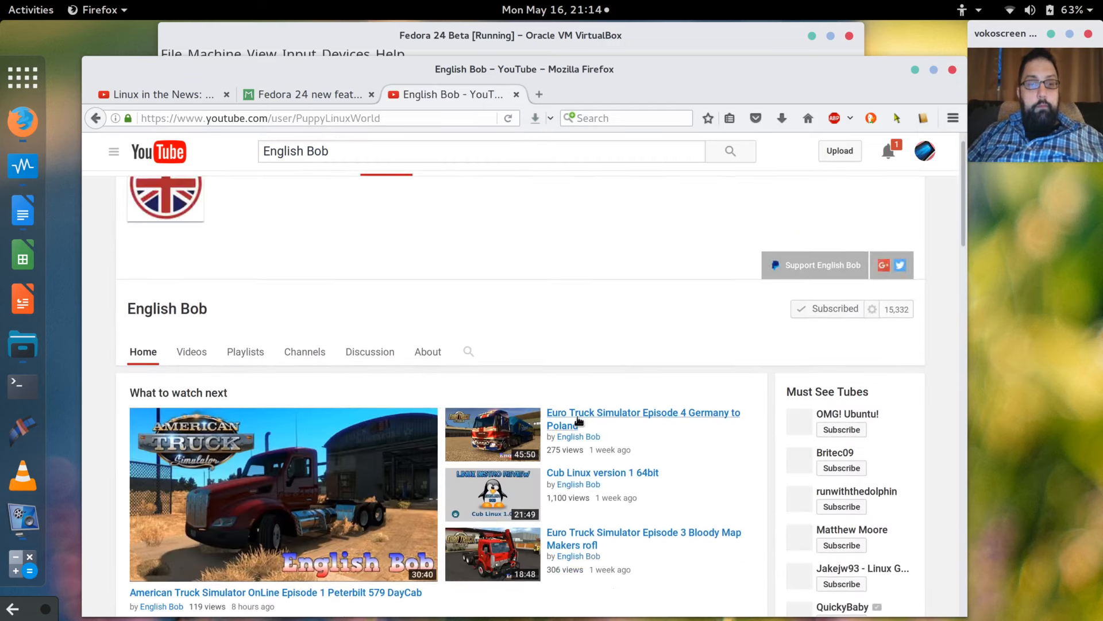
scroll(577, 419, "down", 2)
left_click(578, 420)
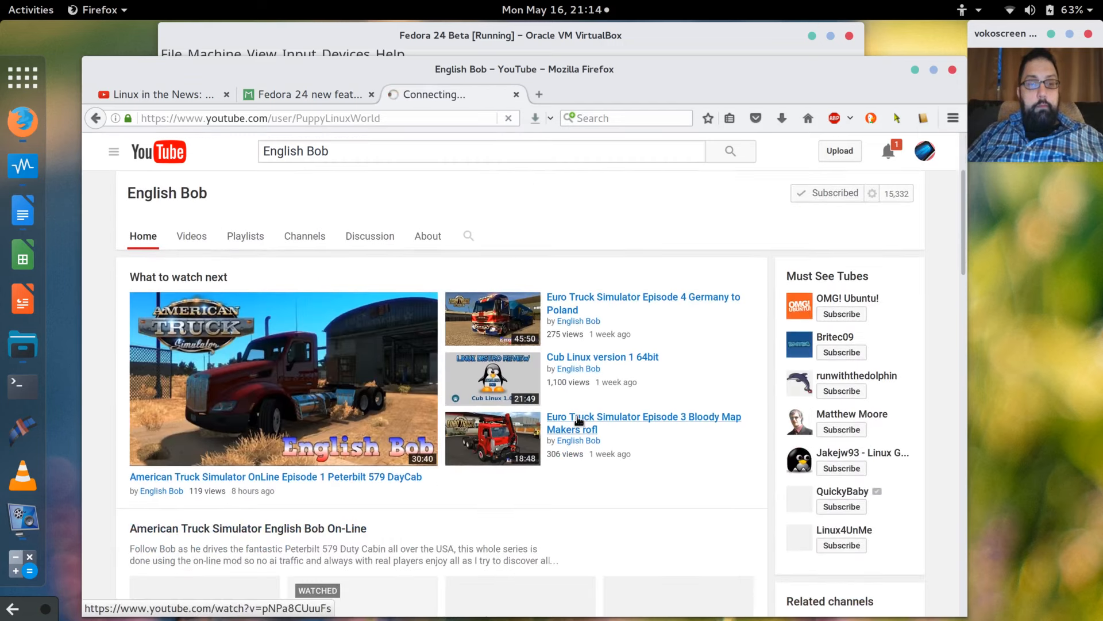
scroll(578, 419, "down", 4)
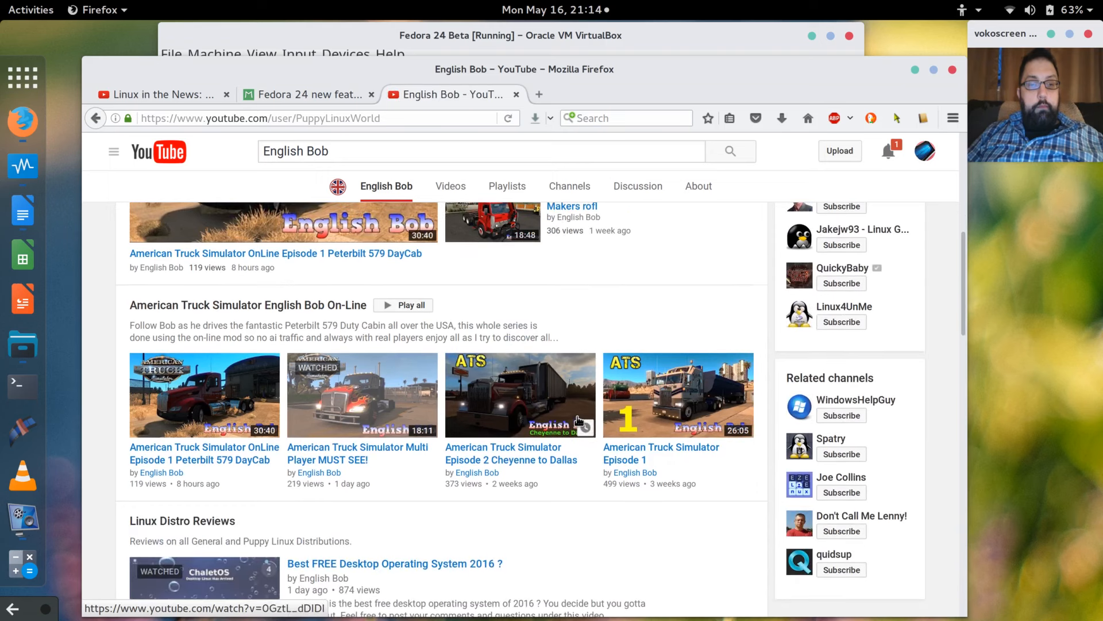
scroll(578, 420, "down", 3)
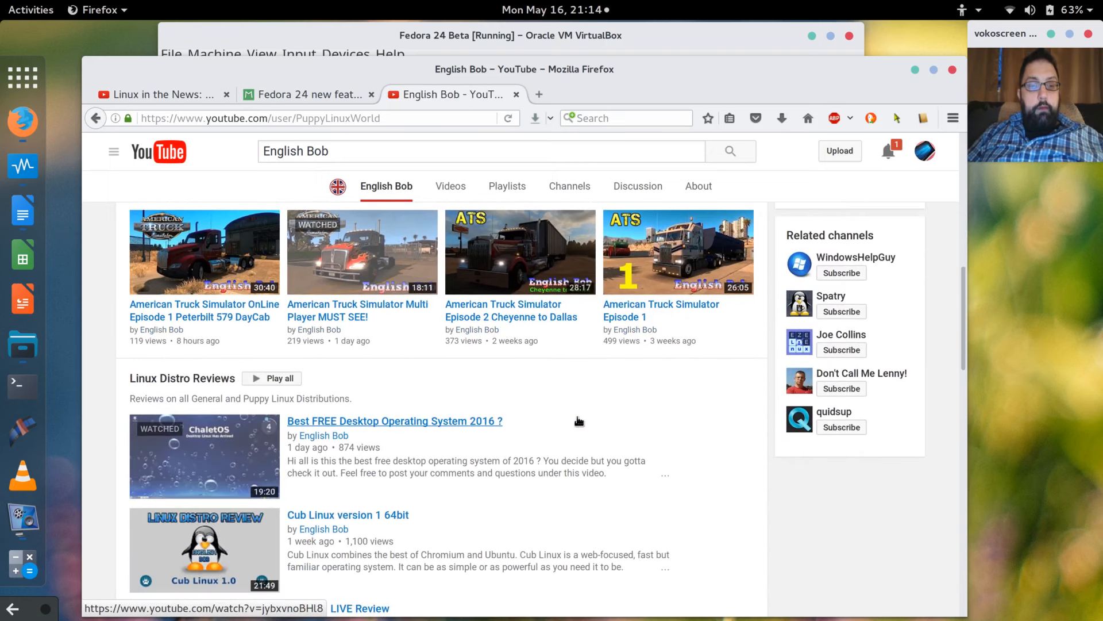
scroll(578, 420, "down", 2)
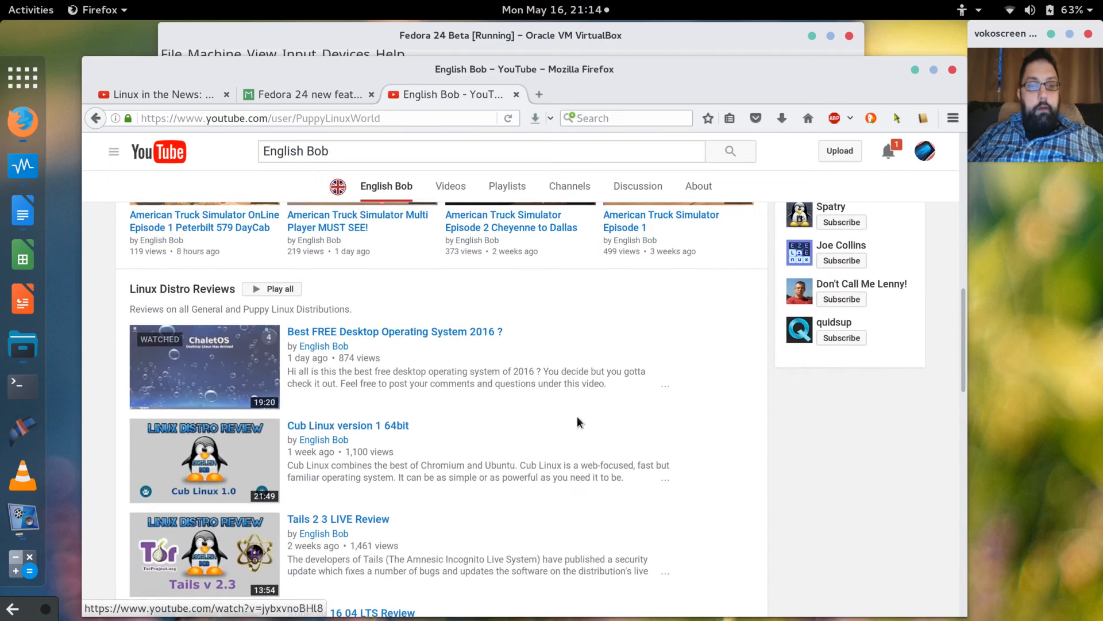
left_click(198, 359)
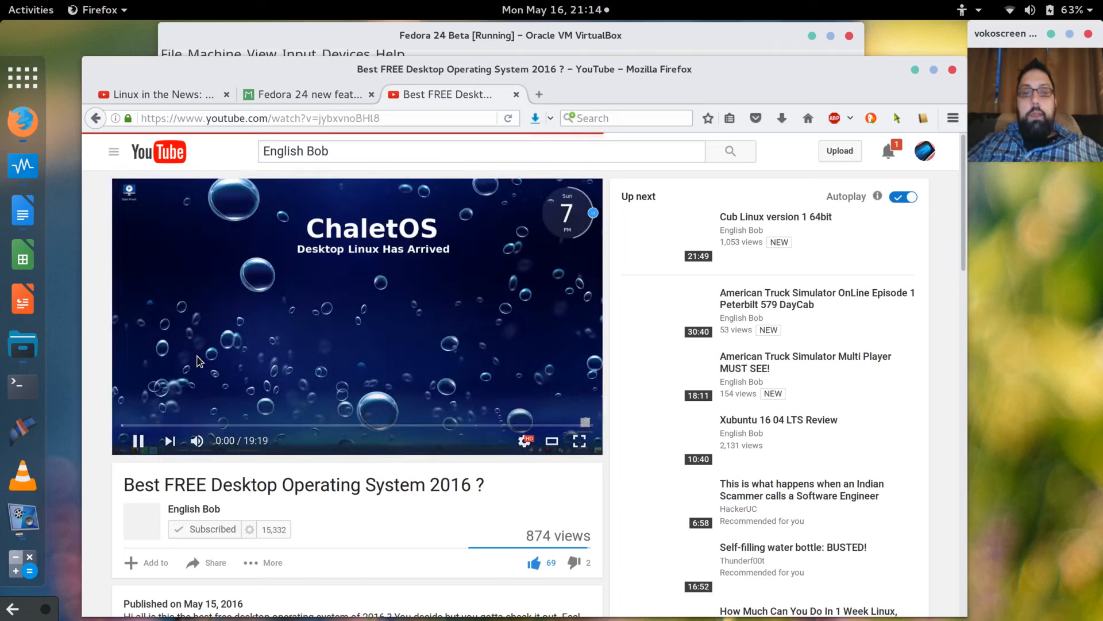
Pause the tutorial video and scroll the page to review it.
left_click(138, 440)
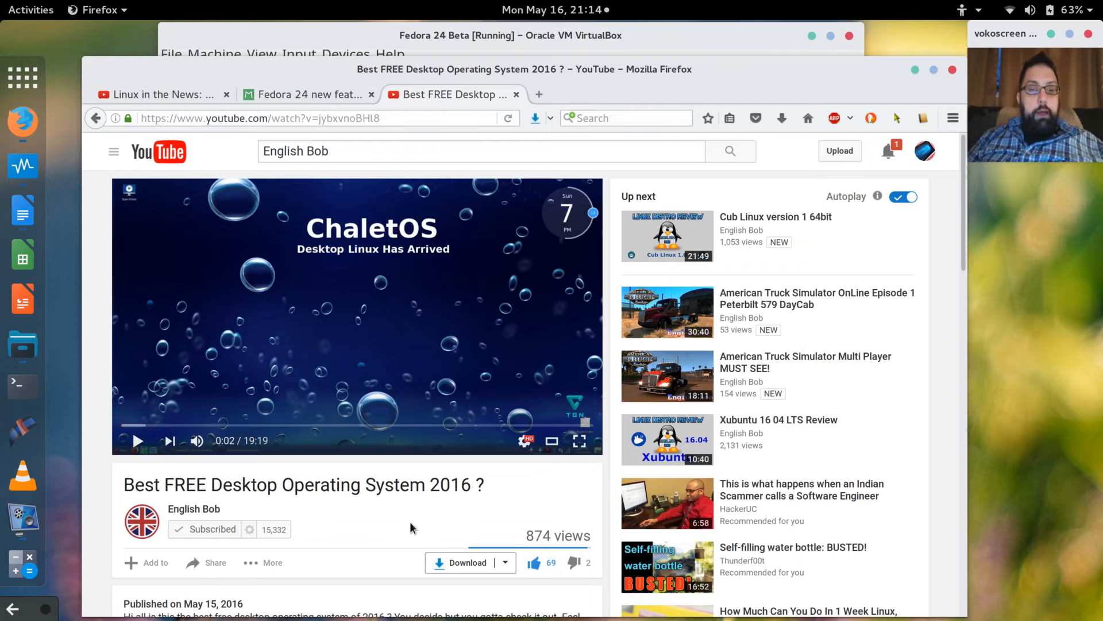
scroll(410, 527, "down", 3)
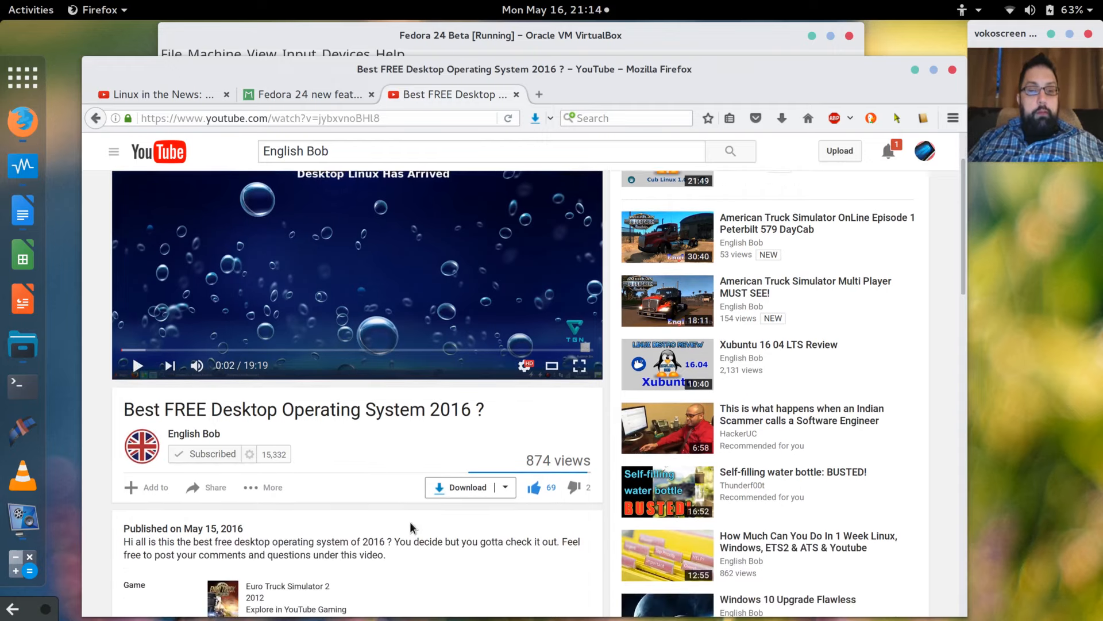
scroll(410, 527, "up", 4)
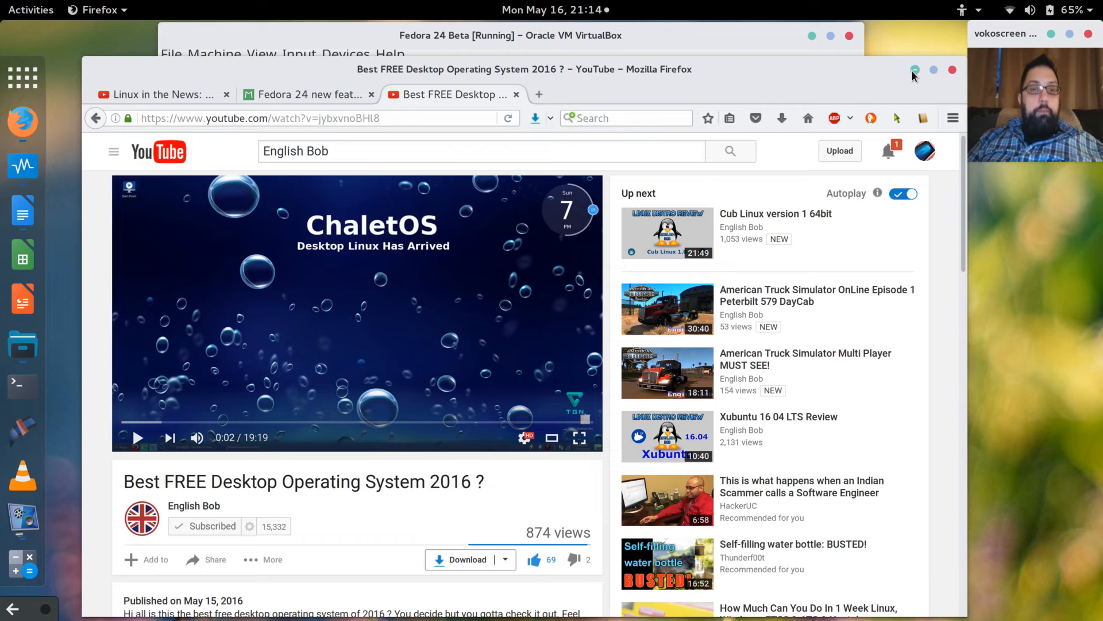
Hide the browser and search the applications for 'monitor'.
left_click(914, 70)
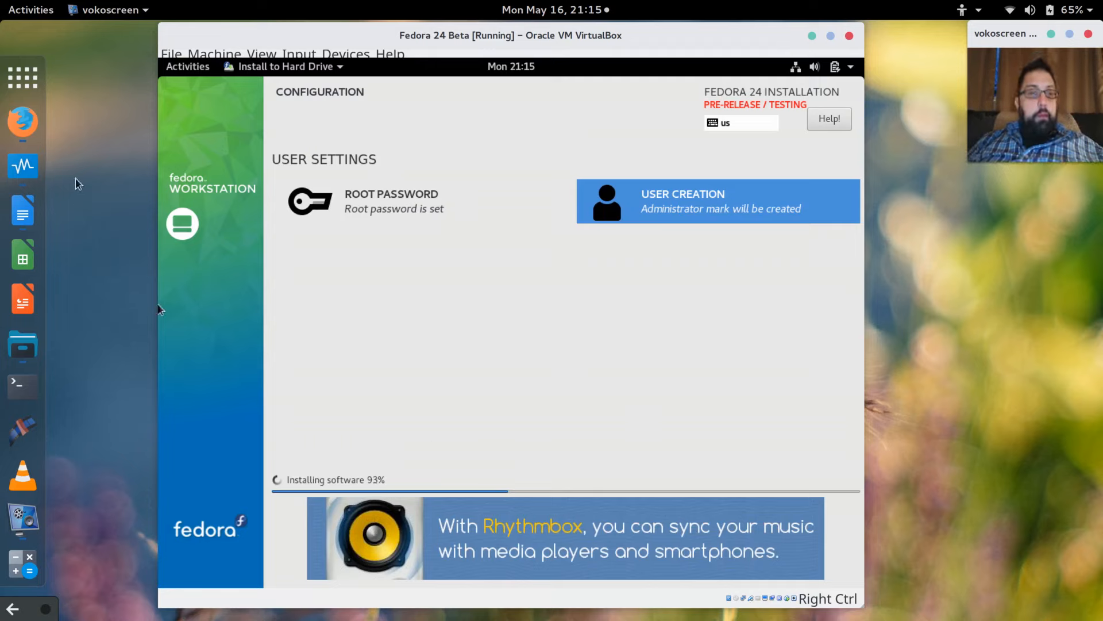
left_click(22, 79)
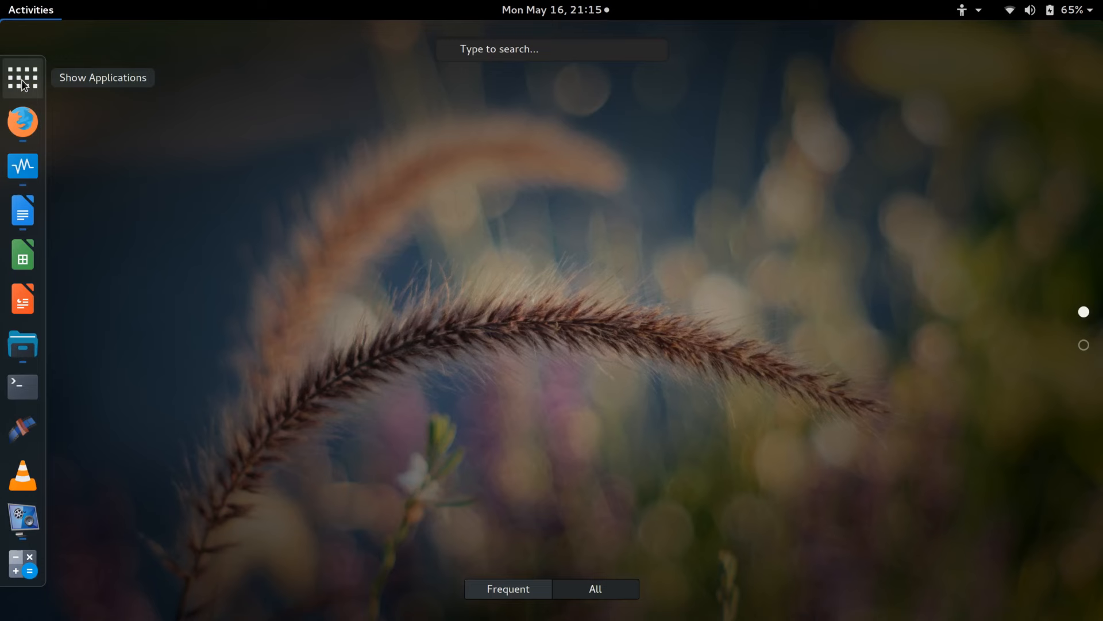
type("monitor")
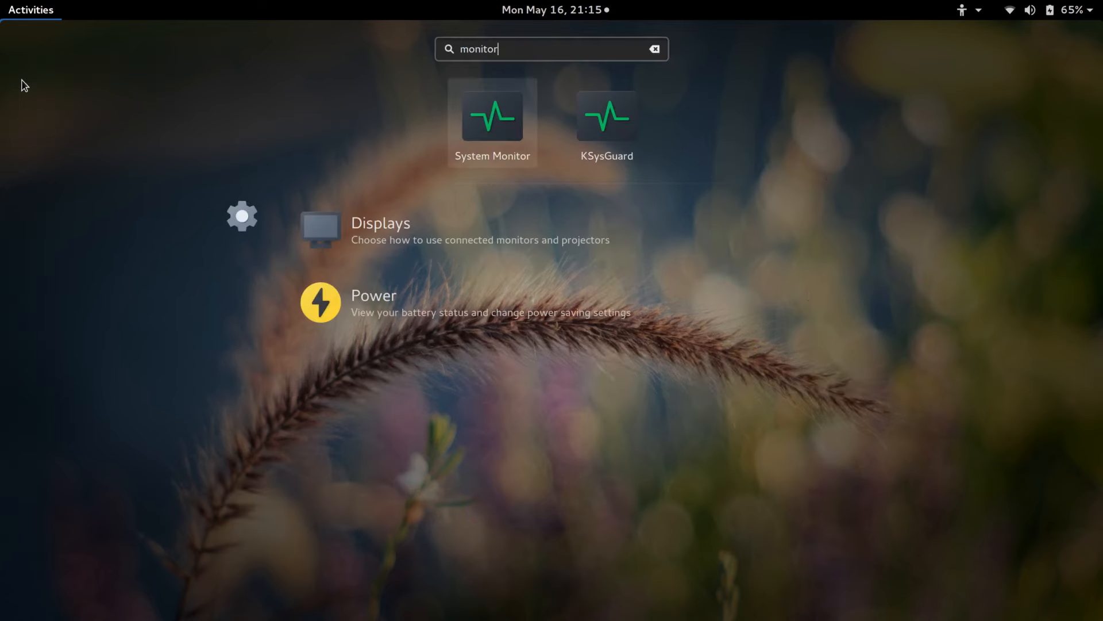
Launch System Monitor, place it on the right side, then raise the VirtualBox window.
left_click(503, 130)
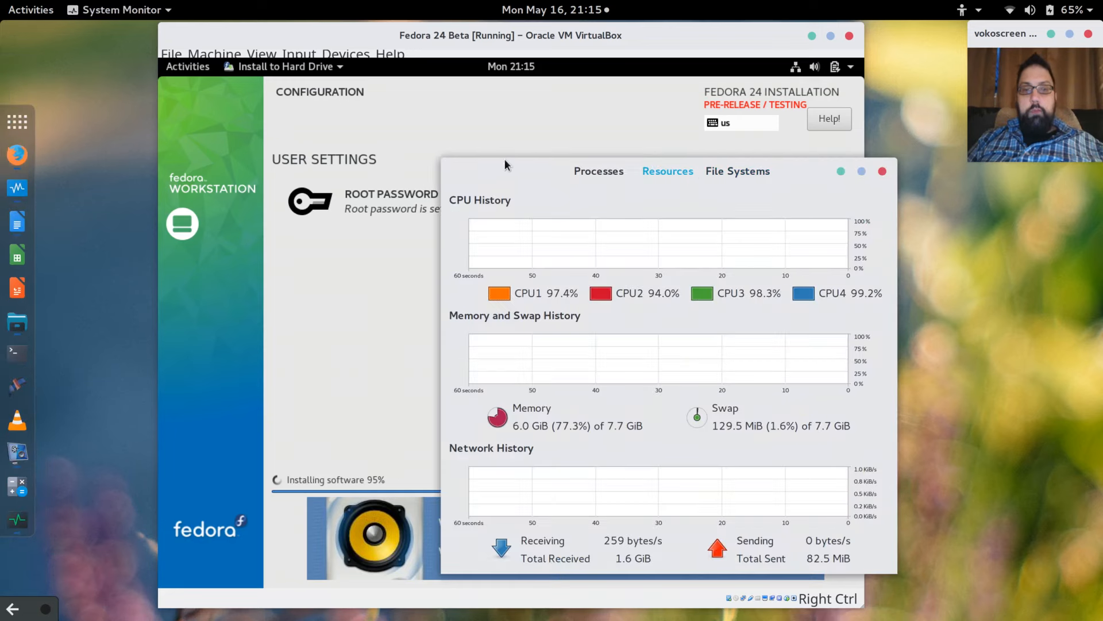
left_click_drag(512, 165, 719, 200)
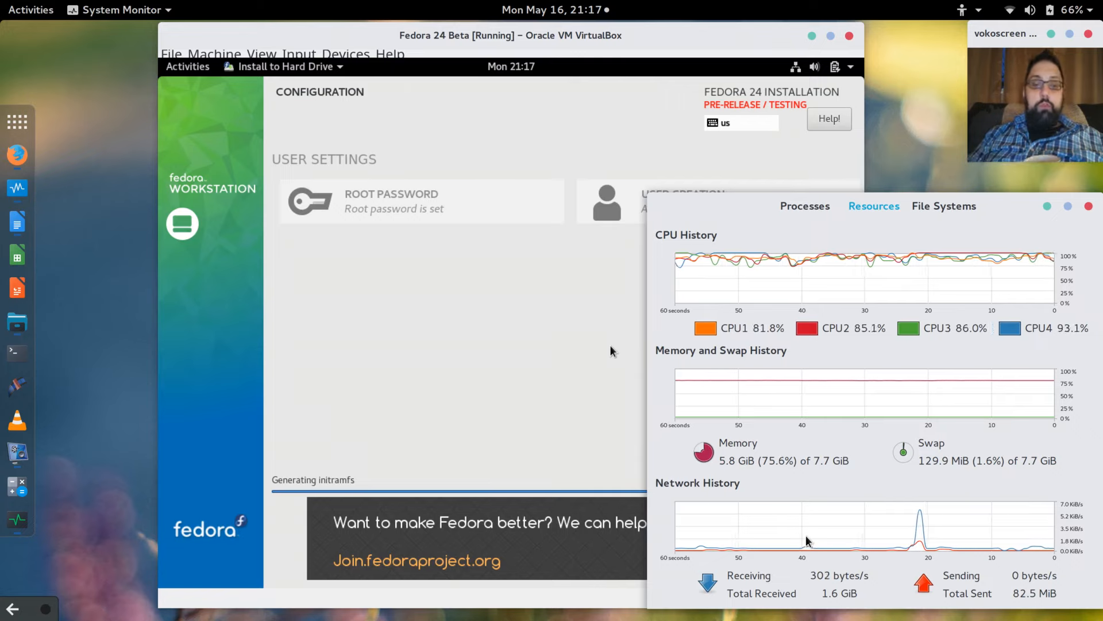
left_click(402, 340)
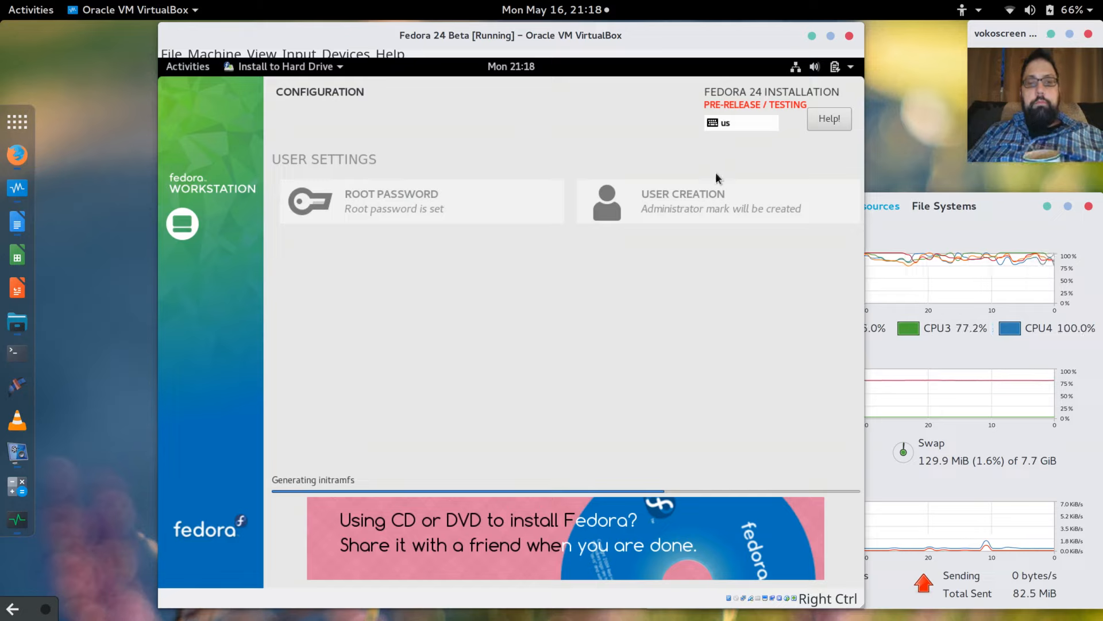
Switch back from System Monitor to the VirtualBox window and shift it further left.
left_click(1015, 203)
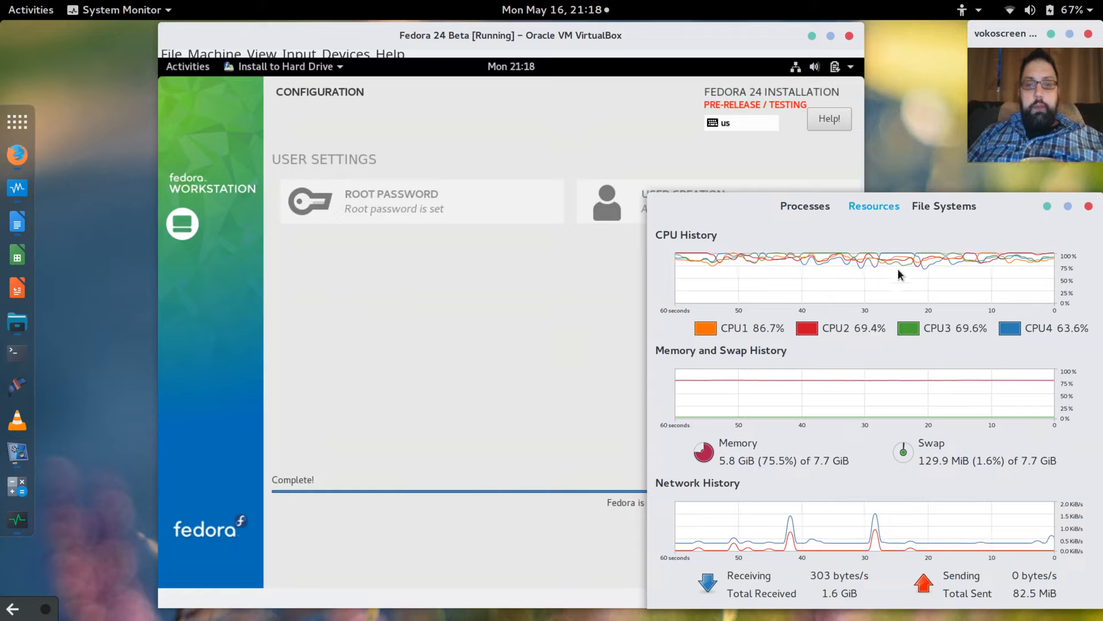
left_click(536, 330)
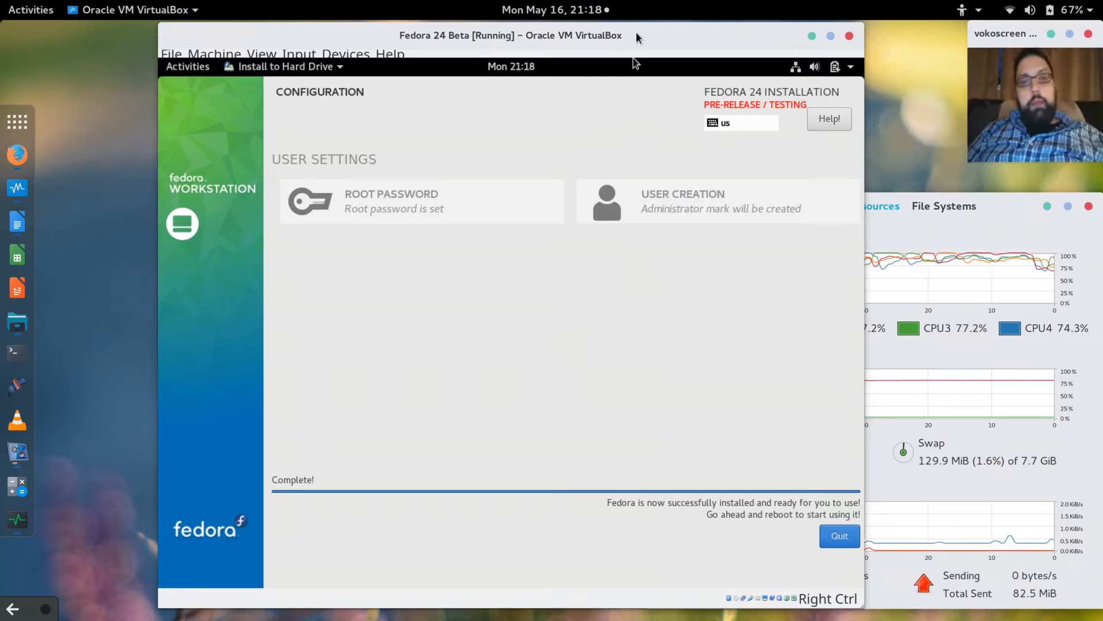
left_click_drag(636, 34, 548, 35)
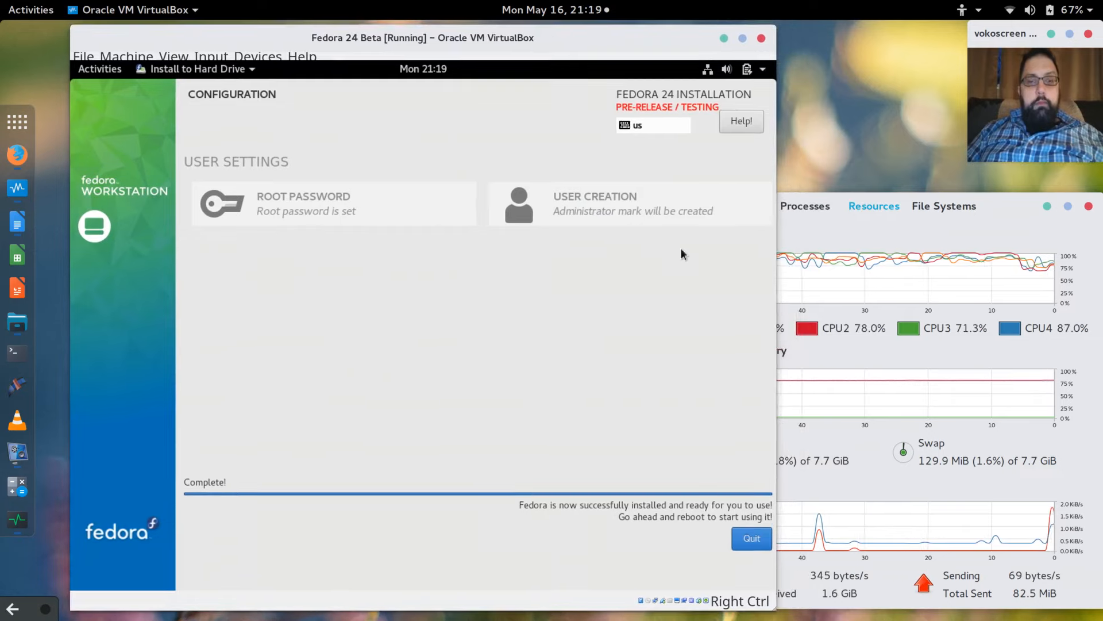
Quit the finished Fedora installer and restart the guest from its power menu.
left_click(750, 542)
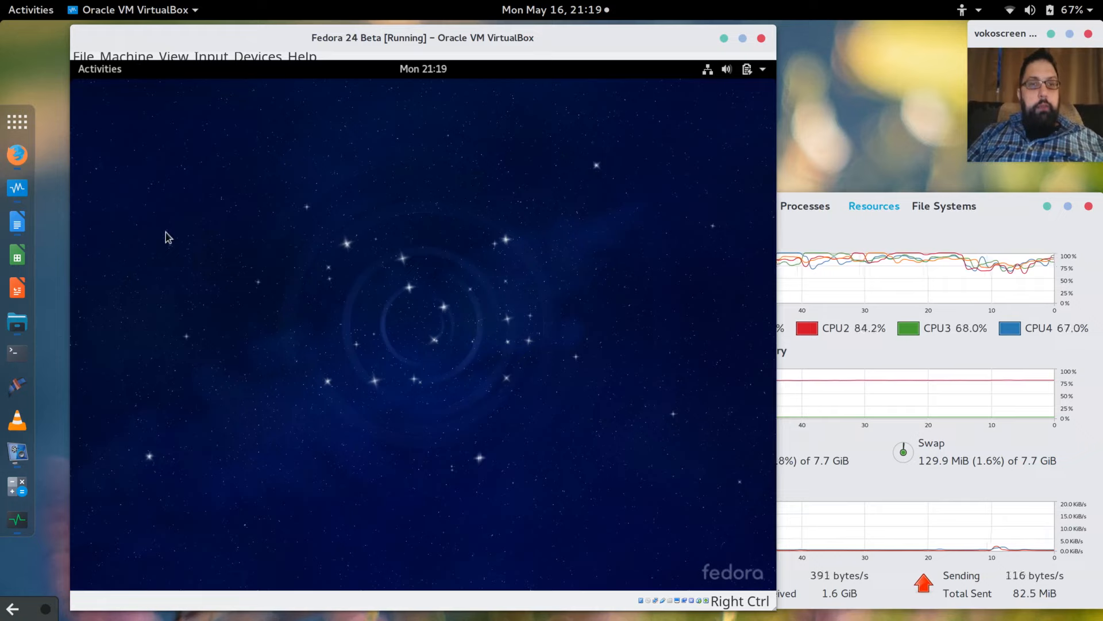
left_click(763, 70)
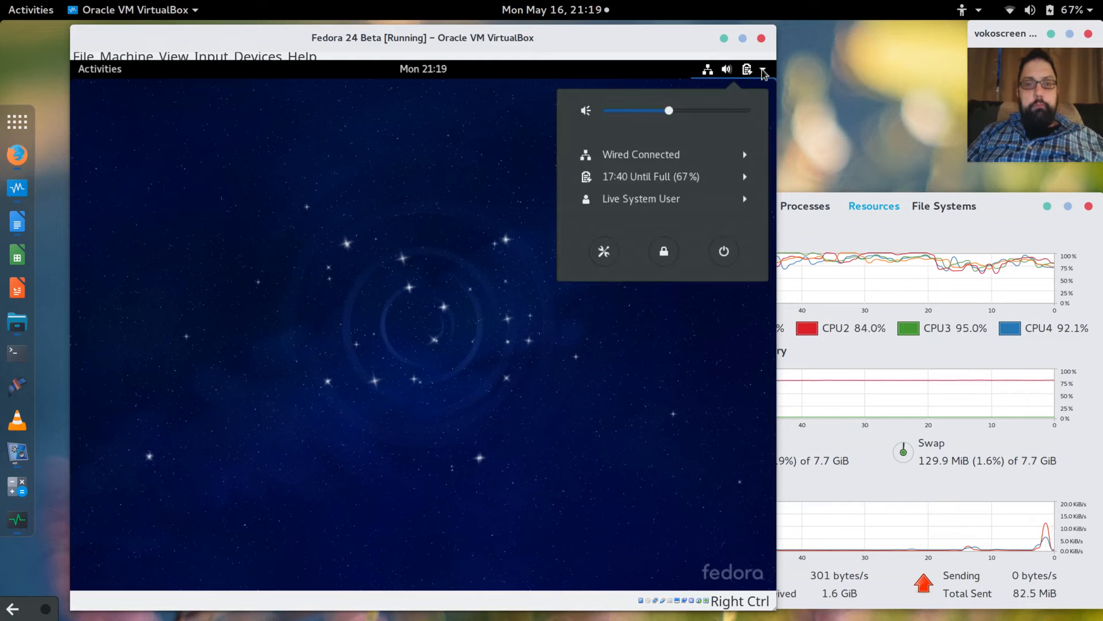
left_click(723, 251)
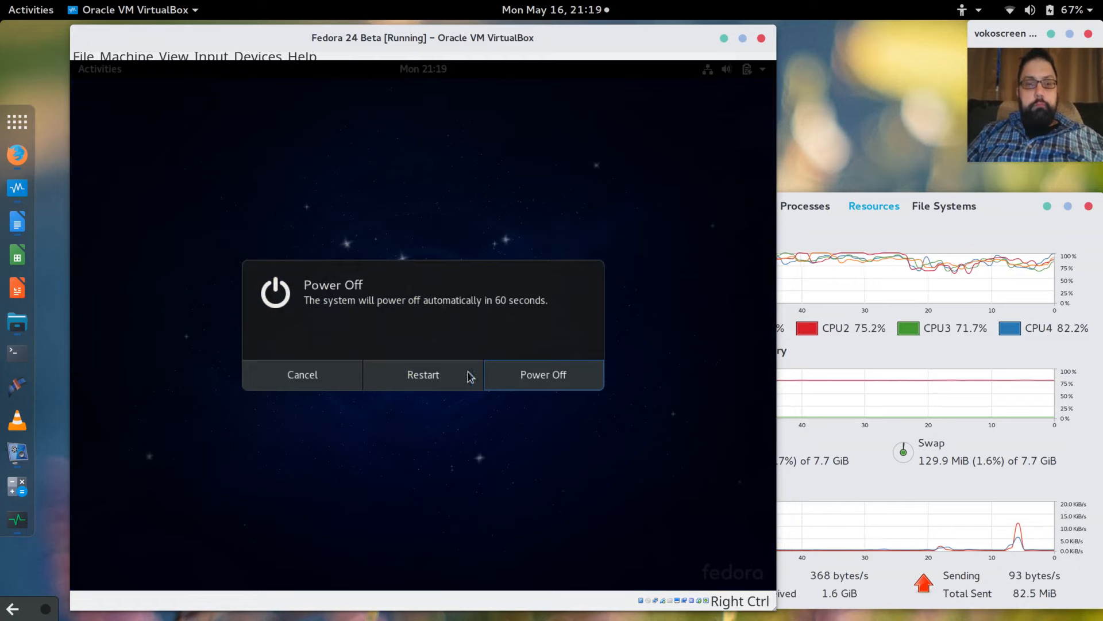
left_click(427, 374)
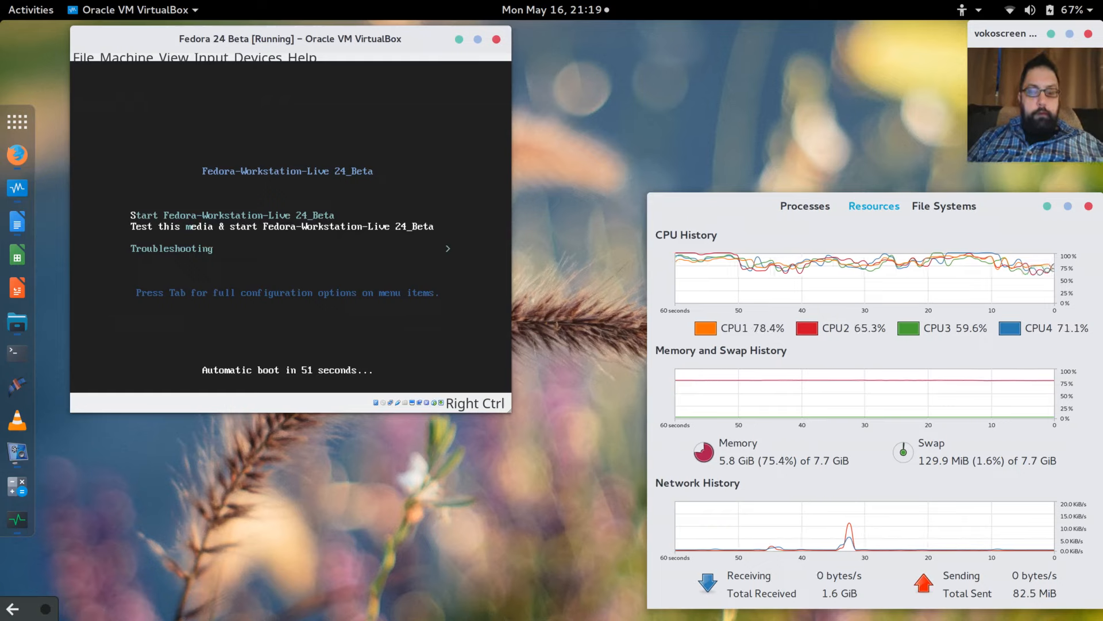
Dismiss the input capture notice as the guest returns to the boot menu.
left_click(380, 248)
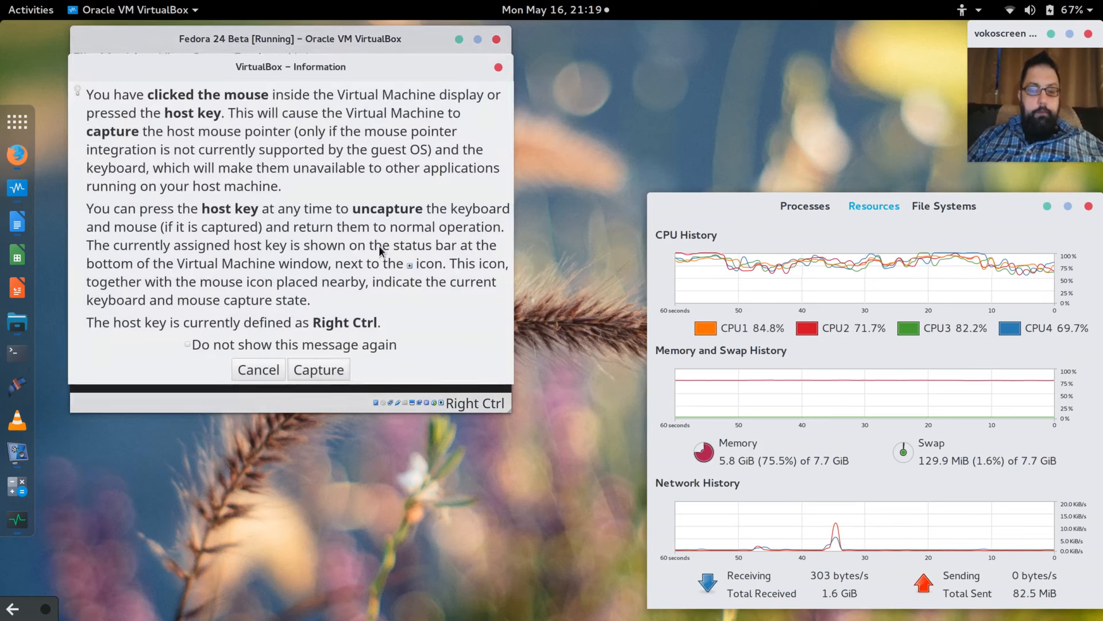
left_click(257, 370)
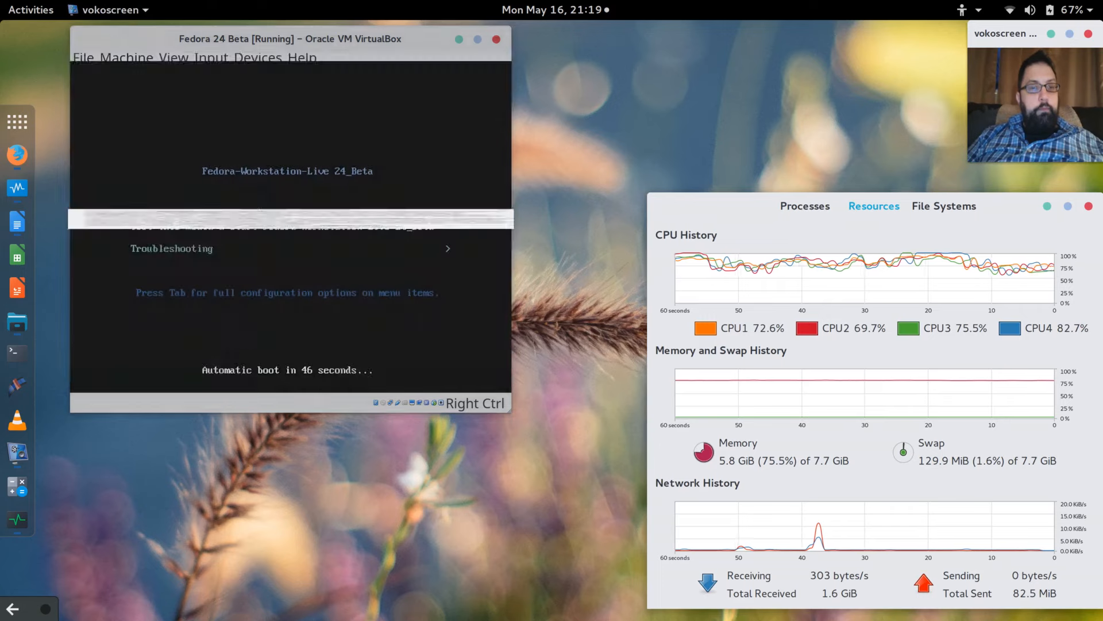
left_click(132, 60)
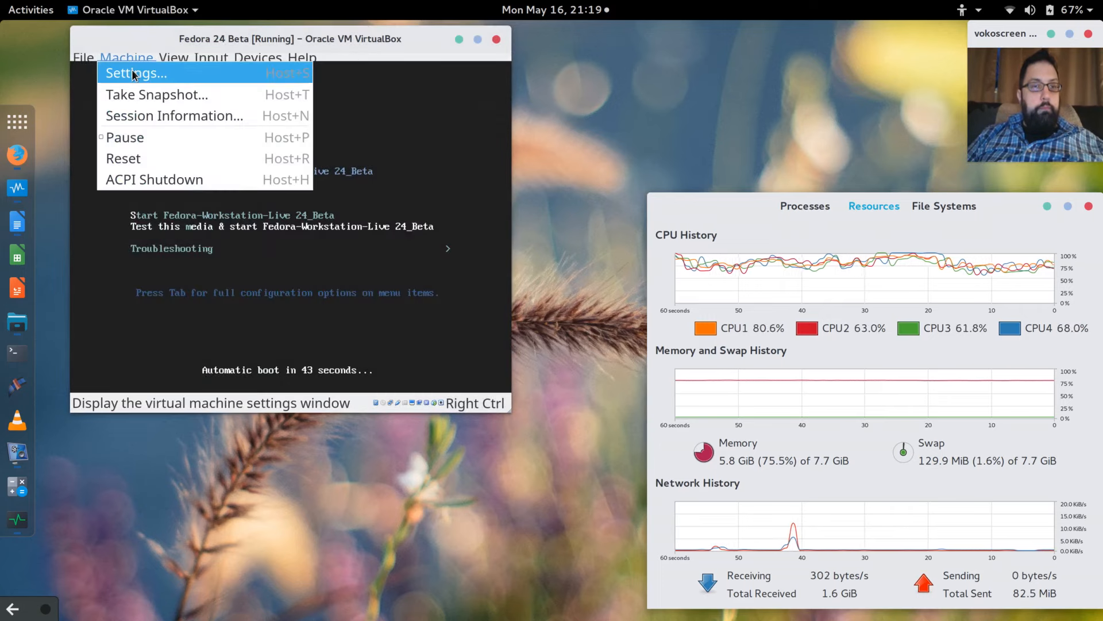
Open the VM's Storage settings and inspect the SATA controller, hard disk and Fedora live optical drive.
left_click(134, 74)
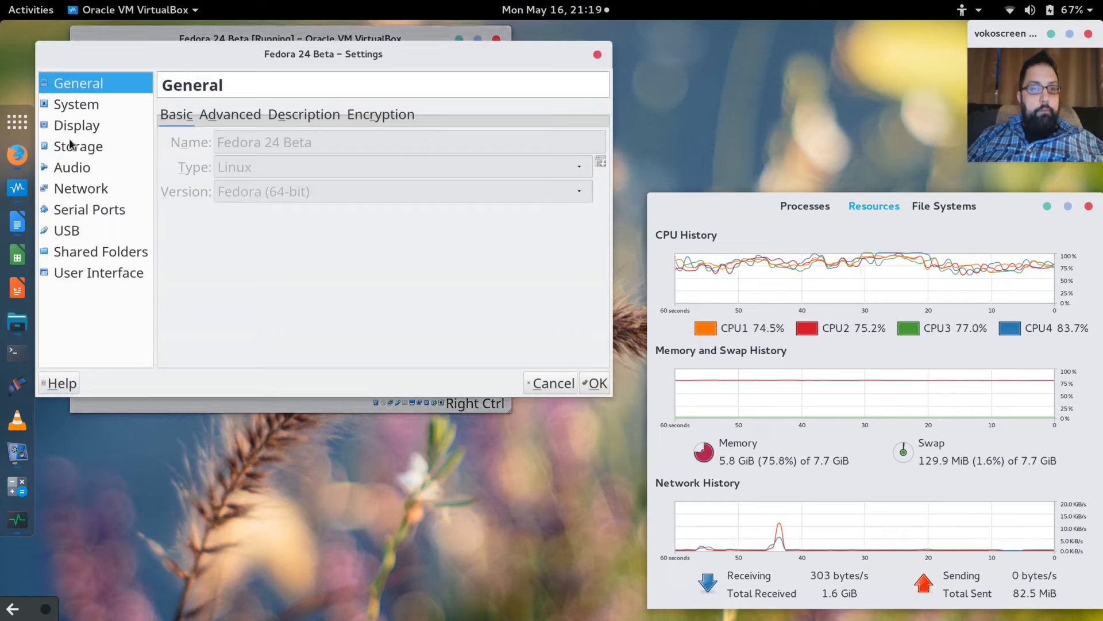
left_click(72, 149)
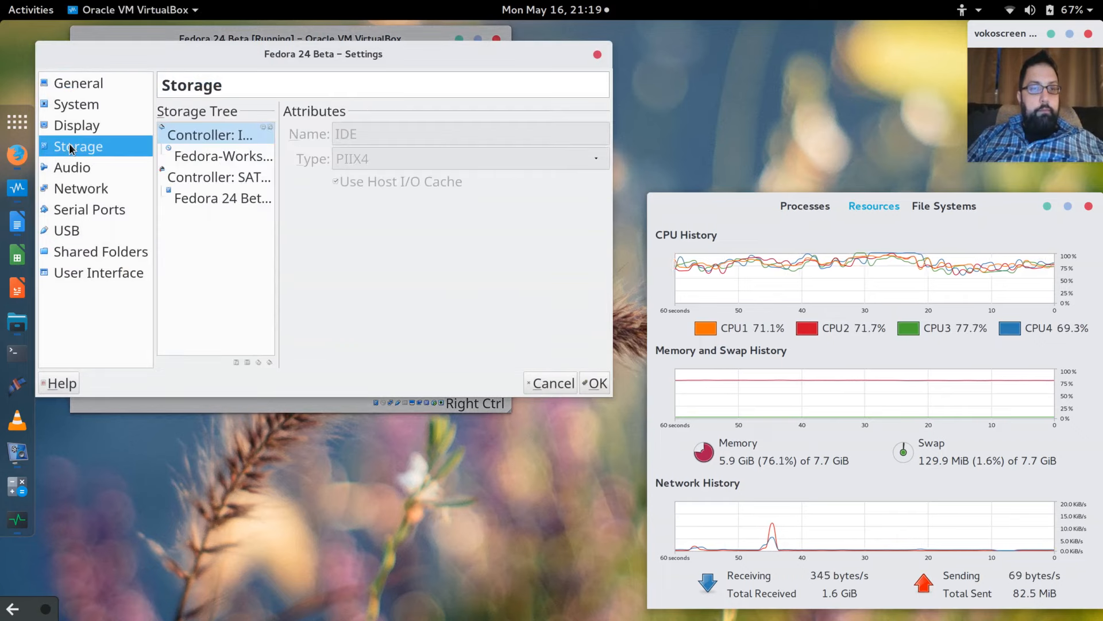
left_click(224, 179)
left_click(223, 156)
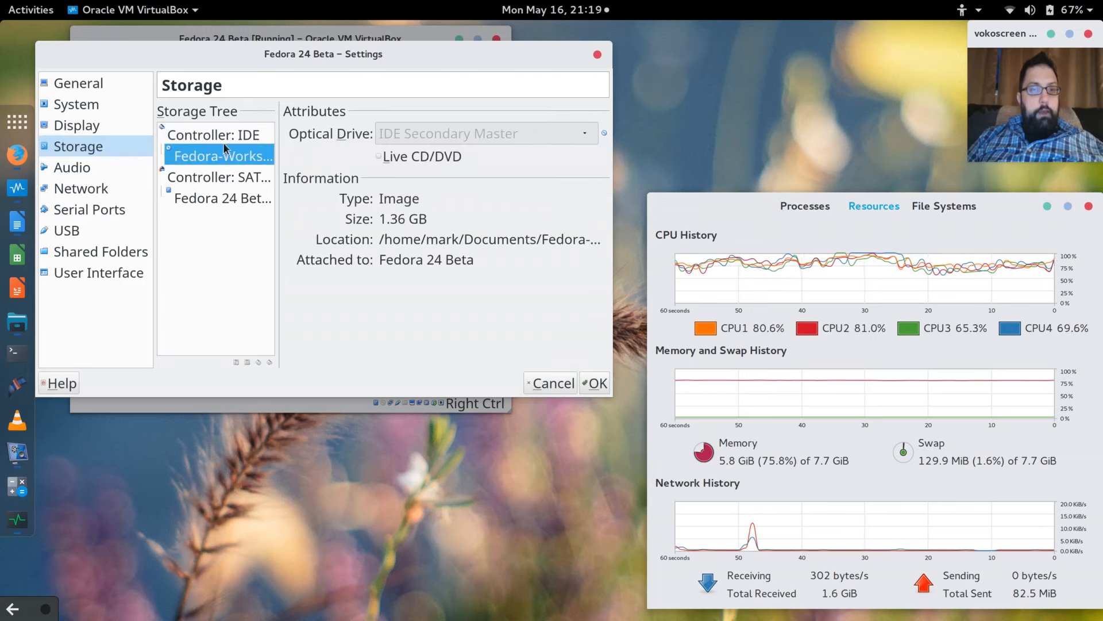
left_click(379, 158)
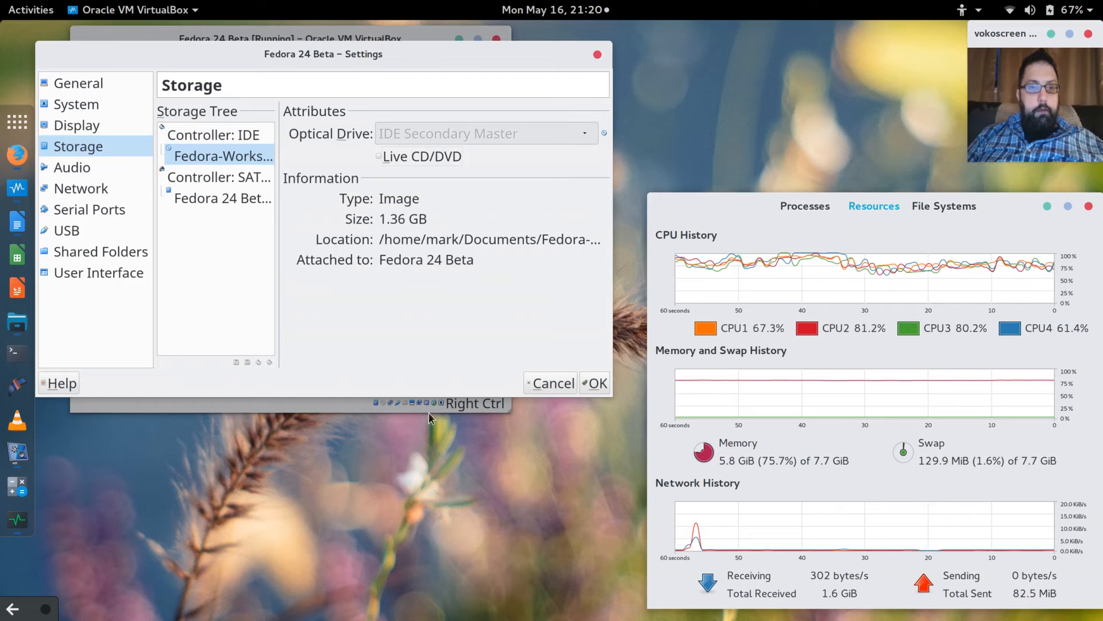
left_click_drag(612, 397, 691, 491)
left_click(200, 154)
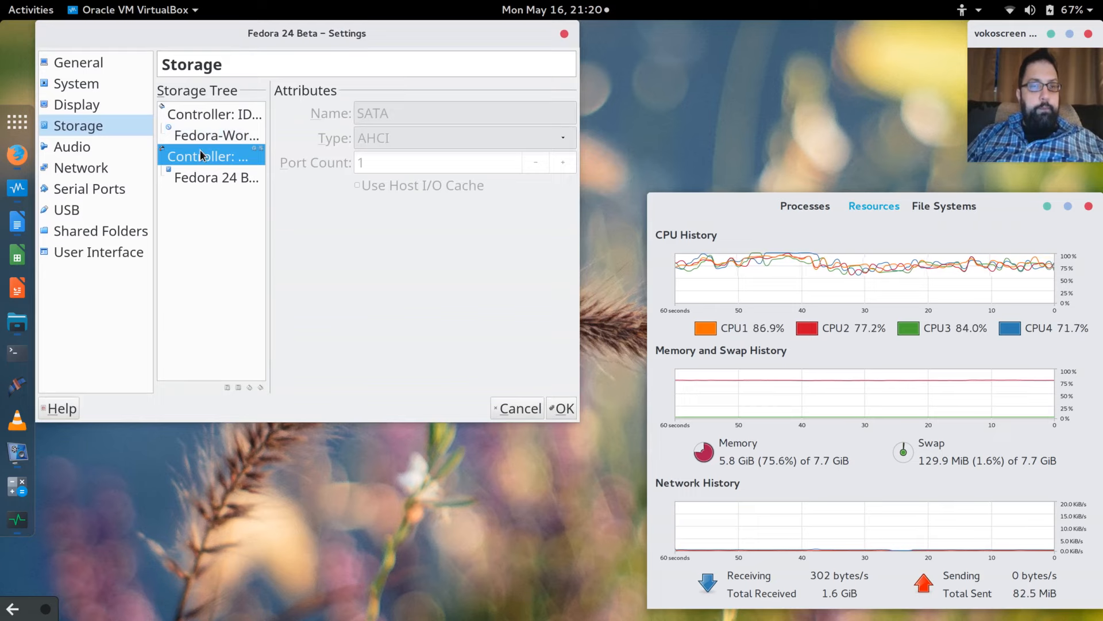
left_click(200, 178)
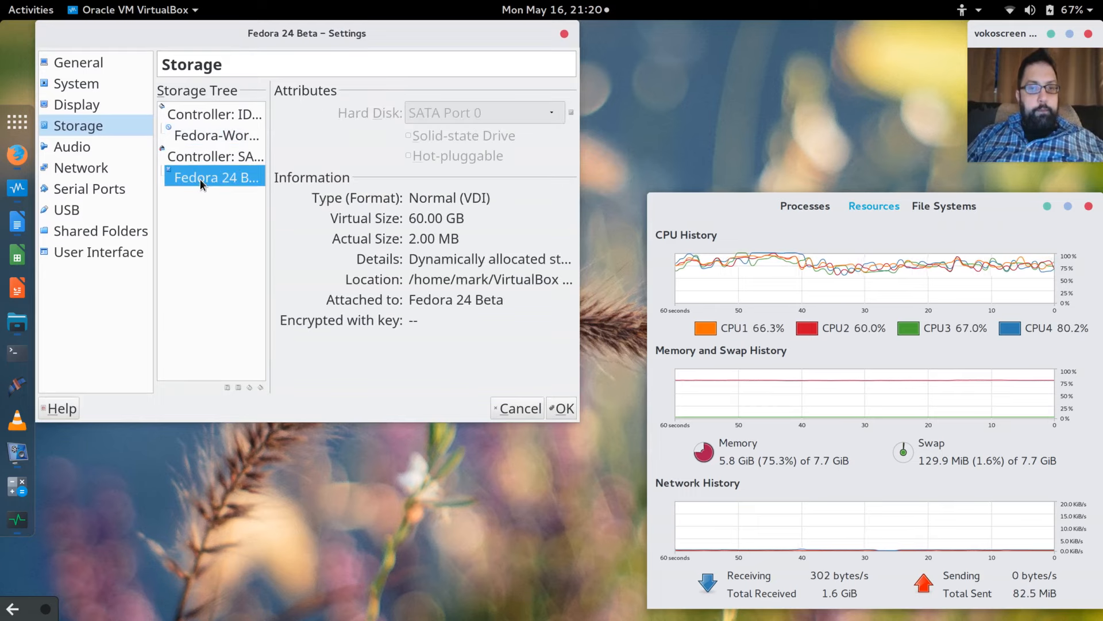
left_click(211, 138)
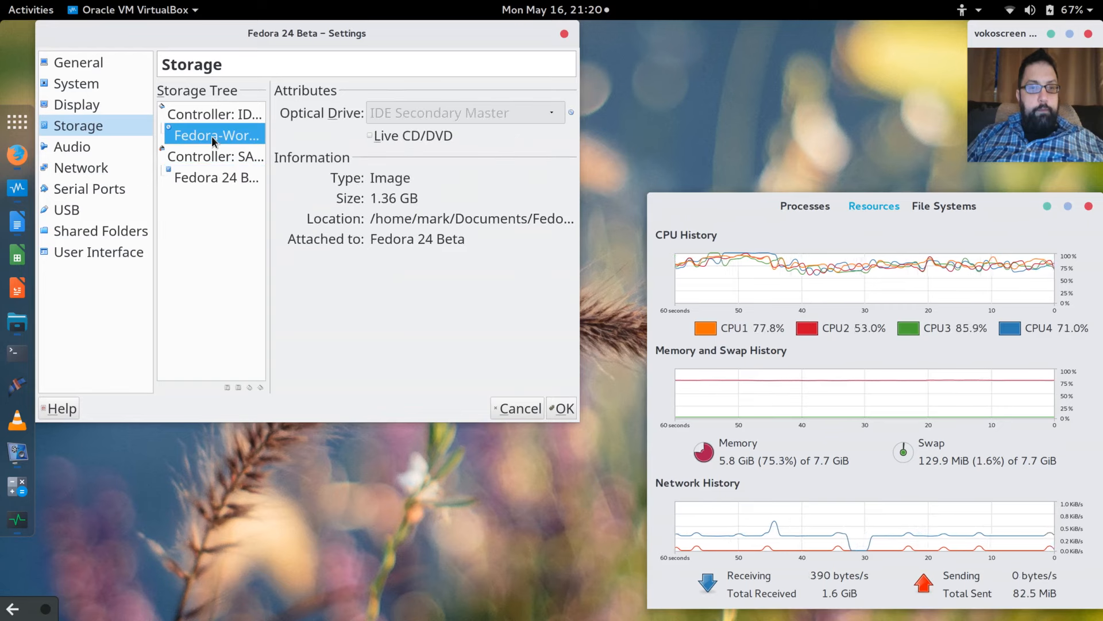
Remove the Fedora ISO from the optical drive and save the settings.
left_click(573, 111)
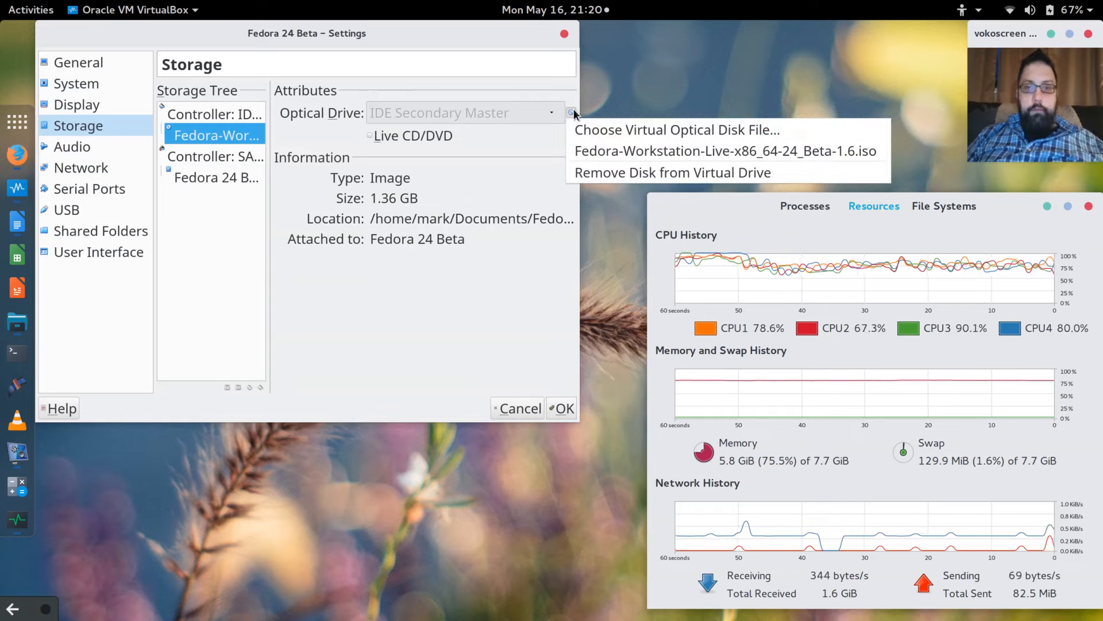
left_click(609, 173)
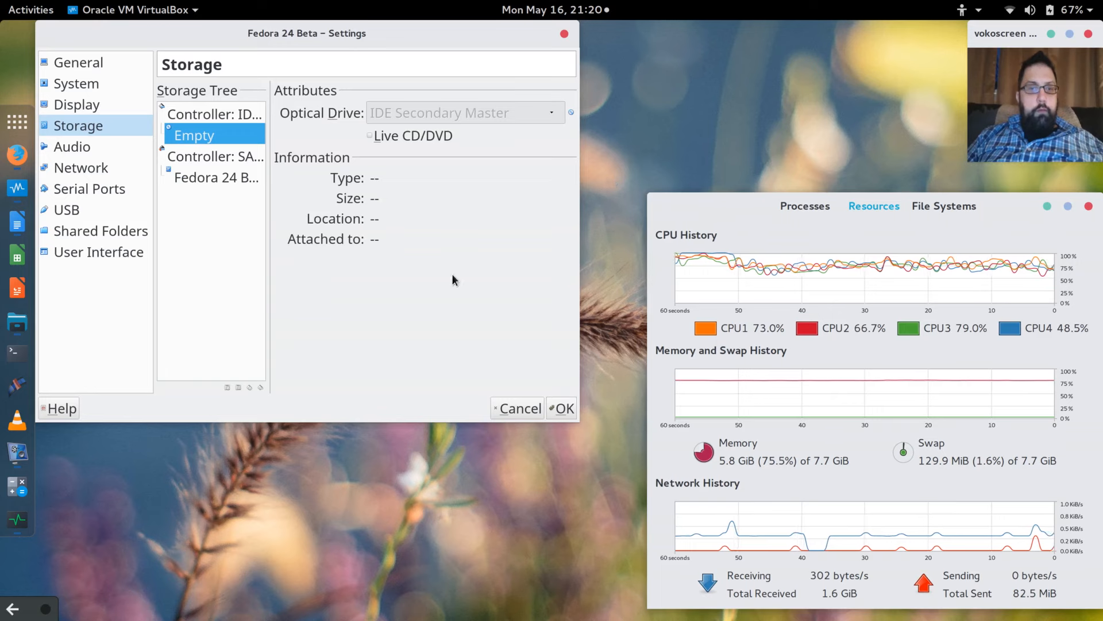
left_click(563, 408)
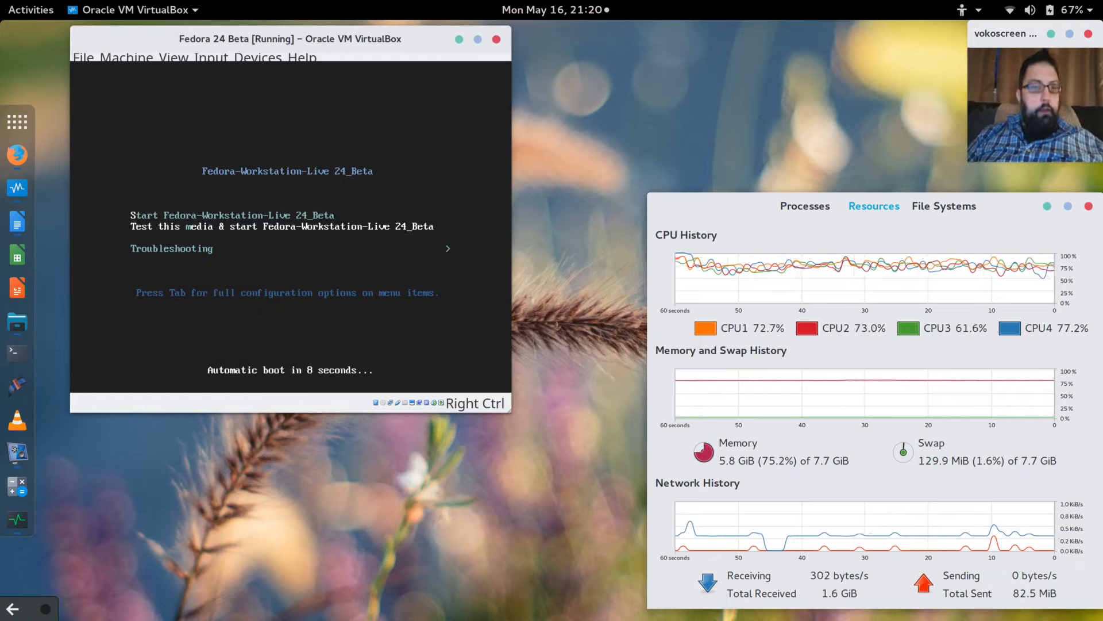
Reset the Fedora 24 Beta machine from the Machine menu and confirm the reset.
left_click(122, 57)
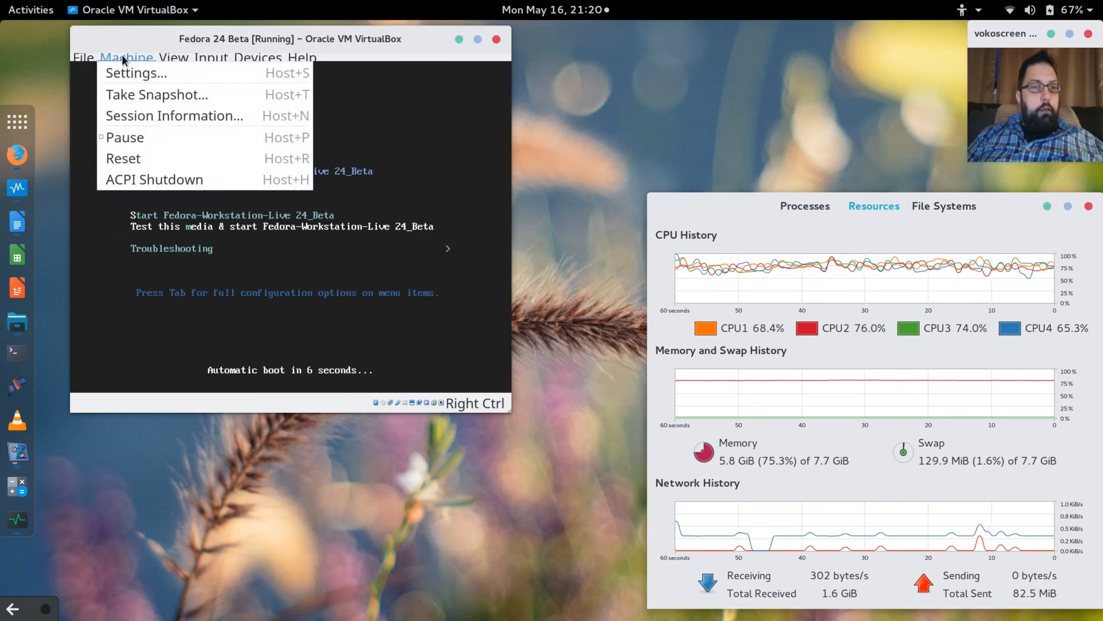
mouse_move(180, 57)
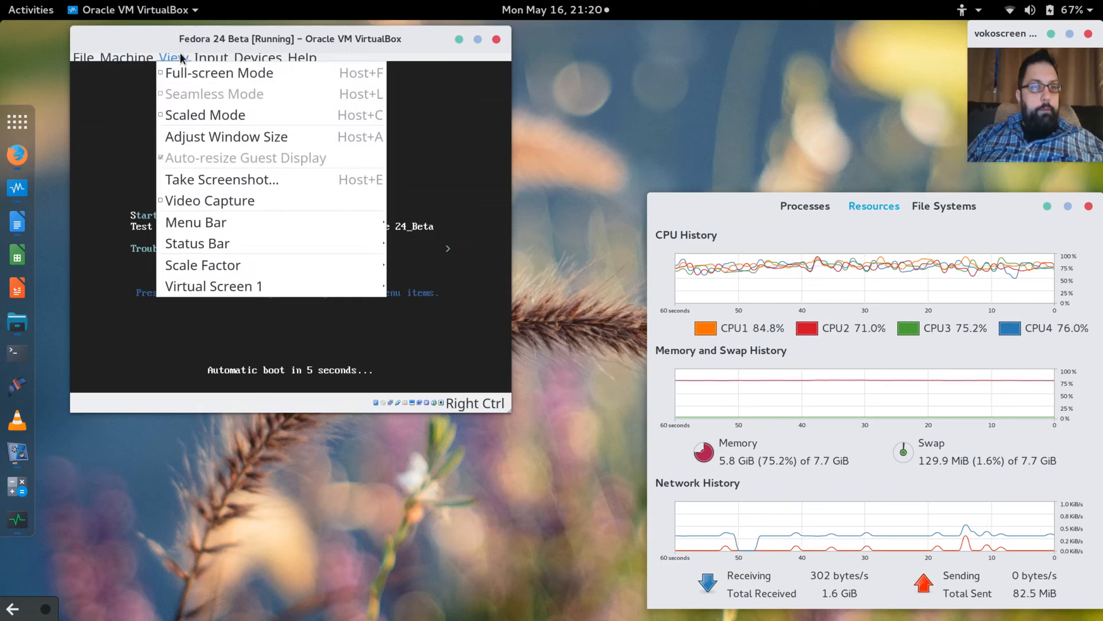
mouse_move(147, 63)
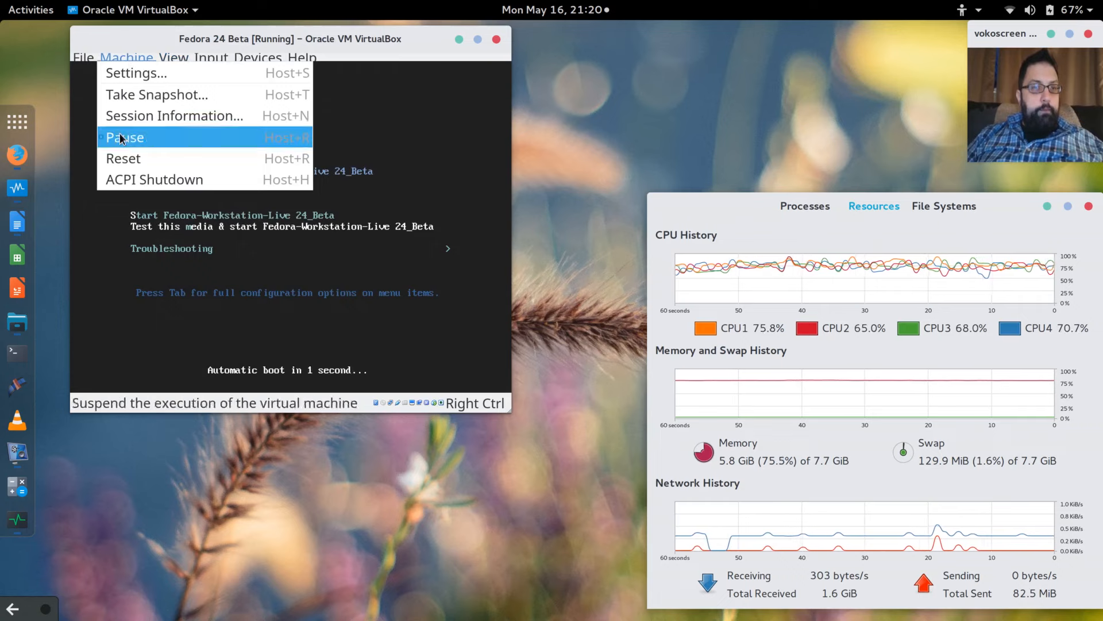
left_click(119, 159)
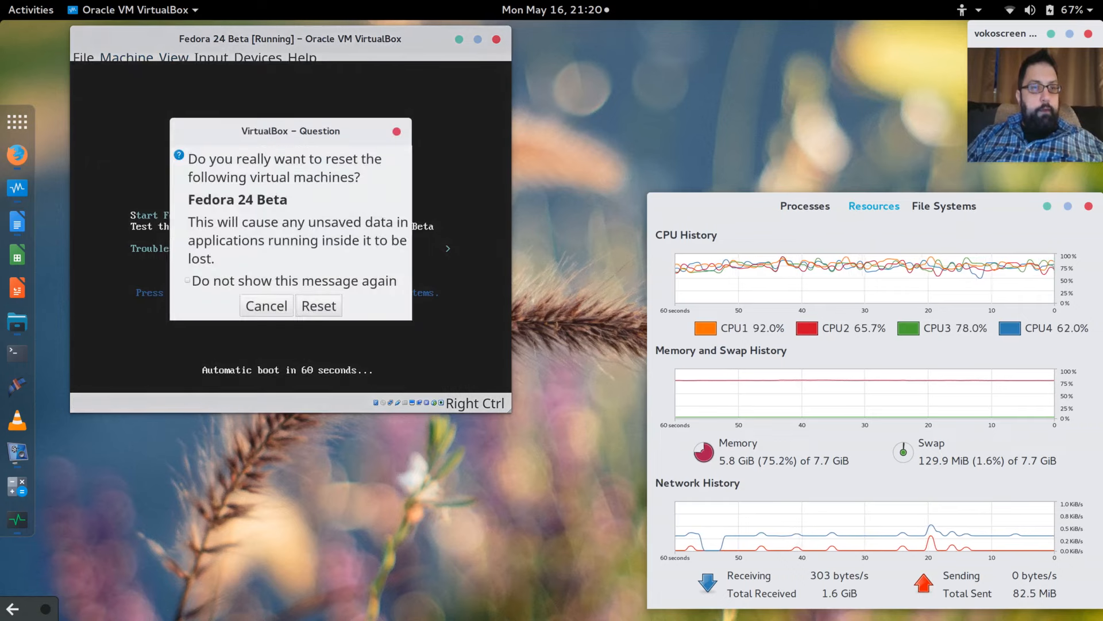
left_click(322, 305)
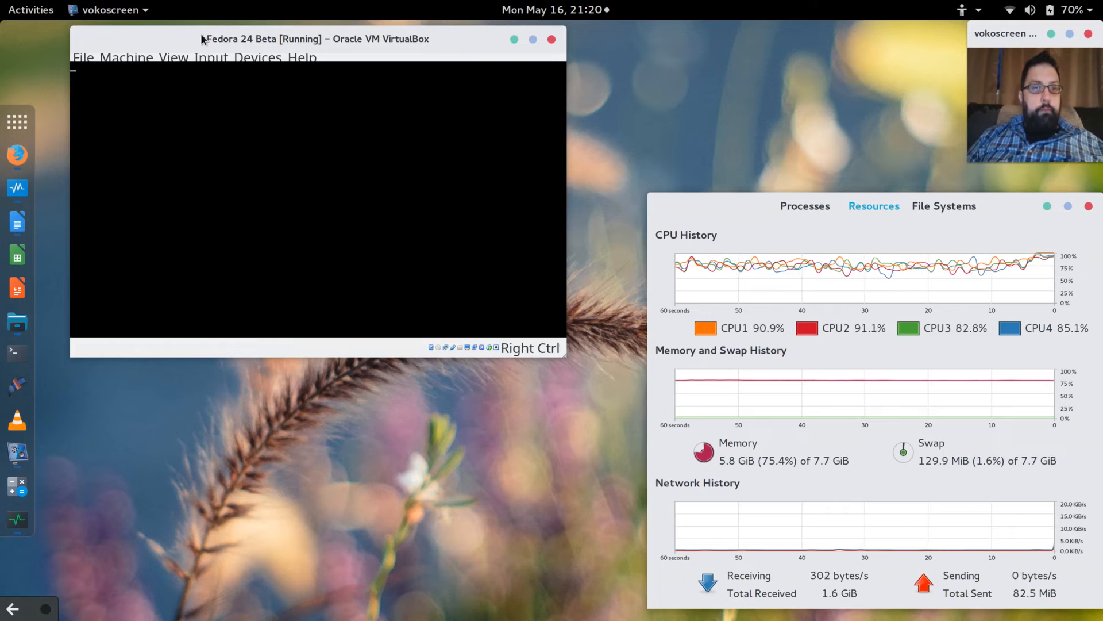
Set the guest display Scale Factor to 200% while Fedora boots to login.
left_click_drag(201, 39, 210, 53)
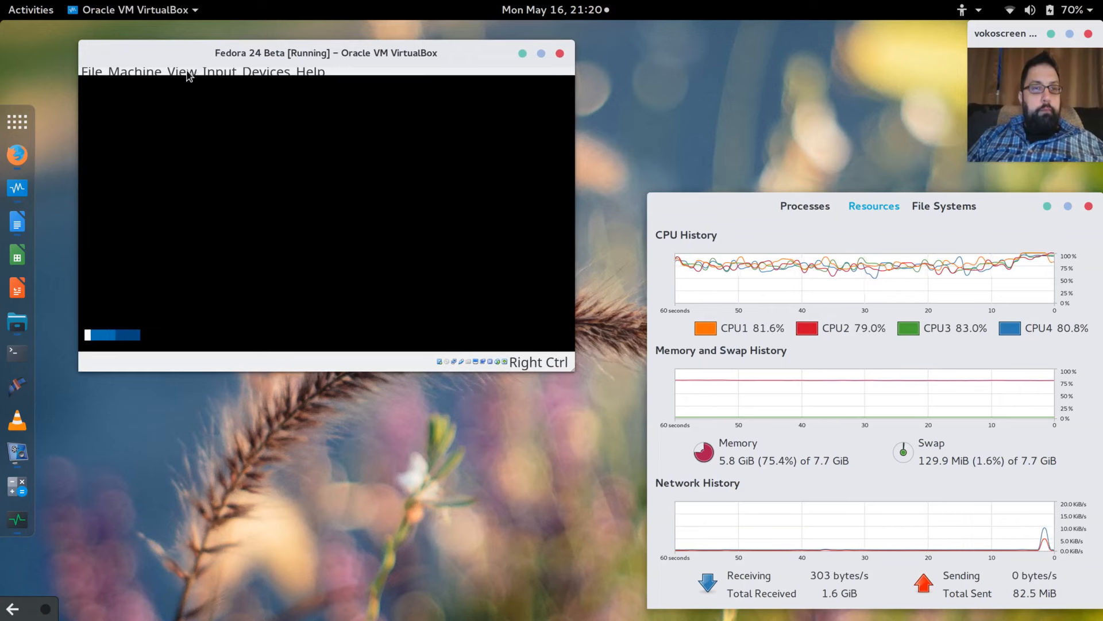
left_click(188, 73)
mouse_move(208, 284)
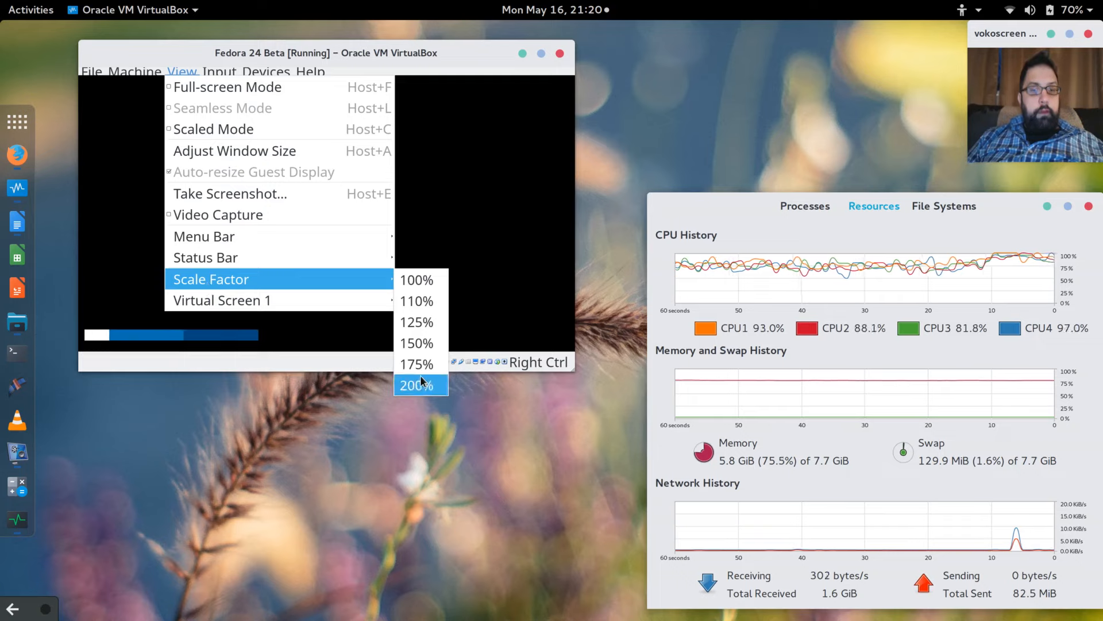
left_click(418, 384)
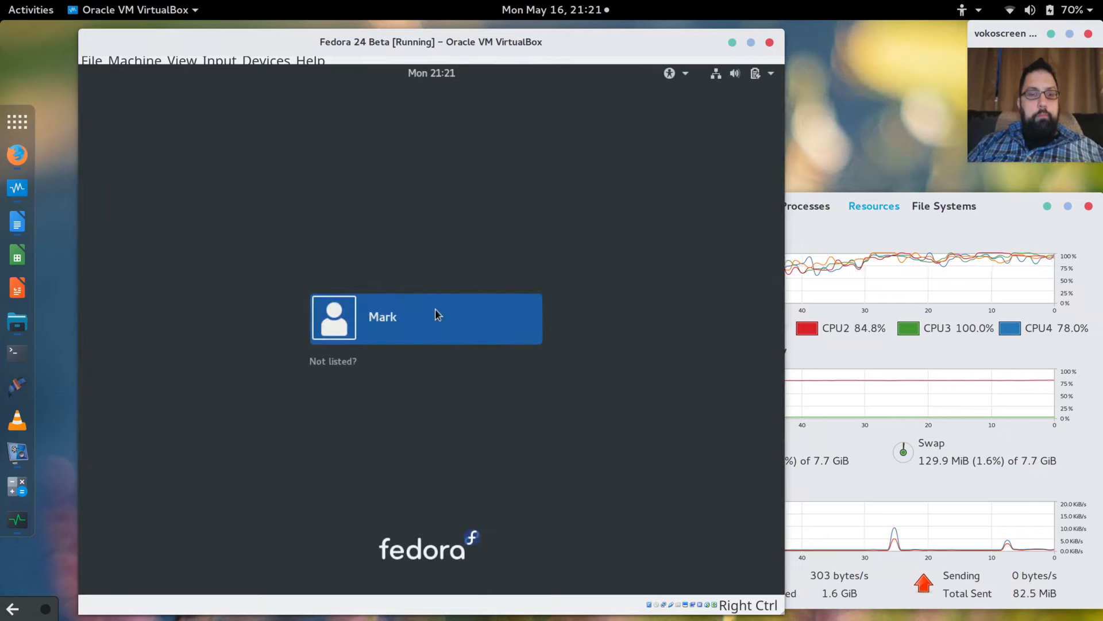
Sign in to Fedora as the created user with the account password.
left_click(370, 322)
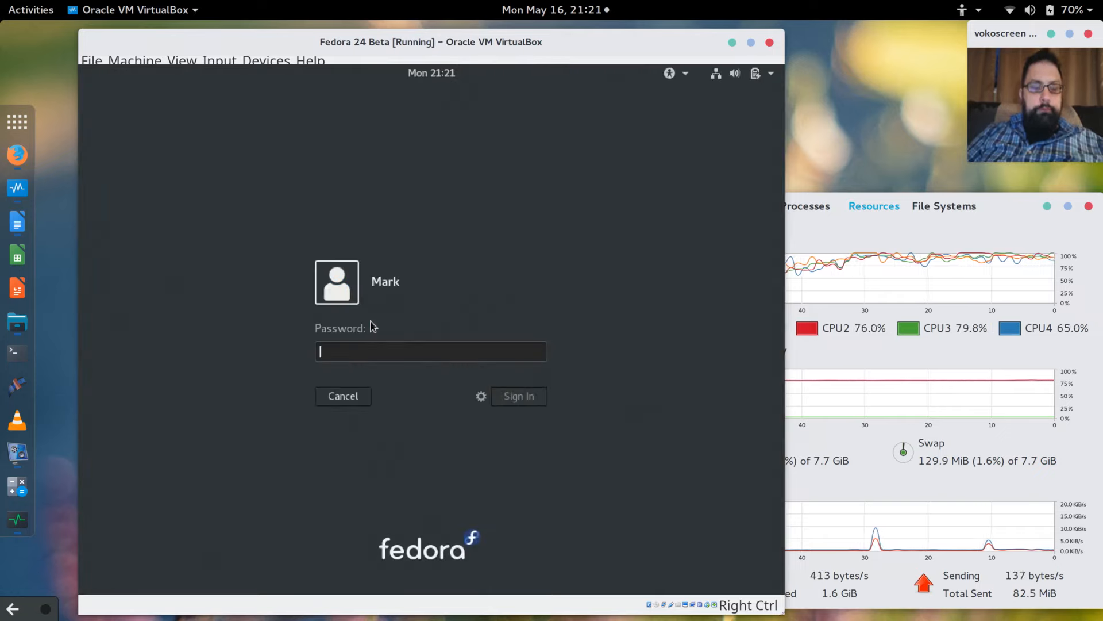
type("•••••••••")
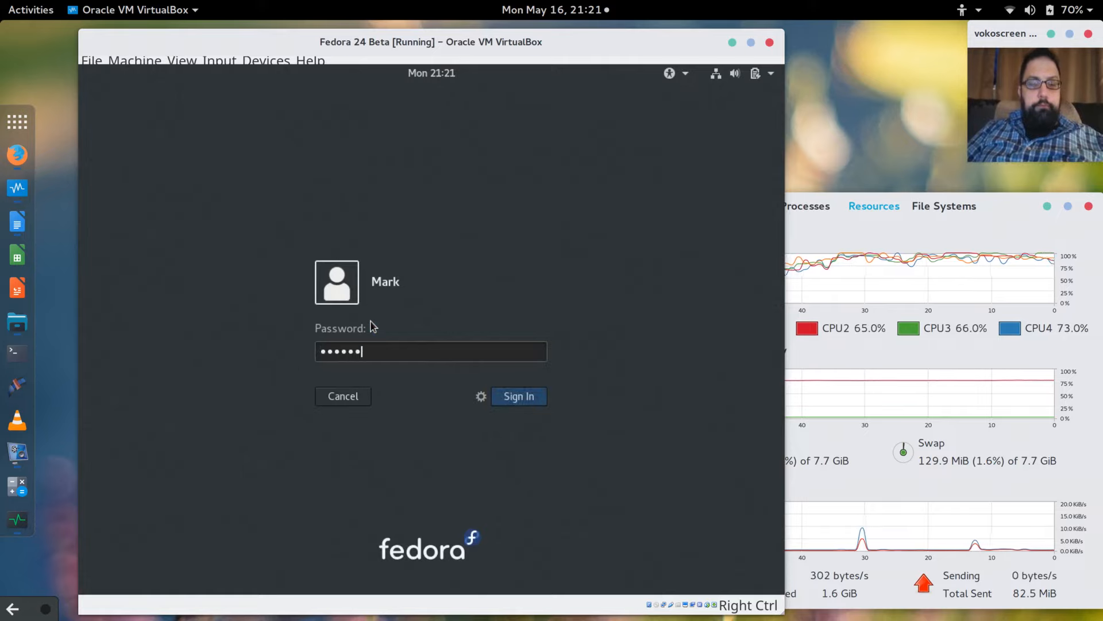
key("Return")
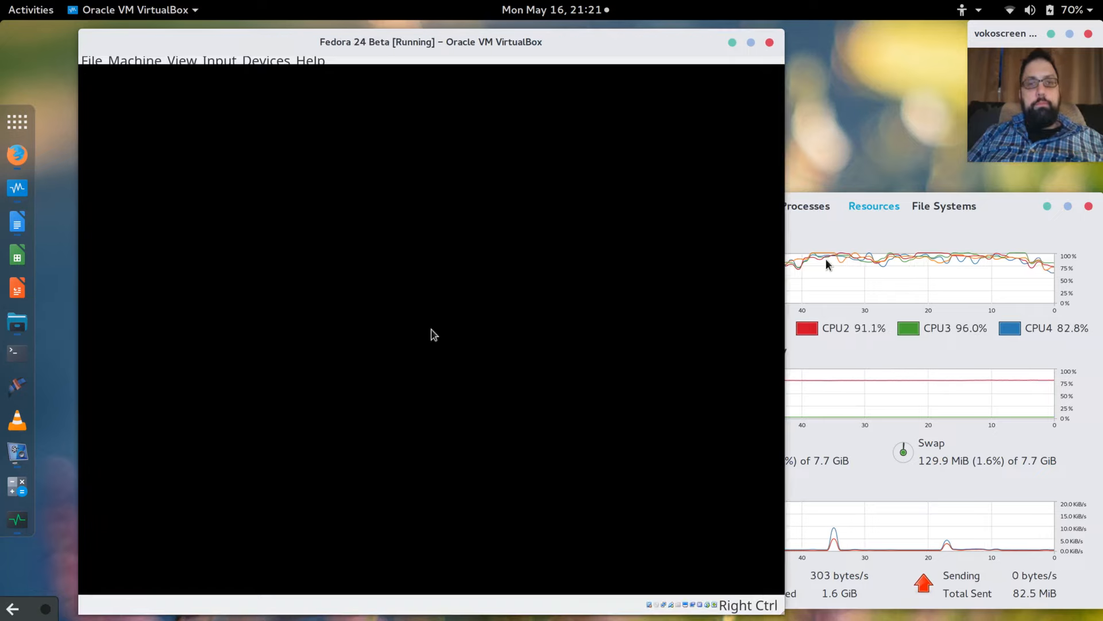
Reposition and widen the VirtualBox VM window.
left_click_drag(601, 44, 693, 43)
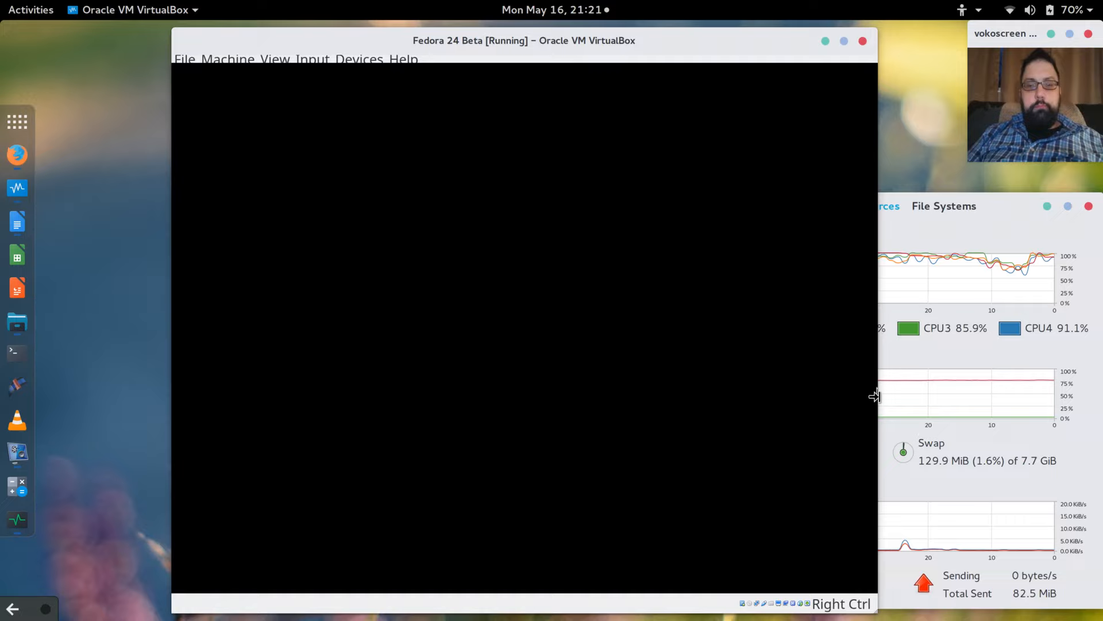
left_click_drag(876, 397, 1036, 397)
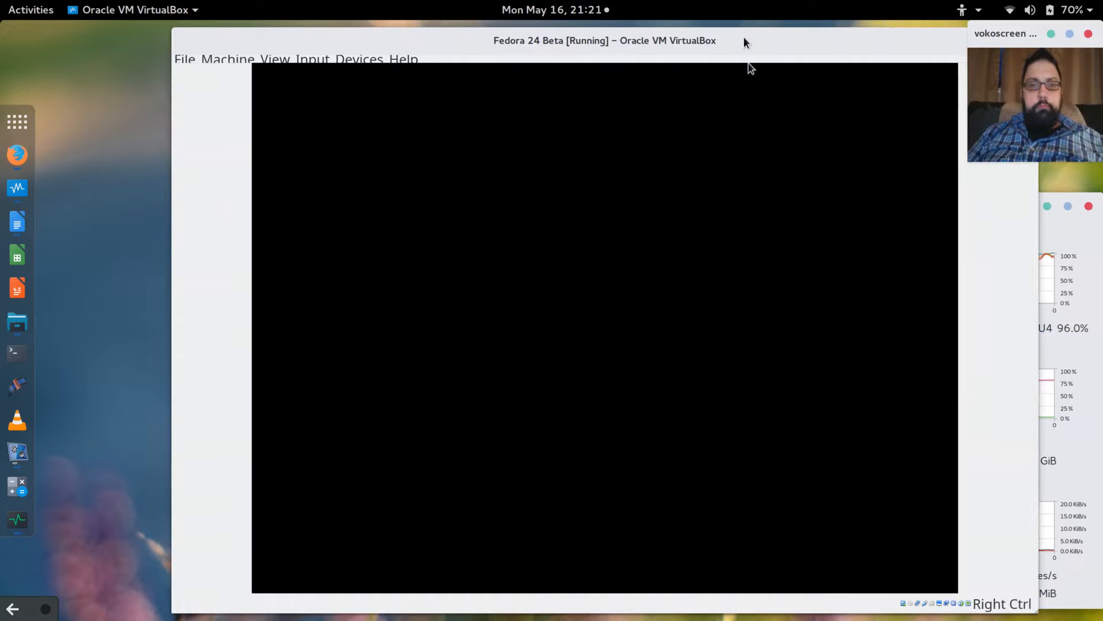
left_click_drag(743, 37, 646, 36)
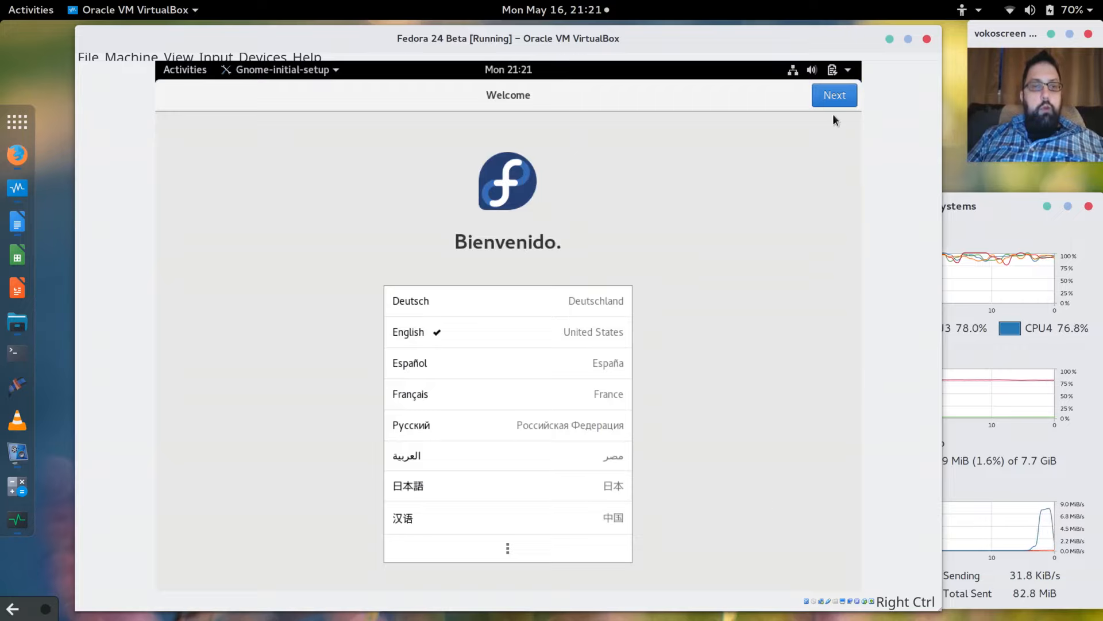
Accept Welcome, English (US) typing and Privacy defaults, skip Online Accounts, and start using Fedora.
left_click(829, 90)
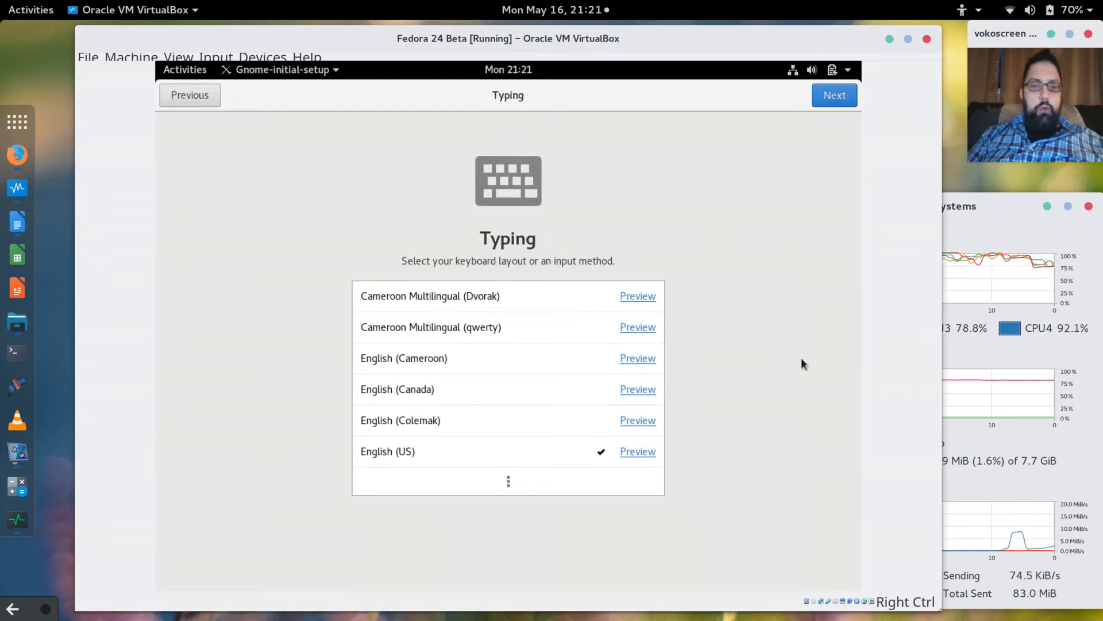
left_click(839, 96)
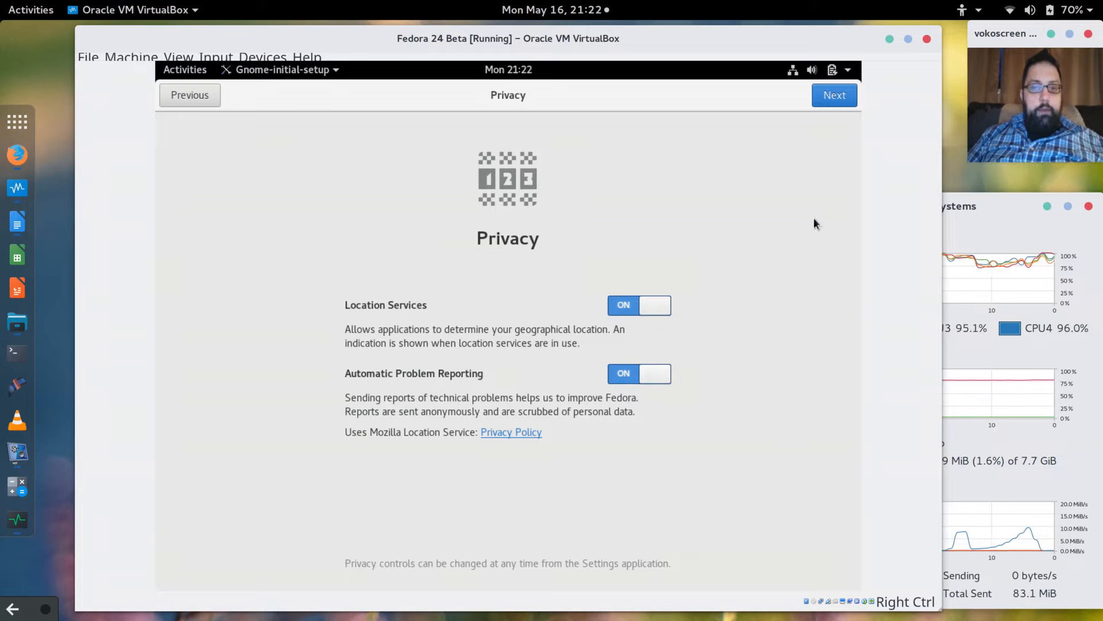
left_click(834, 102)
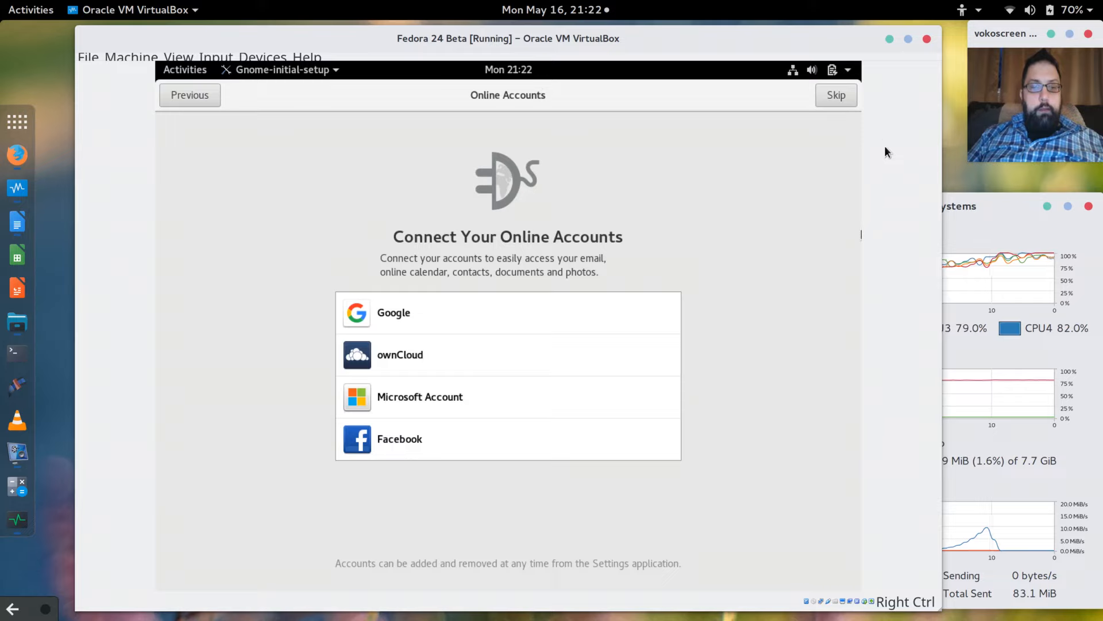
left_click(837, 98)
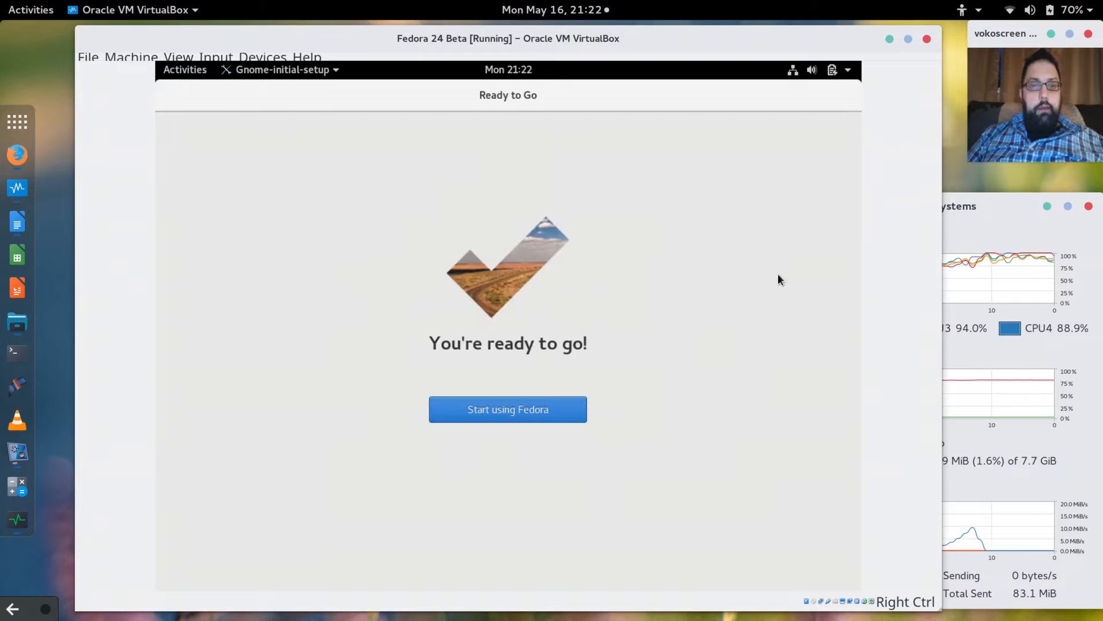
left_click(539, 419)
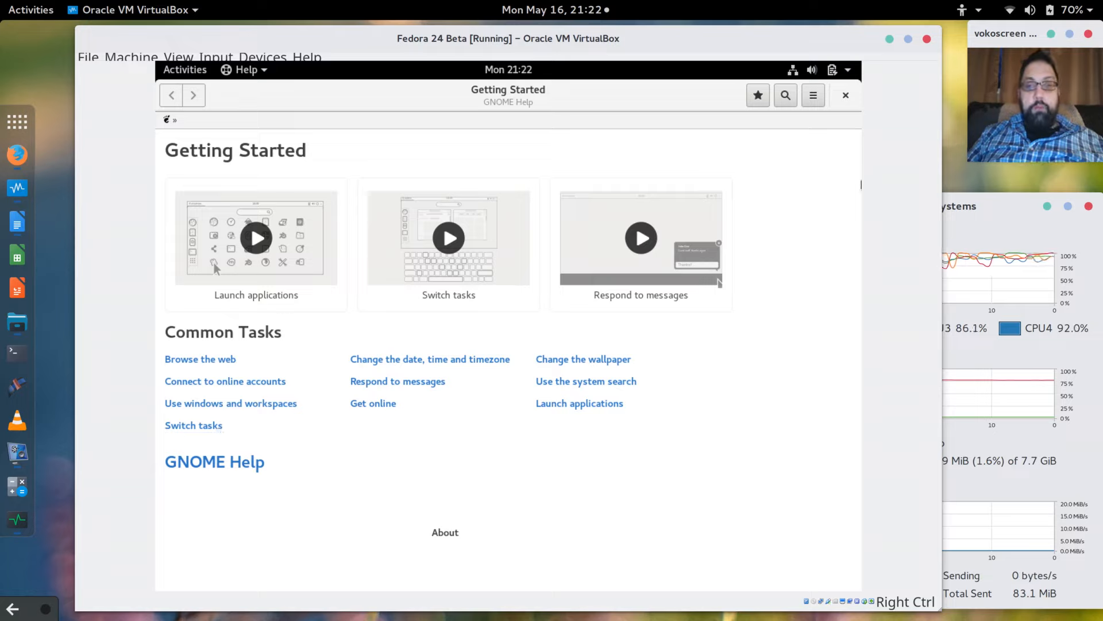
Close GNOME Help and open Display Settings from the desktop's right-click menu.
left_click(846, 98)
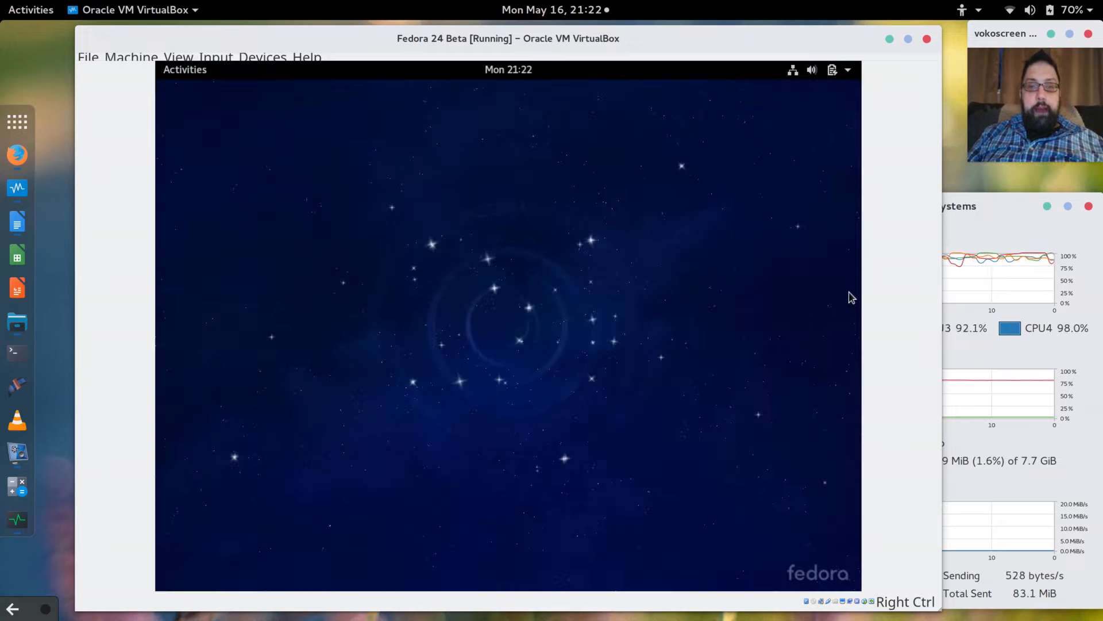
right_click(540, 300)
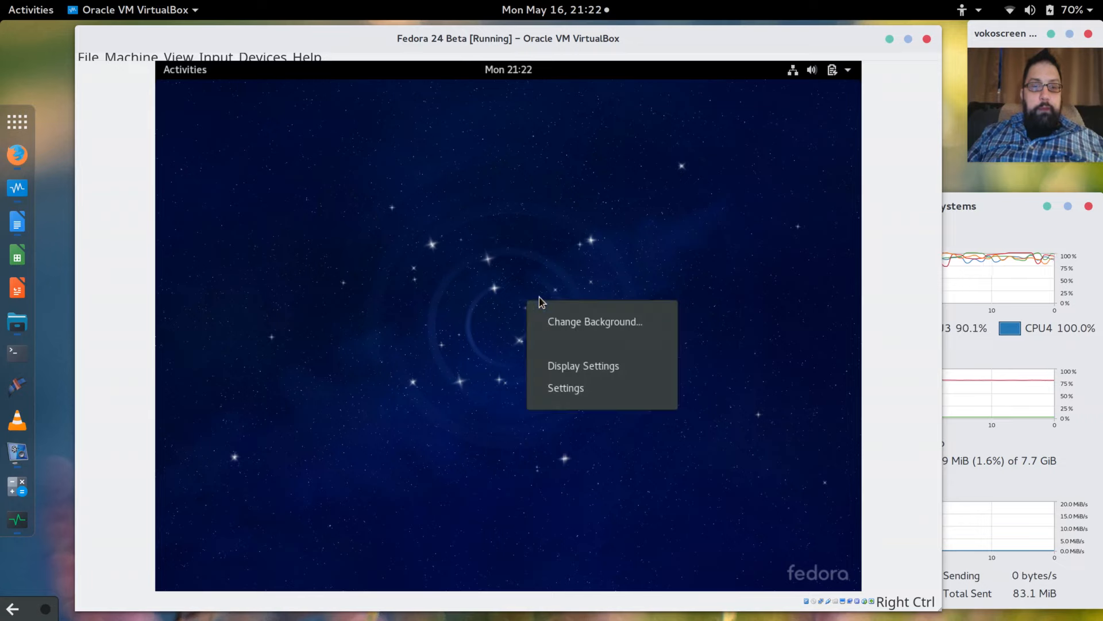
left_click(578, 369)
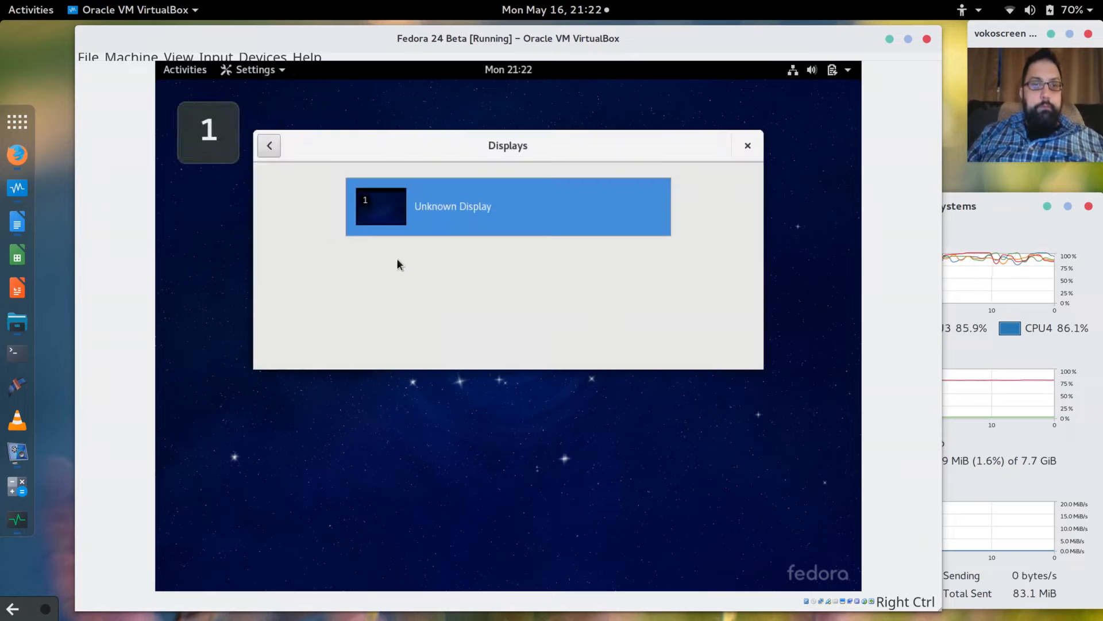
Check the Unknown Display resolution, keep 1024 × 768, and cancel the display settings.
left_click(447, 206)
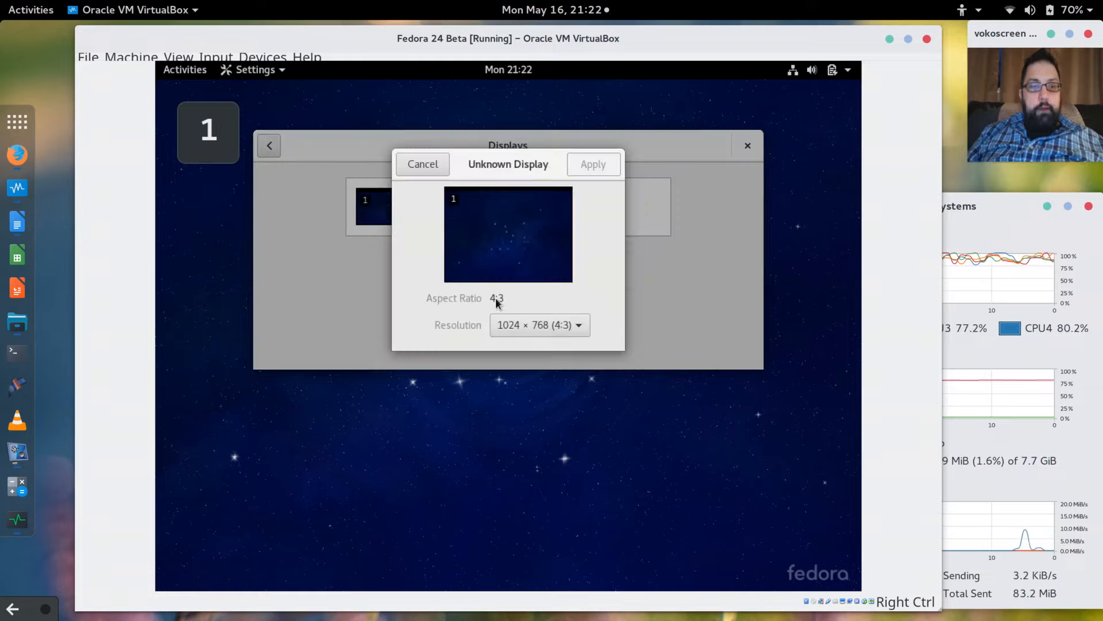
left_click(579, 327)
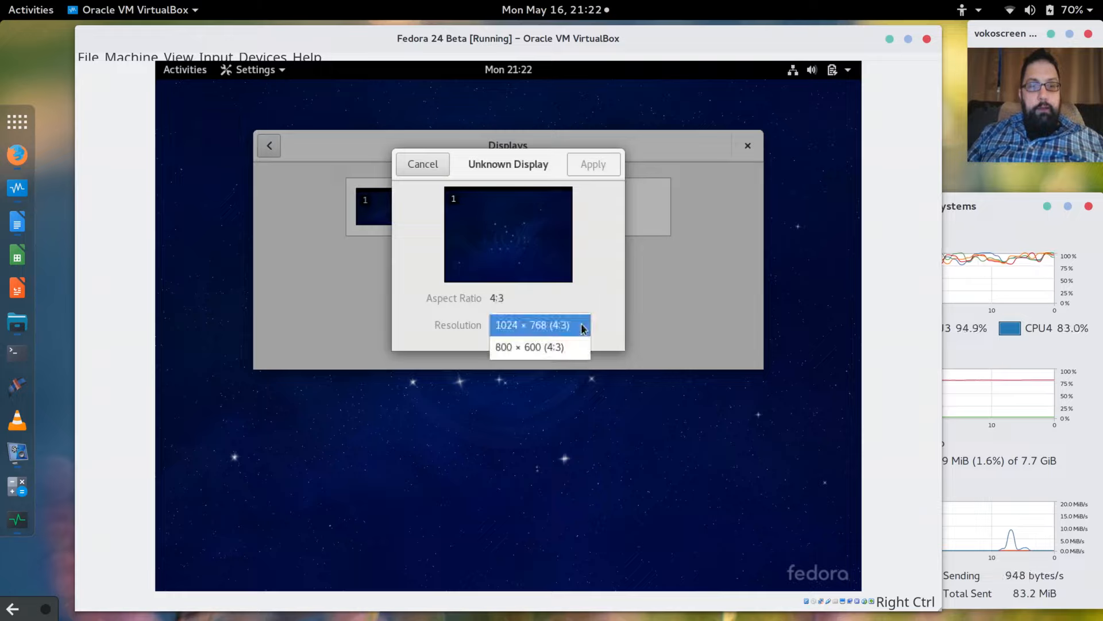
left_click(582, 327)
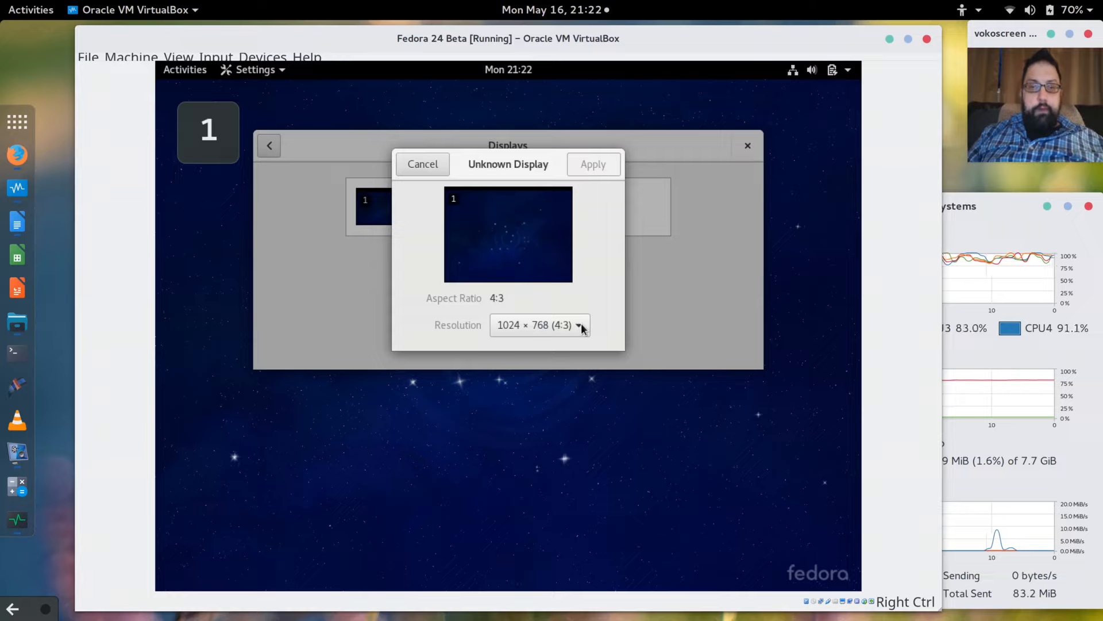
left_click(422, 164)
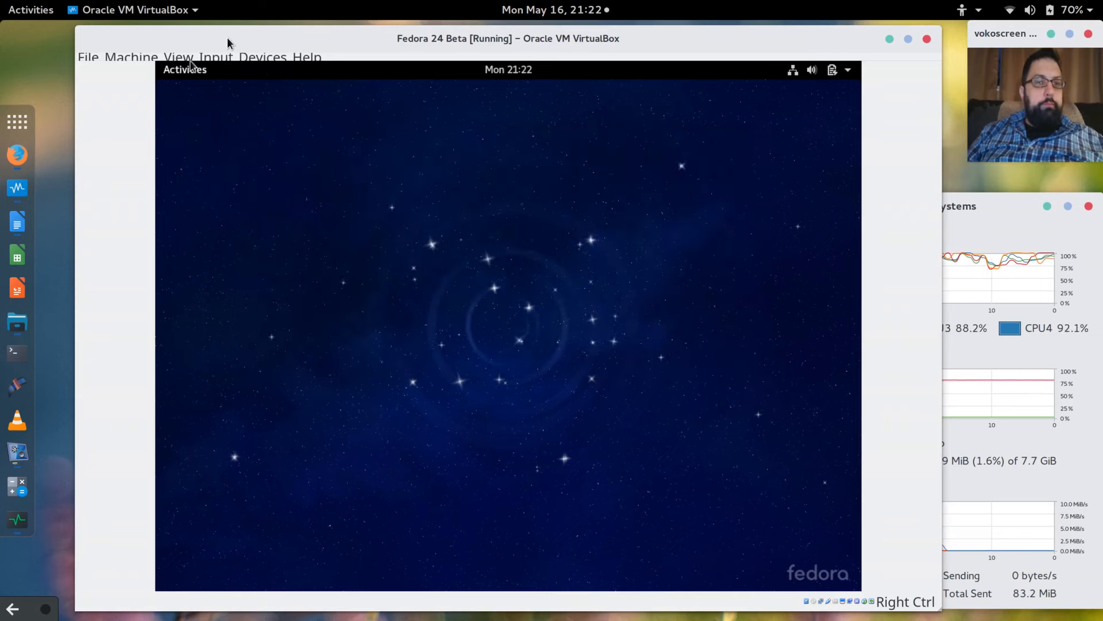
left_click(128, 58)
Download the VBoxGuestAdditions_5.0.16.iso image and insert it into the VM's virtual optical drive.
mouse_move(92, 55)
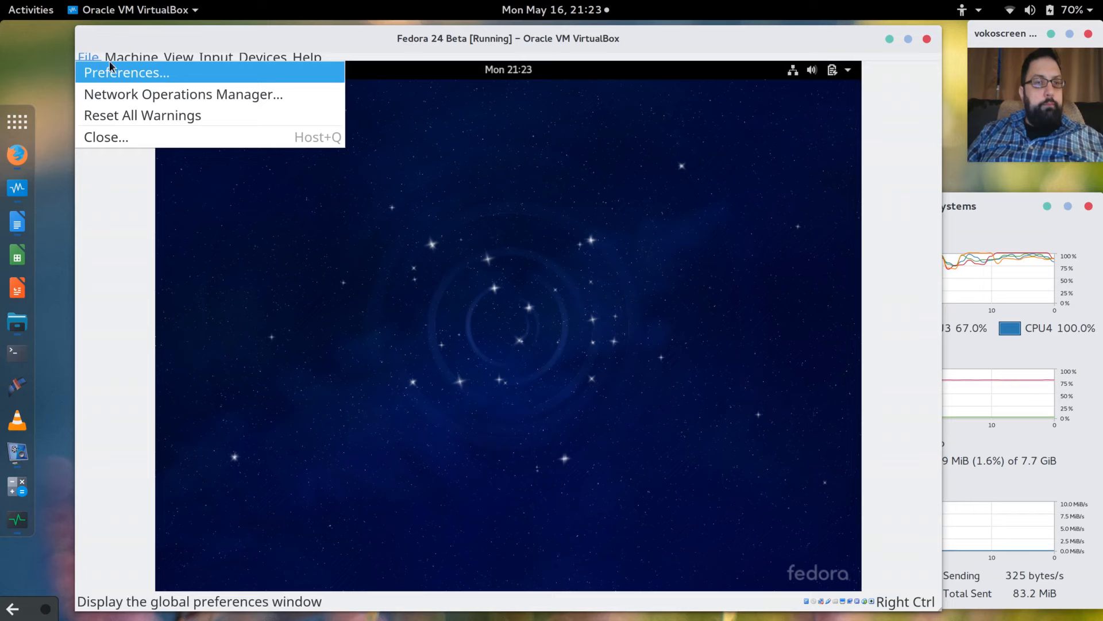
mouse_move(133, 56)
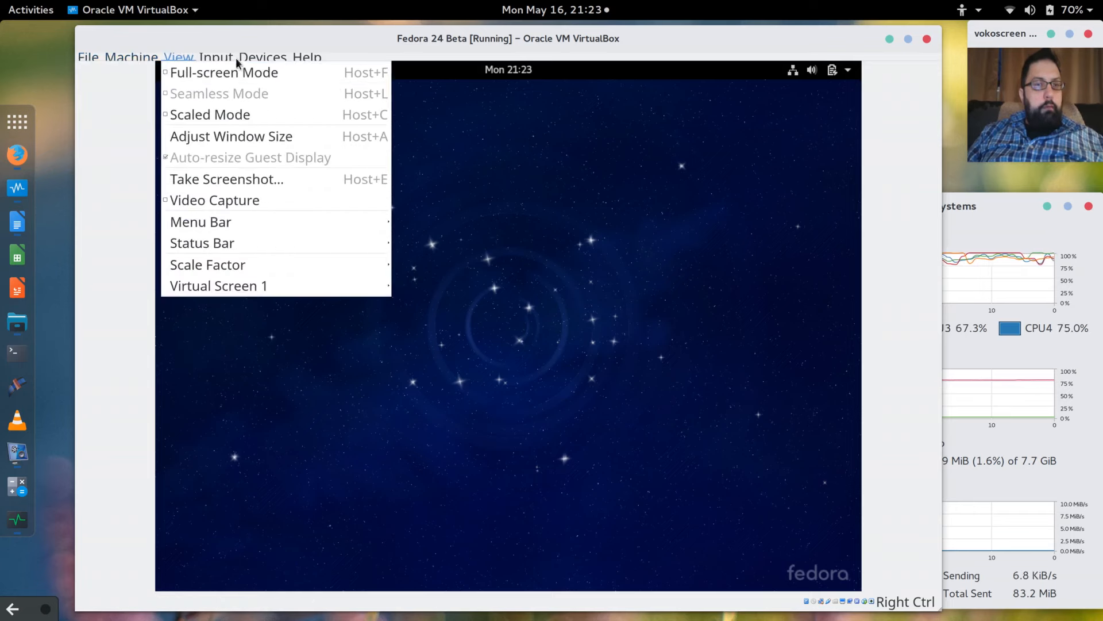
mouse_move(265, 53)
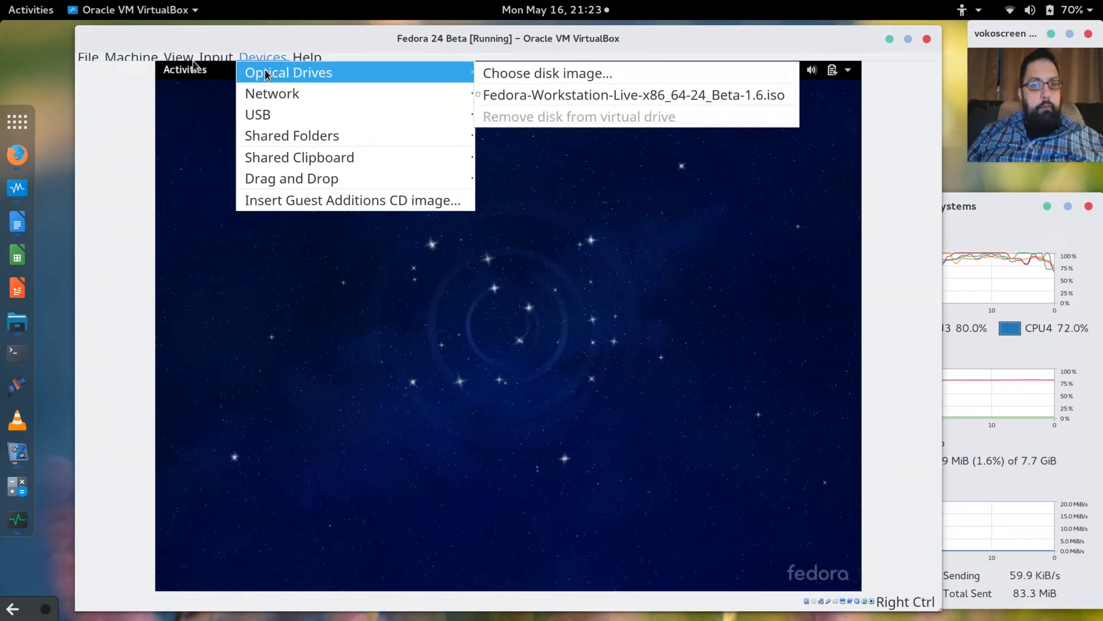
left_click(320, 201)
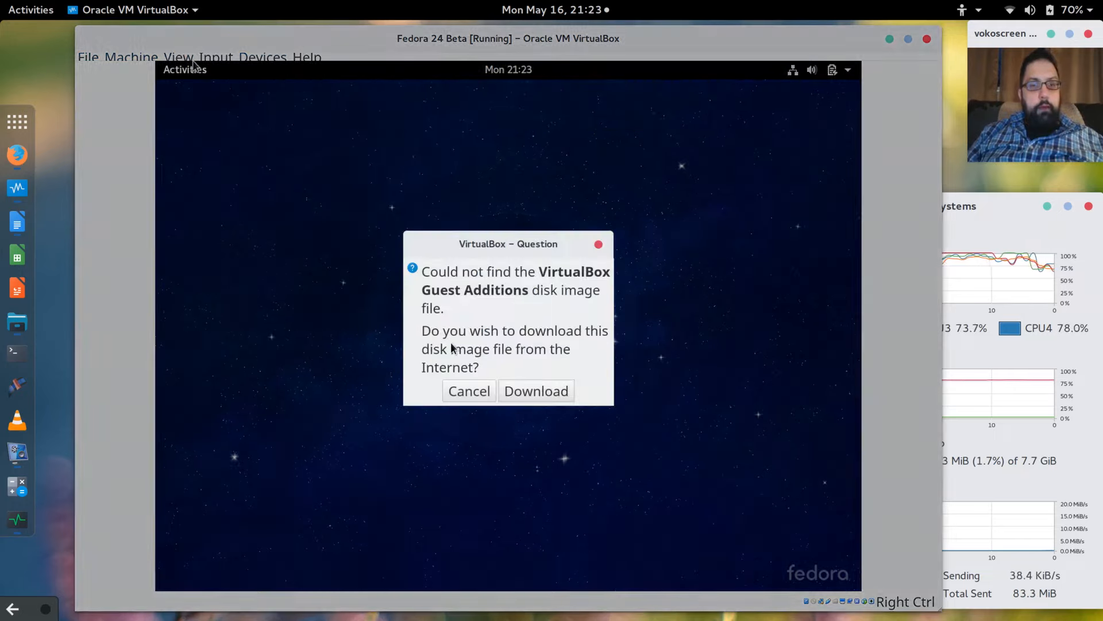
left_click(548, 393)
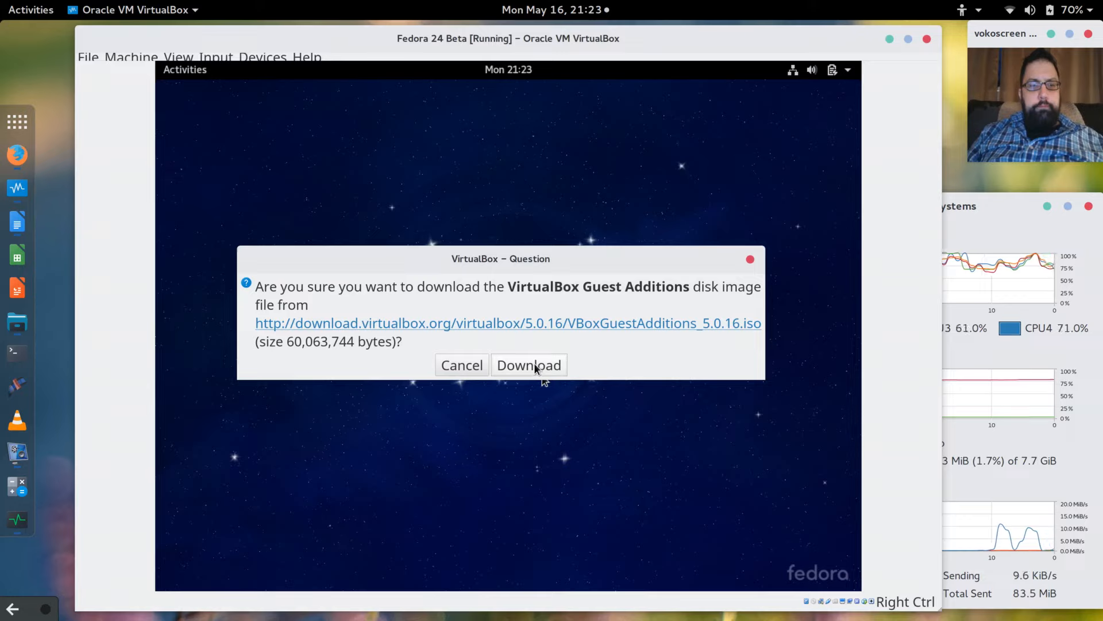
left_click(535, 364)
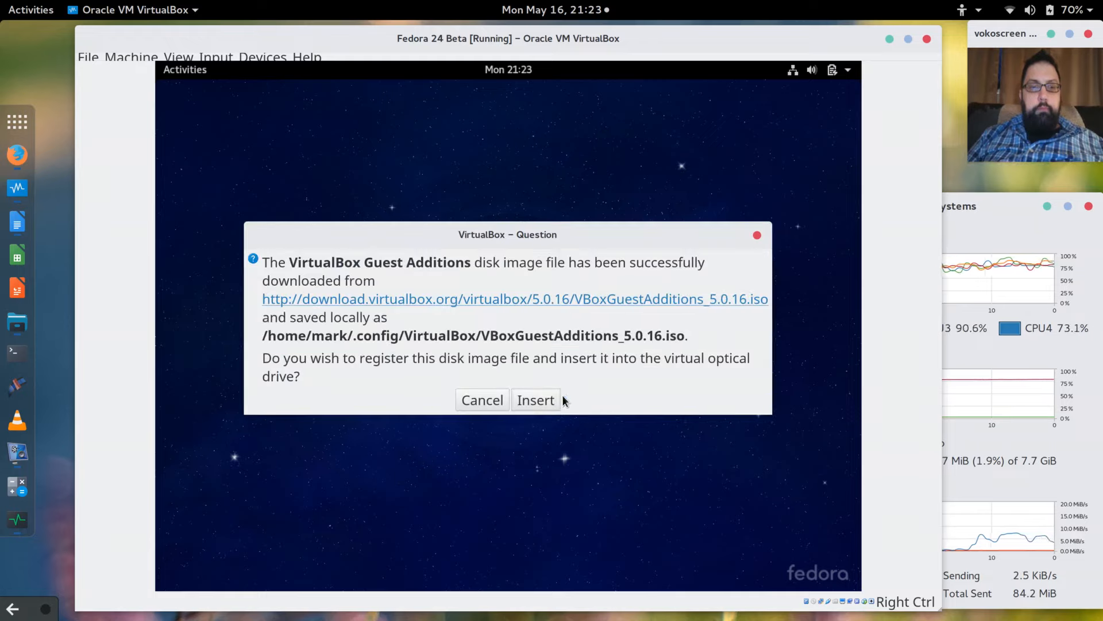
left_click(552, 400)
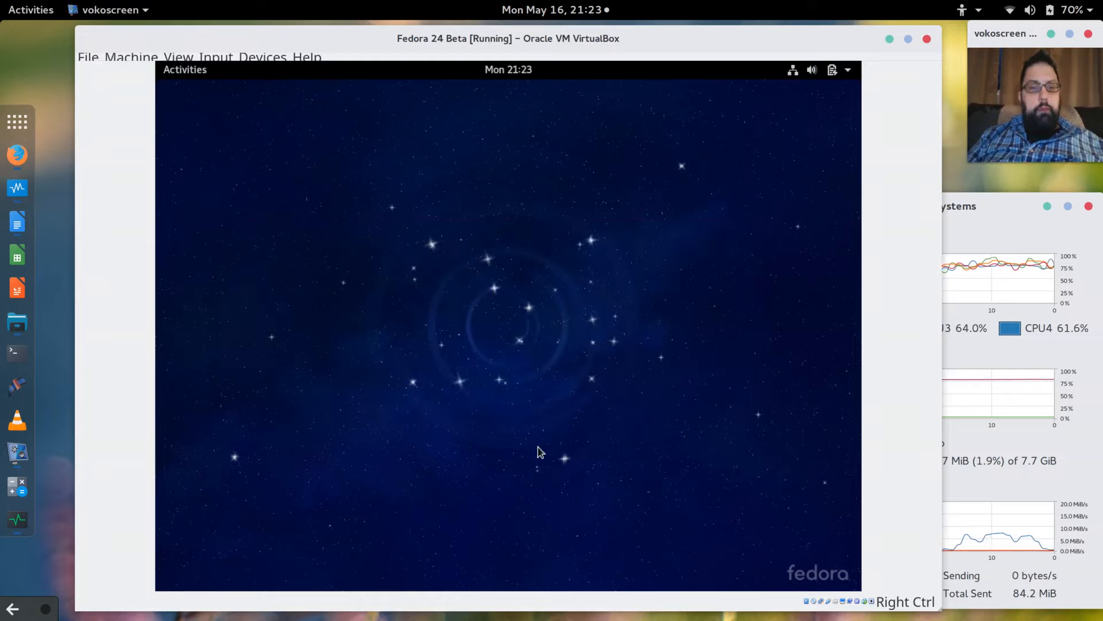
Run the Guest Additions autorun installer, authenticate with the account password, and close the finished installer terminal.
left_click(184, 67)
left_click(184, 67)
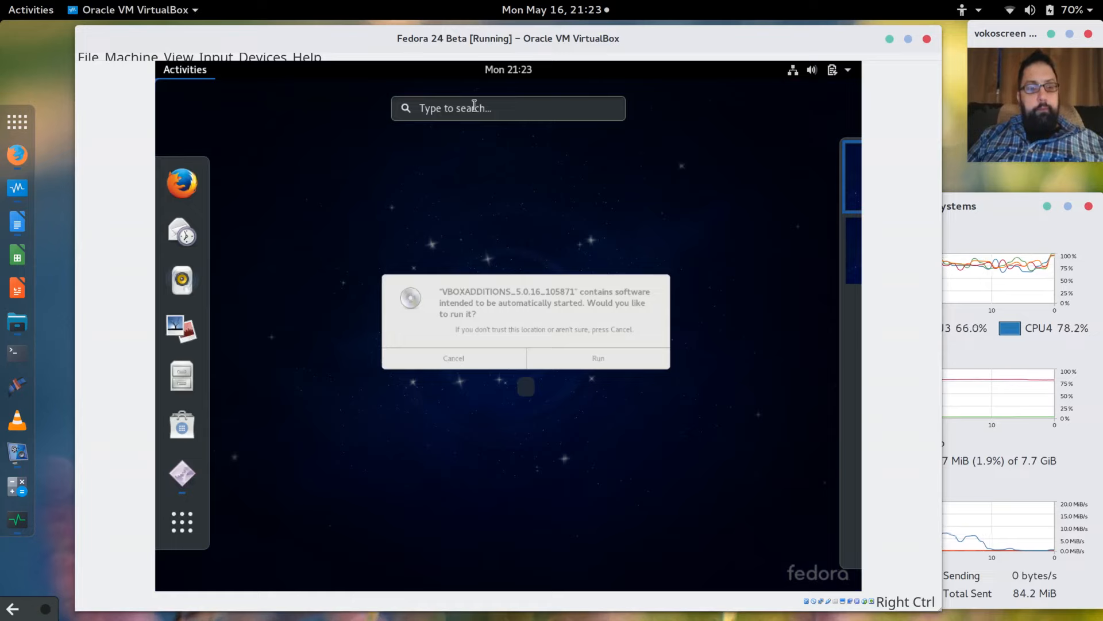
key("Escape")
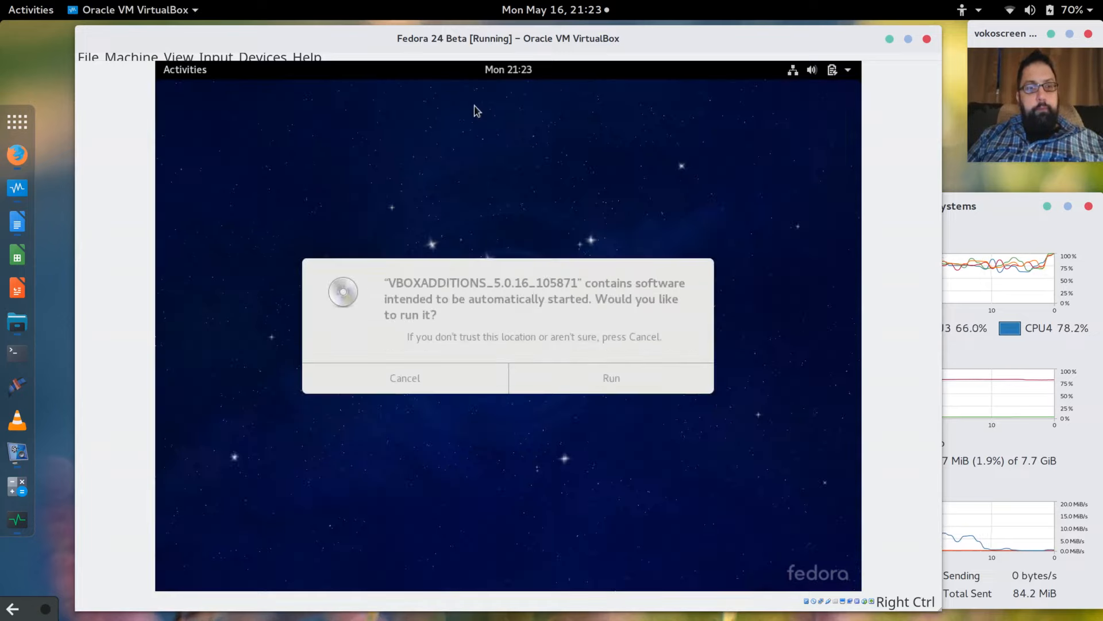
left_click(562, 295)
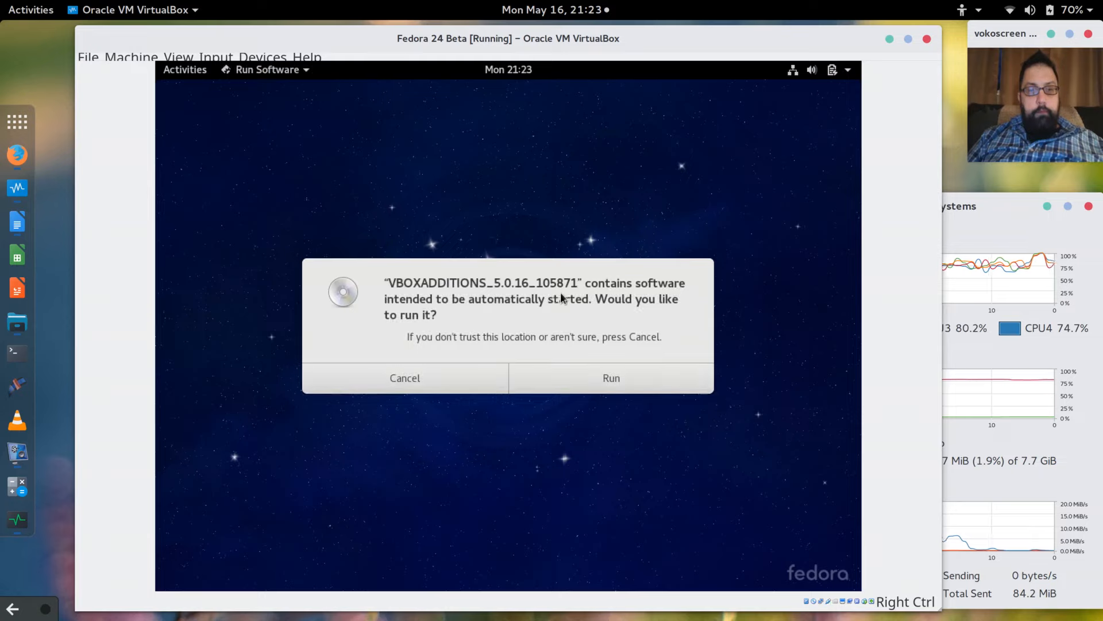
left_click(618, 385)
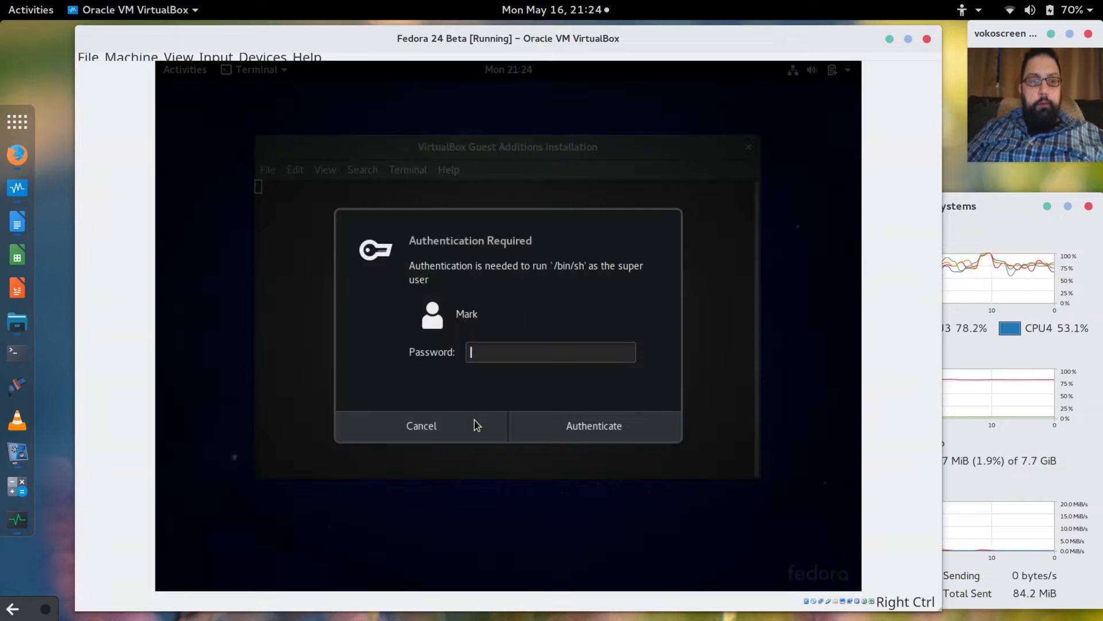
type("•••••••")
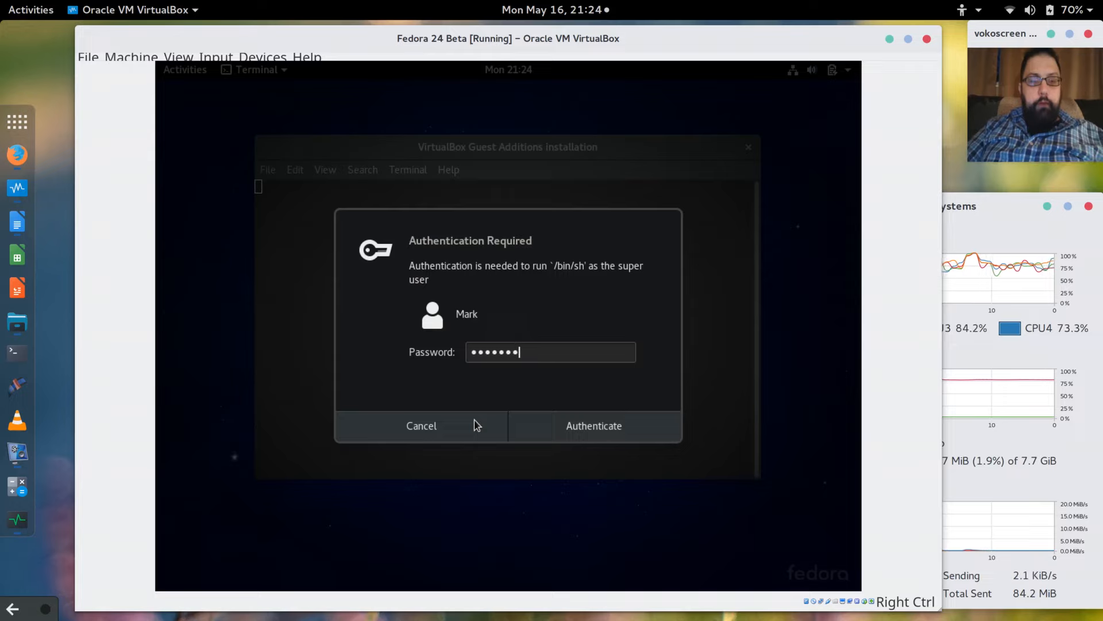
left_click(561, 431)
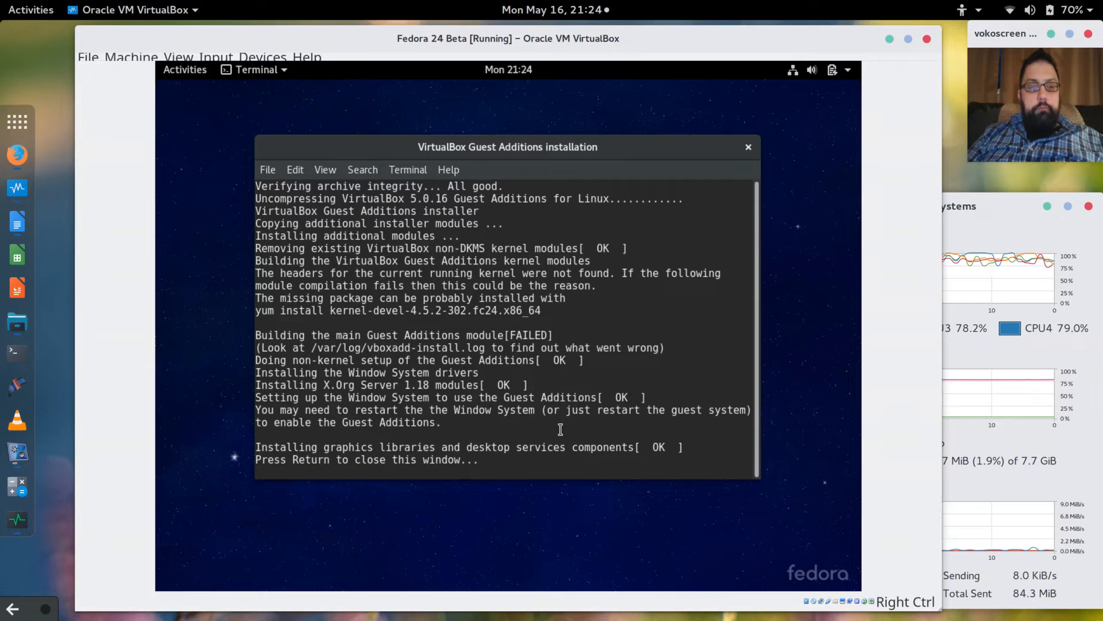
key("Return")
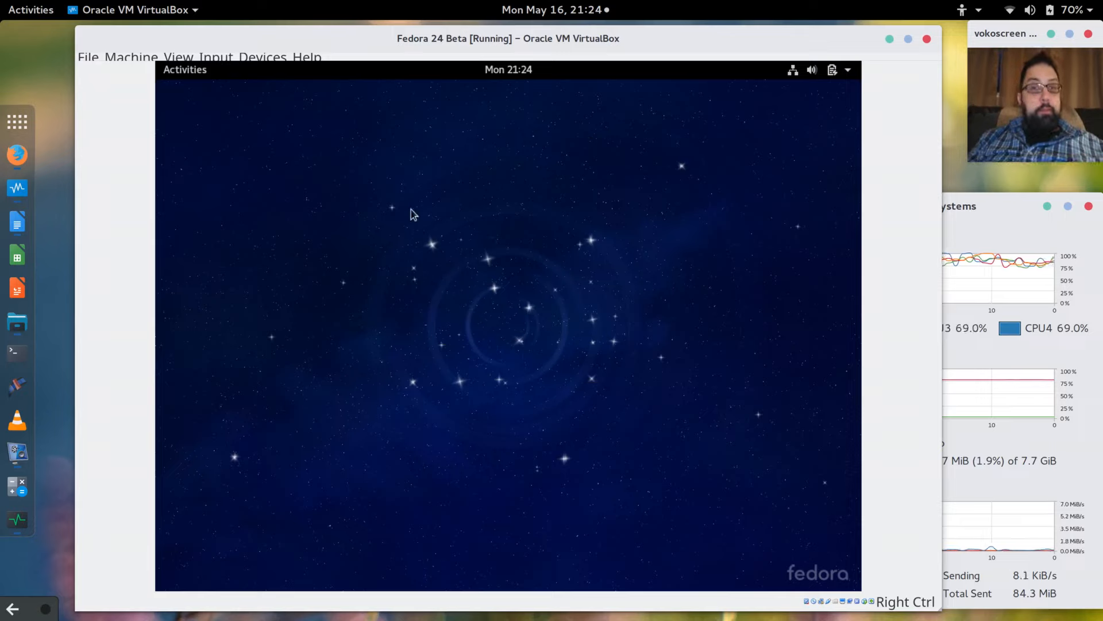
Search the guest's applications for 'terminal' and add Terminal to the favorites.
left_click(185, 72)
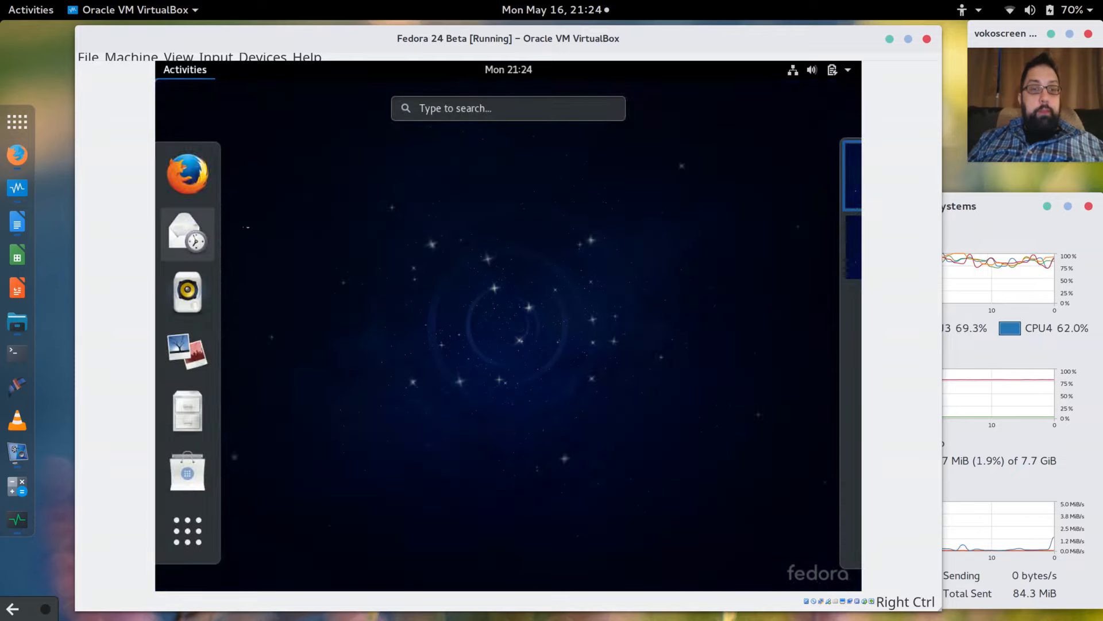
left_click(475, 111)
type("c")
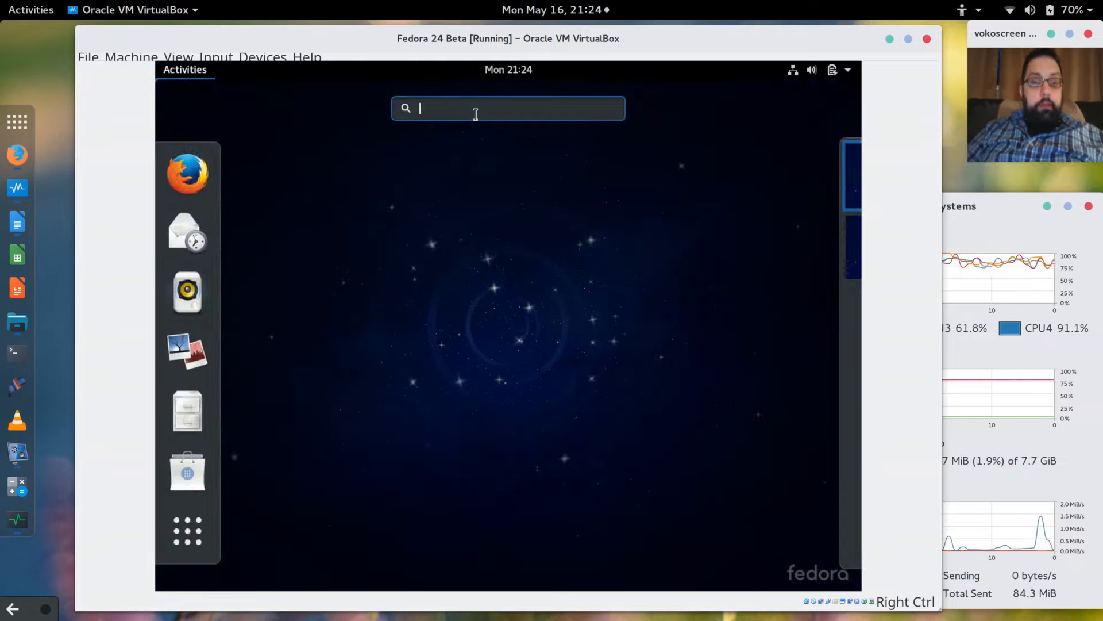
type("li")
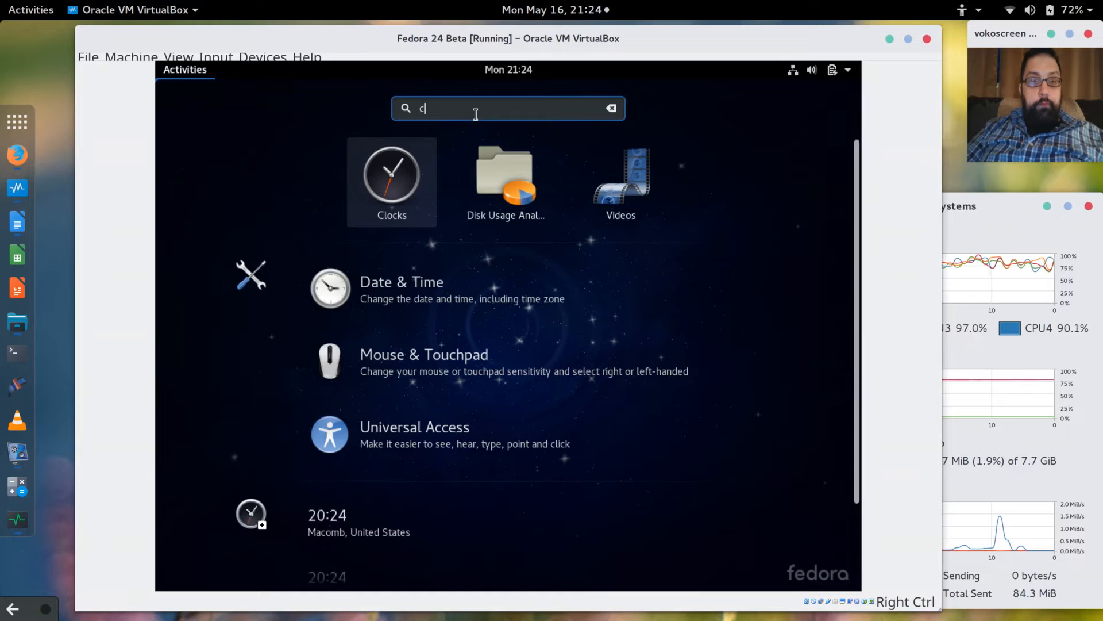
key("BackSpace")
key("BackSpace")
type("termi")
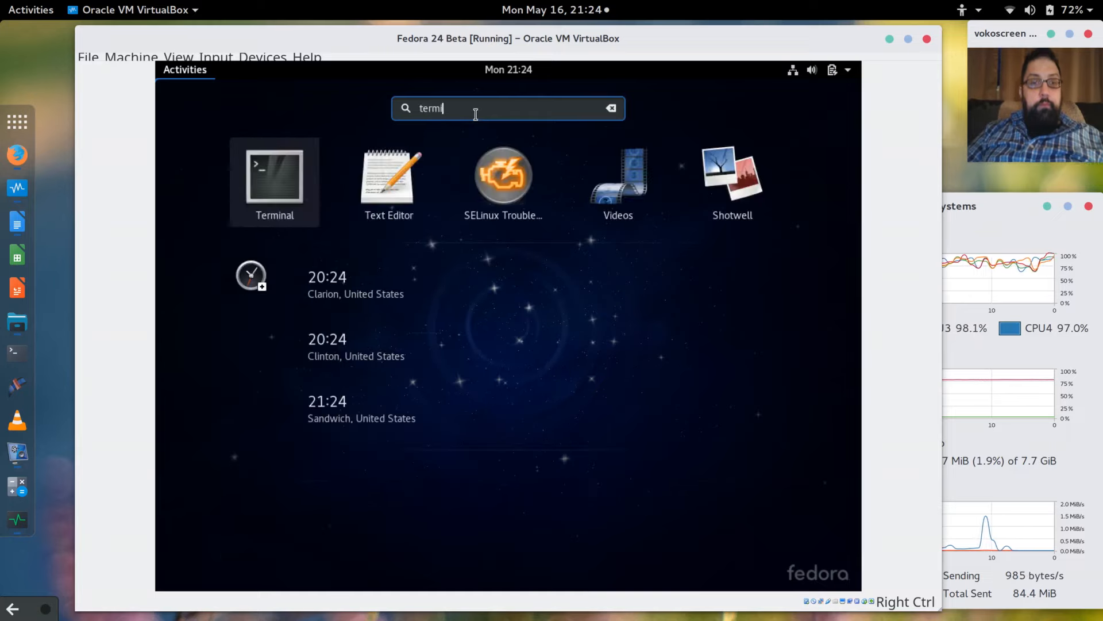
type("nal")
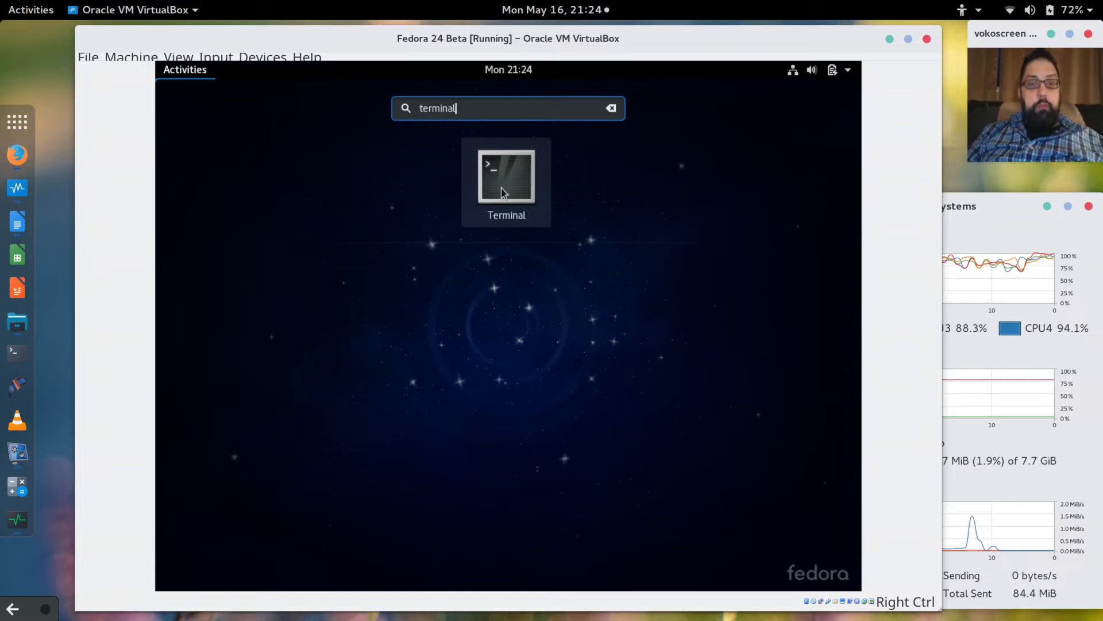
right_click(501, 187)
left_click(618, 181)
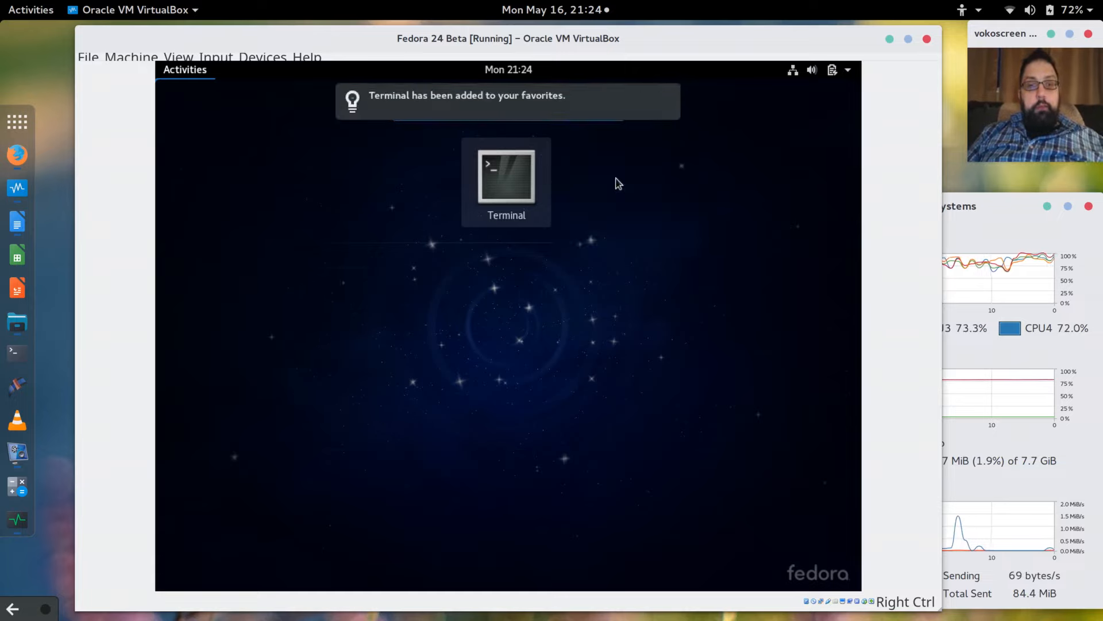
In Terminal, get a root shell with 'sudo bash' and run 'reboot'.
left_click(500, 178)
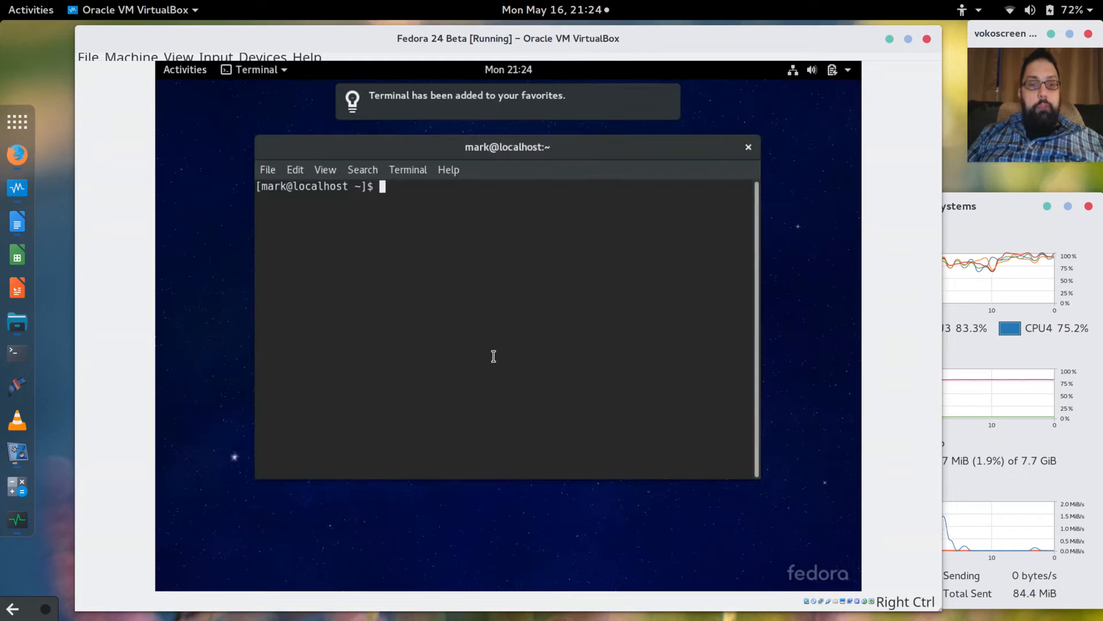
type("sudo bash")
key("Return")
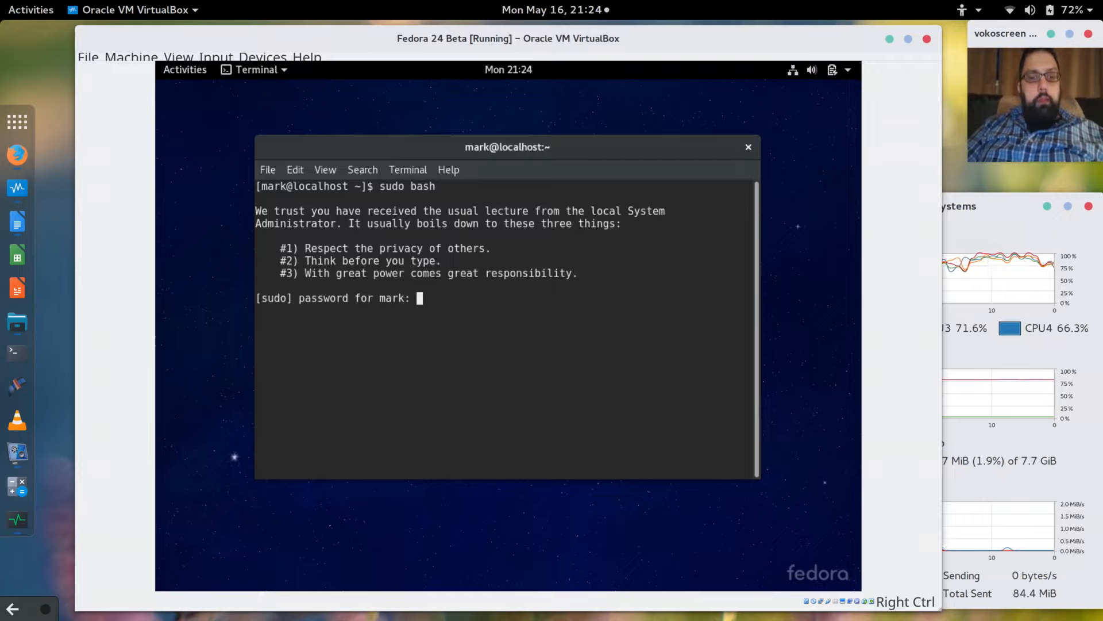
key("Return")
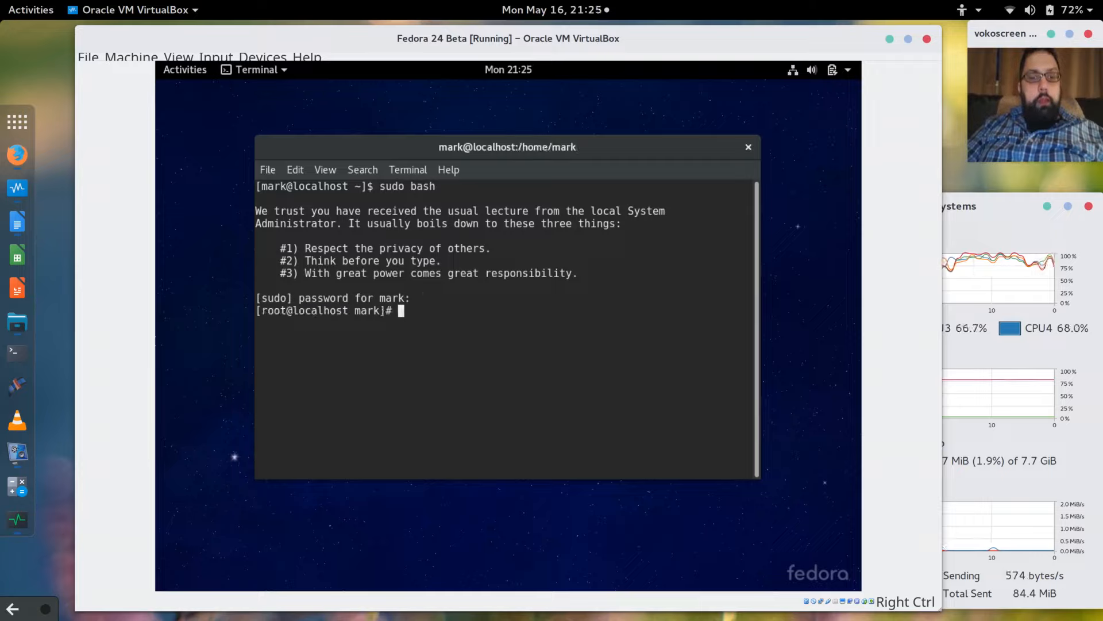
type("reboo")
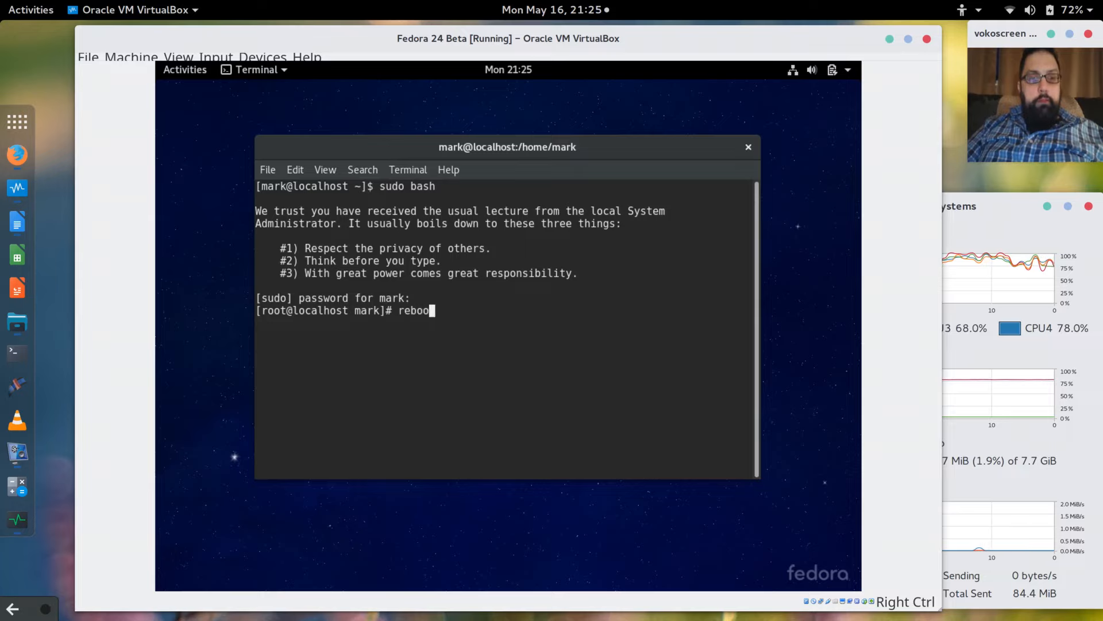
type("t")
key("Return")
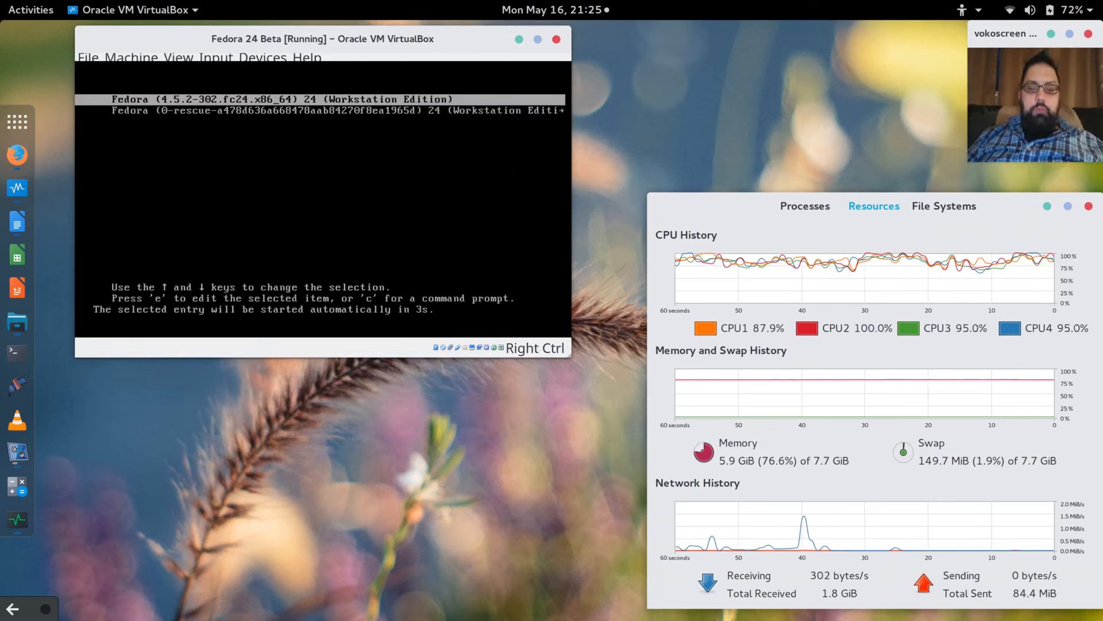
Boot the default Fedora entry, view the VM's Display settings without changes, and pick the user at login.
key("Return")
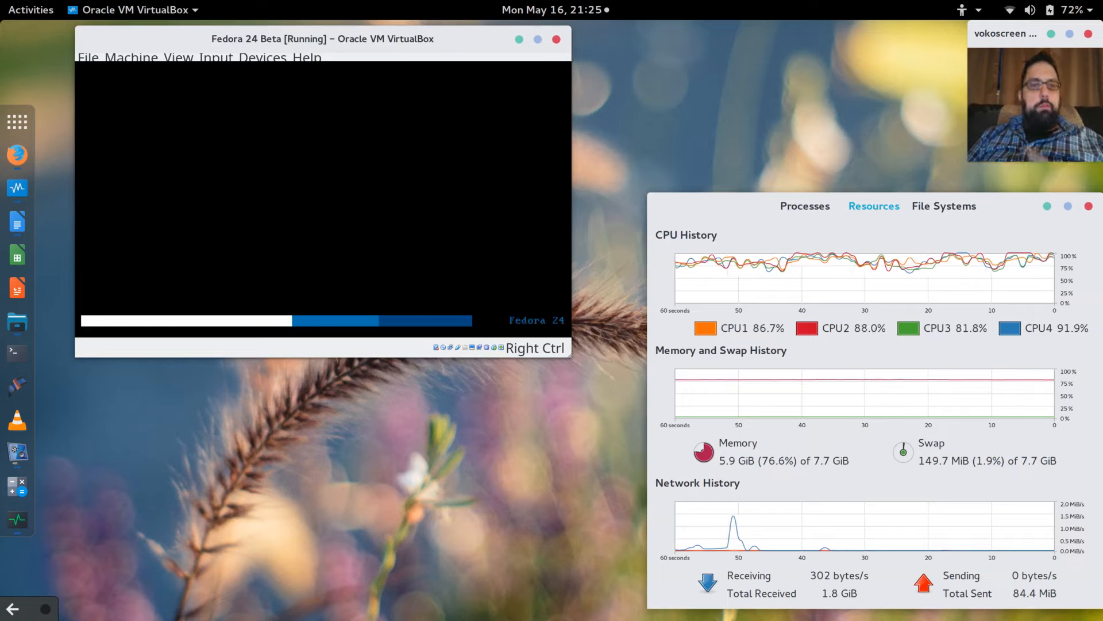
left_click(136, 60)
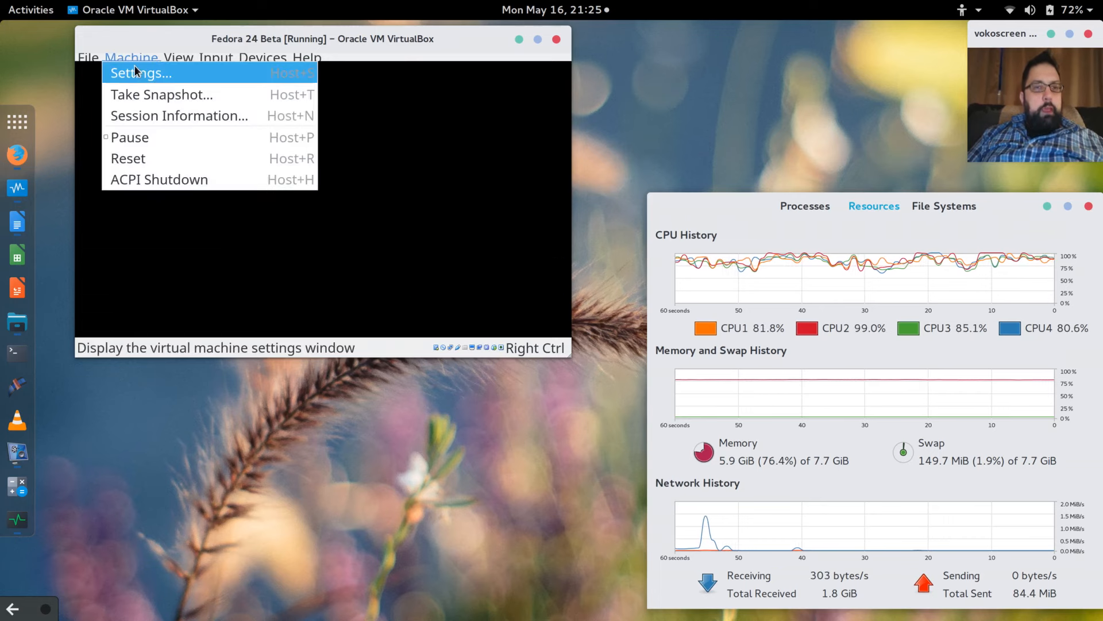
left_click(135, 71)
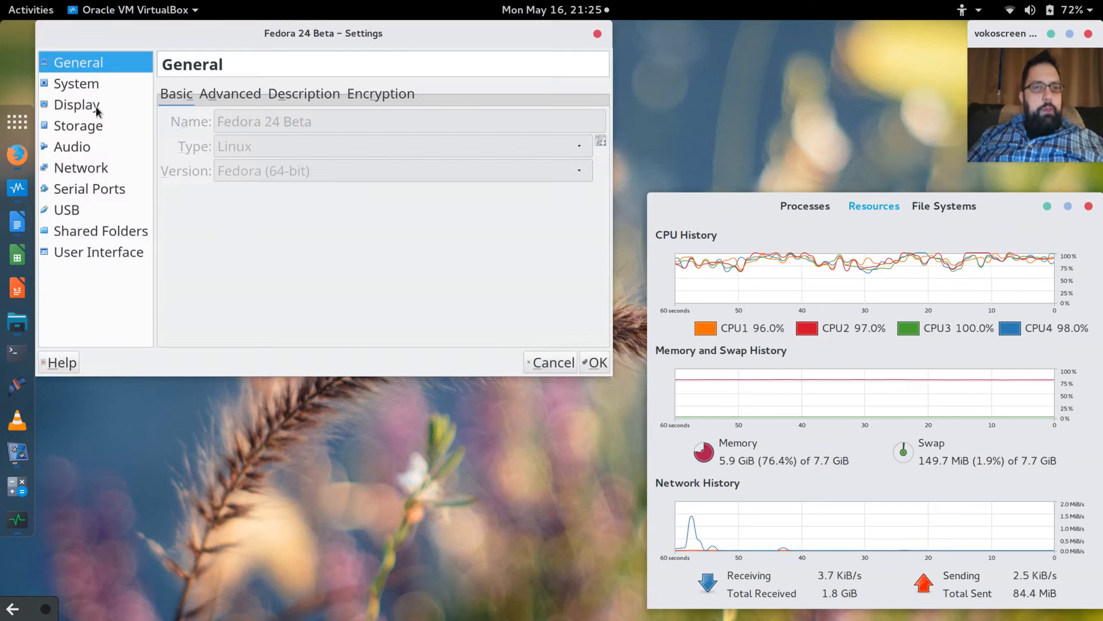
left_click(93, 109)
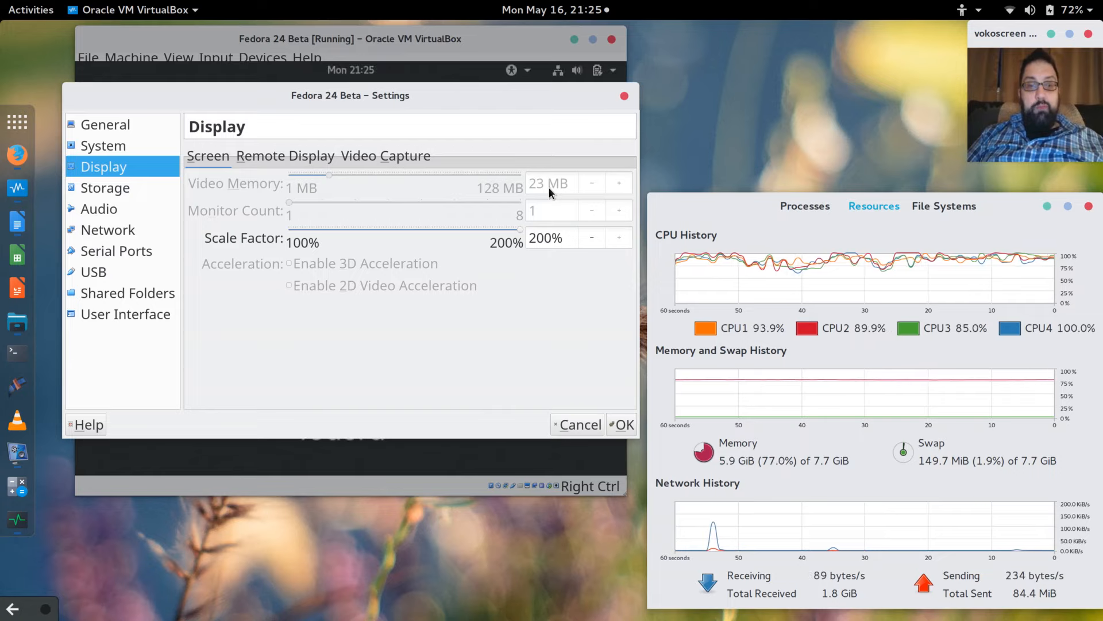
left_click(587, 428)
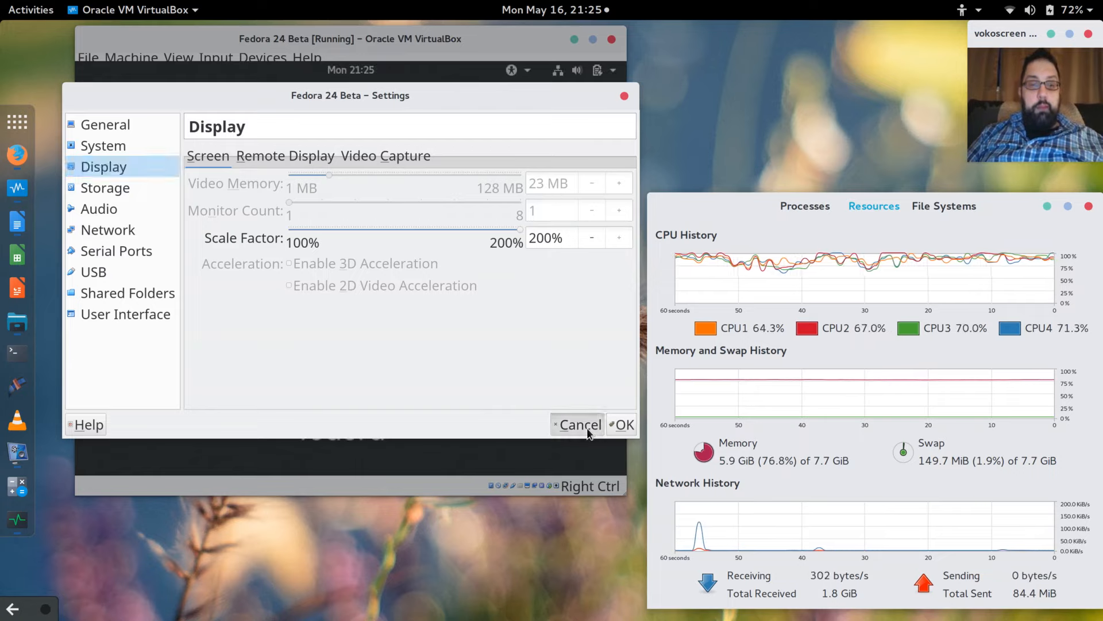
left_click(310, 264)
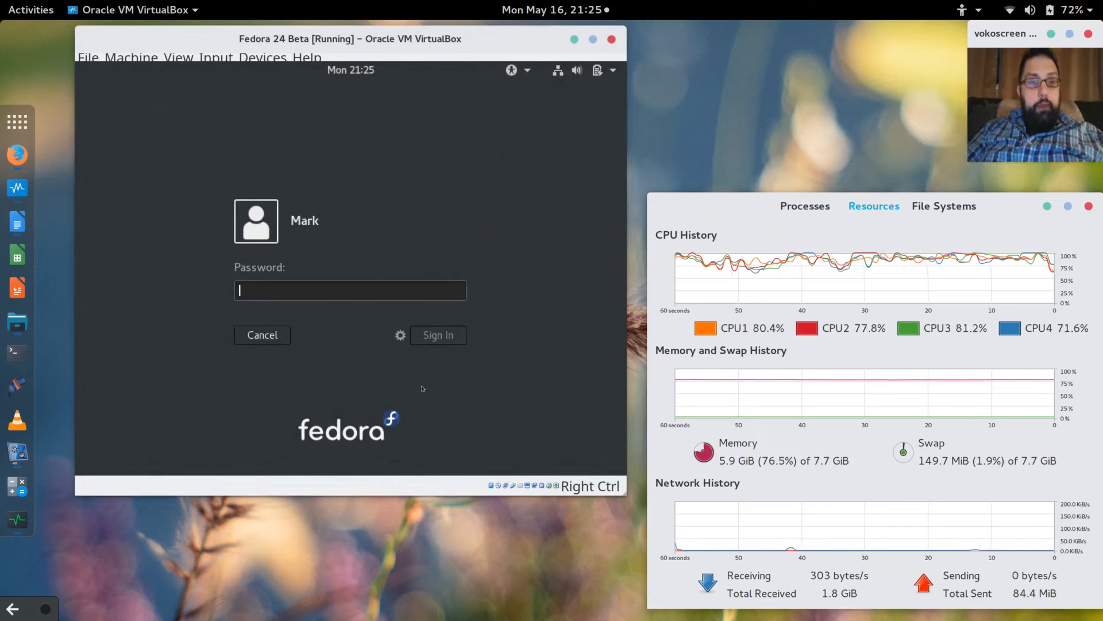
Enter the user's password at the Fedora login to start the session.
type("pas")
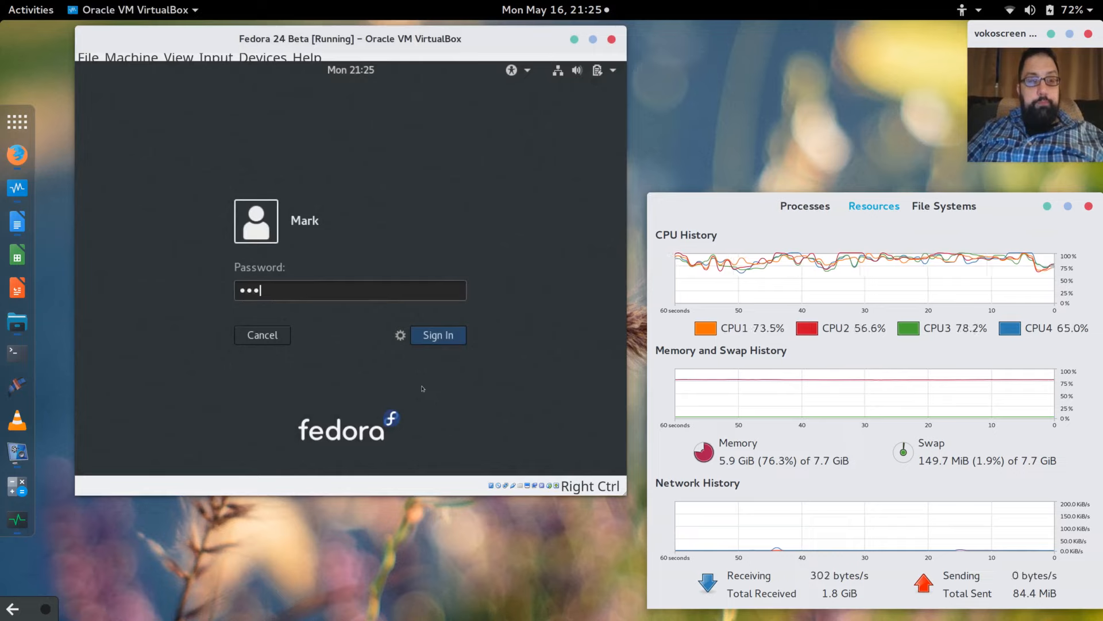
type("••••••")
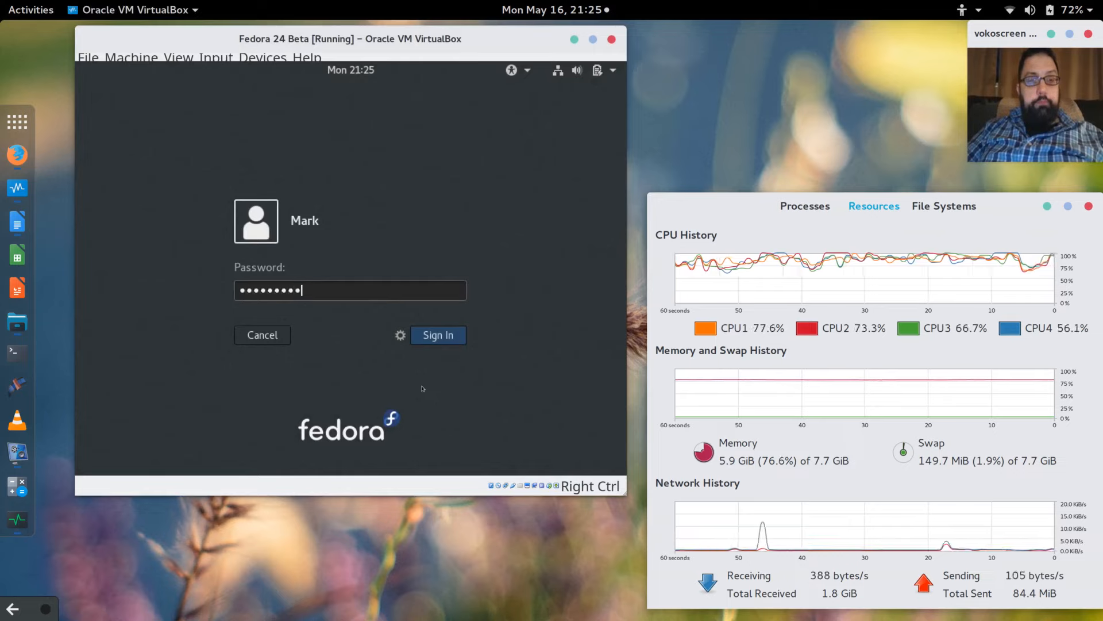
key("Return")
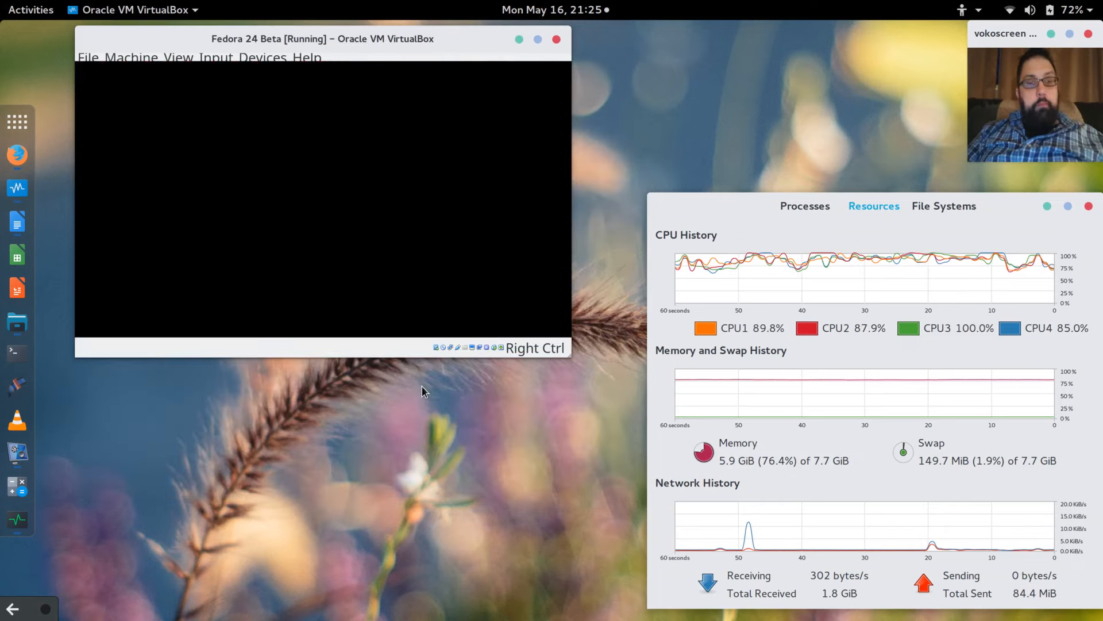
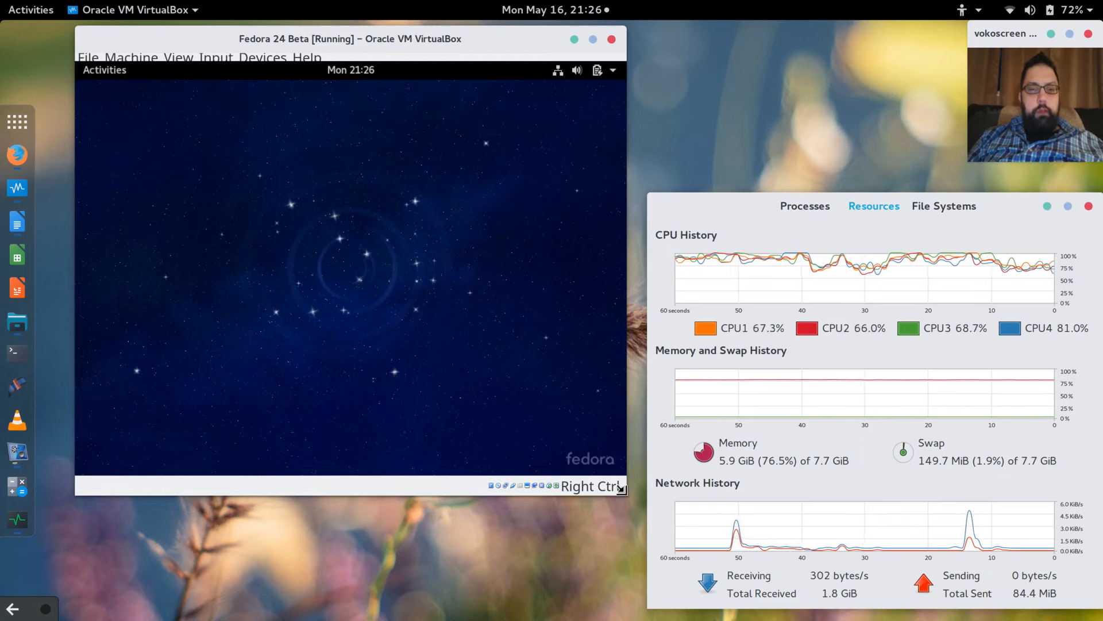
Enlarge the Fedora 24 Beta VM window and shift it slightly left.
left_click_drag(624, 490, 737, 557)
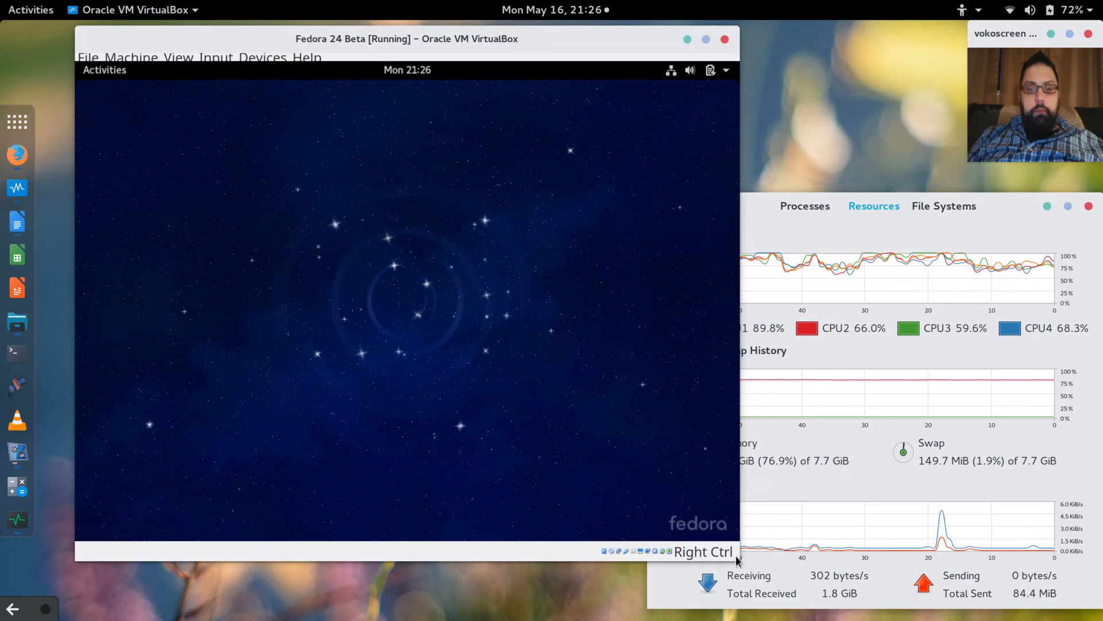
left_click_drag(739, 561, 917, 606)
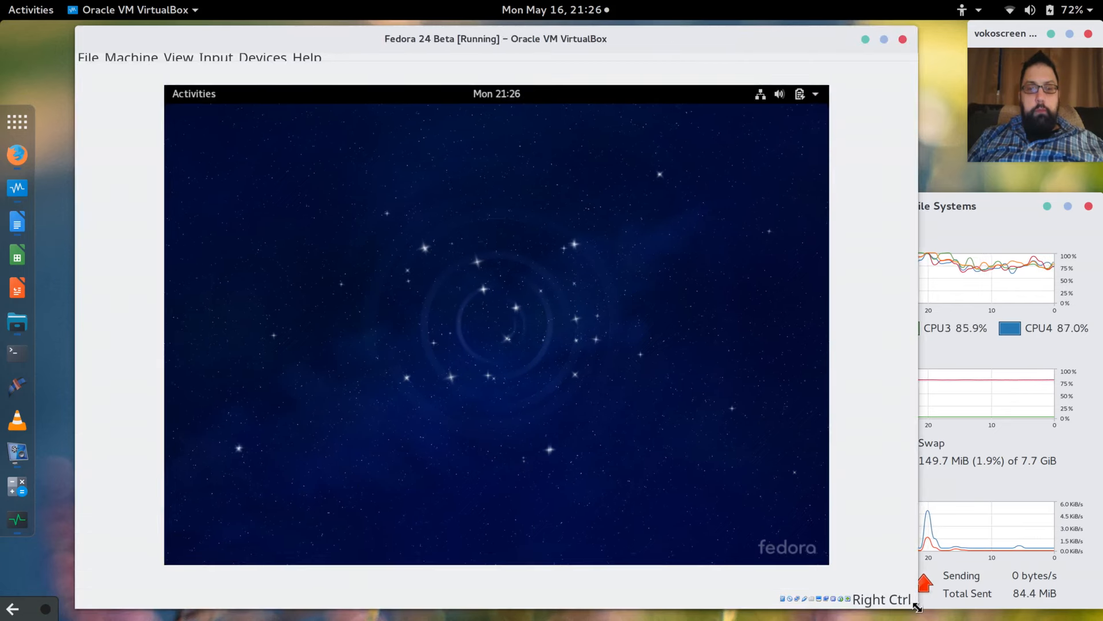
left_click_drag(567, 40, 548, 40)
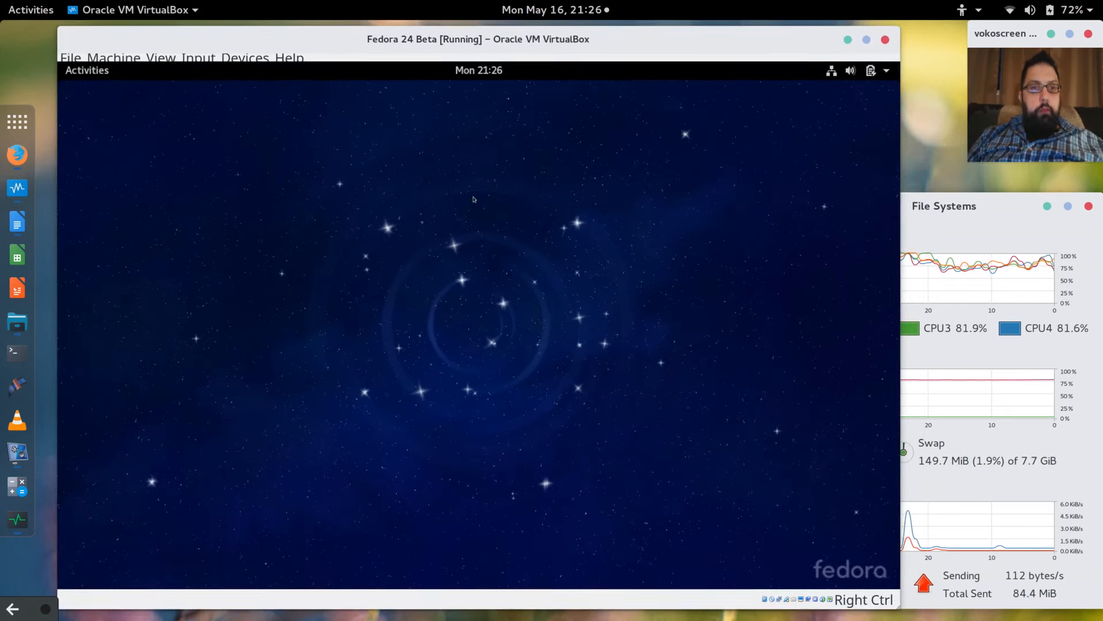
Bring the VM window forward and show the guest's full application grid.
left_click(94, 75)
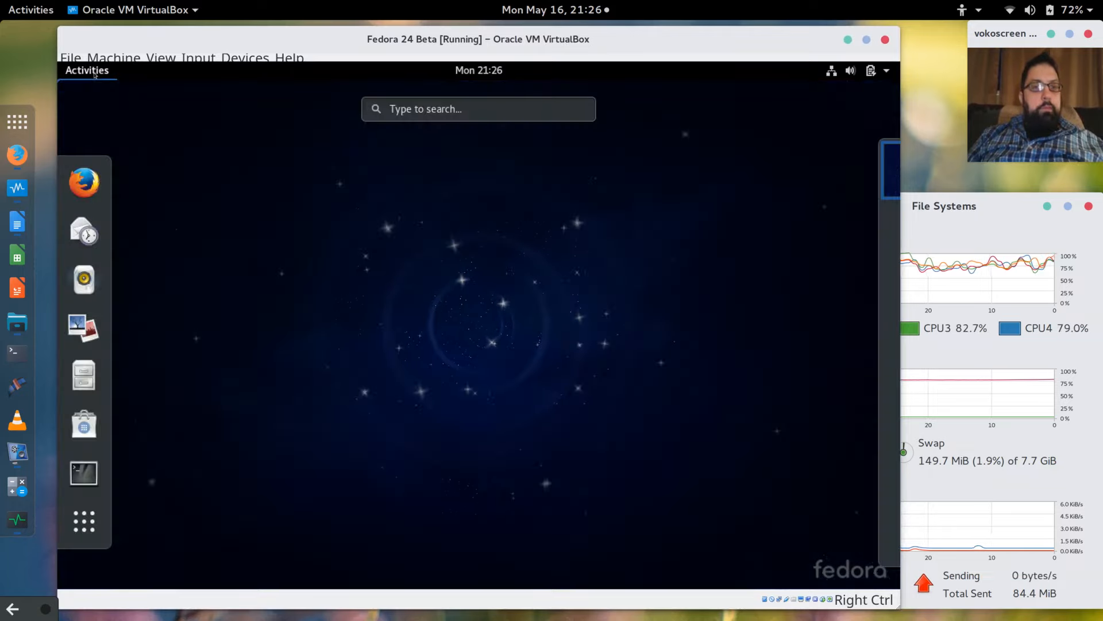
left_click(463, 126)
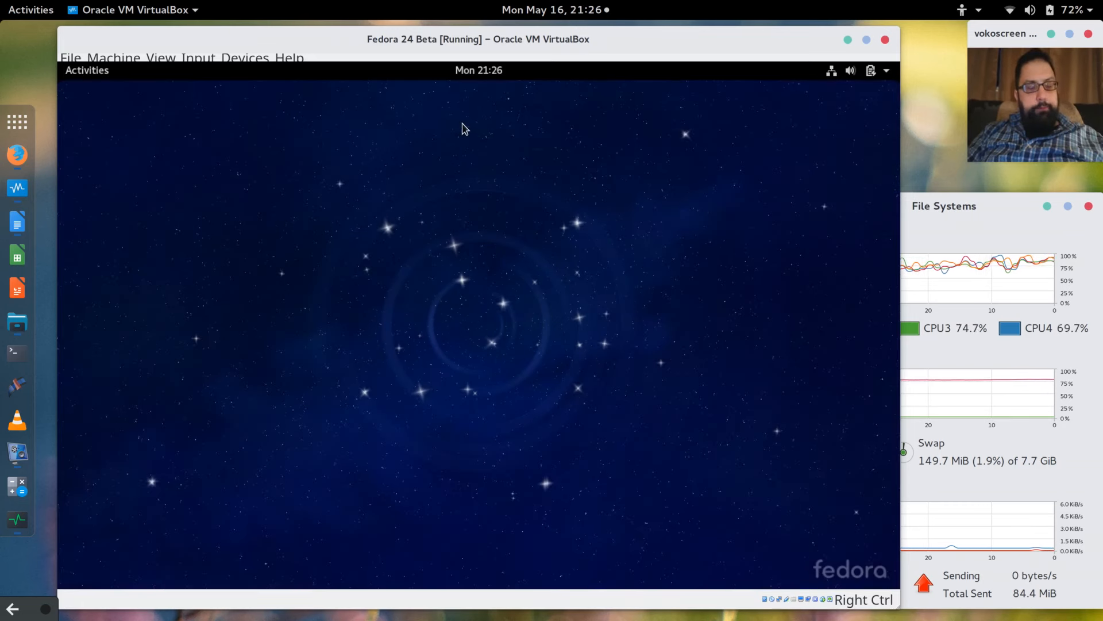
key("super")
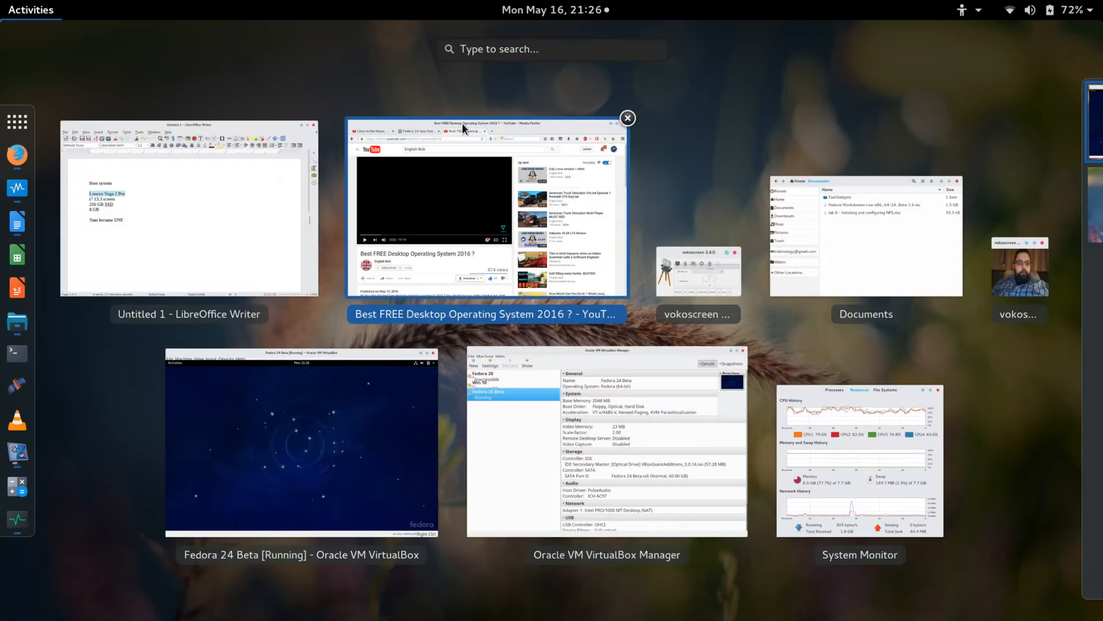
left_click(328, 418)
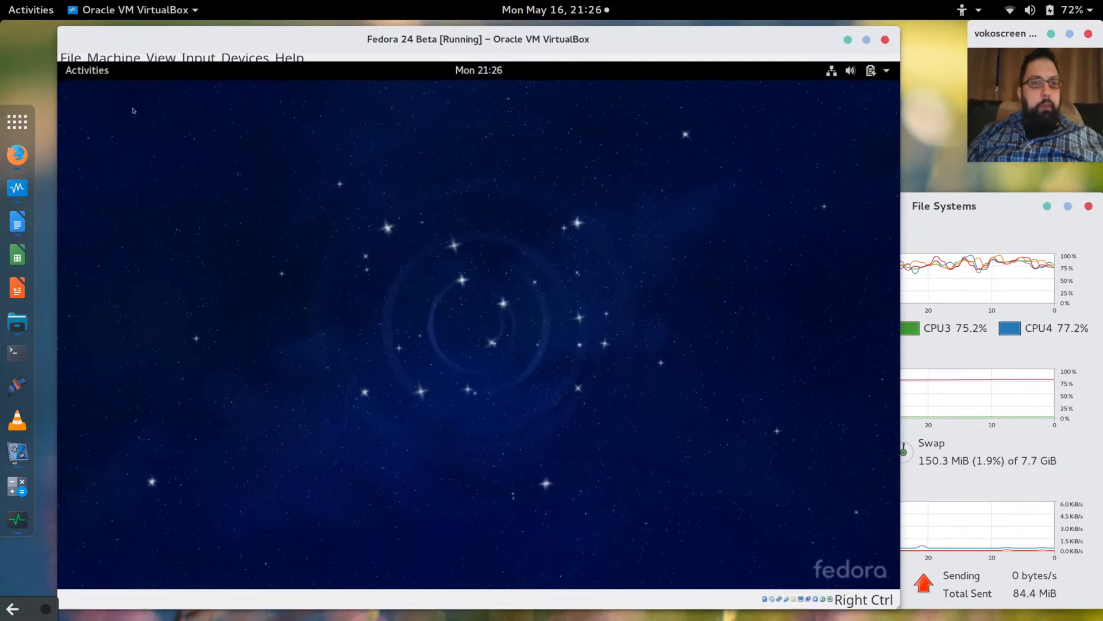
left_click(99, 73)
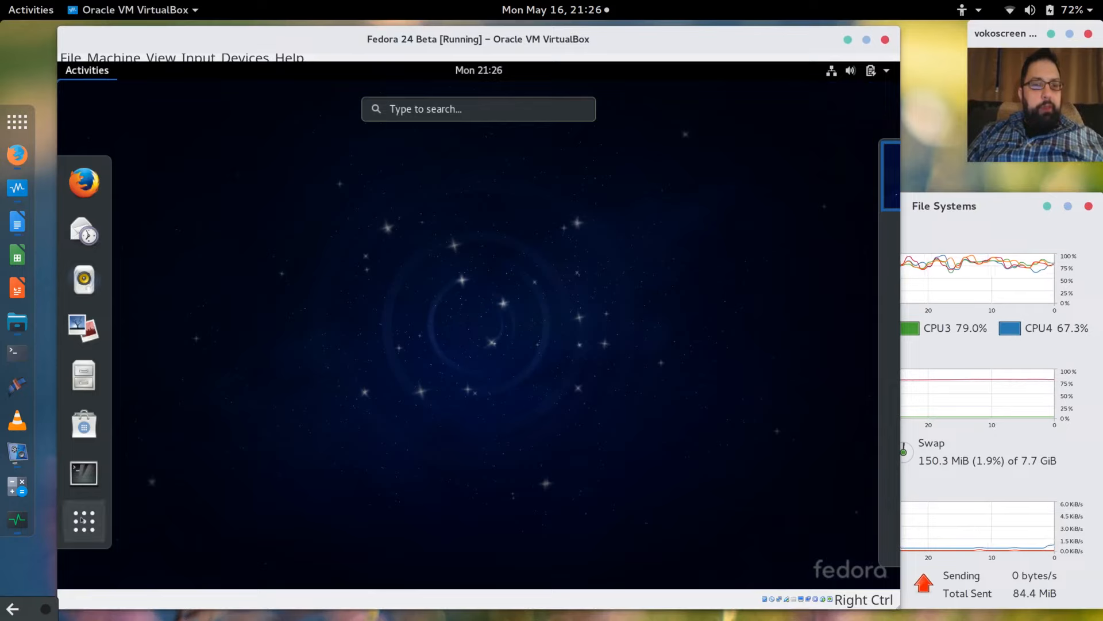
left_click(84, 521)
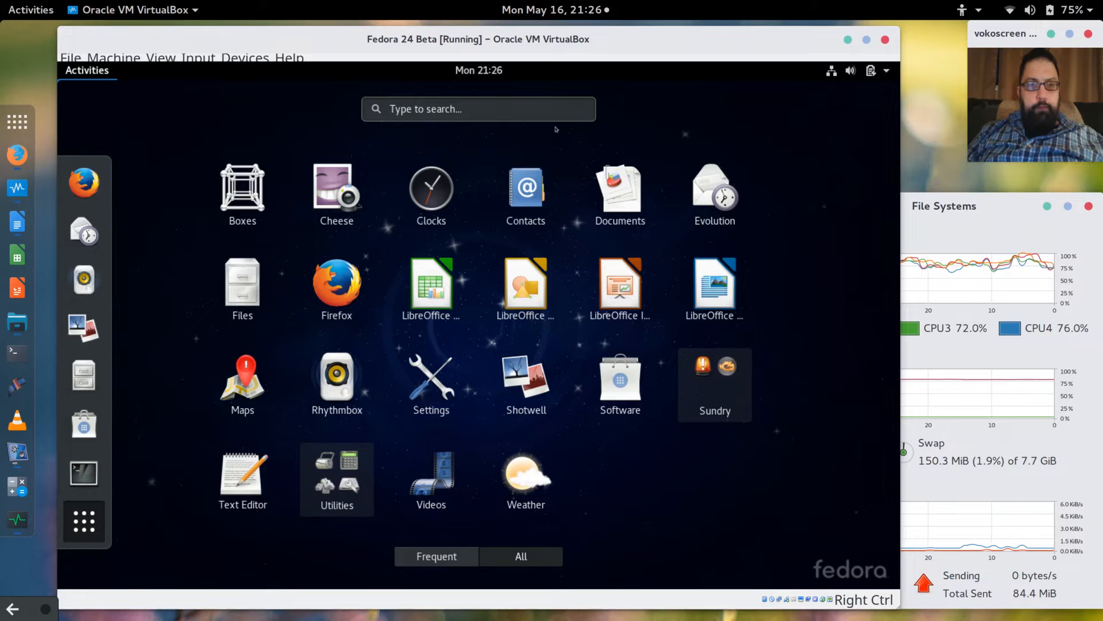
Launch guest Settings via a 'setti' search, view Mouse & Touchpad, then return to All Settings.
type("s")
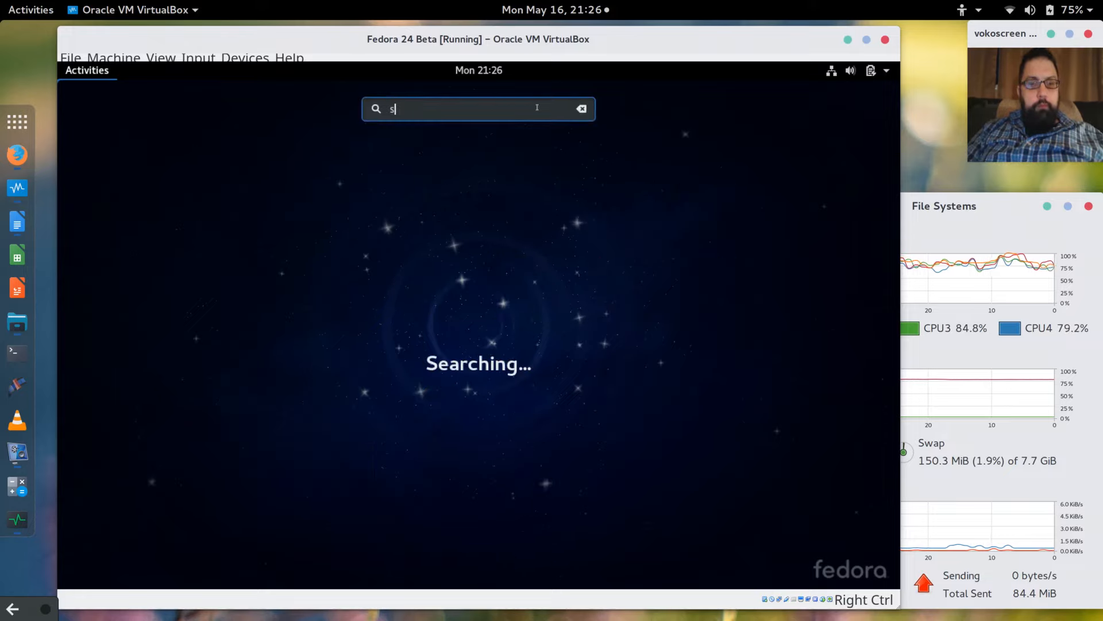
type("etting")
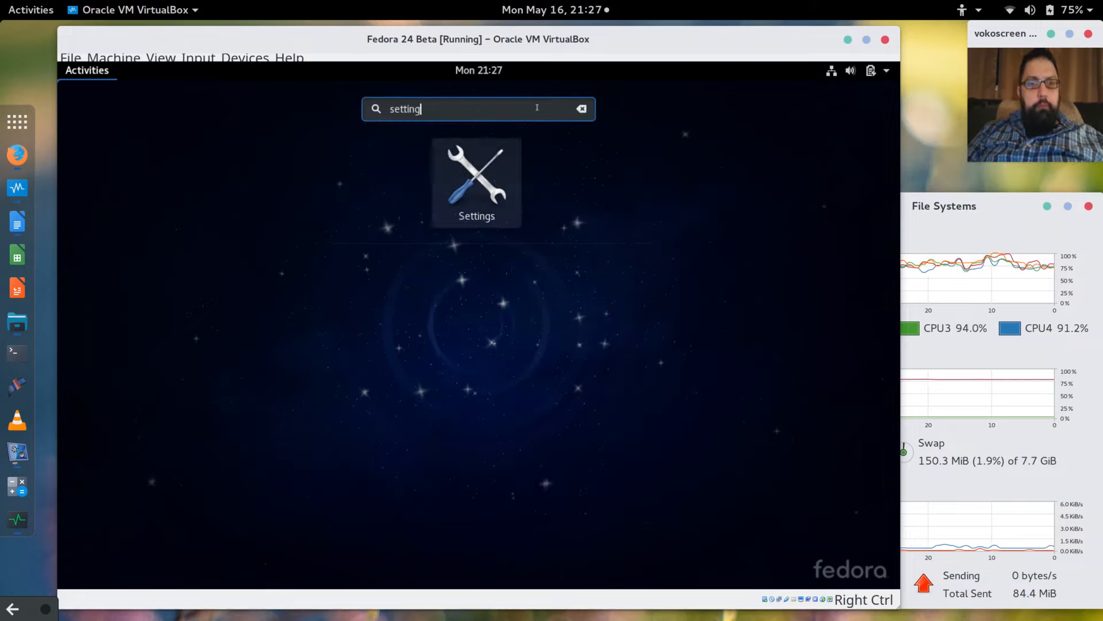
left_click(474, 179)
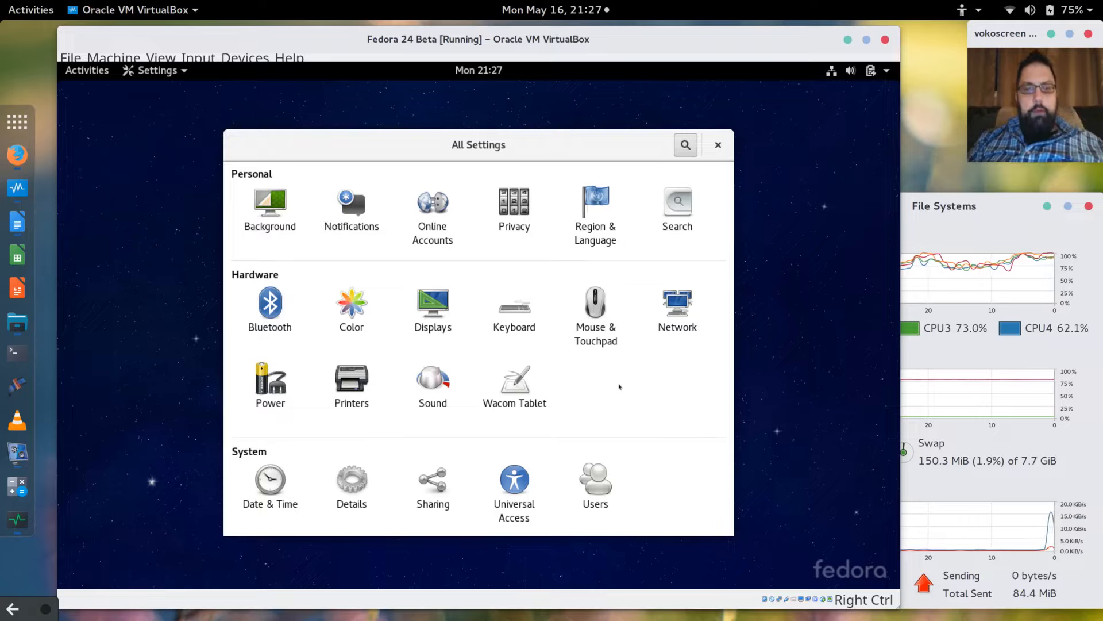
left_click(597, 313)
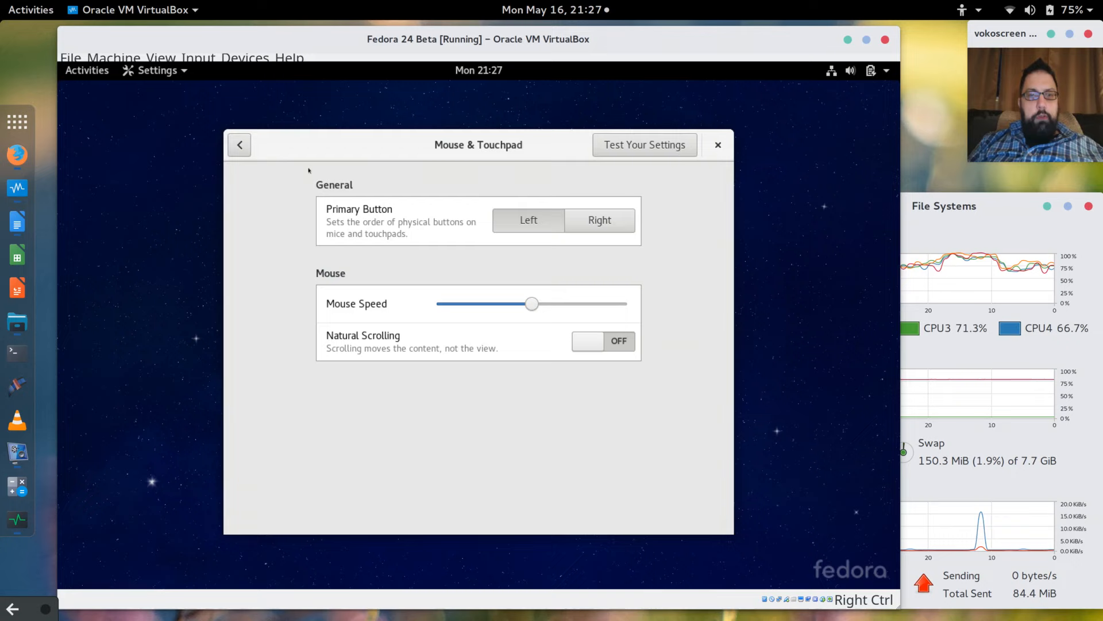
left_click(240, 145)
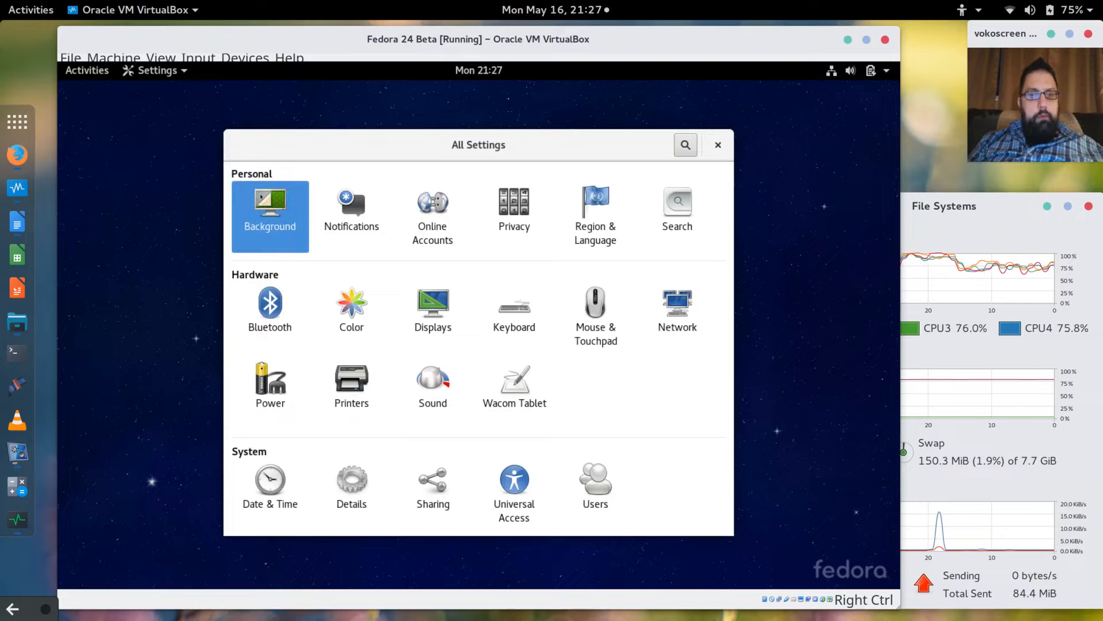
Set the guest desktop background to the green leaf wallpaper and return to All Settings.
left_click(271, 221)
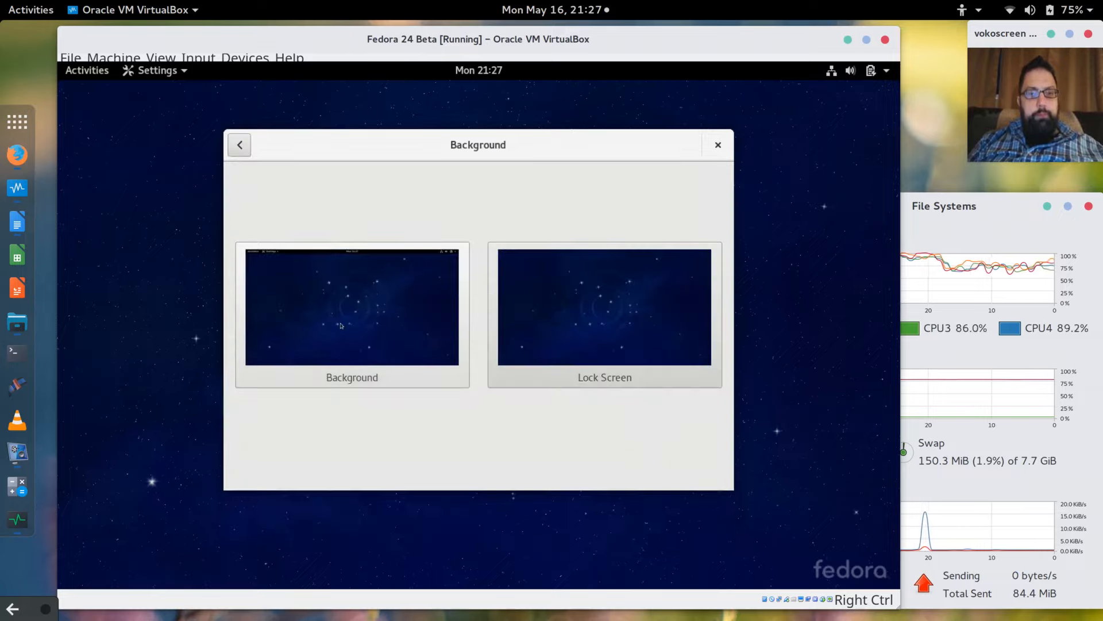
left_click(496, 370)
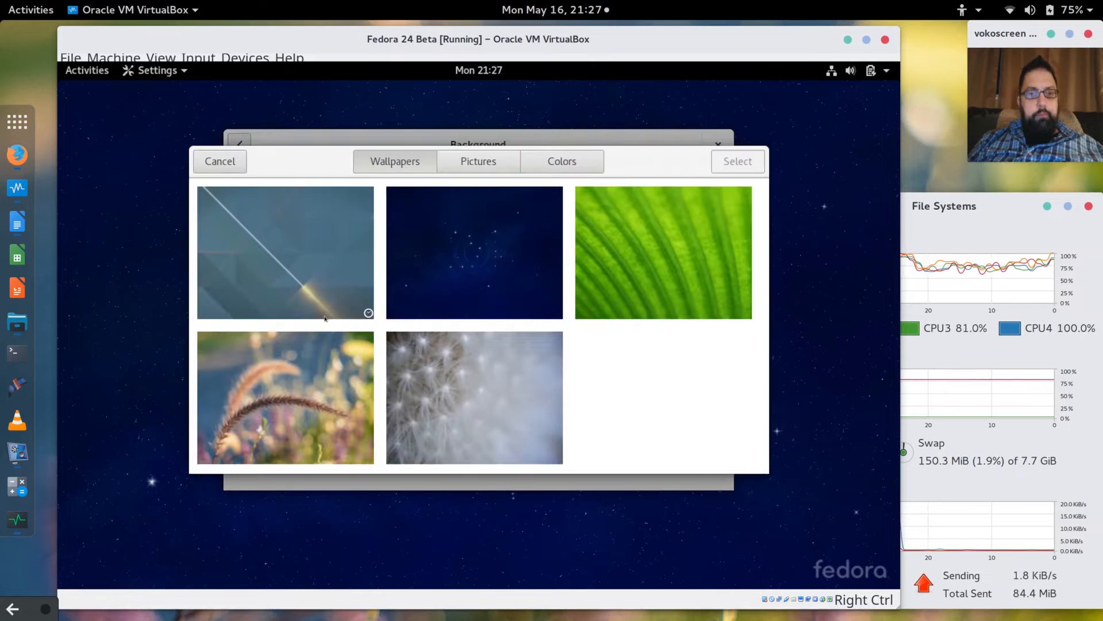
scroll(411, 461, "down", 3)
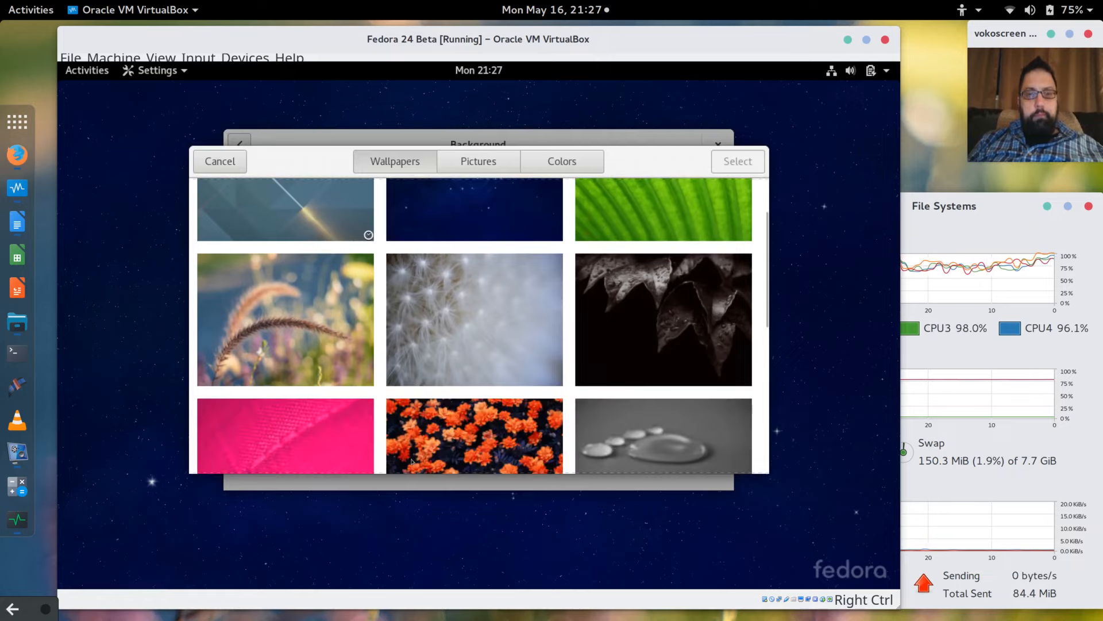
scroll(412, 461, "up", 3)
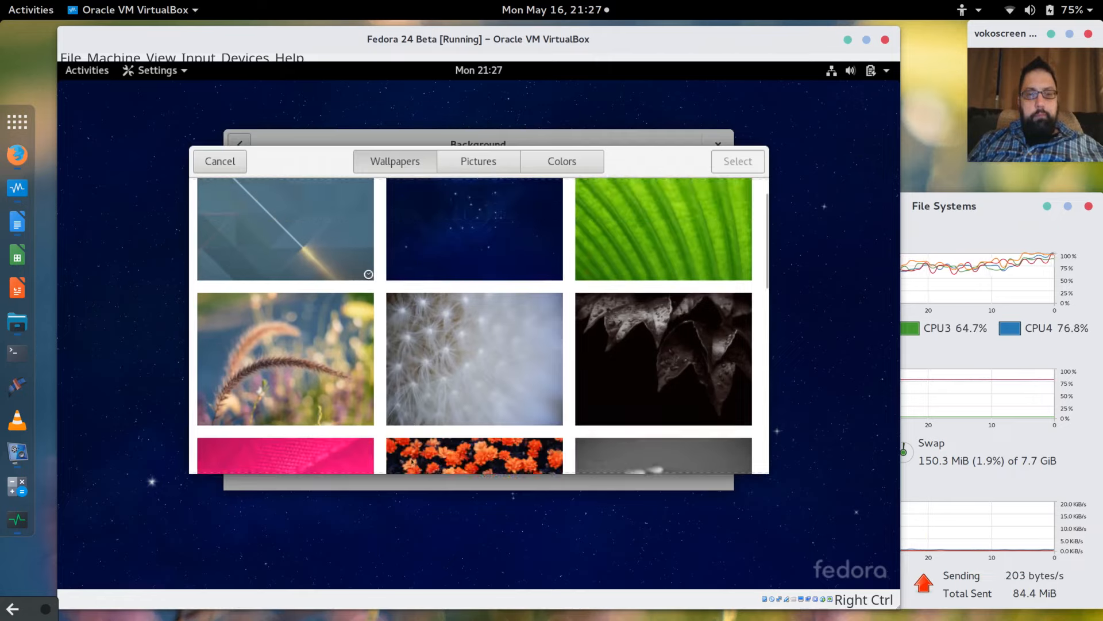
left_click(643, 274)
double_click(643, 273)
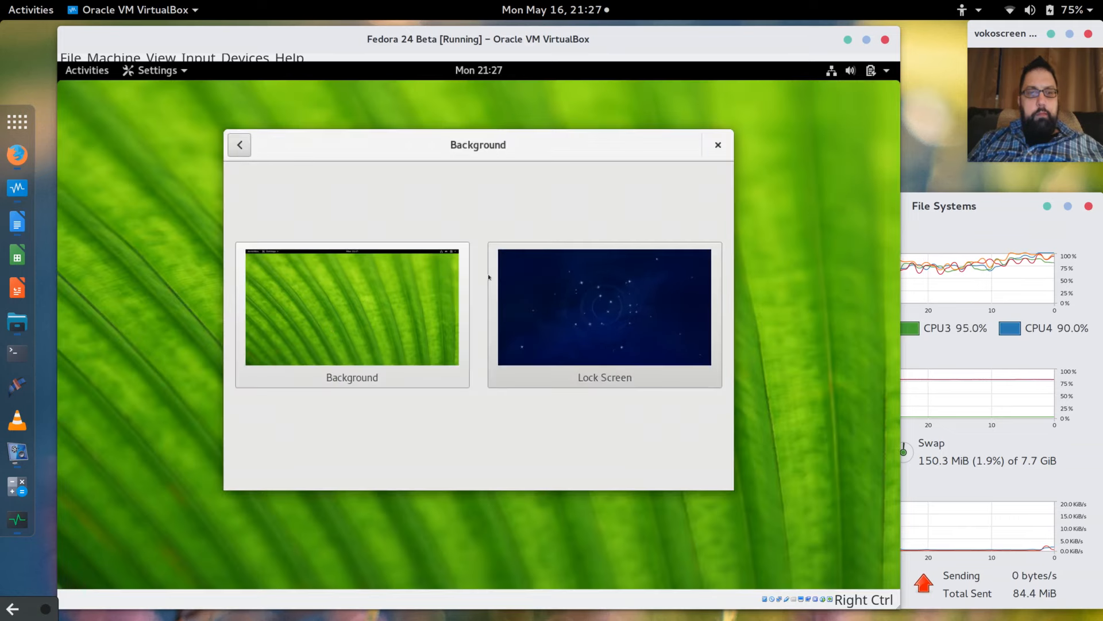
left_click(240, 146)
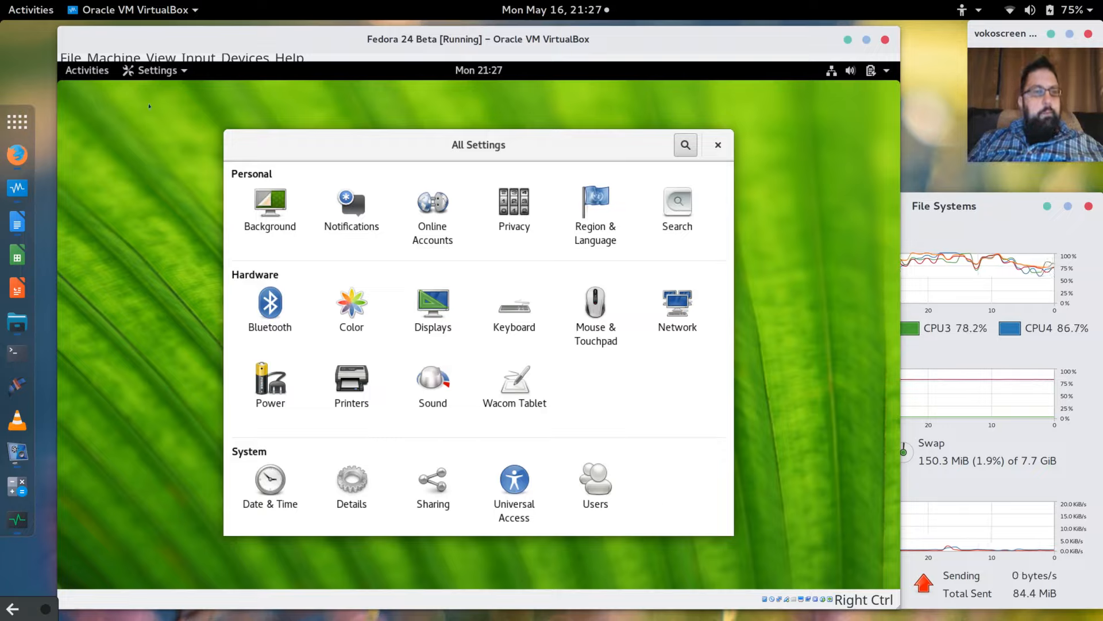
Open a guest Terminal and get a root shell with 'sudo bash' and the user's password.
left_click(87, 70)
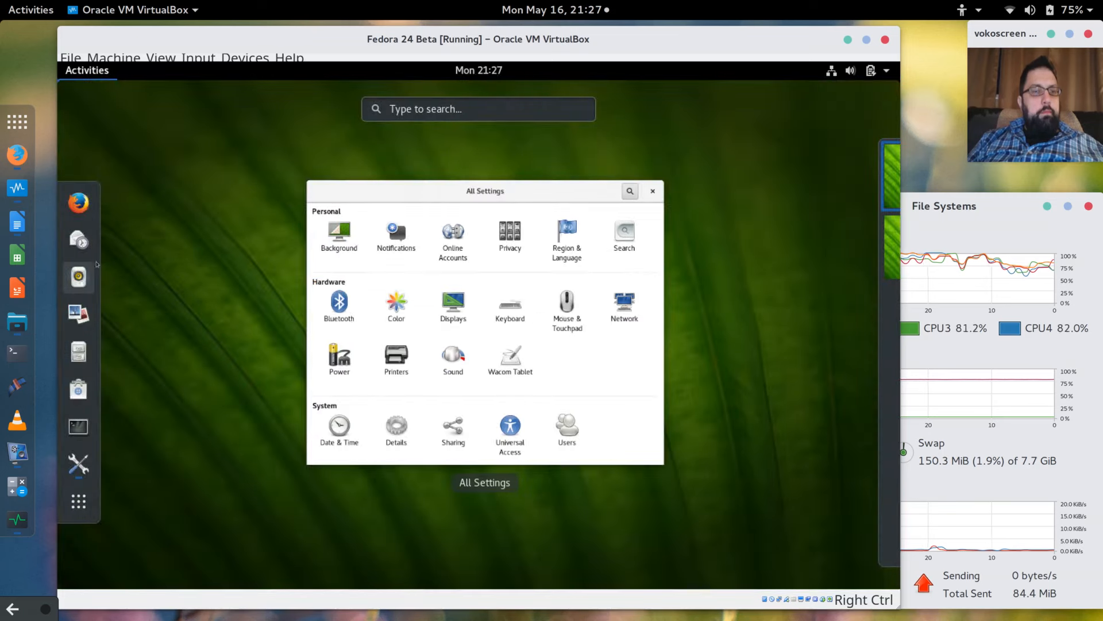
left_click(78, 426)
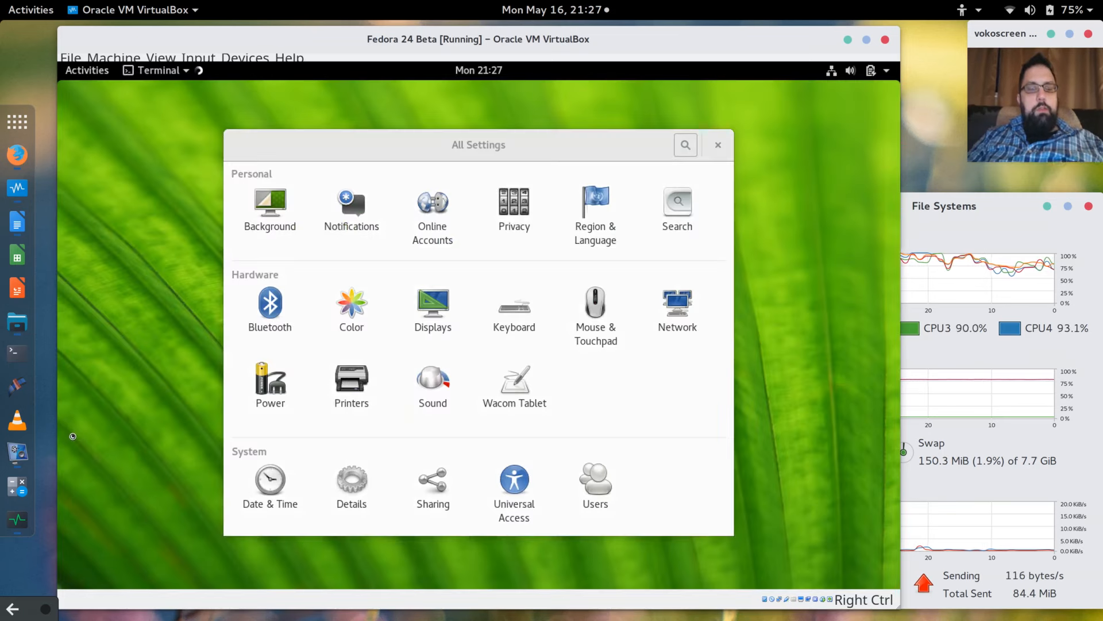
type("sudo bash")
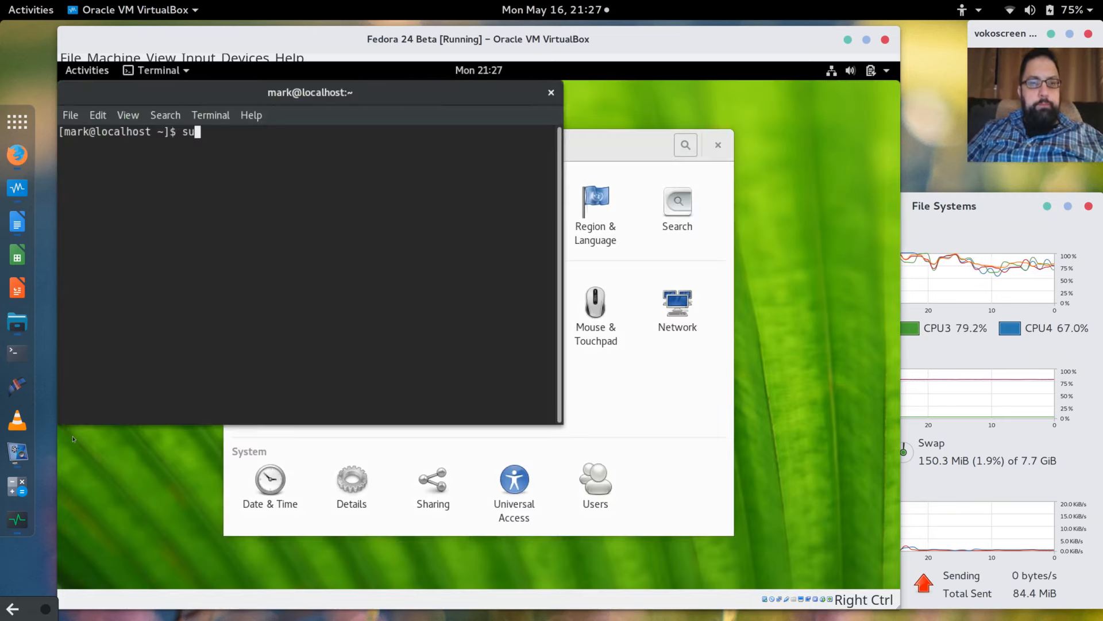
key("Return")
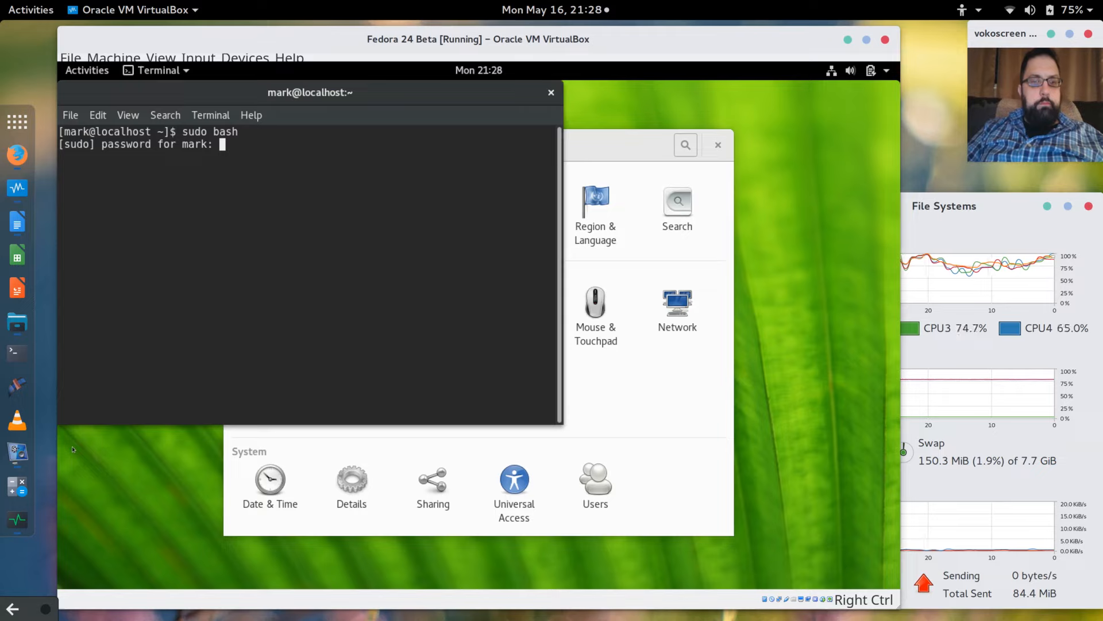
key("Return")
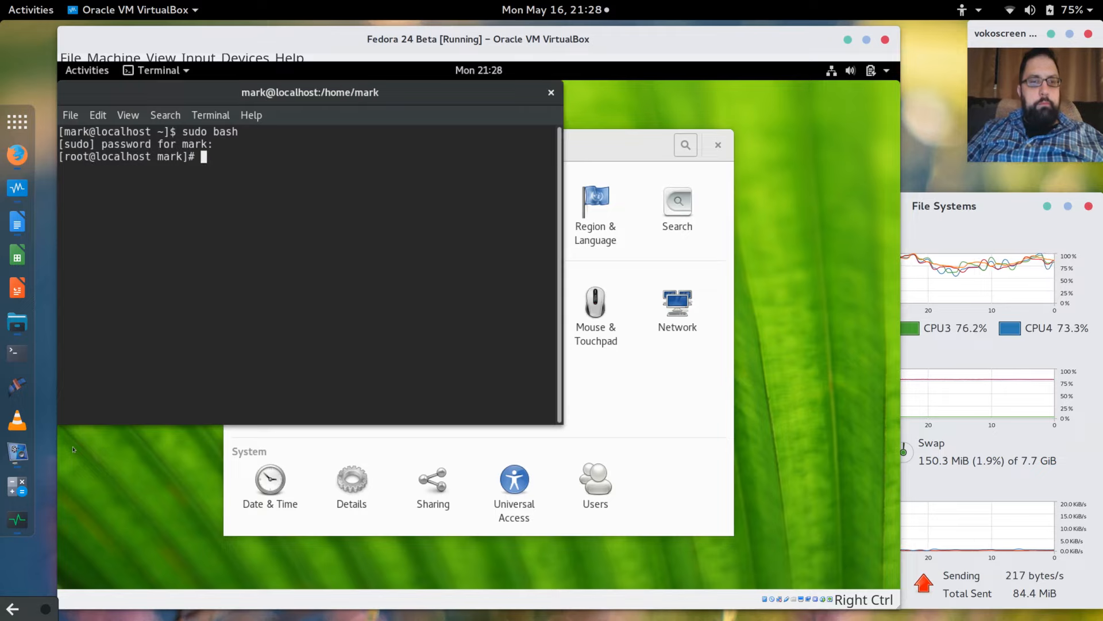
Check the kernel with 'uname -r' (4.5.2-302.fc24.x86_64) and start 'dnf update'.
type("uname -r")
key("Return")
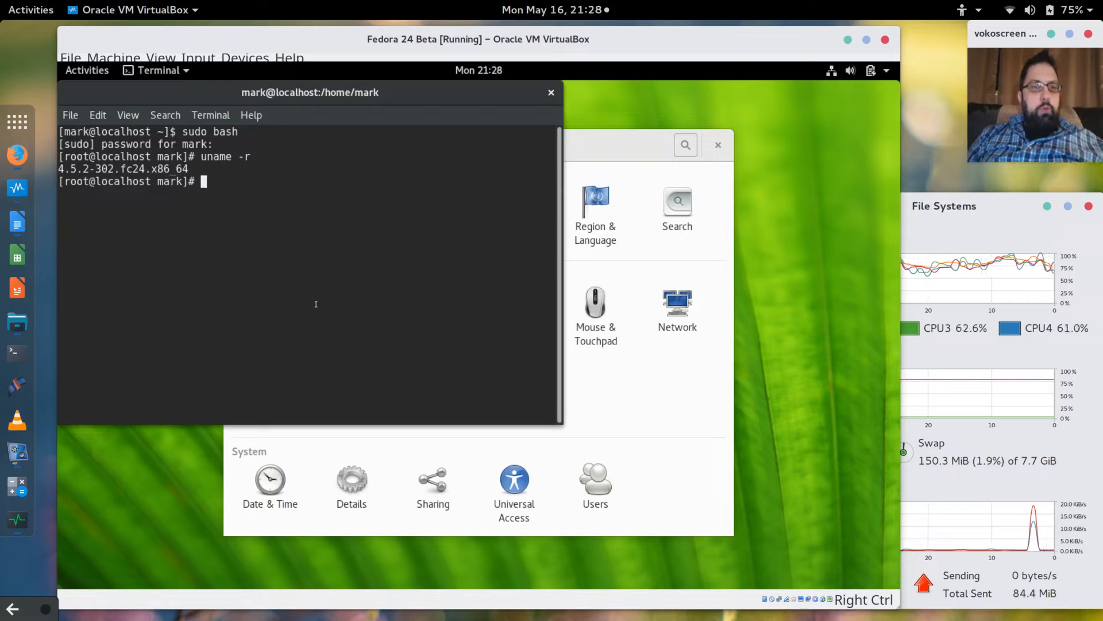
type("dnf ")
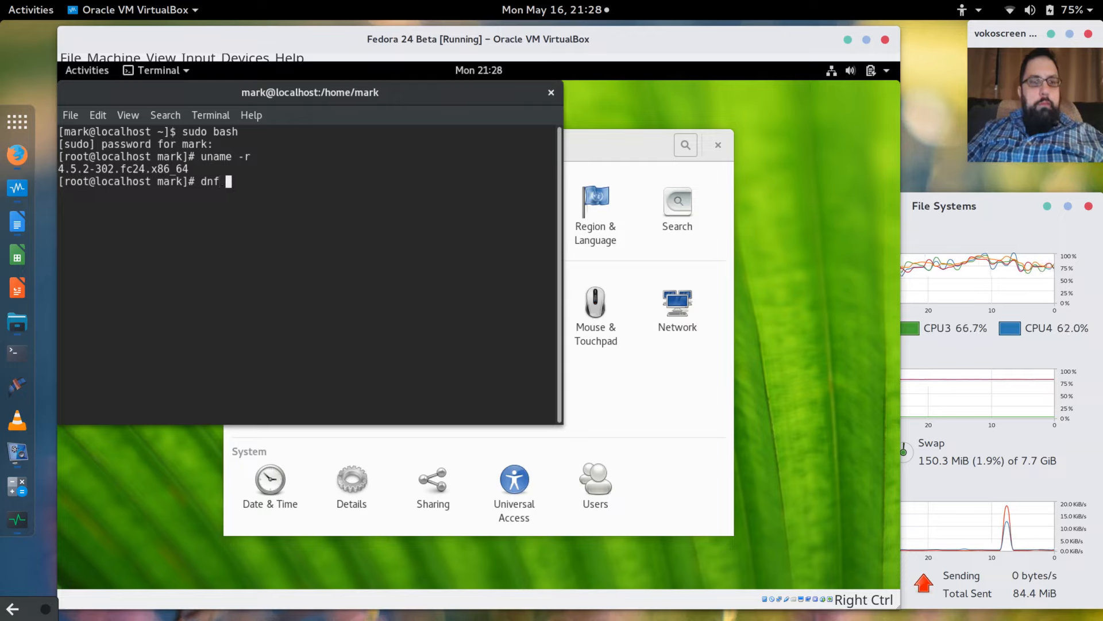
type("update")
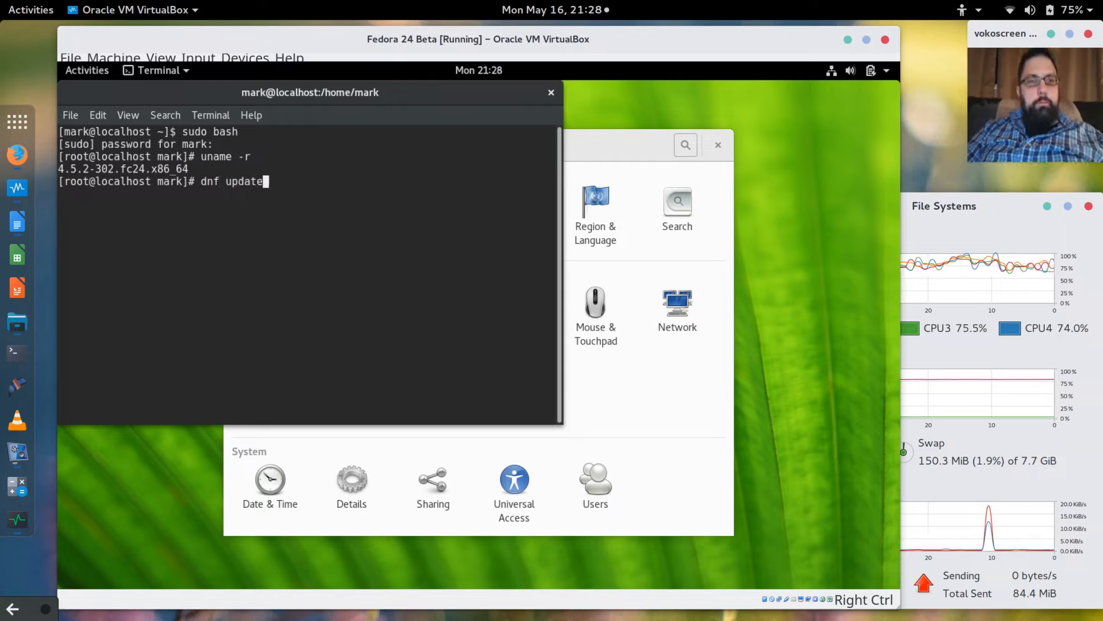
key("Return")
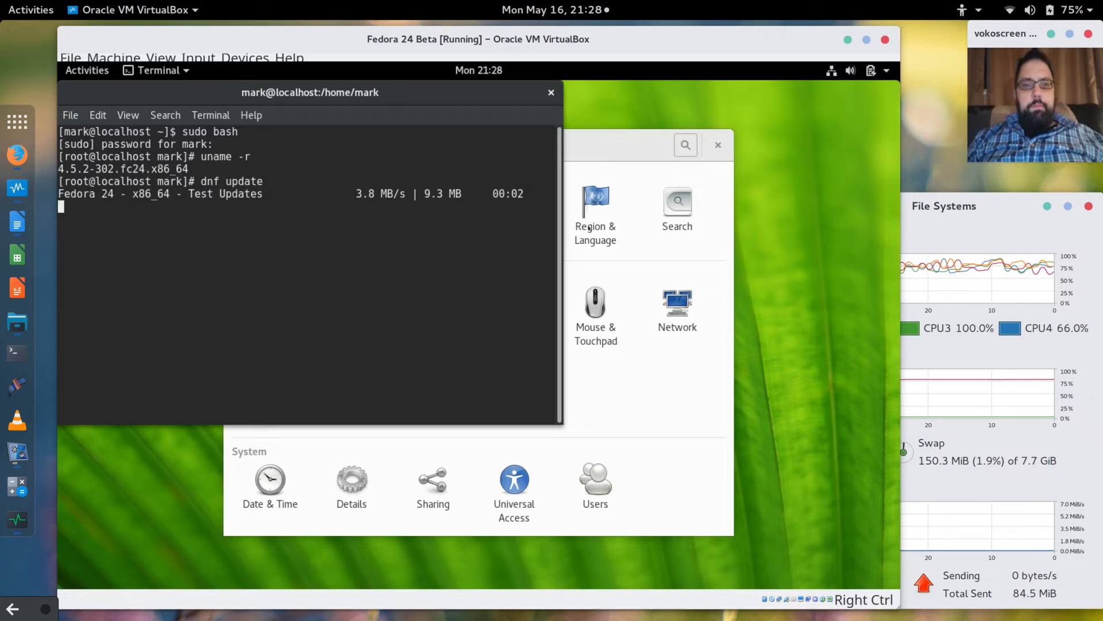
Move Settings off the terminal, check the dnf summary, and open the Power panel.
left_click_drag(630, 150, 722, 169)
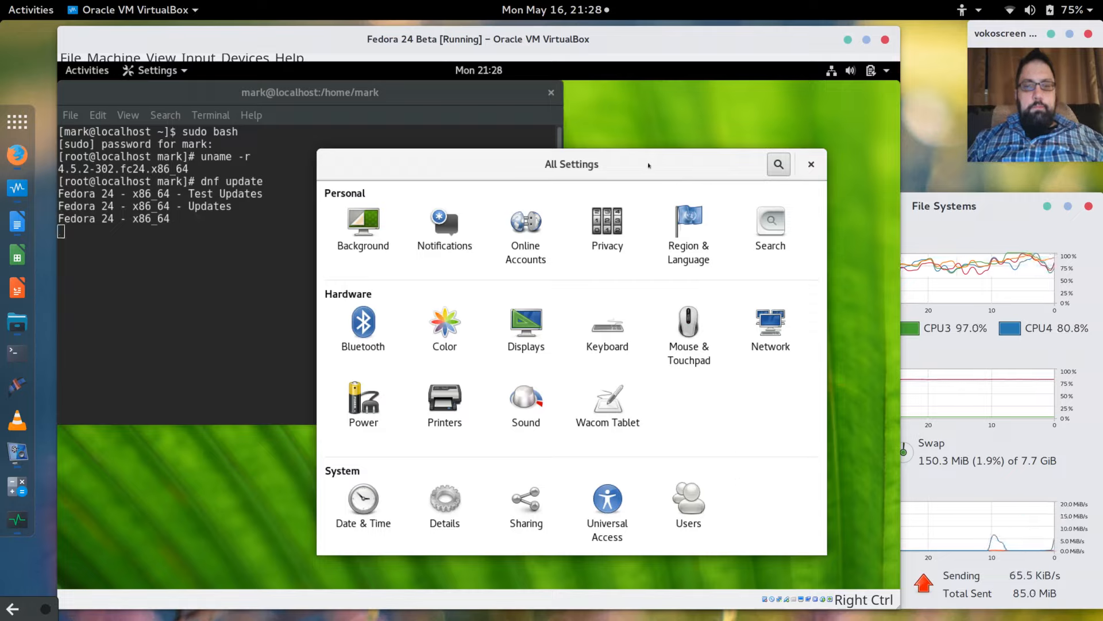
left_click_drag(648, 166, 686, 182)
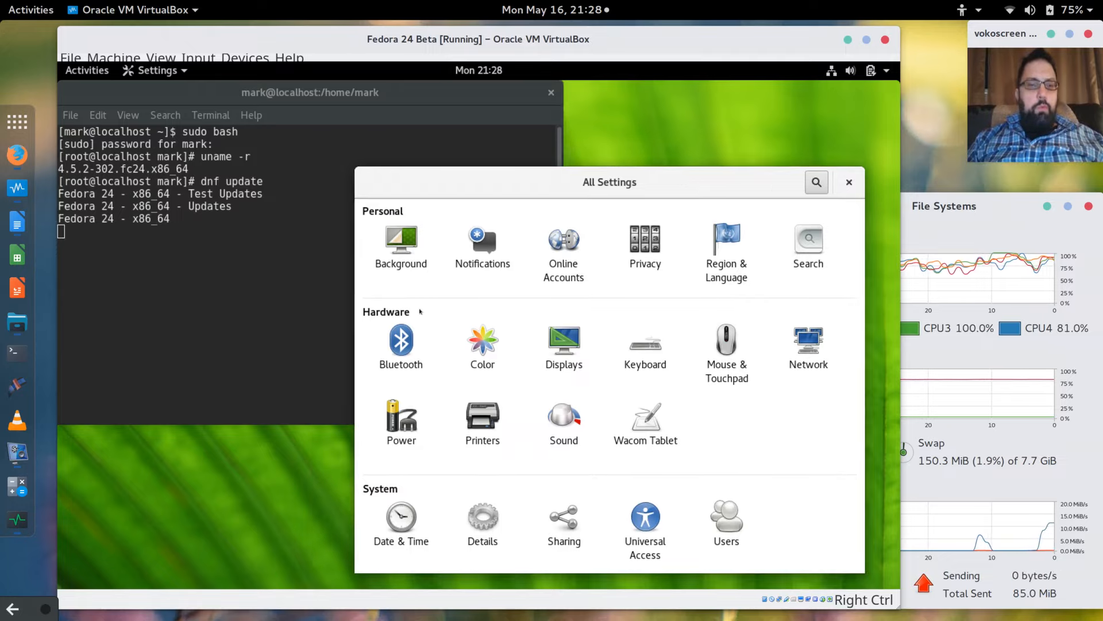
left_click(226, 312)
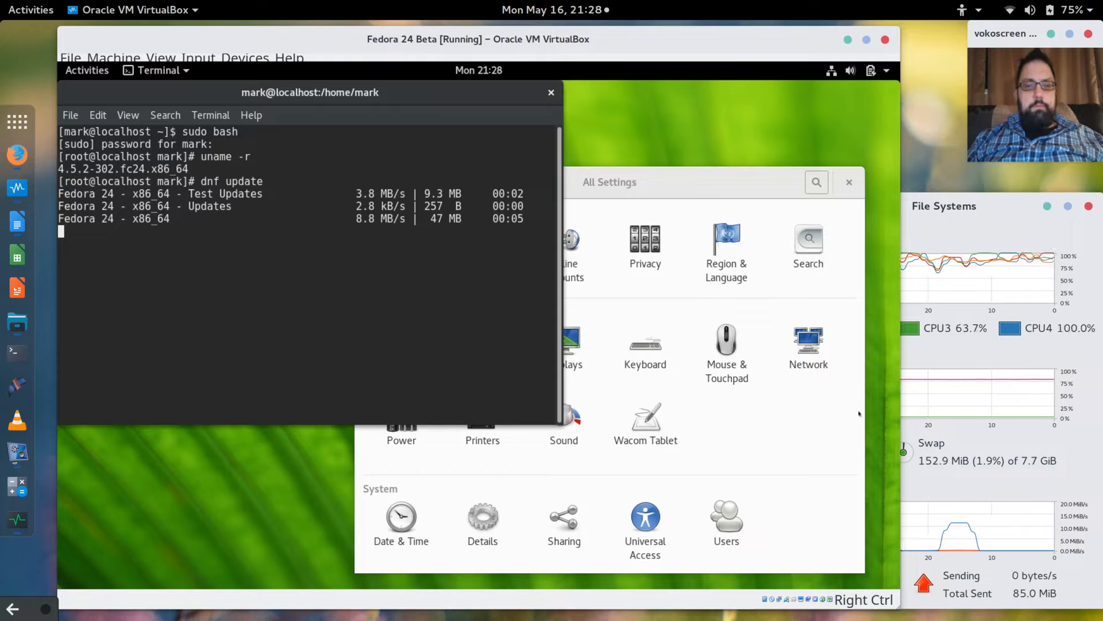
left_click(819, 472)
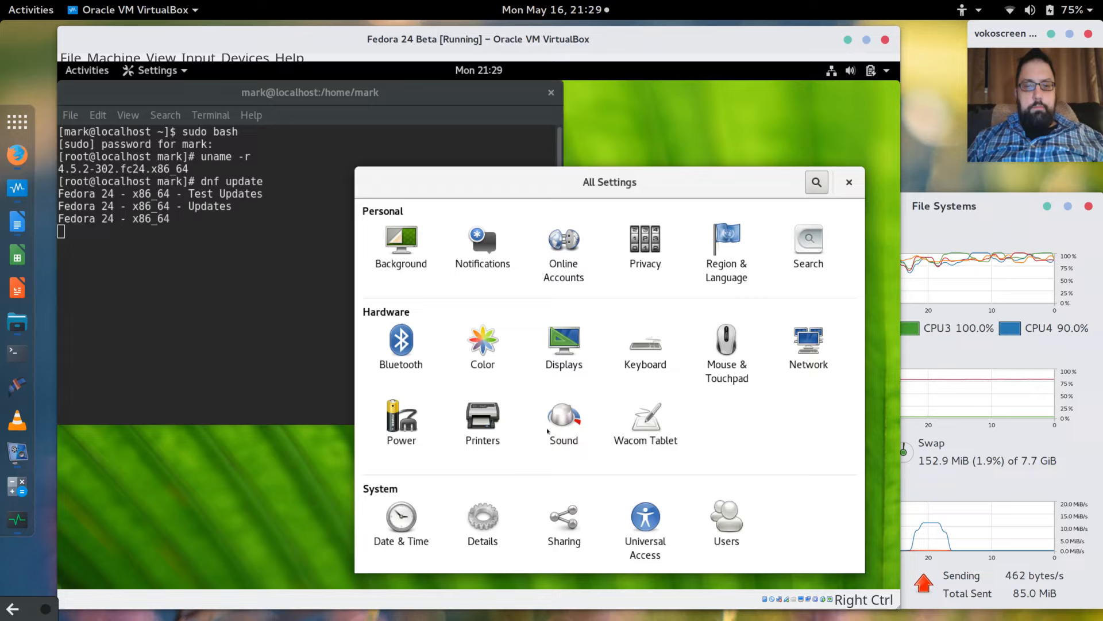
left_click(406, 431)
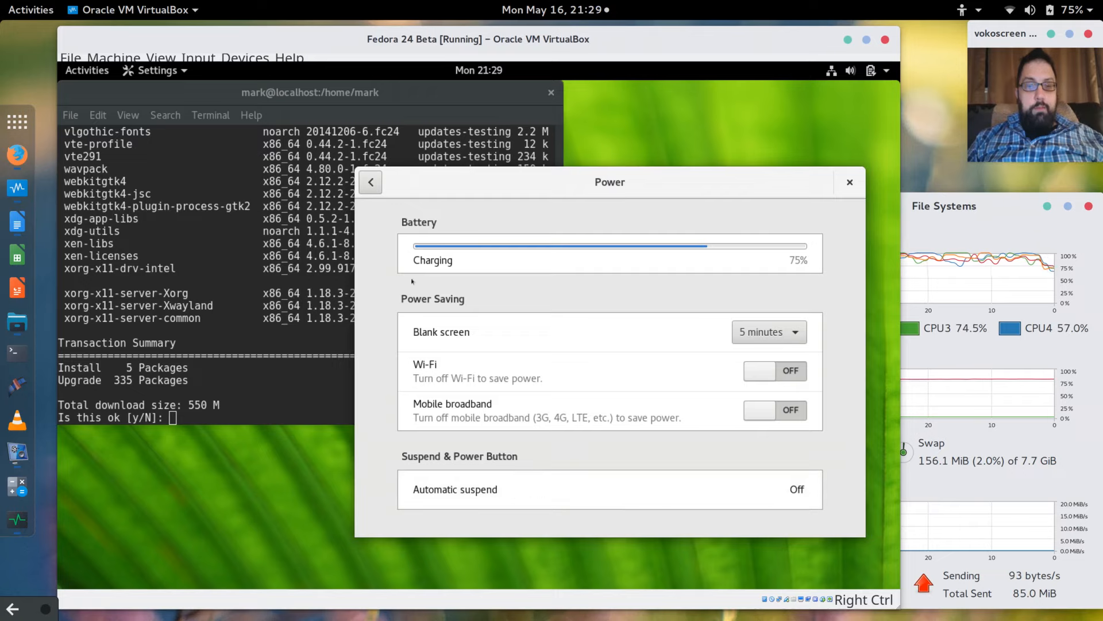
Return Settings to All Settings and scroll through dnf's package list in the terminal.
left_click(370, 183)
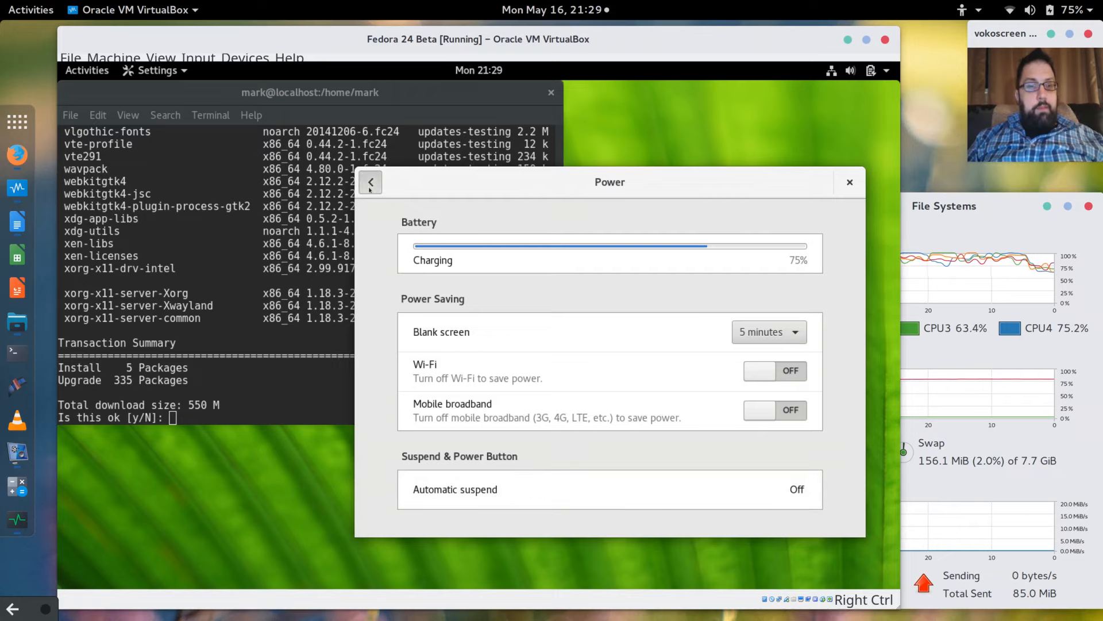
left_click(227, 304)
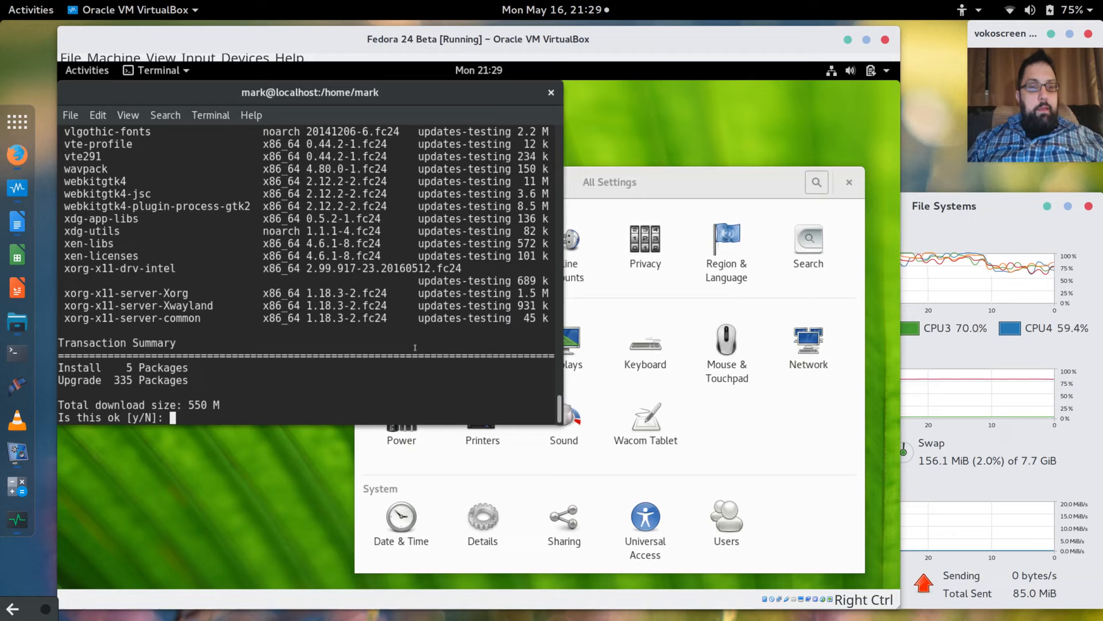
scroll(415, 347, "up", 15)
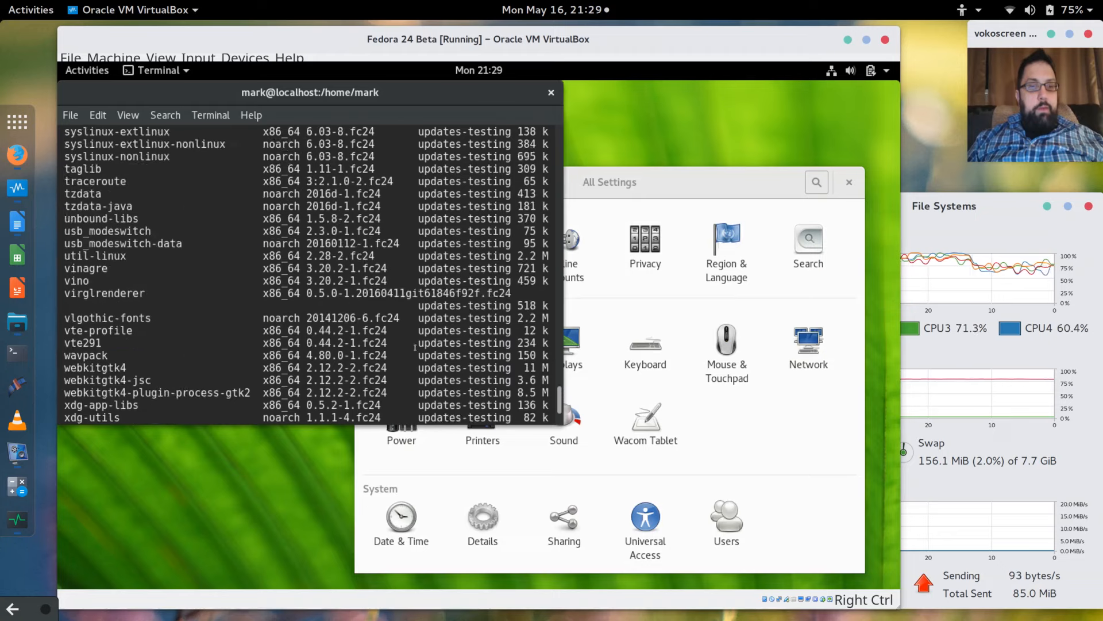
scroll(415, 347, "up", 10)
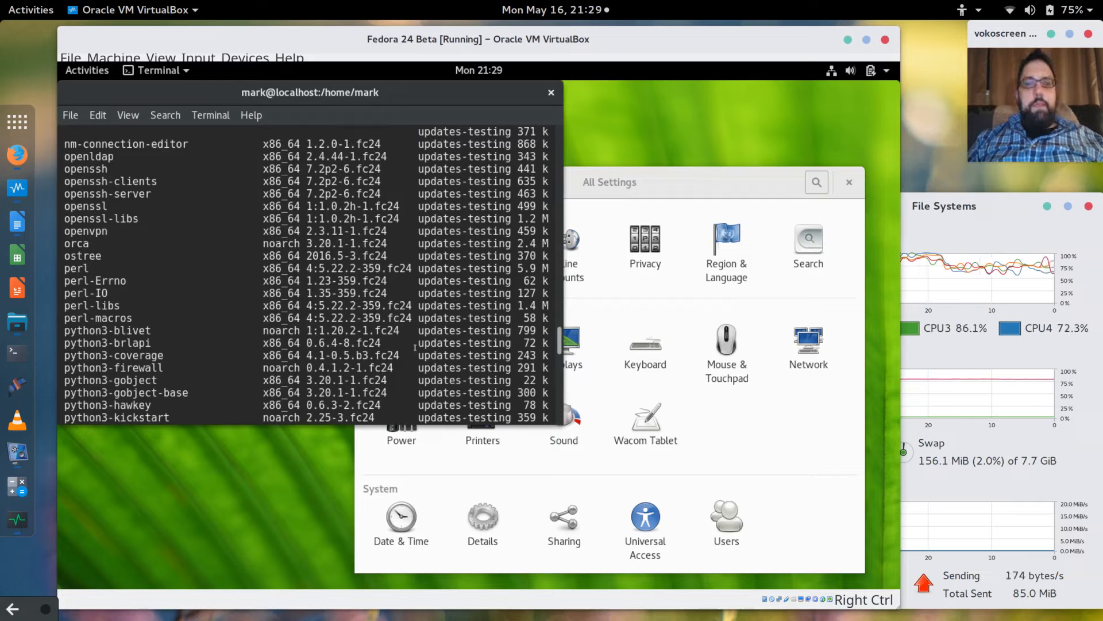
scroll(415, 348, "down", 3)
scroll(415, 347, "up", 13)
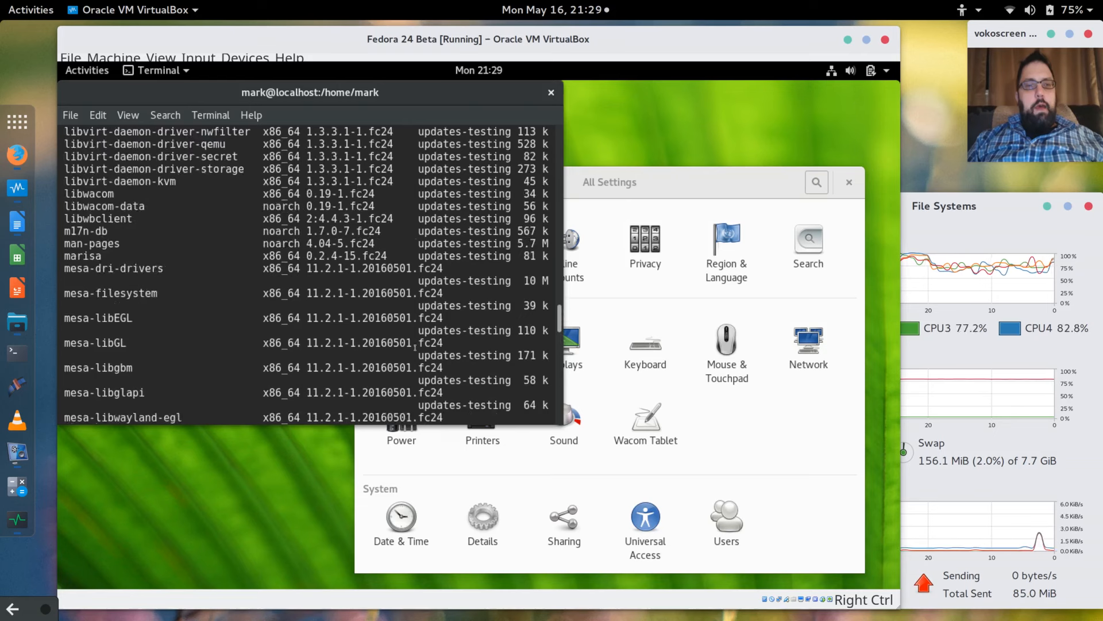
scroll(414, 347, "up", 3)
scroll(415, 347, "down", 15)
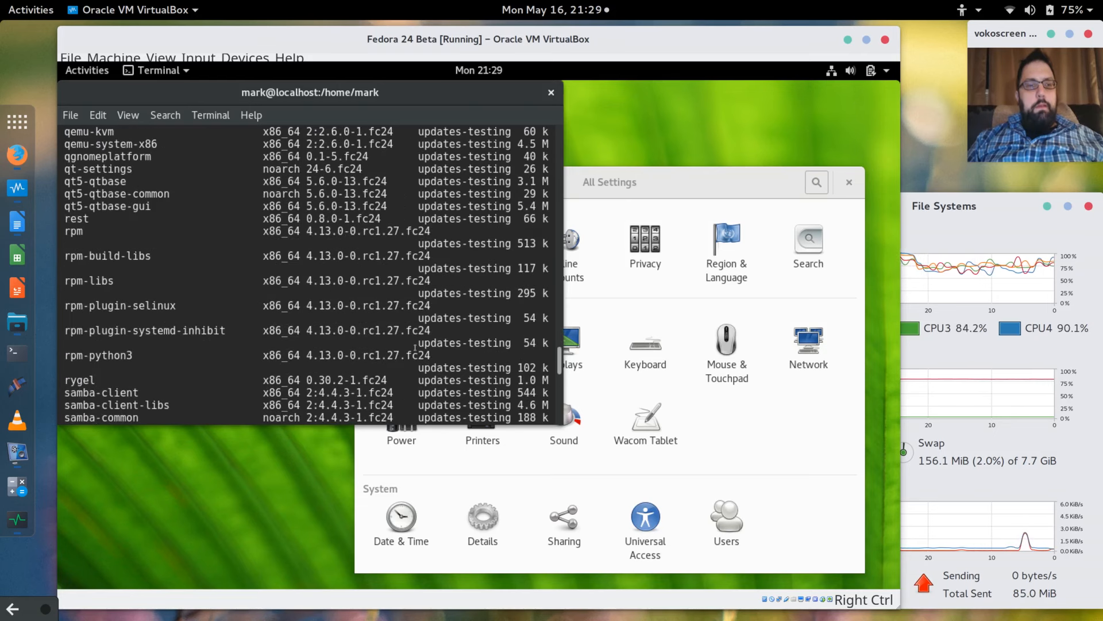
scroll(415, 347, "down", 6)
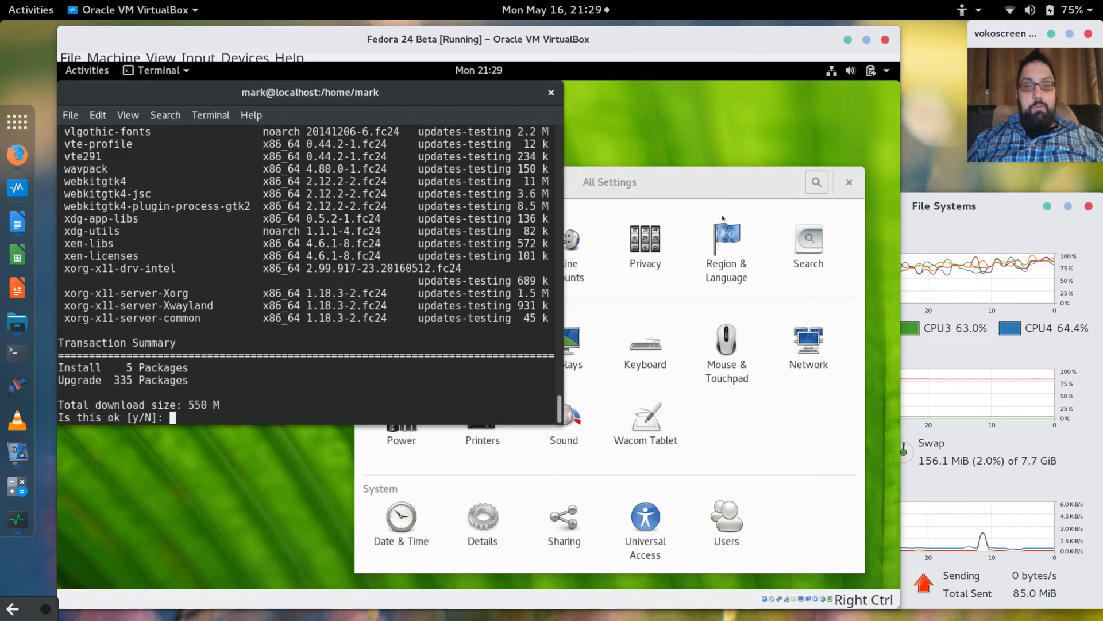
Confirm the dnf update with 'y' and open the guest's Network settings panel.
left_click(727, 166)
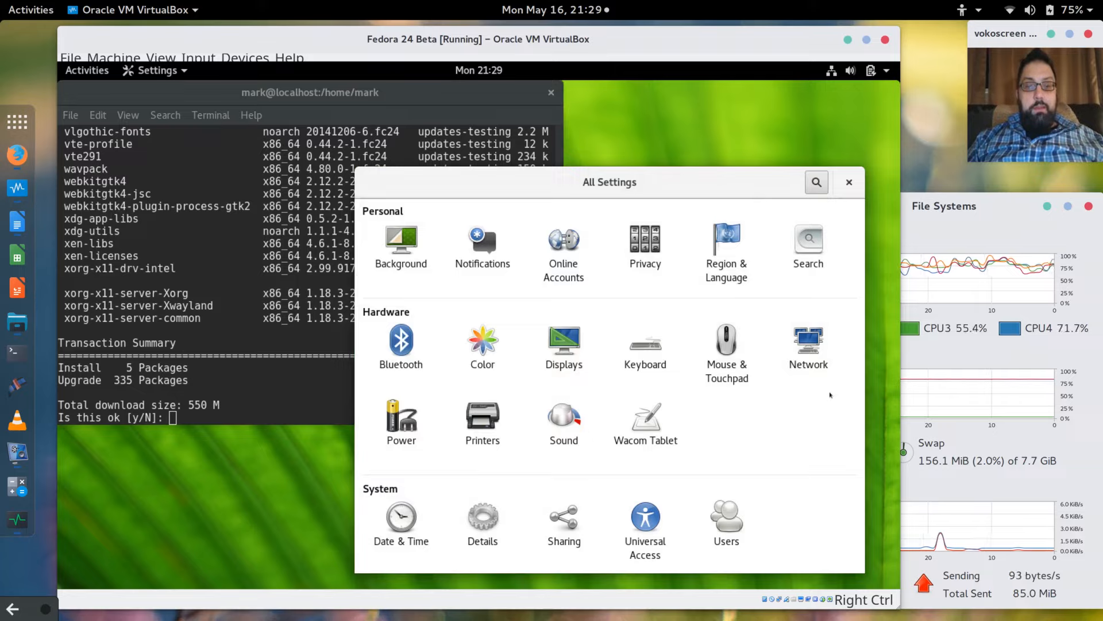
left_click(275, 418)
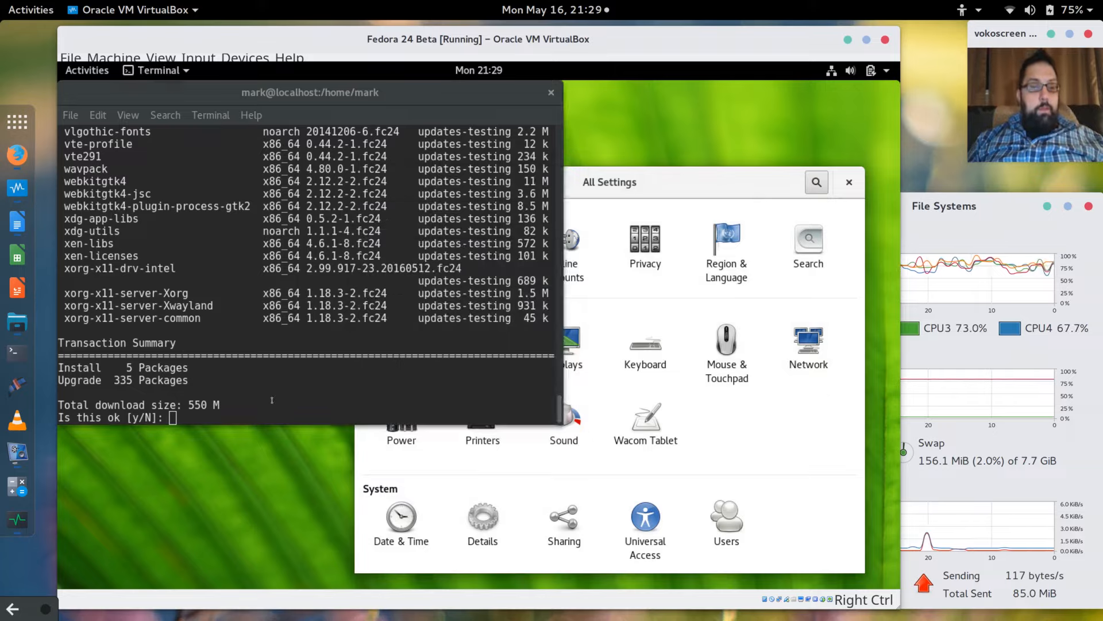
type("y")
key("Return")
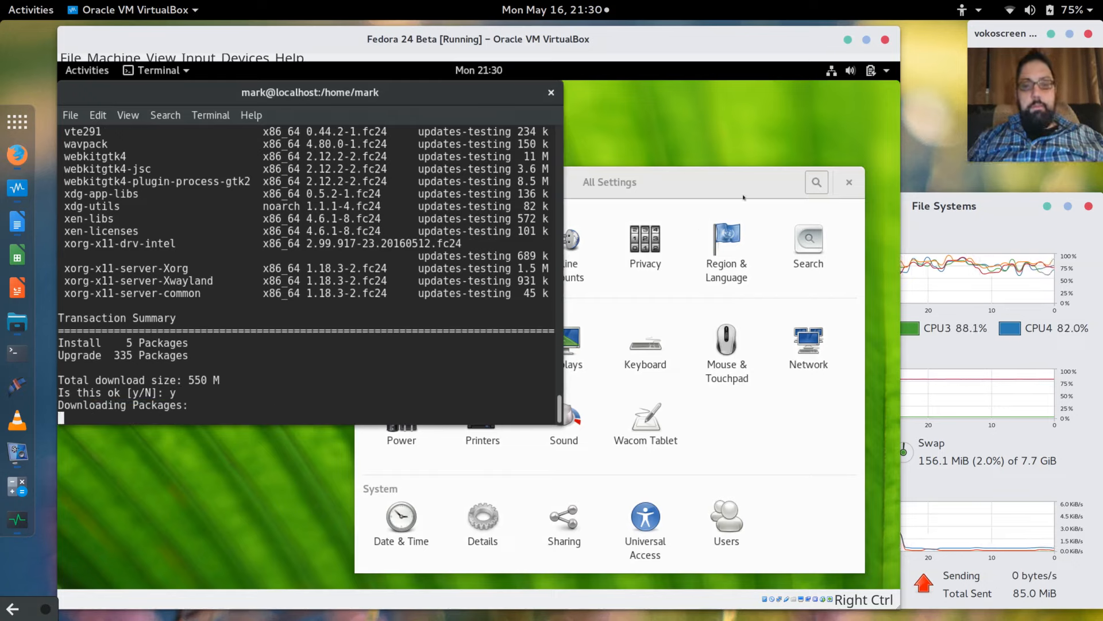
left_click(817, 450)
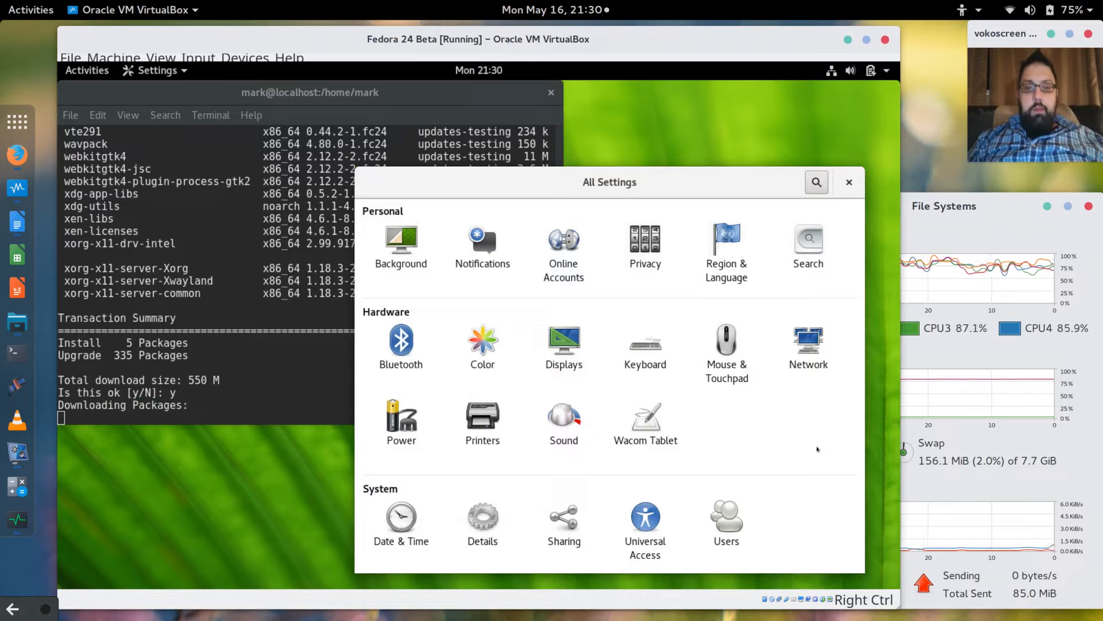
left_click(802, 354)
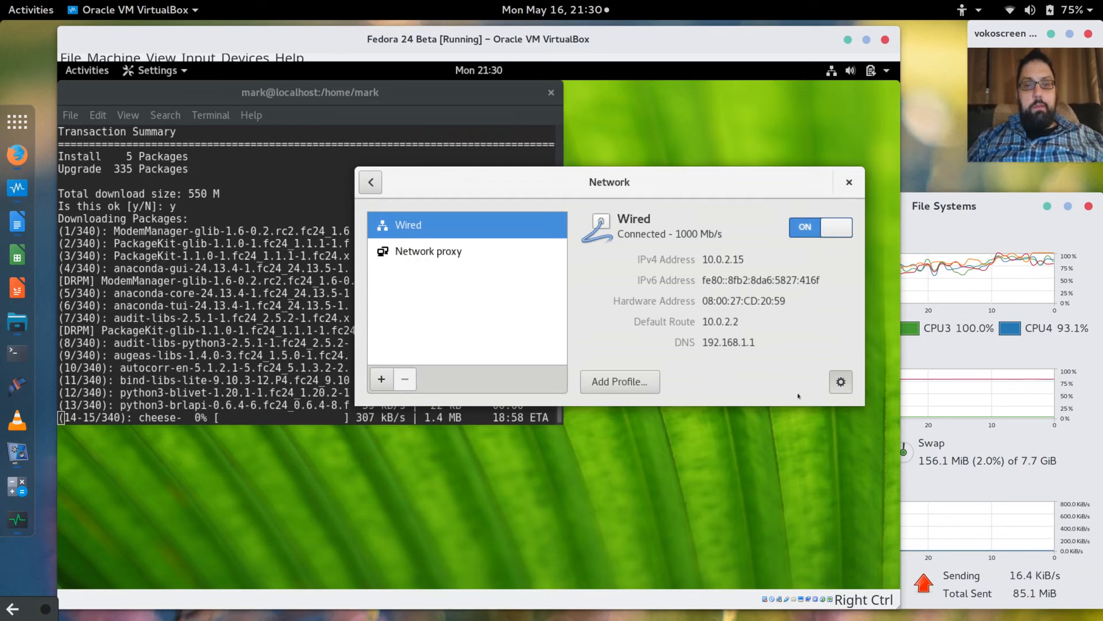
left_click(840, 383)
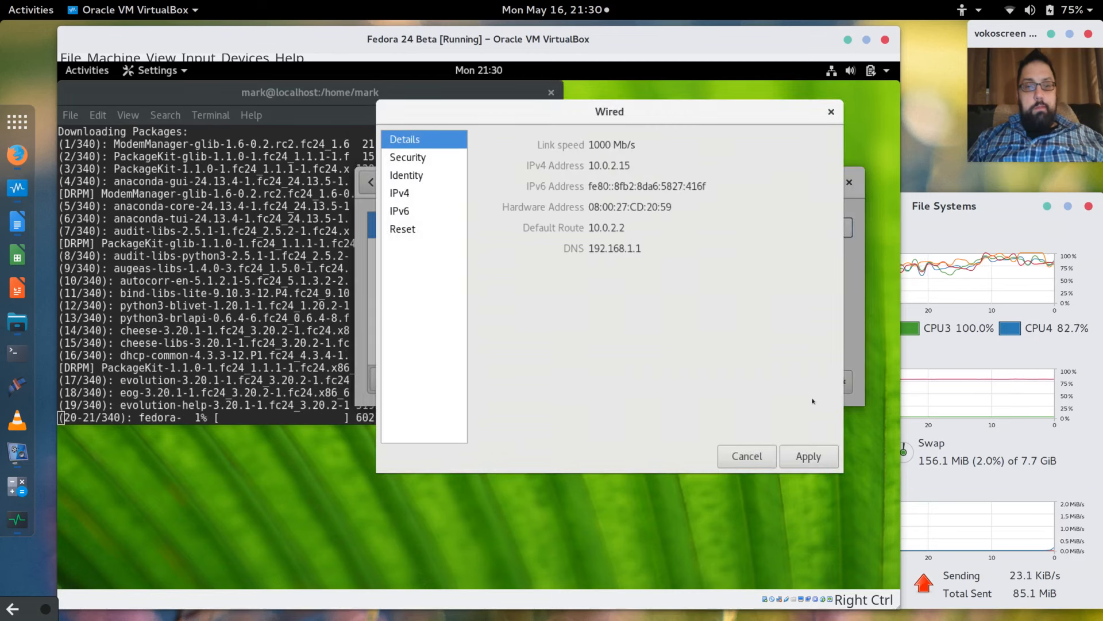
left_click(422, 158)
left_click(404, 176)
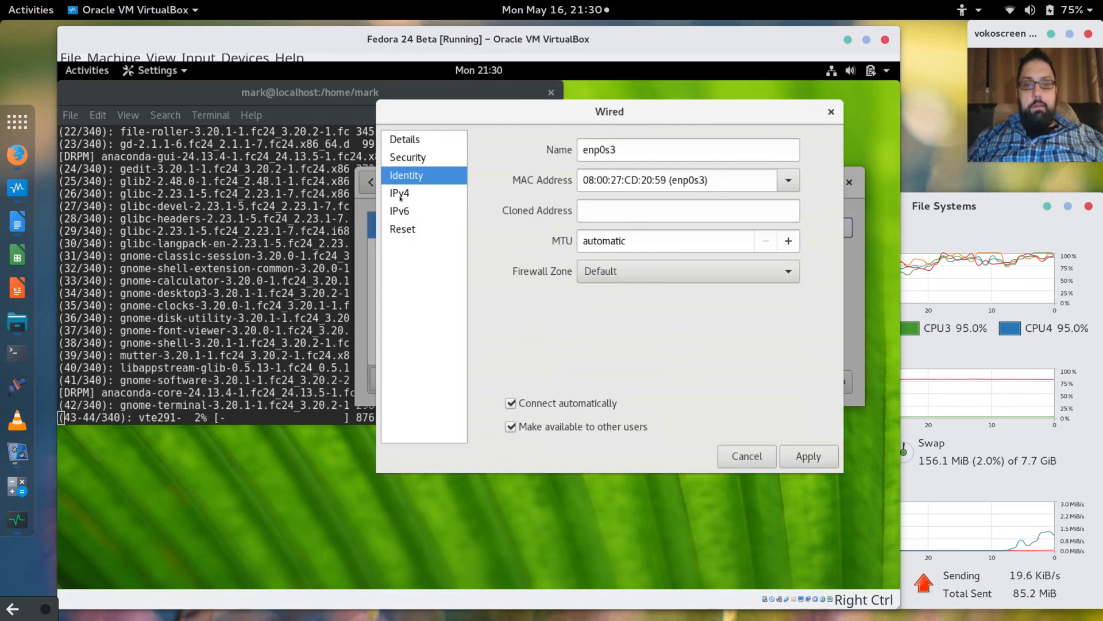
left_click(400, 195)
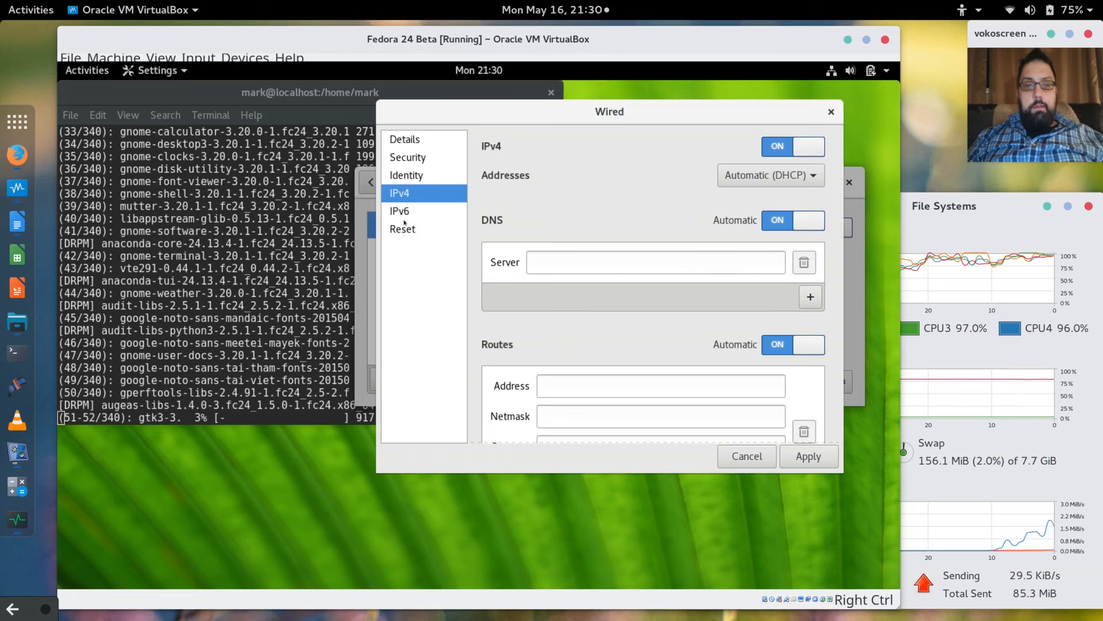
left_click(404, 222)
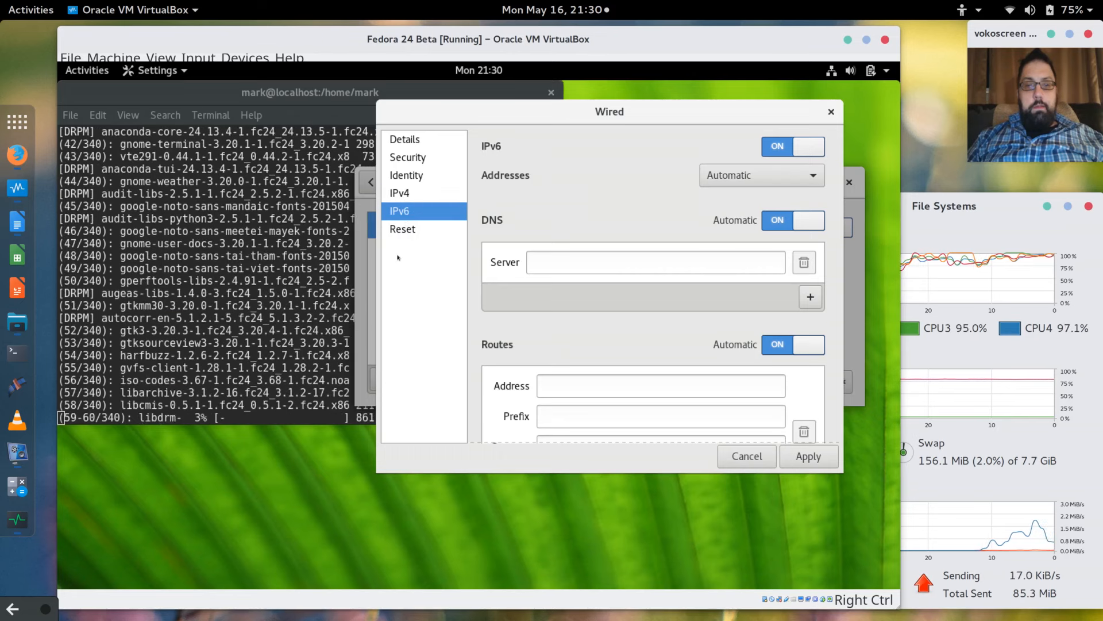
left_click(405, 199)
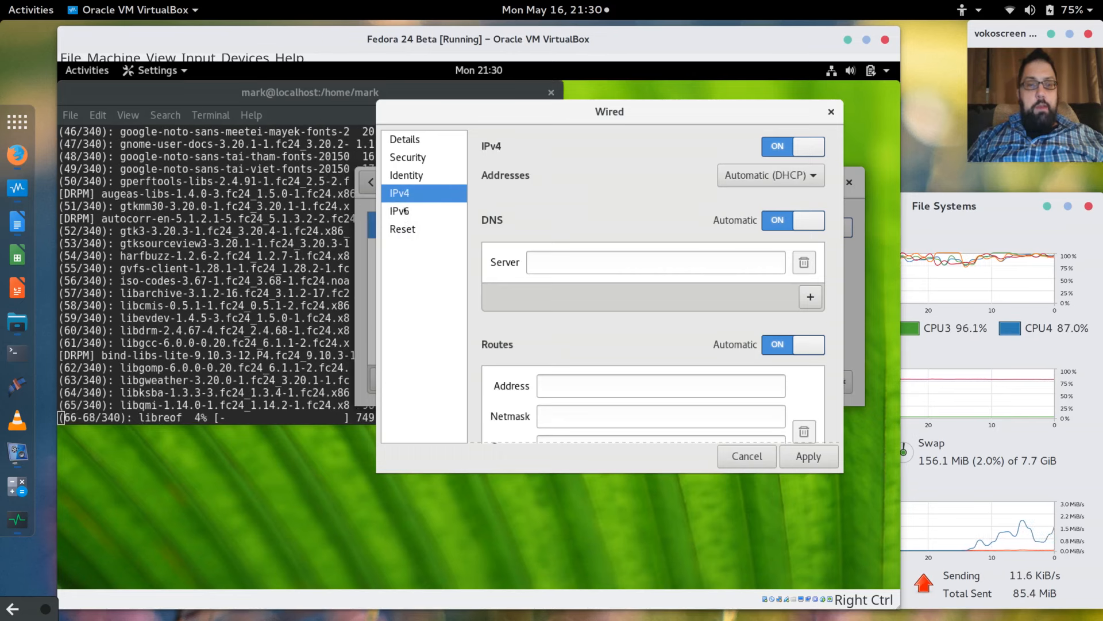
left_click(403, 211)
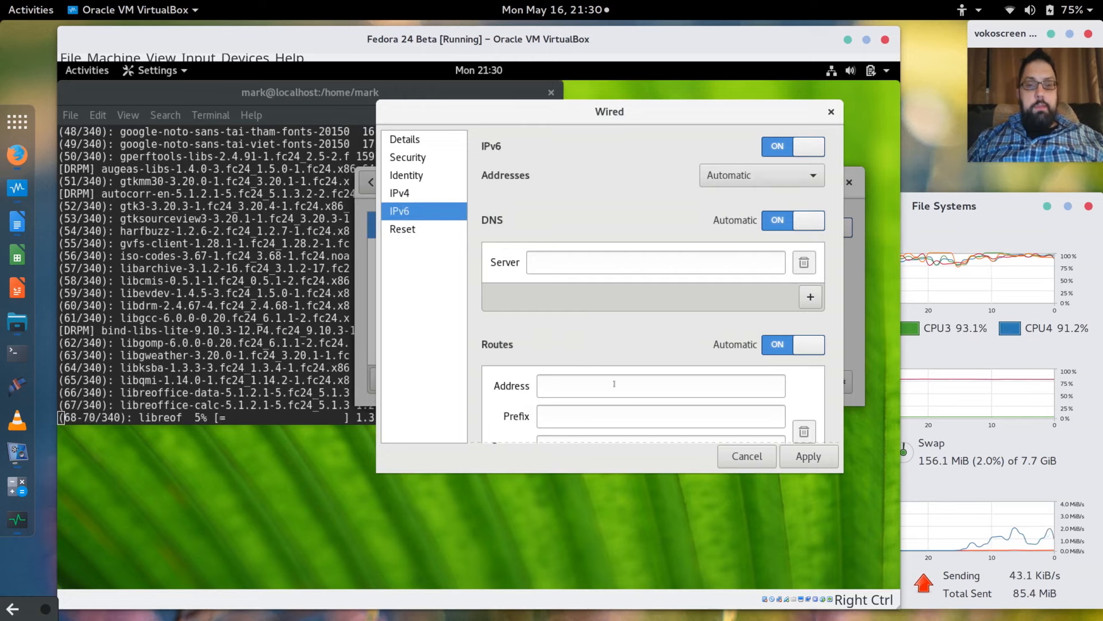
left_click(747, 456)
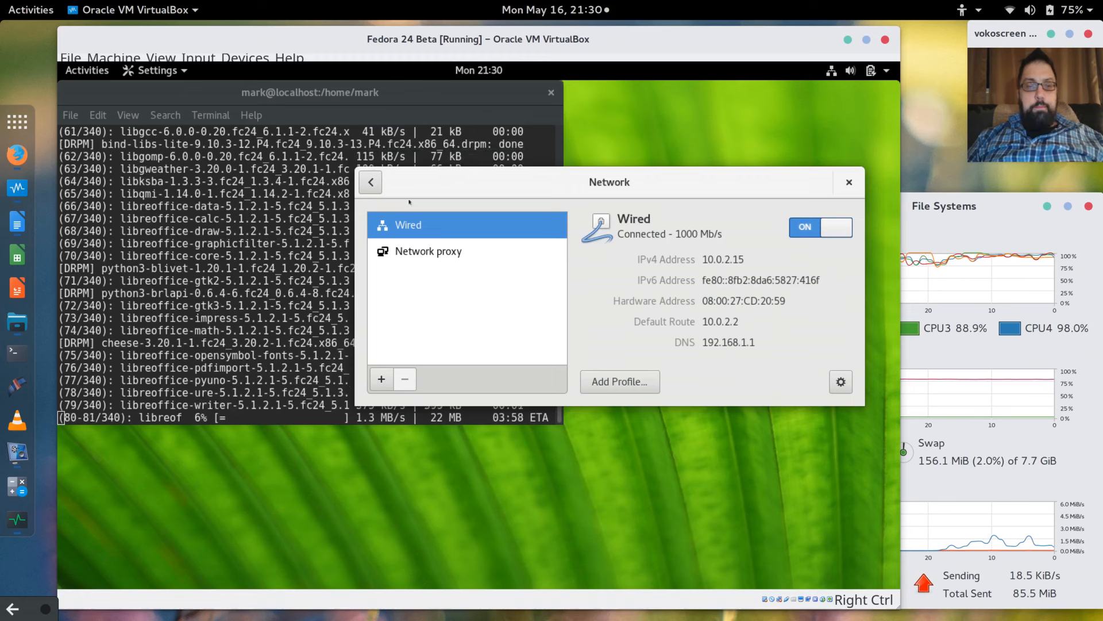
Turn on Large Text in the guest's Universal Access settings.
left_click(370, 181)
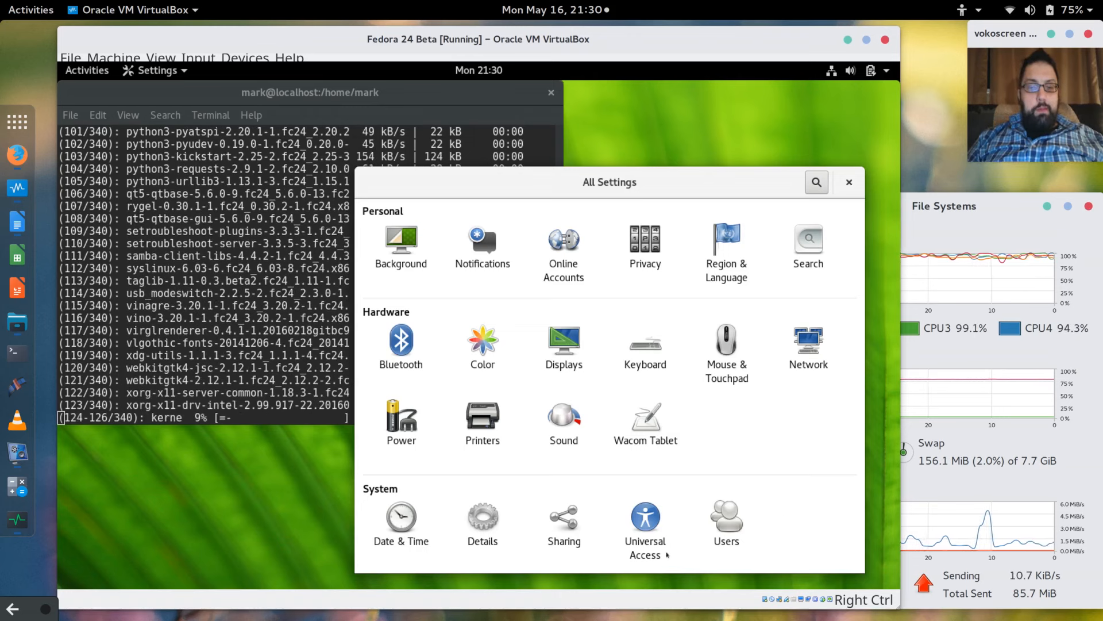
left_click(645, 524)
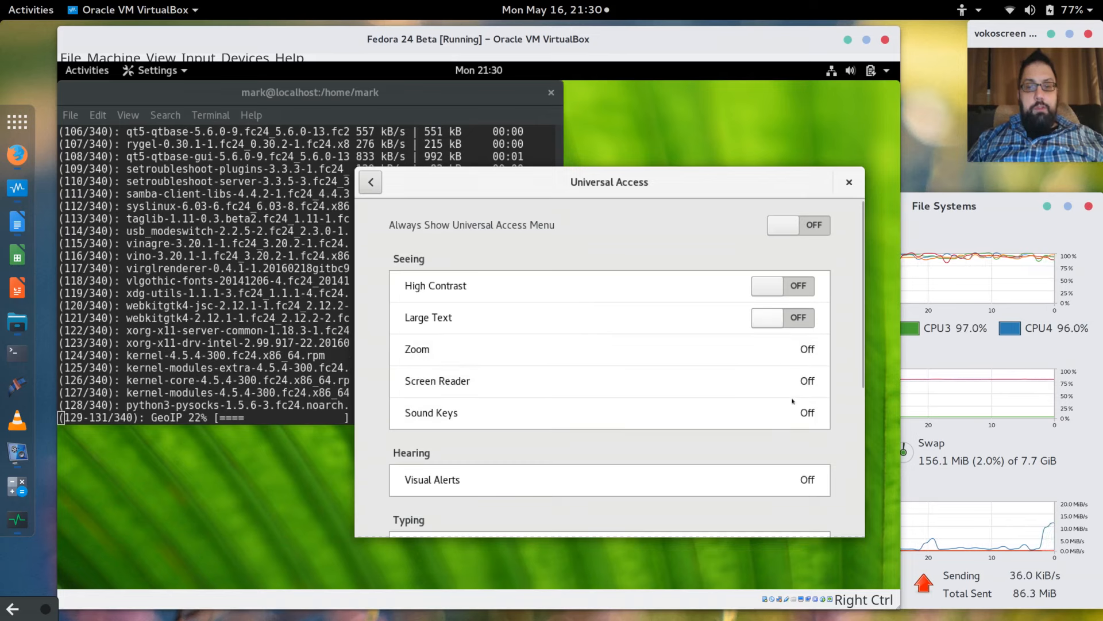
left_click(782, 322)
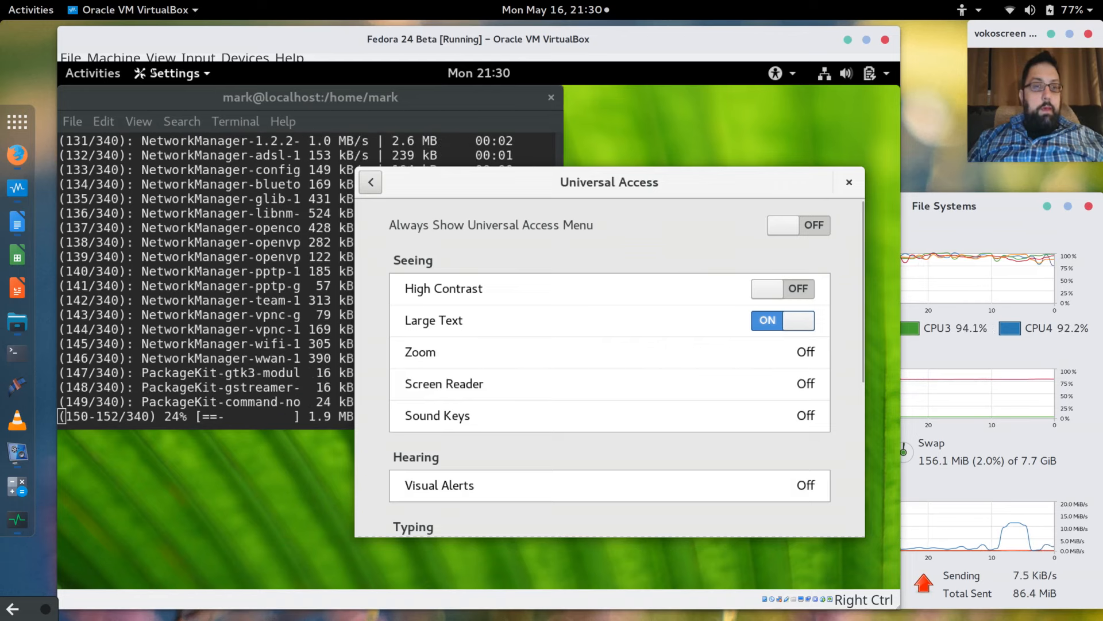
left_click(159, 57)
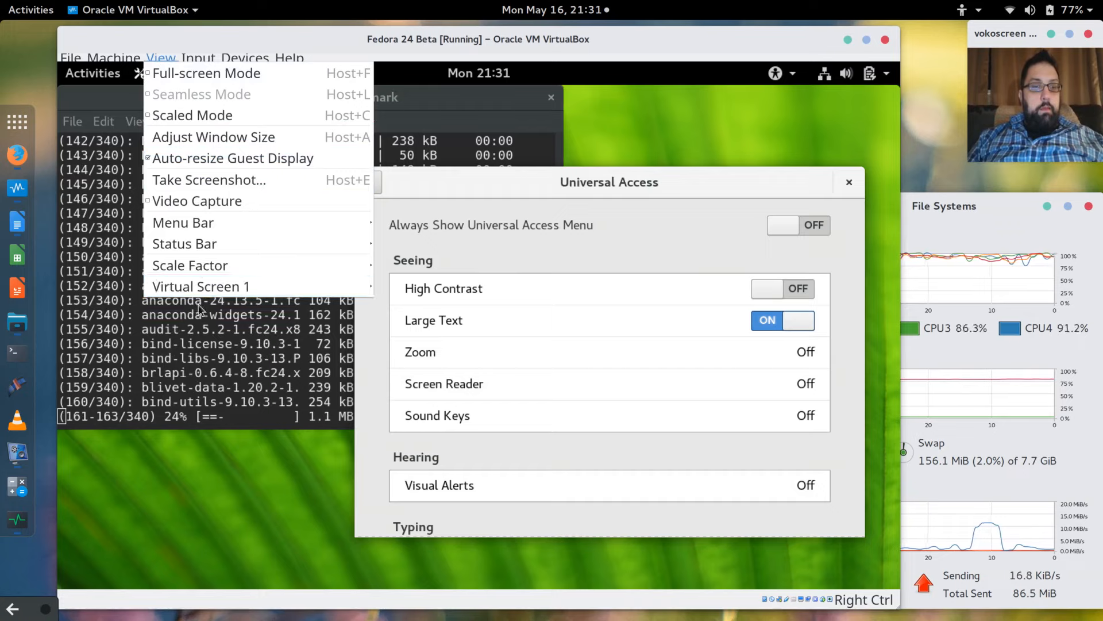
Change the guest display's scale factor and close the Universal Access settings window.
mouse_move(201, 267)
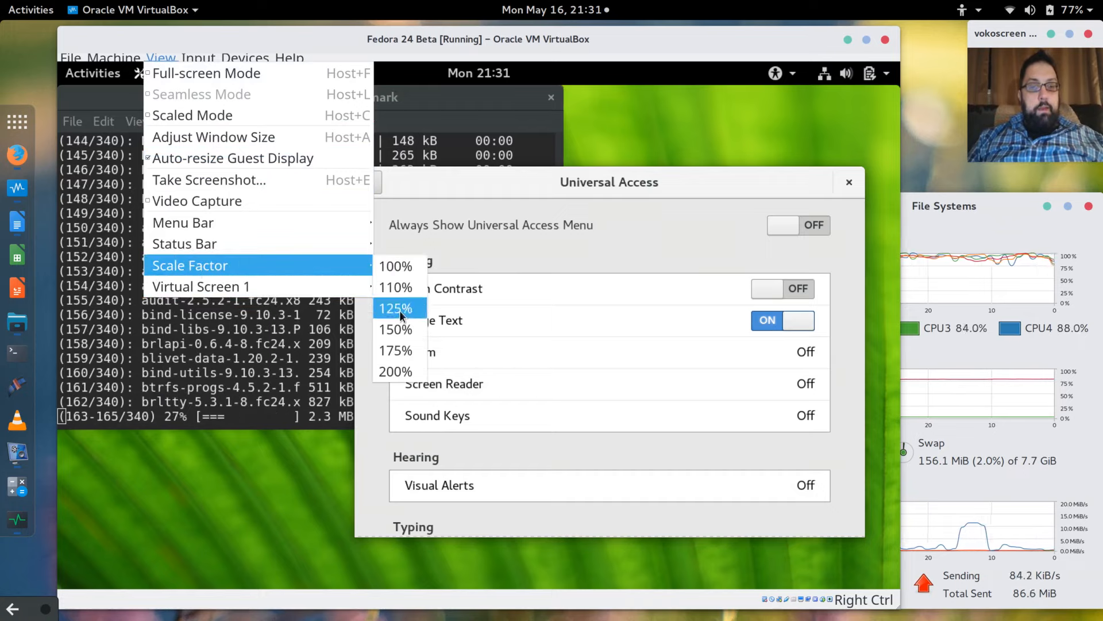
left_click(398, 351)
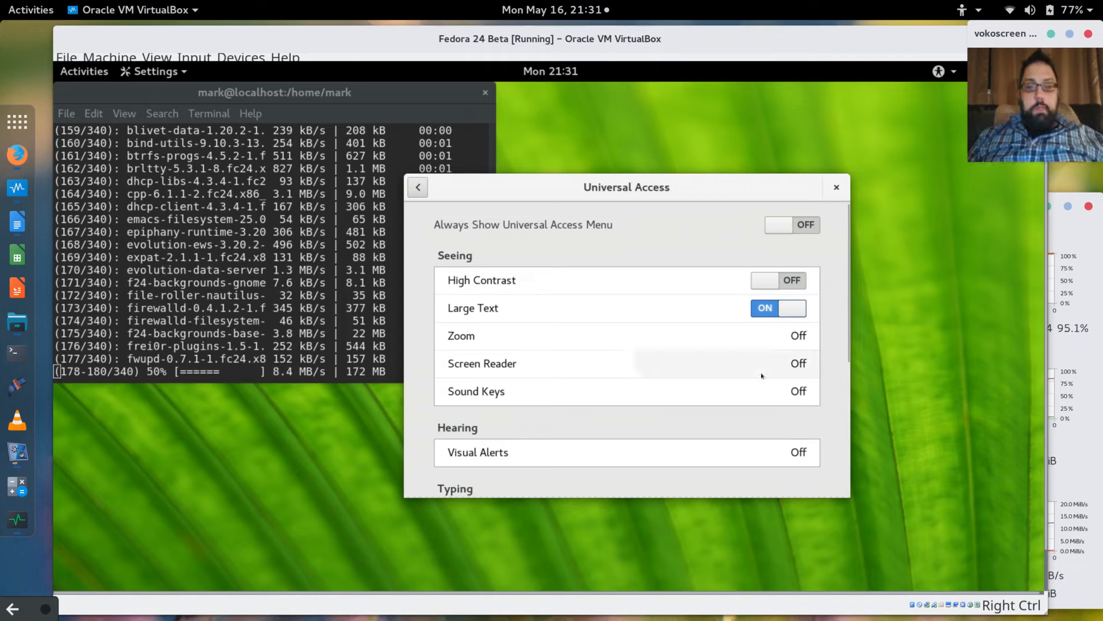
scroll(747, 375, "down", 4)
scroll(762, 376, "down", 3)
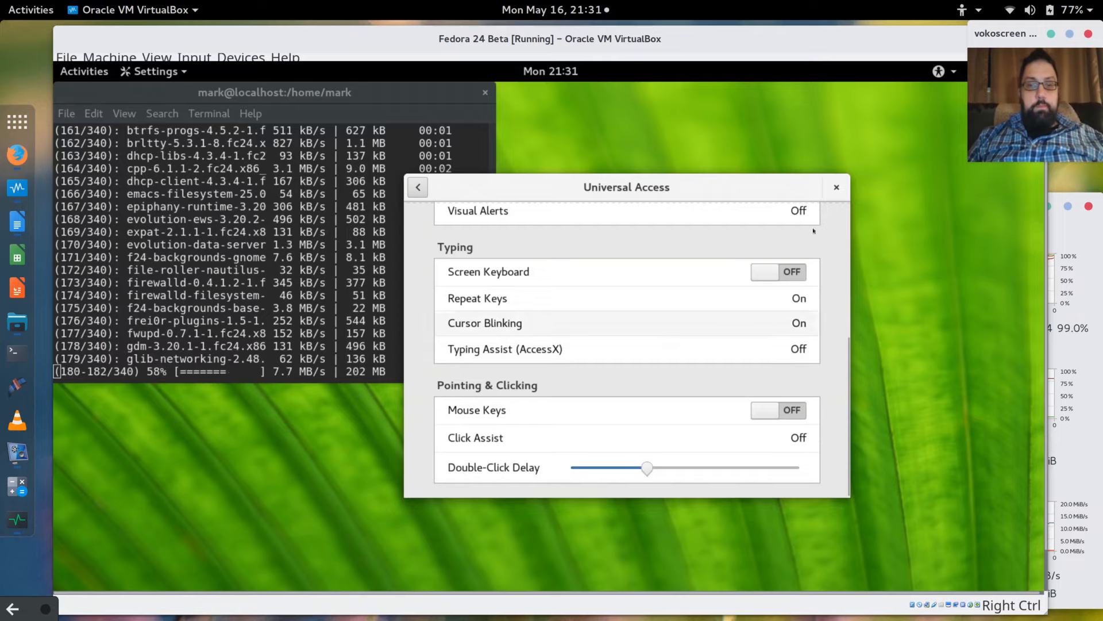
left_click(837, 188)
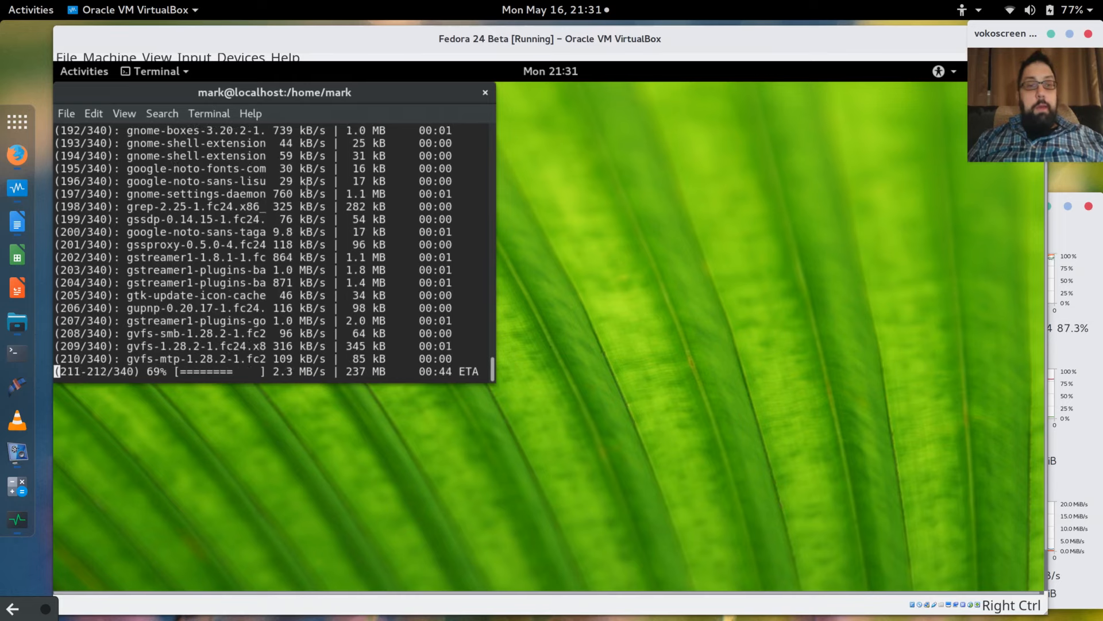
Search host apps for 'tweak', close the host's Tweaks window, and open guest Activities.
left_click(32, 118)
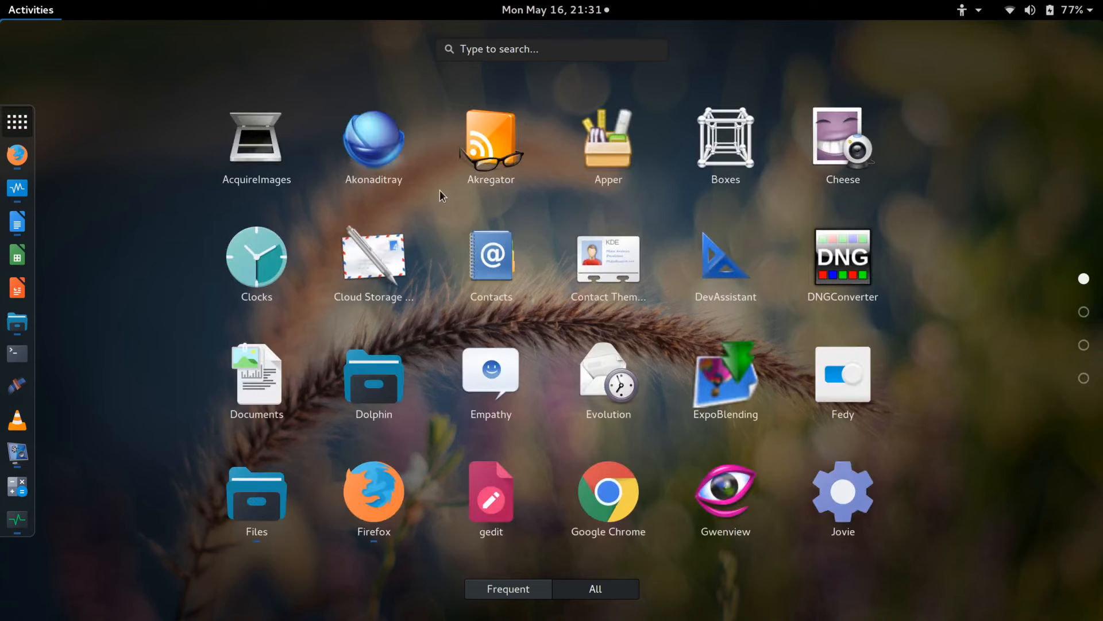
left_click(547, 52)
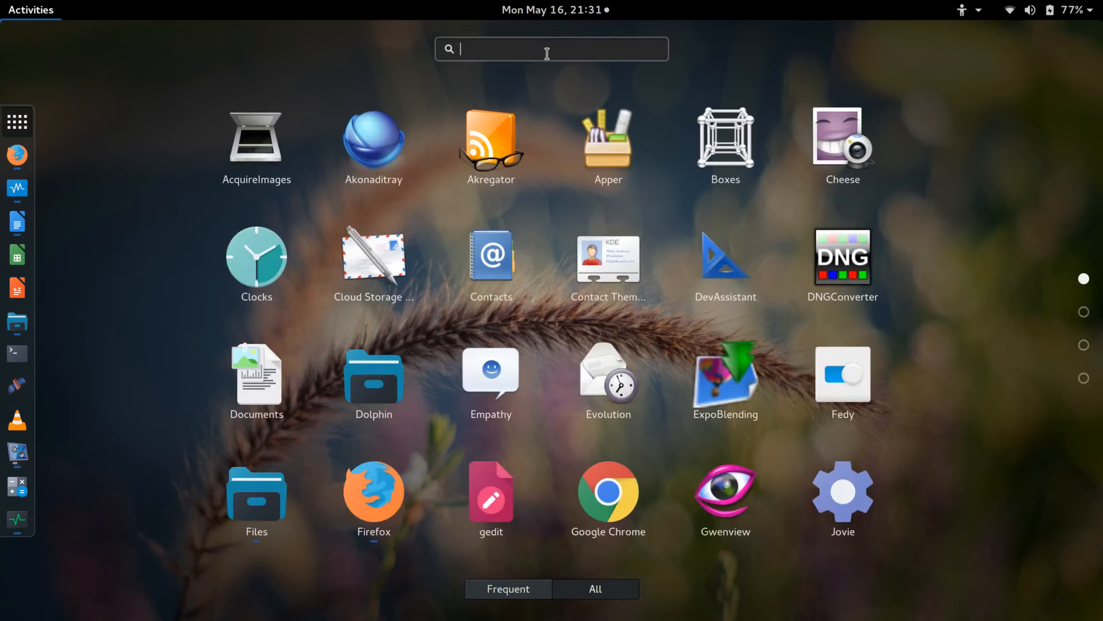
type("tweak")
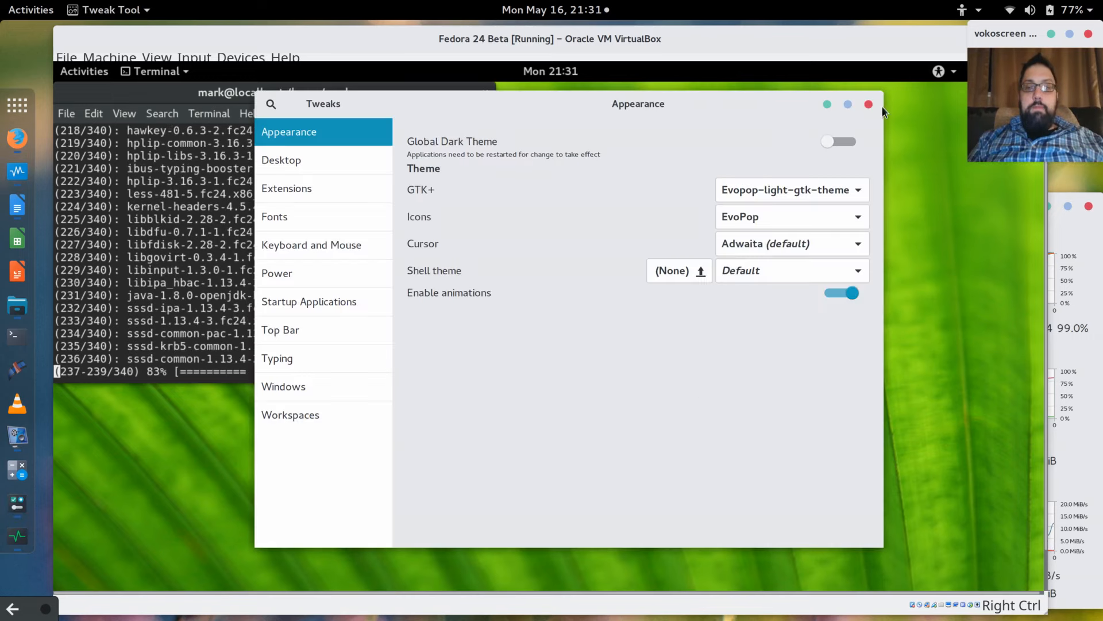
left_click(869, 104)
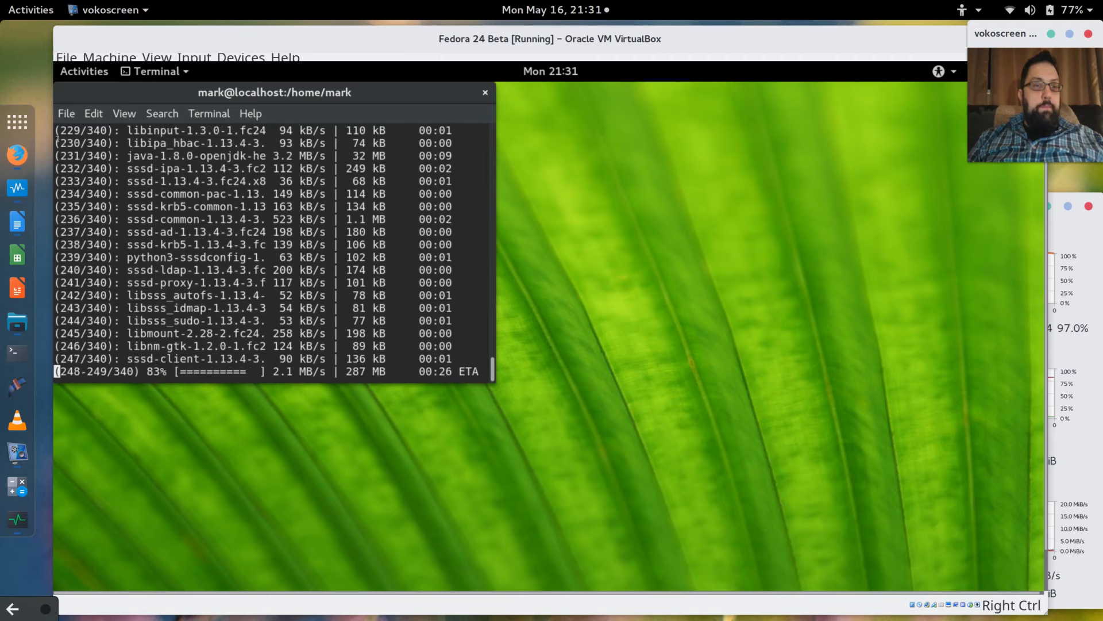
left_click(87, 74)
left_click(87, 75)
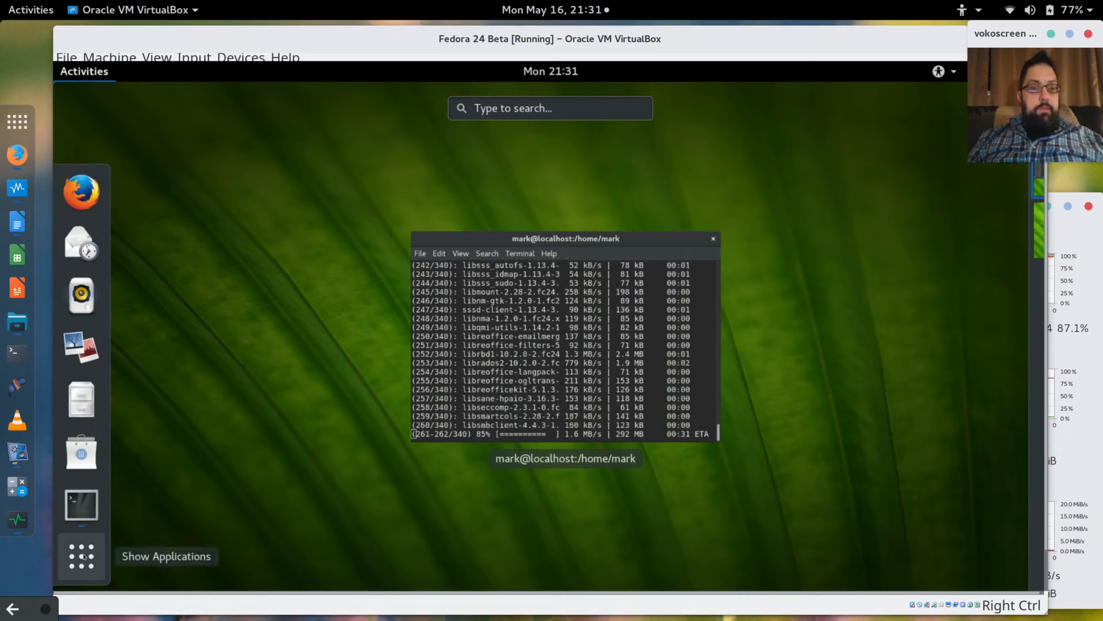
Launch the guest's Software app from a 'software' search and dismiss its welcome message.
left_click(82, 556)
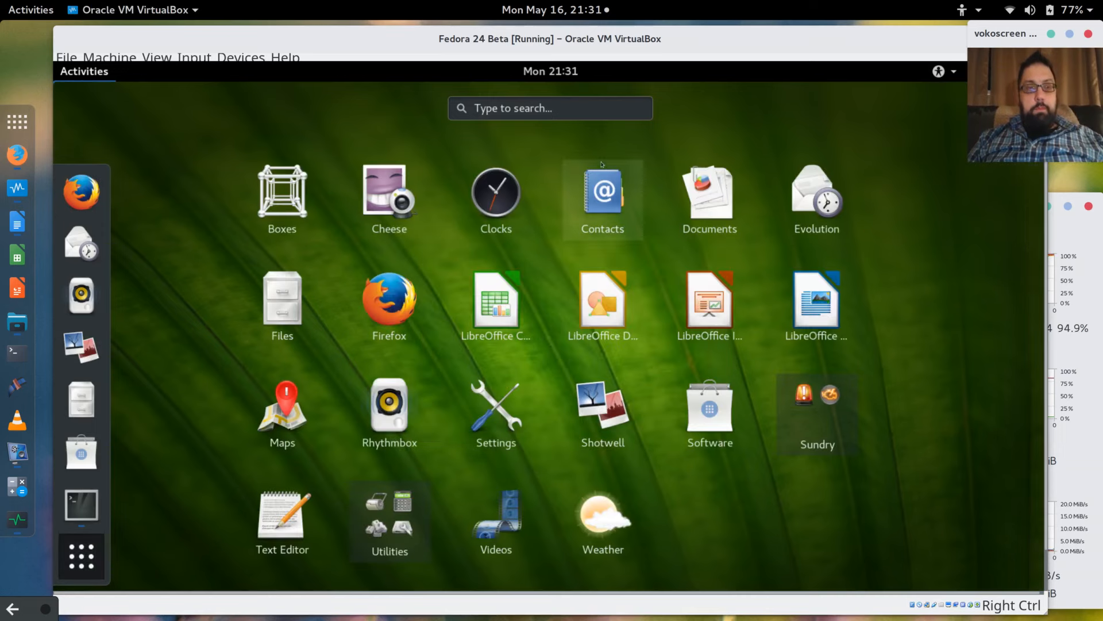
left_click(573, 118)
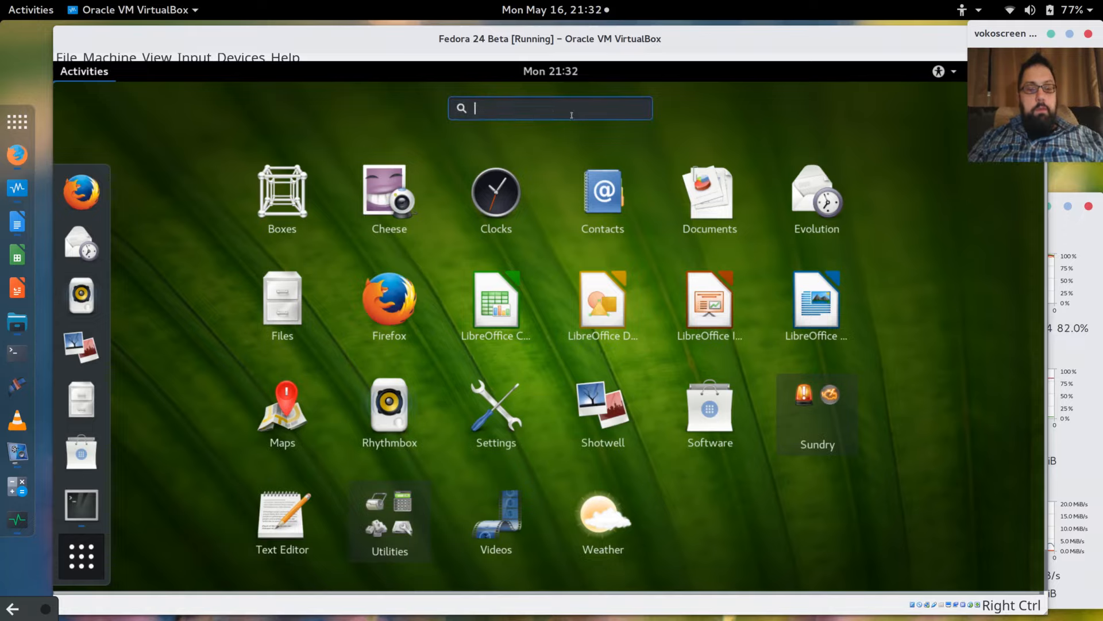
type("software")
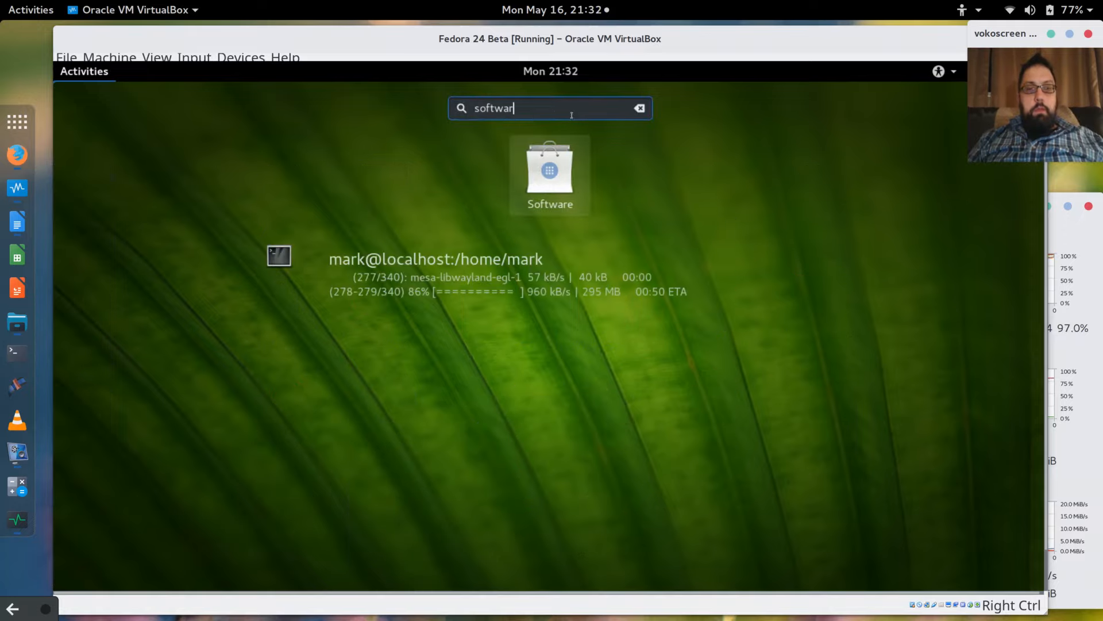
left_click(561, 187)
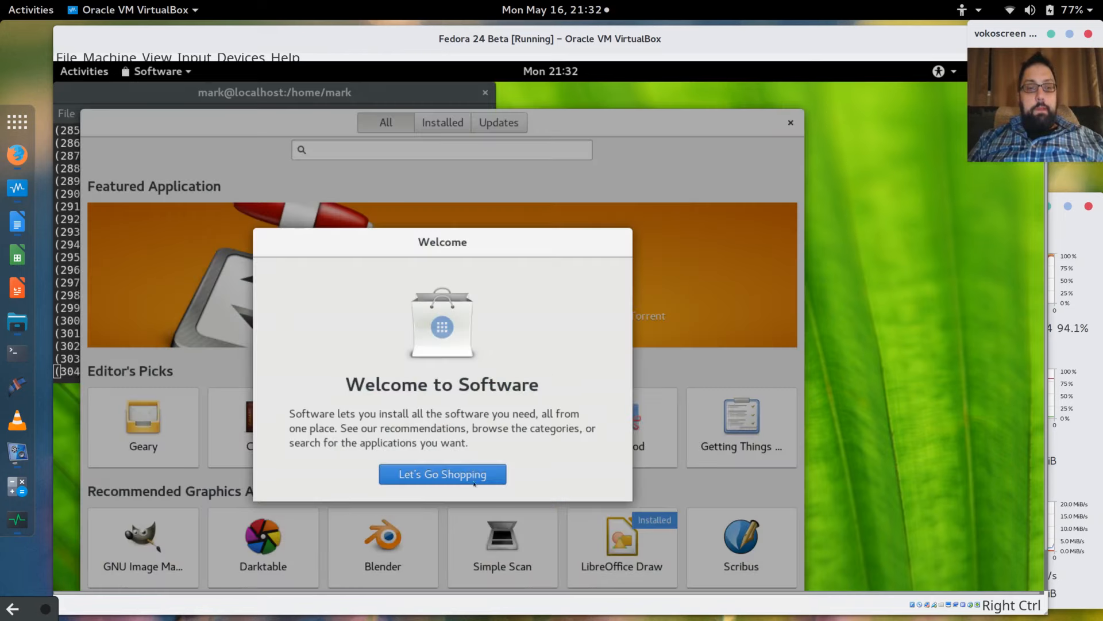
left_click(471, 466)
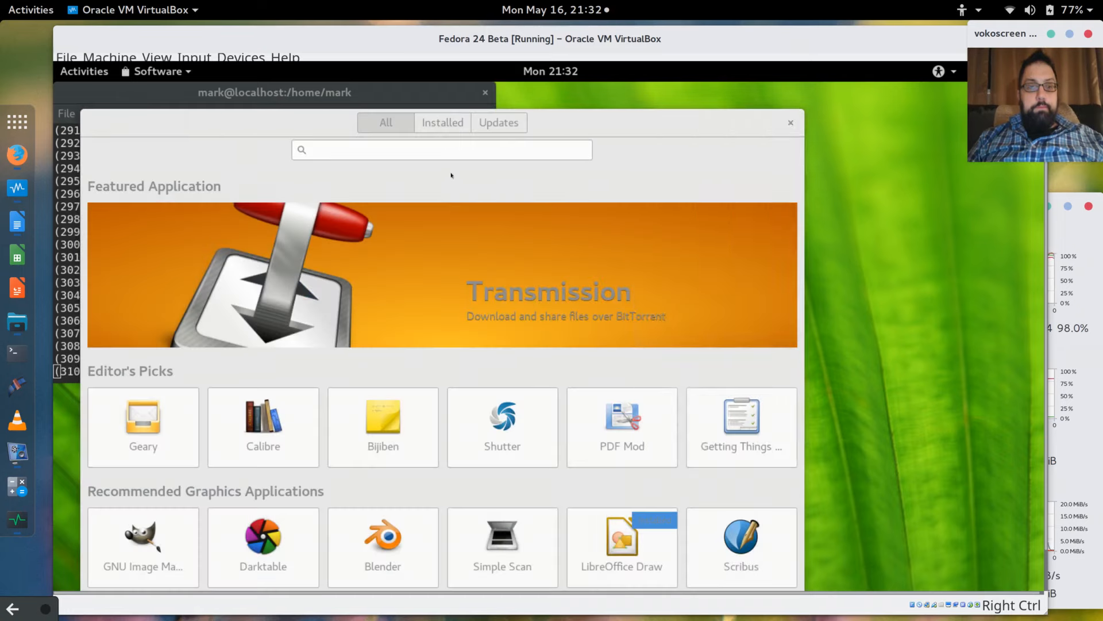
Search Software for 'tweak', install Tweak Tool, and bring the terminal to the front.
left_click(451, 150)
type("t")
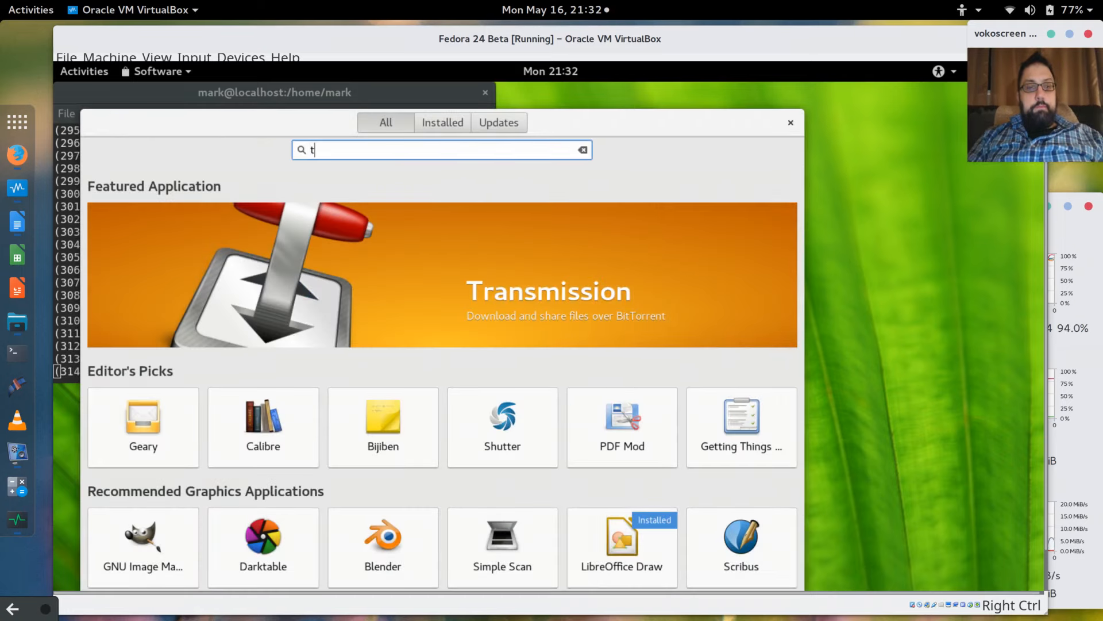
type("weak")
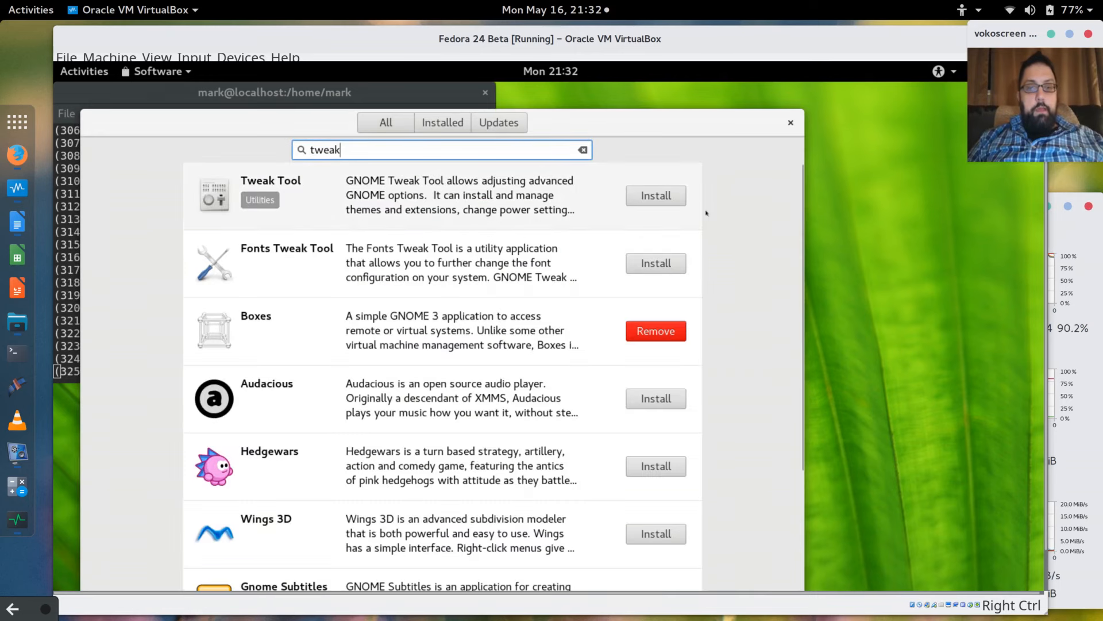
left_click(652, 196)
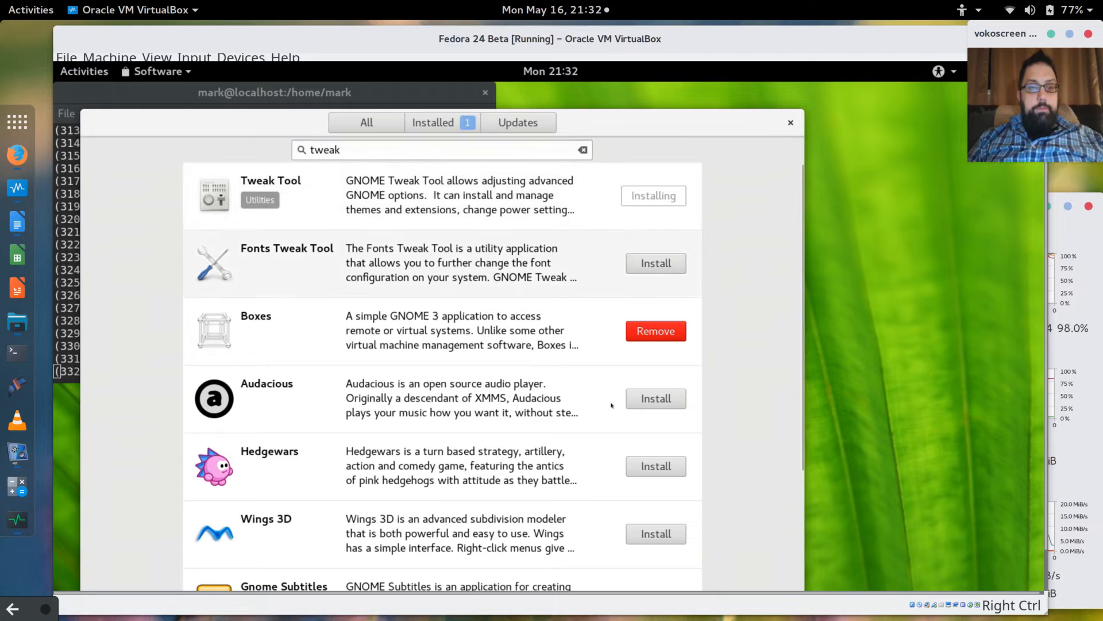
scroll(612, 405, "down", 5)
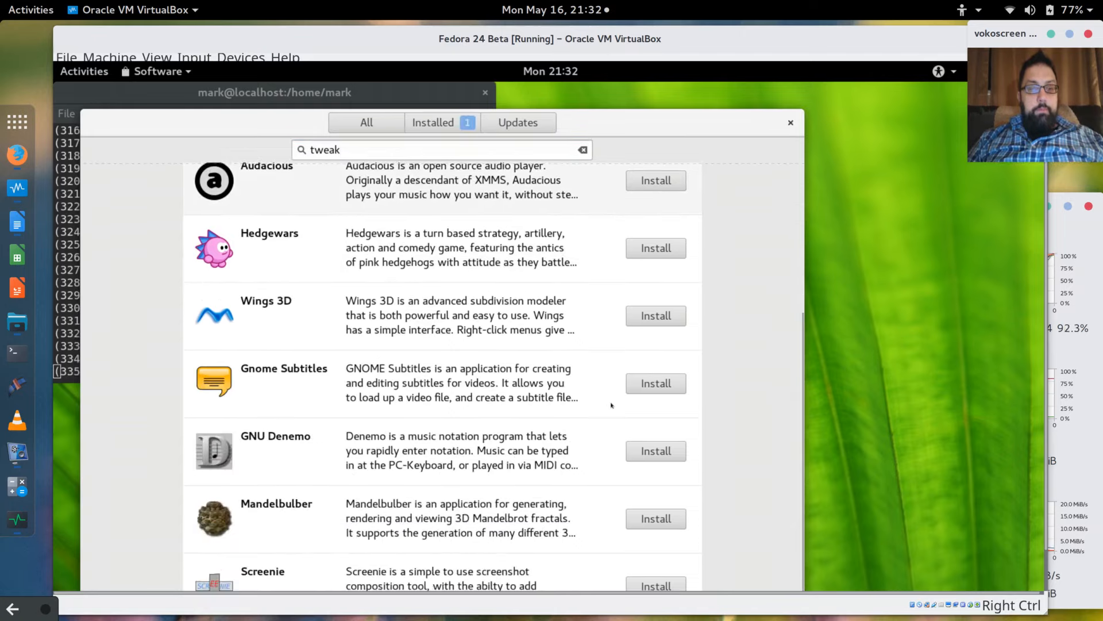
scroll(639, 225, "up", 5)
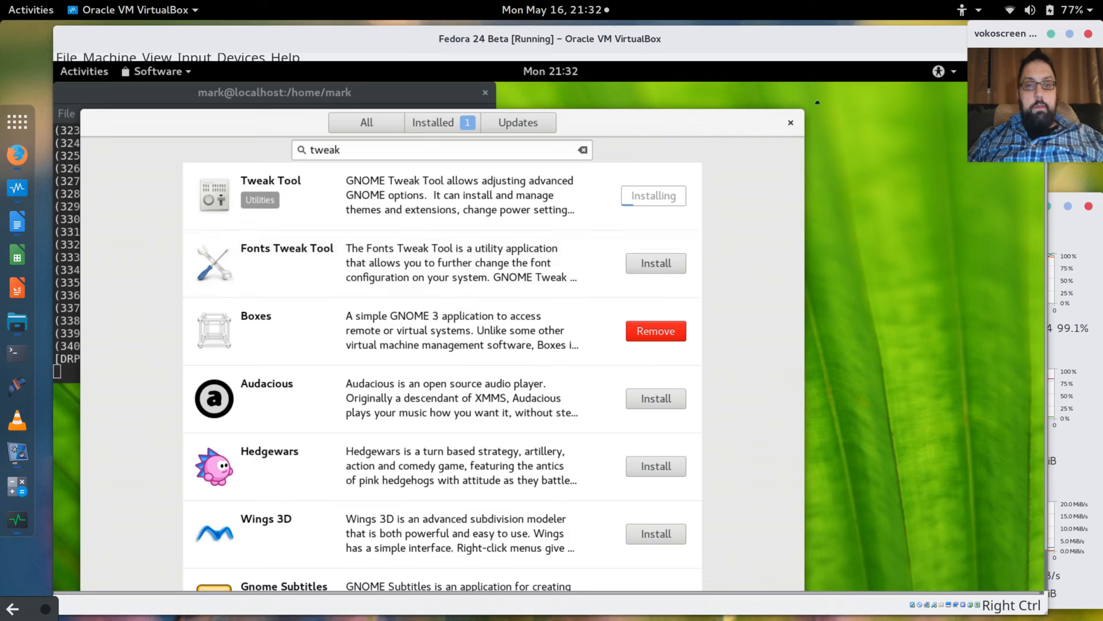
left_click_drag(622, 130, 821, 108)
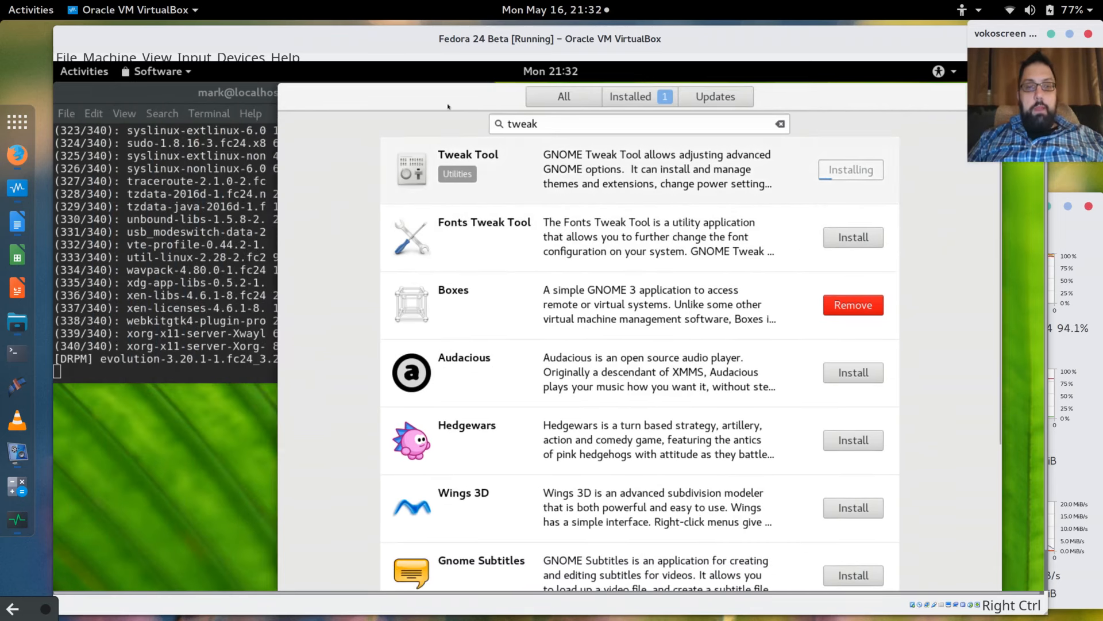
left_click(219, 98)
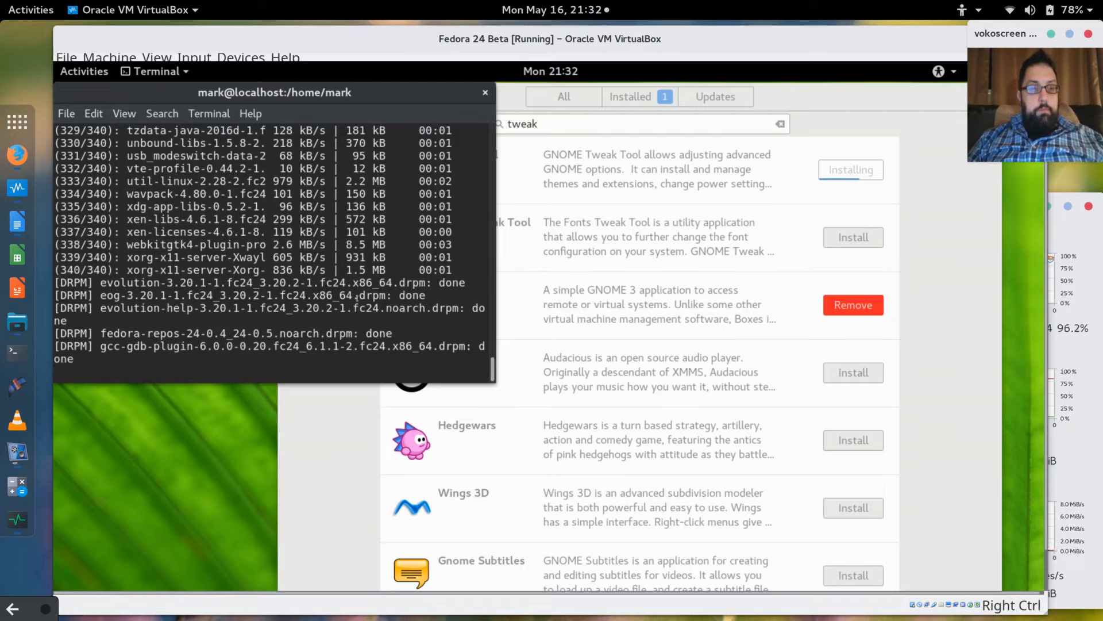
Let Tweak Tool finish installing in GNOME Software, then close the Software window.
left_click(816, 99)
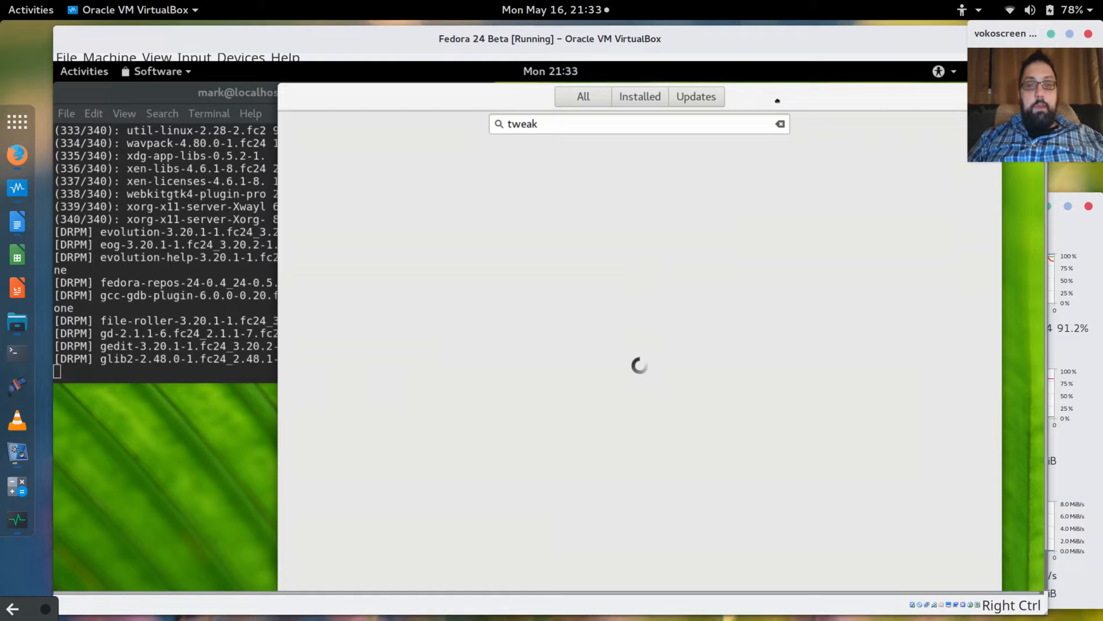
left_click_drag(792, 100, 778, 109)
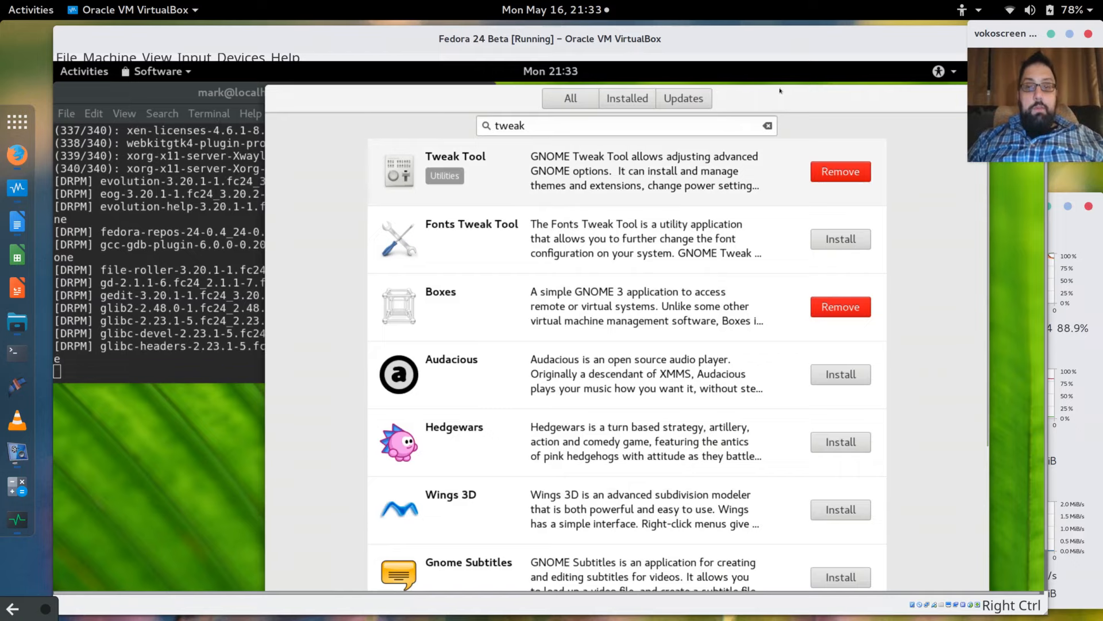
left_click_drag(785, 97, 693, 102)
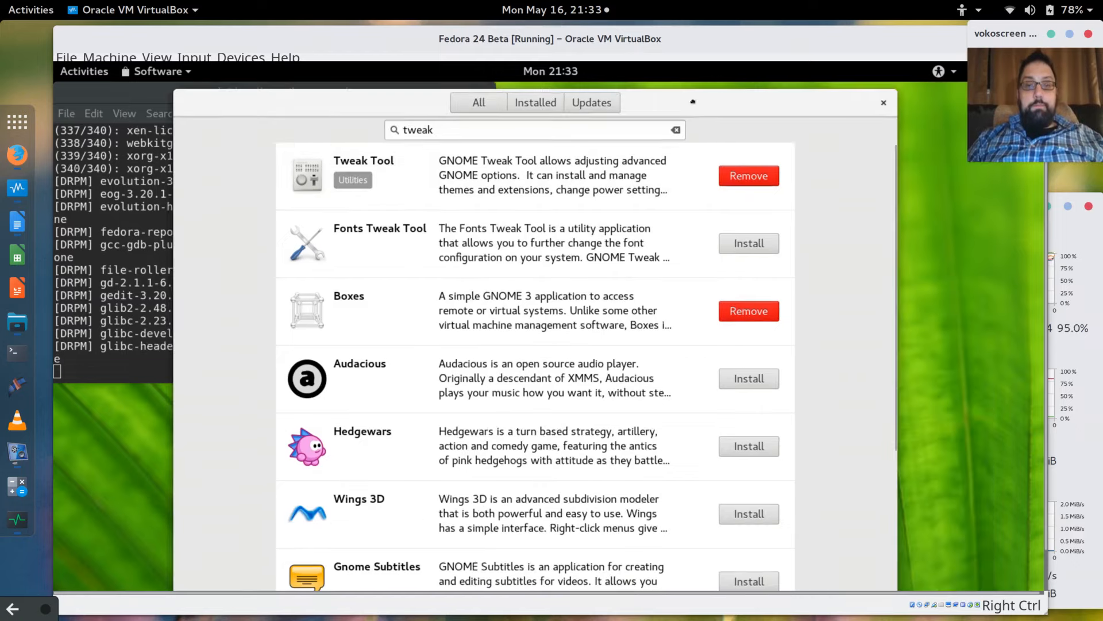
left_click(884, 104)
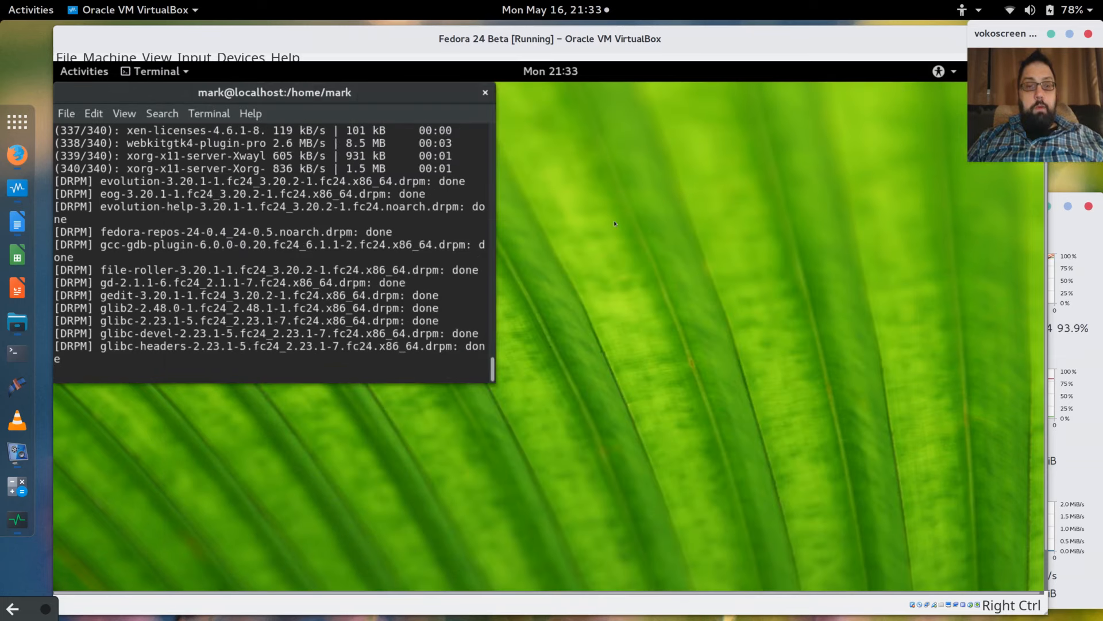
Launch GNOME Tweak Tool by searching 'tweak' in the guest's application grid.
left_click(91, 75)
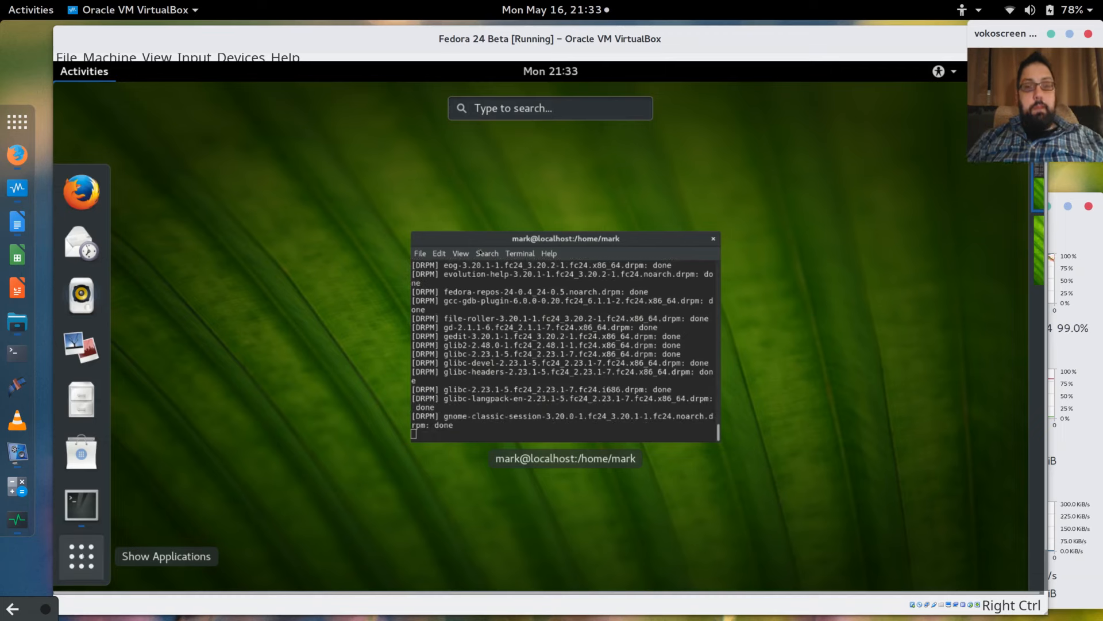
key("super+a")
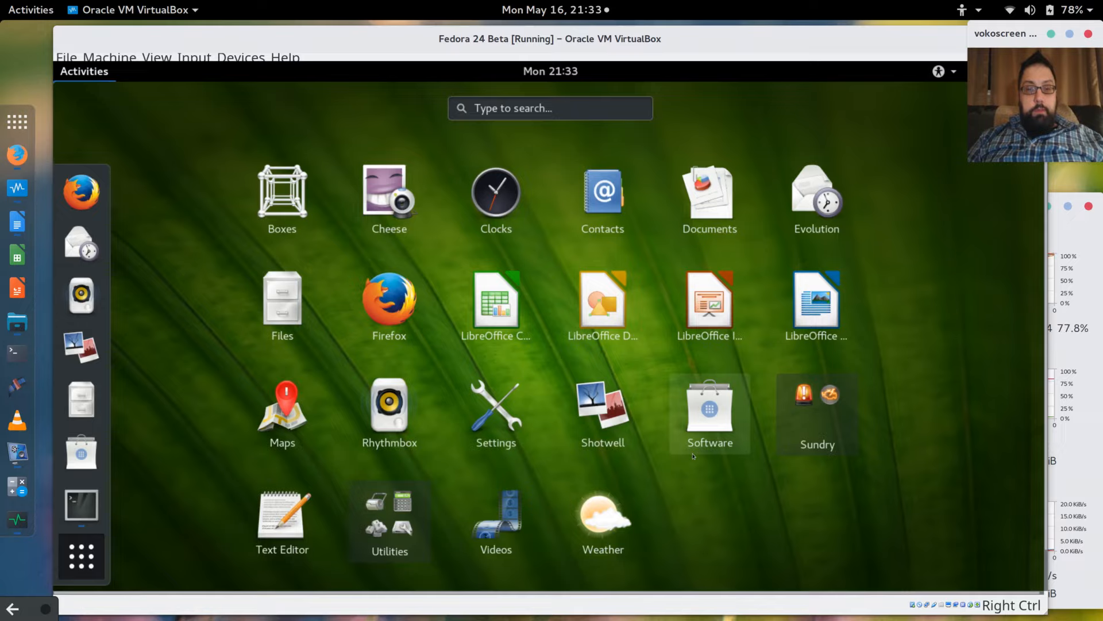
left_click(538, 109)
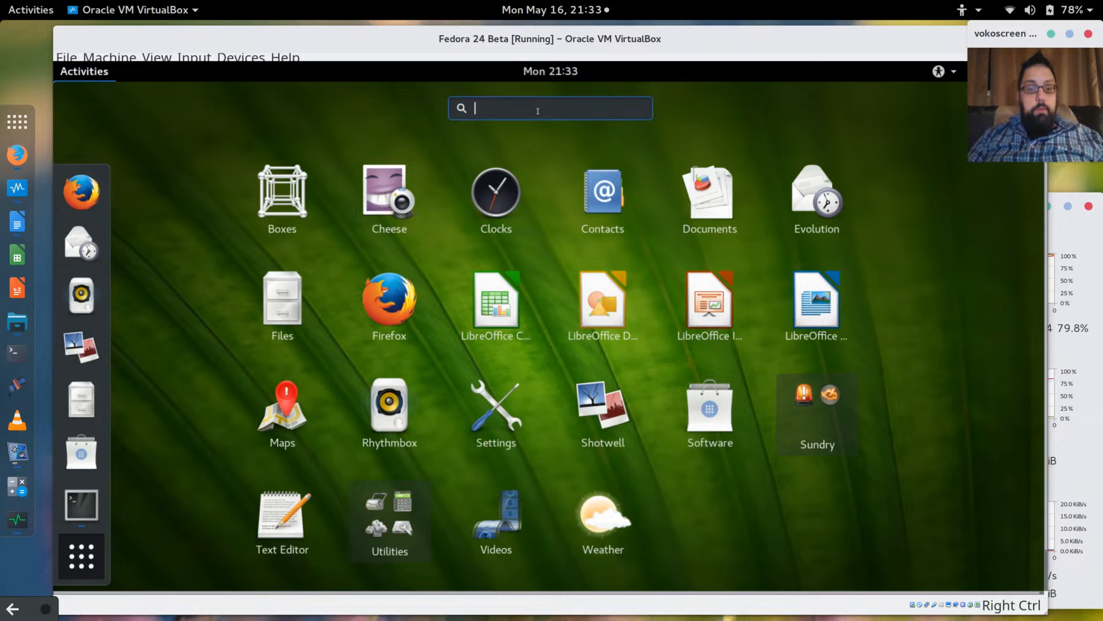
type("tweak")
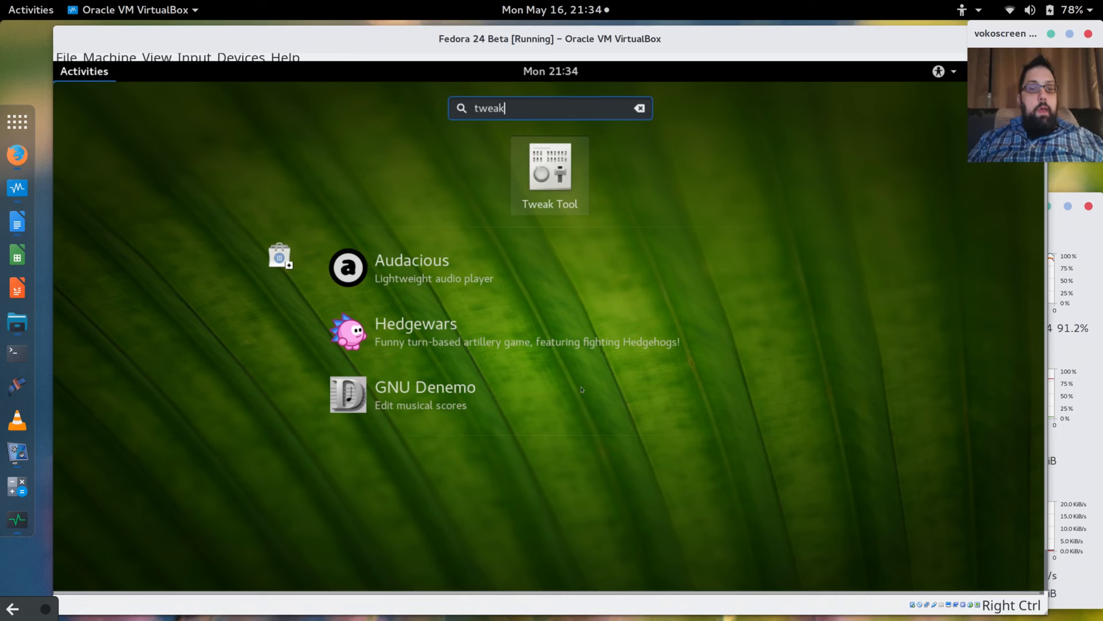
key("Return")
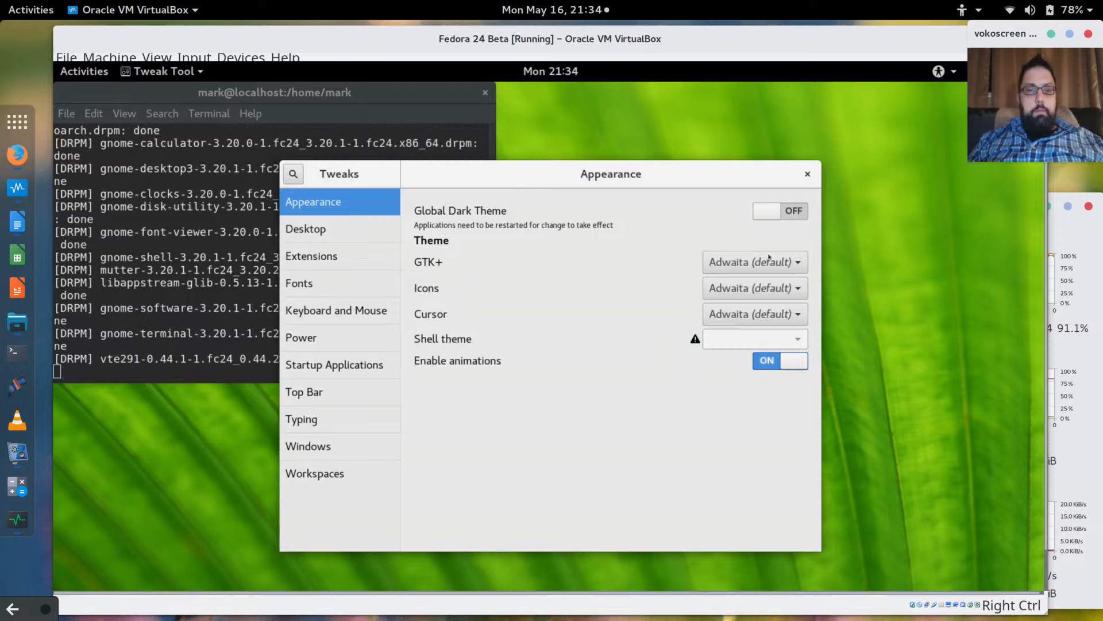
Turn on the Alternatetab extension, then browse the Fonts, Power and Startup Applications pages.
left_click(310, 259)
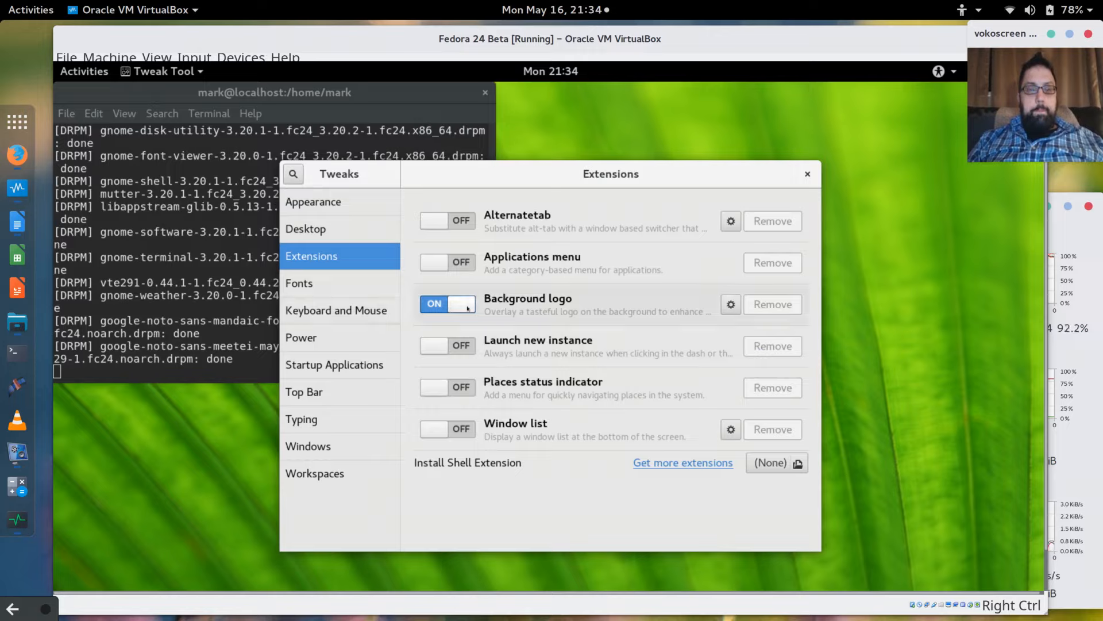
left_click(448, 220)
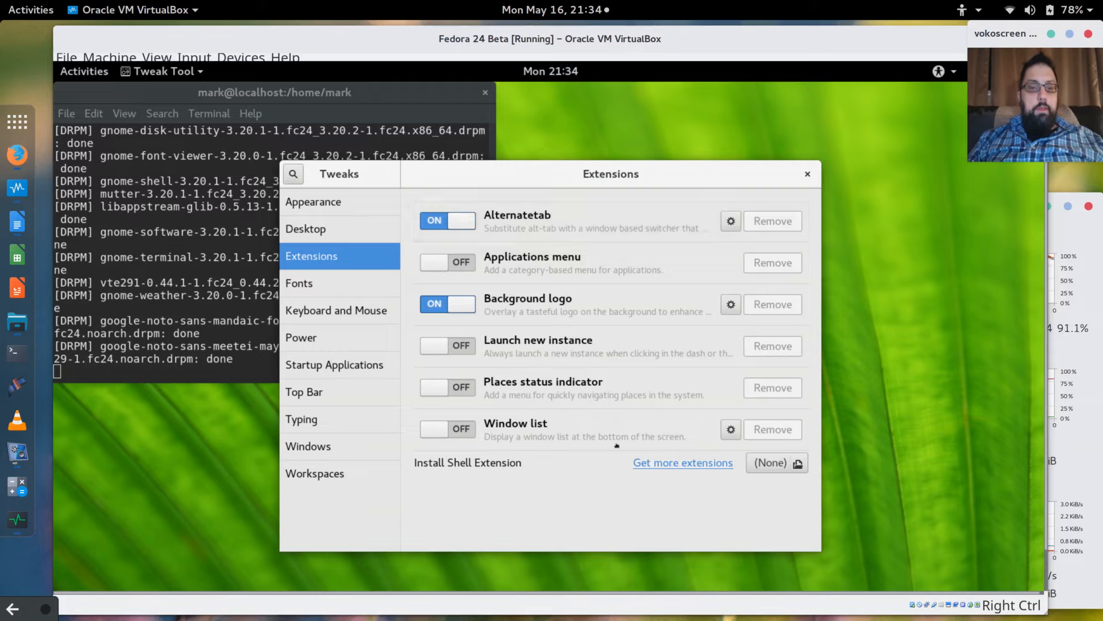
left_click(298, 284)
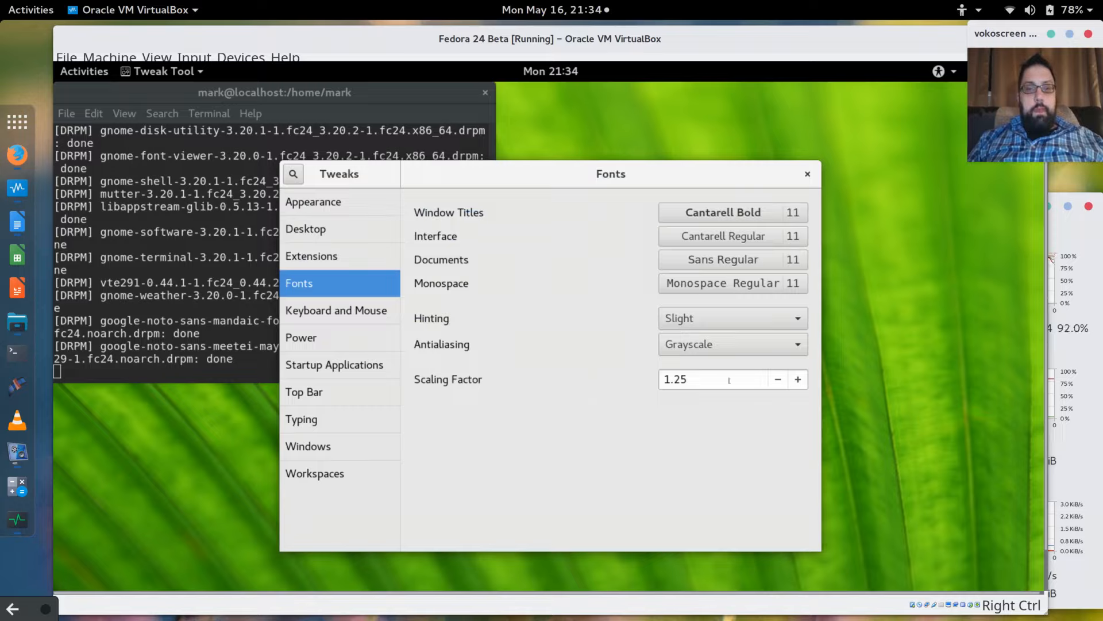
left_click(300, 315)
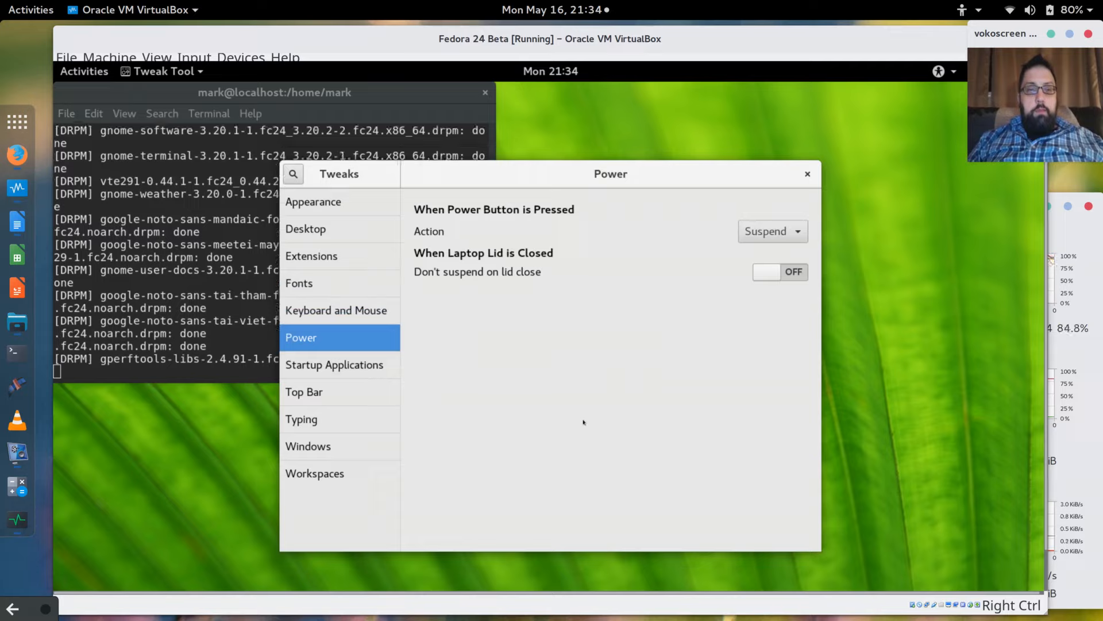
left_click(318, 366)
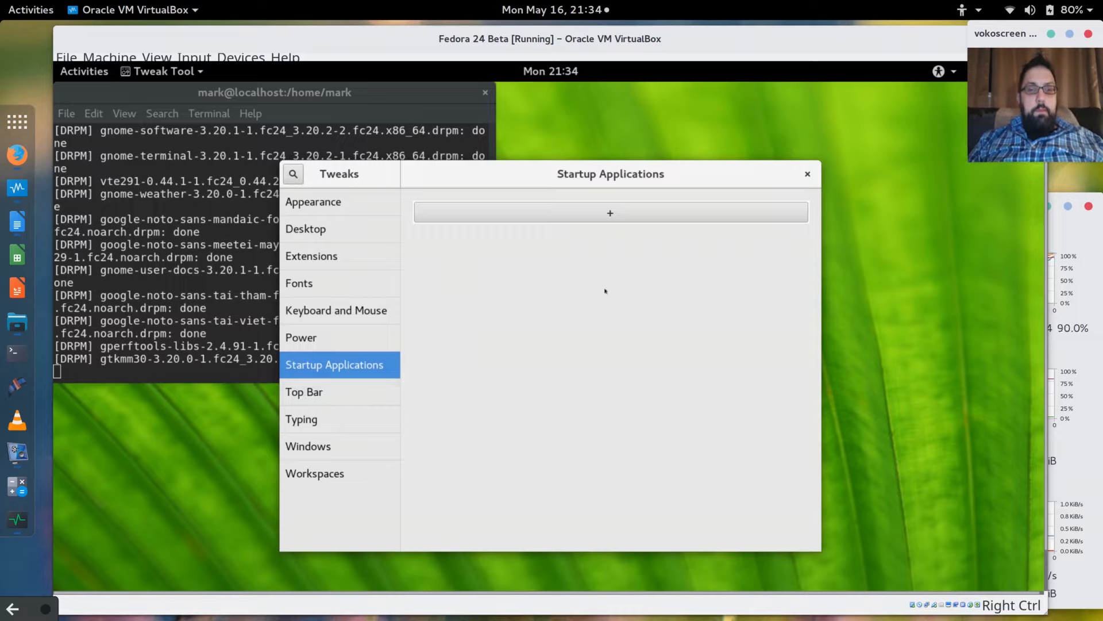
Enable Show date and Show week numbers in Top Bar, then view the Typing and Windows pages.
left_click(315, 394)
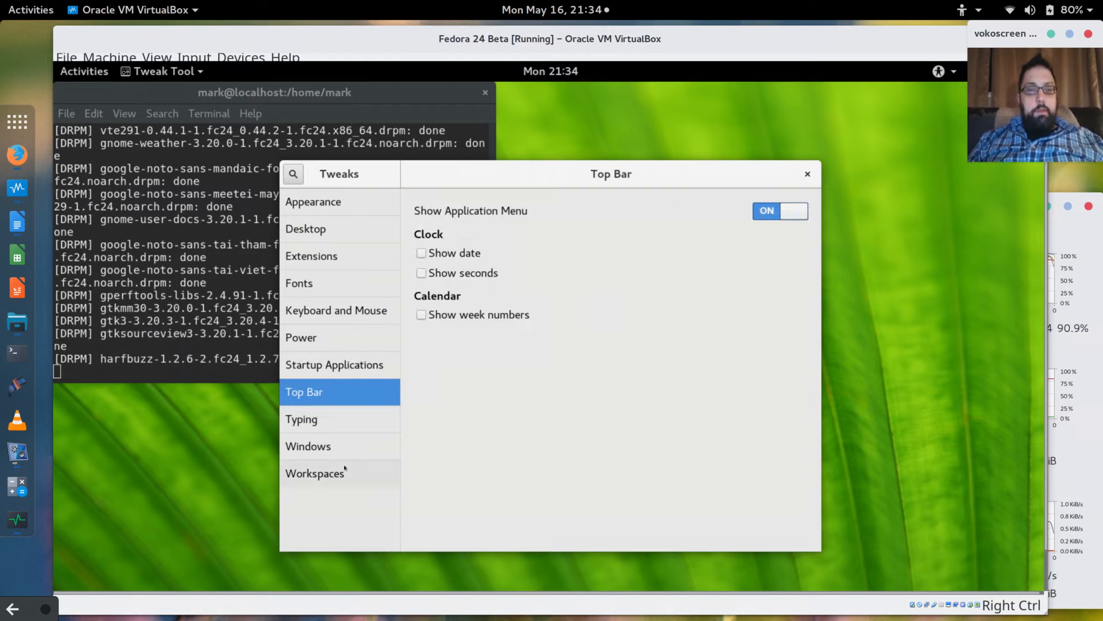
left_click(421, 254)
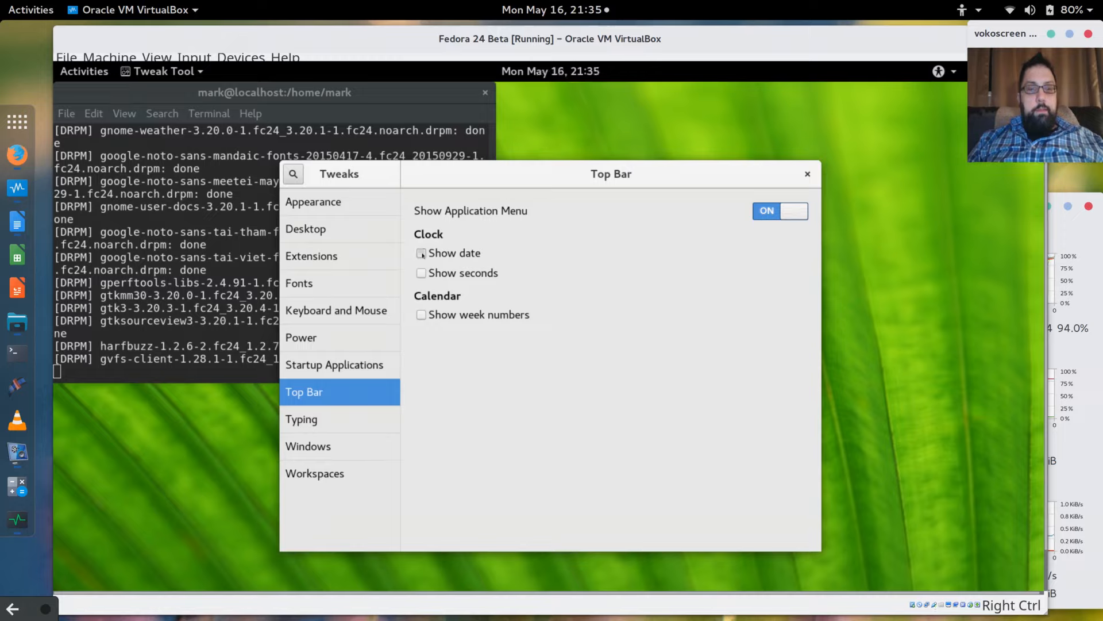
left_click(424, 318)
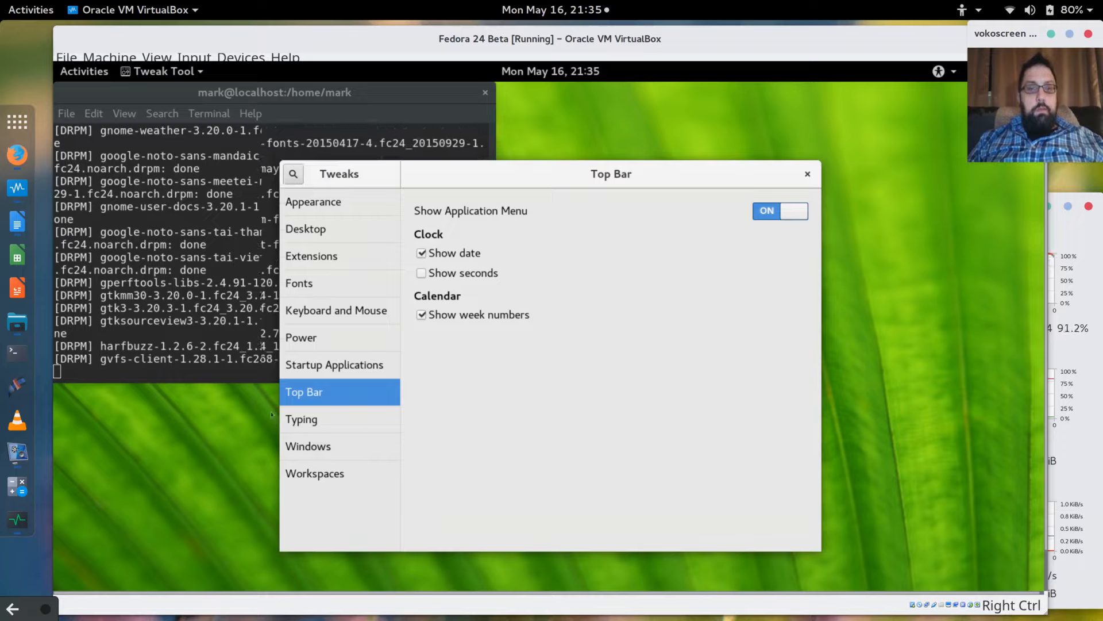
left_click(316, 423)
left_click(320, 447)
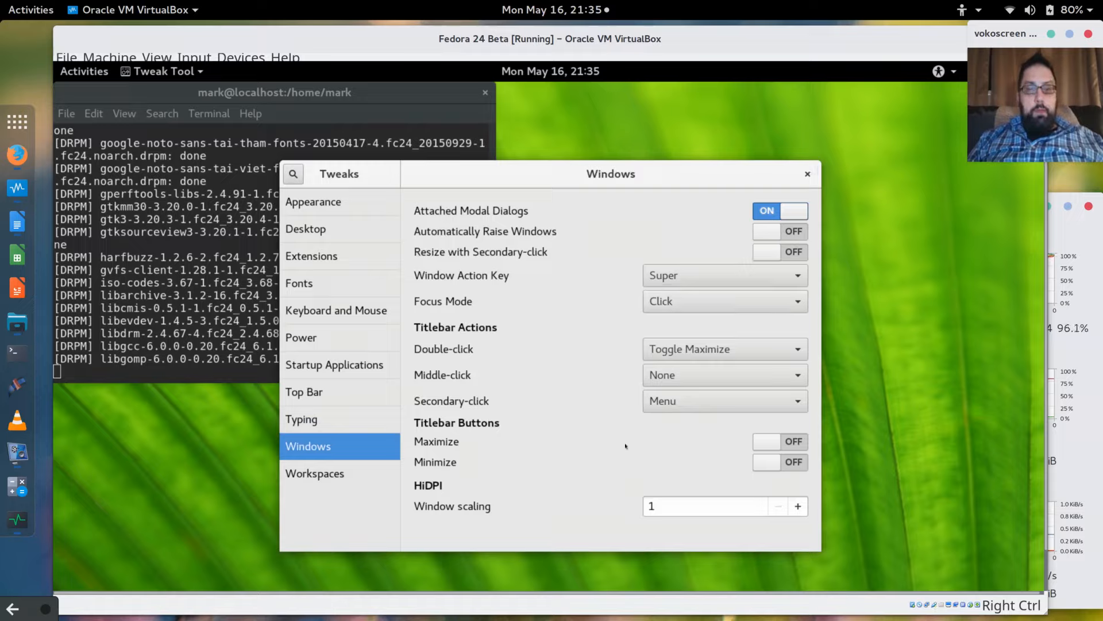
Add maximize and minimize titlebar buttons, visit Workspaces, then return to the Extensions list.
left_click(767, 442)
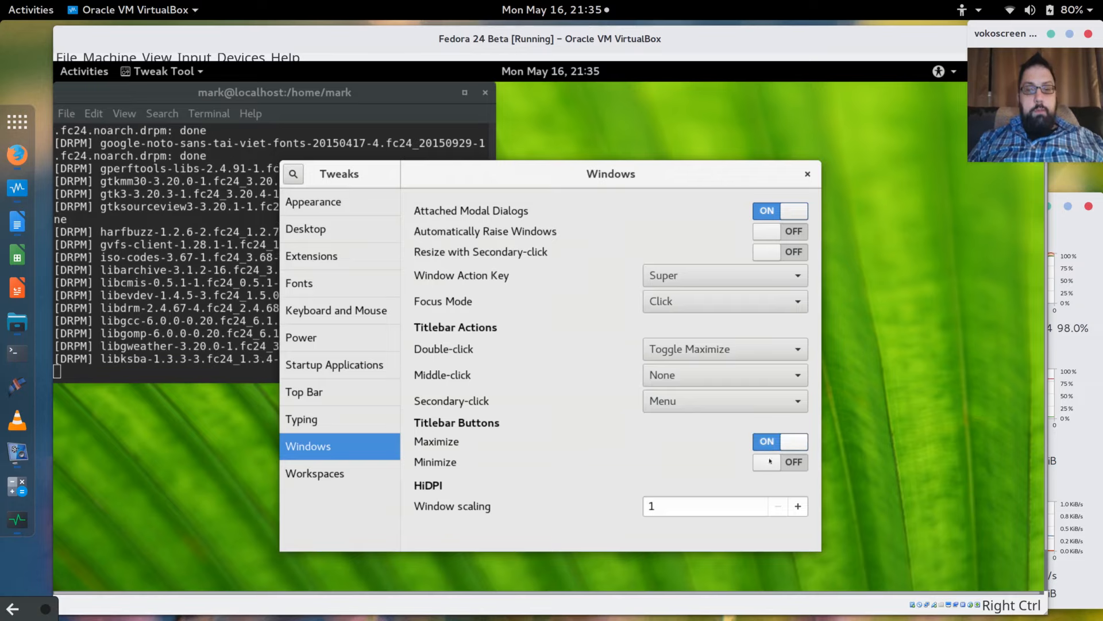
left_click(769, 464)
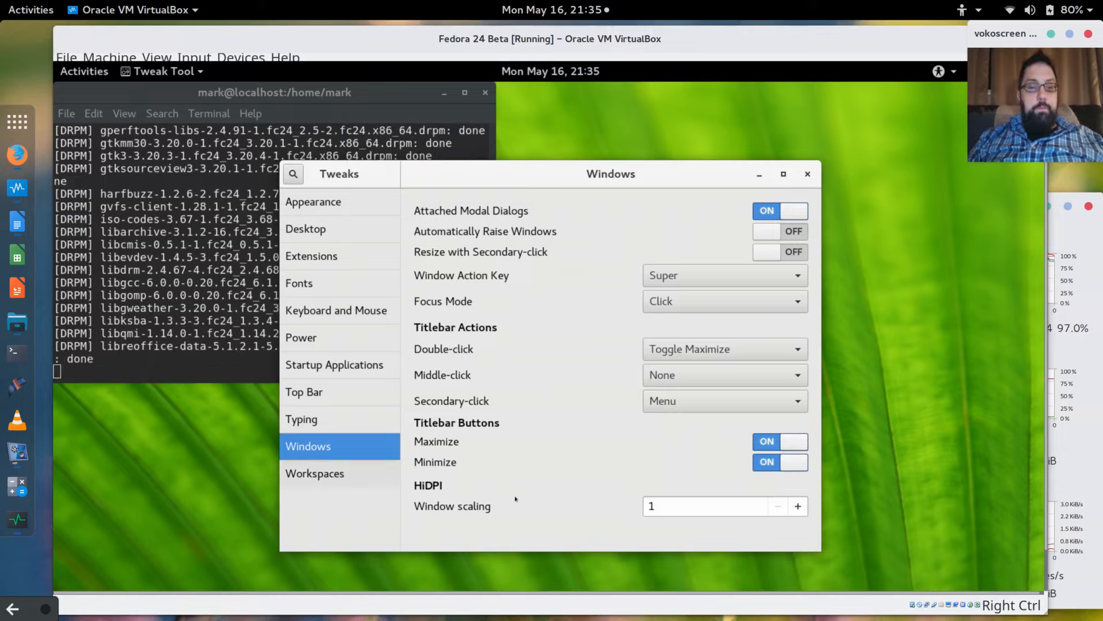
left_click(325, 480)
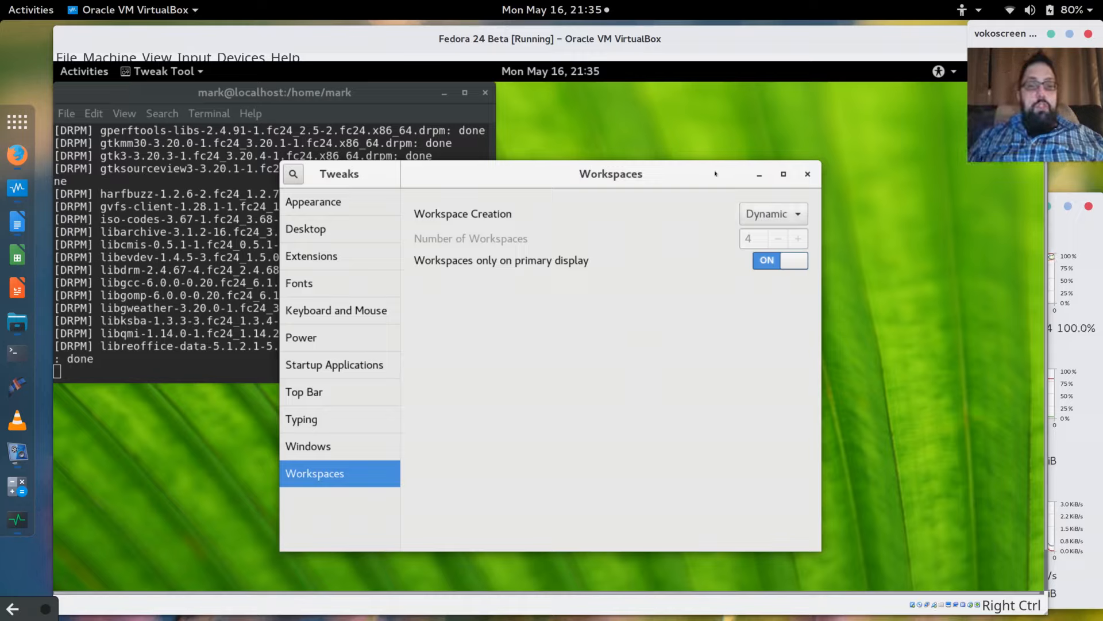
left_click_drag(610, 179, 668, 176)
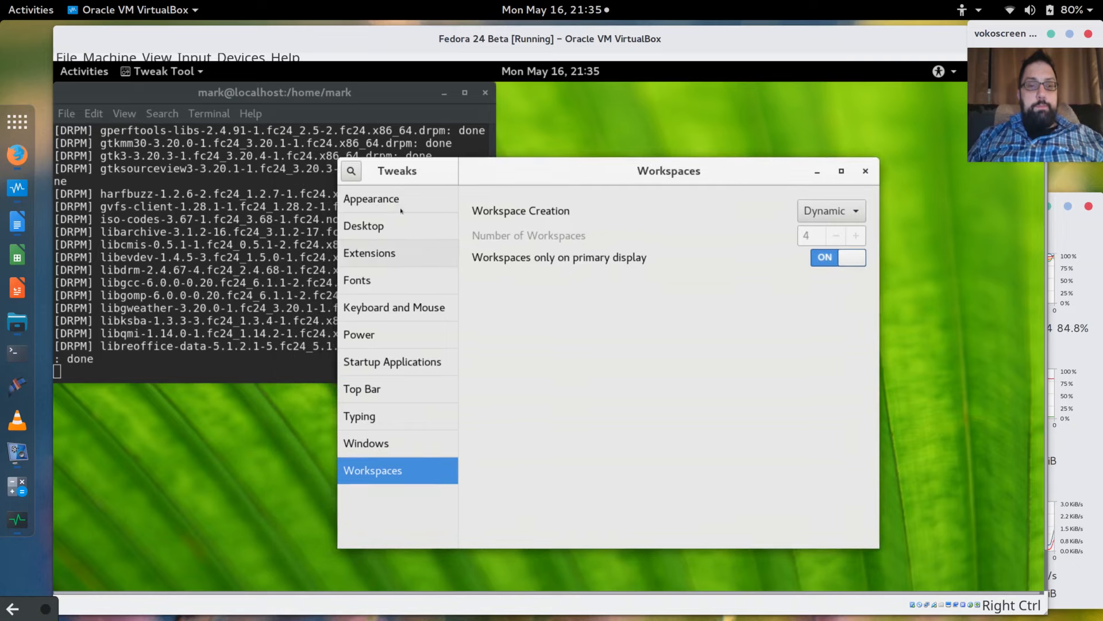
left_click(379, 264)
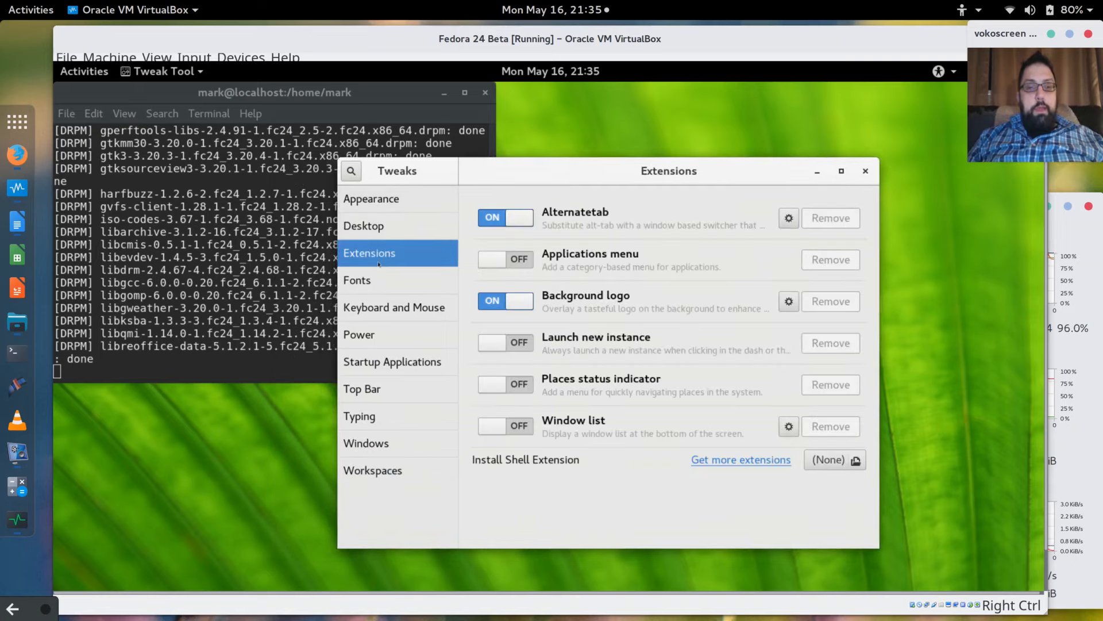
Open the GNOME extensions website in Firefox, then scroll back through the terminal's output.
left_click(762, 461)
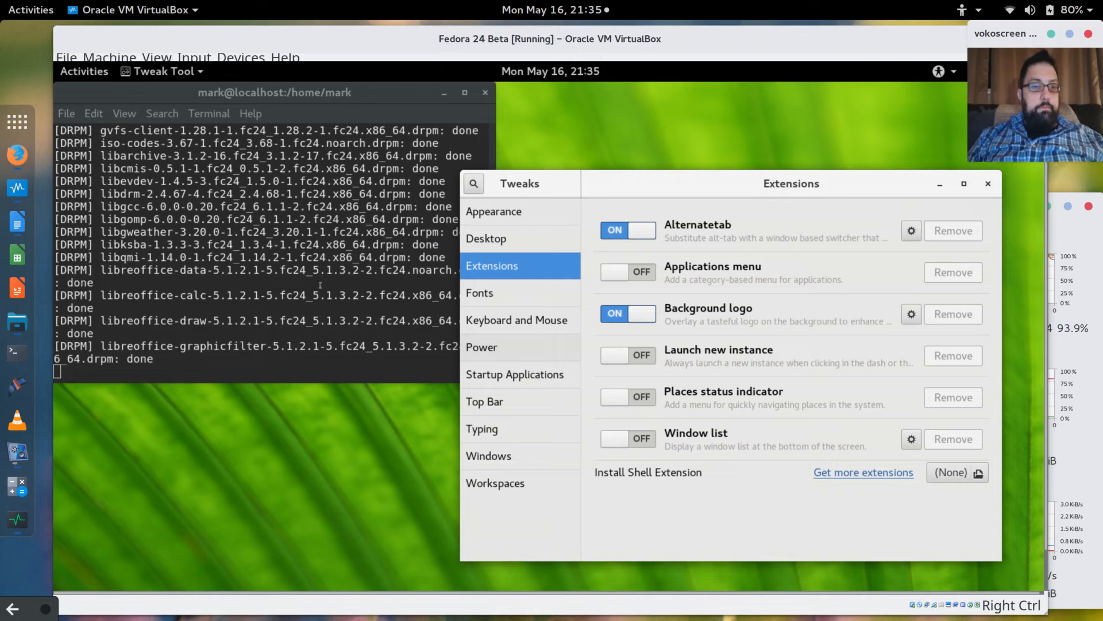
left_click(232, 233)
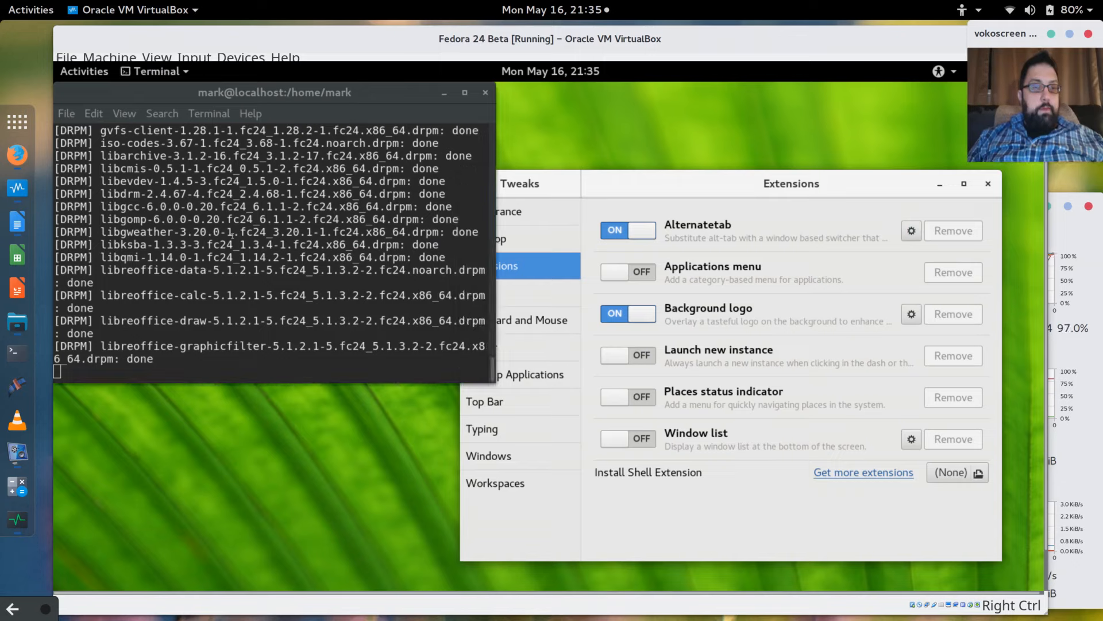
scroll(232, 233, "up", 5)
scroll(232, 232, "up", 8)
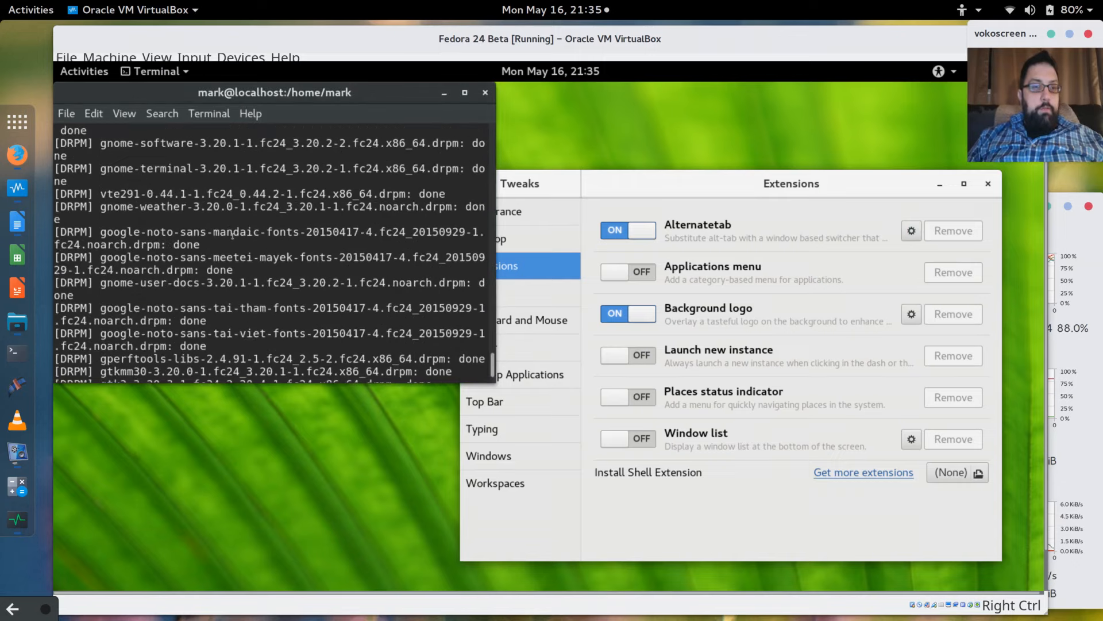
scroll(231, 233, "up", 4)
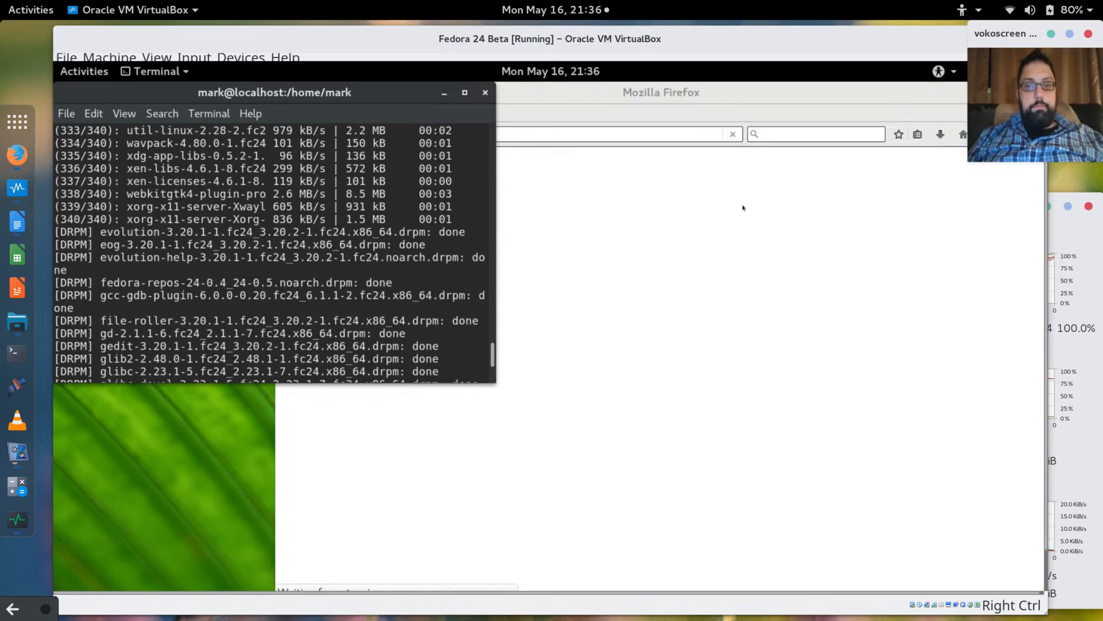
Allow and remember the GNOME Shell Integration plugin for extensions.gnome.org in Firefox.
left_click(790, 97)
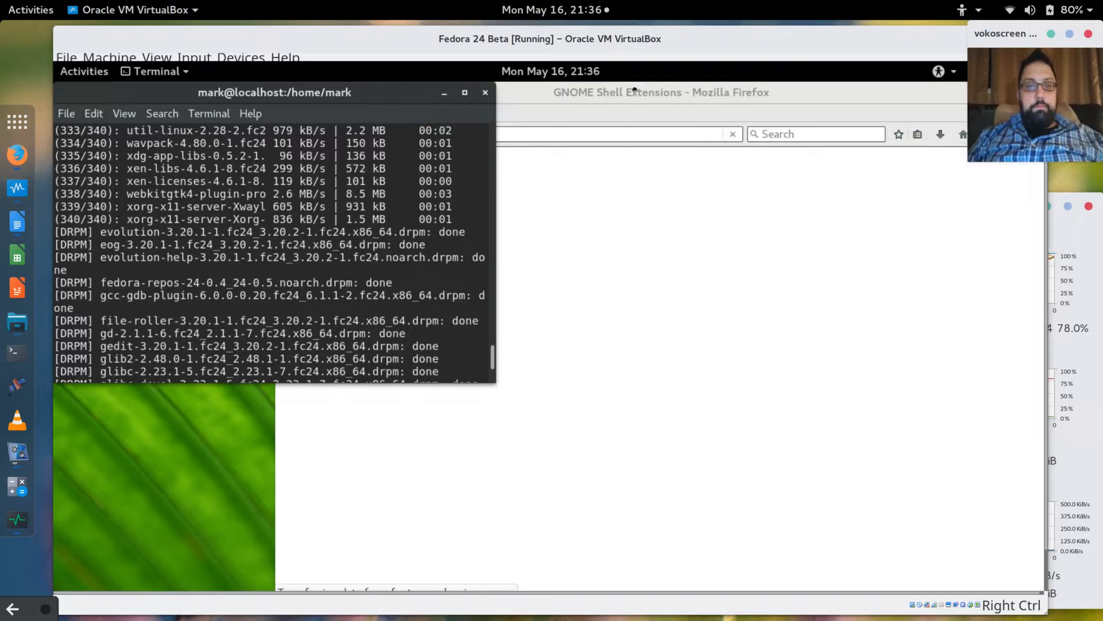
left_click(632, 96)
left_click_drag(624, 102, 348, 99)
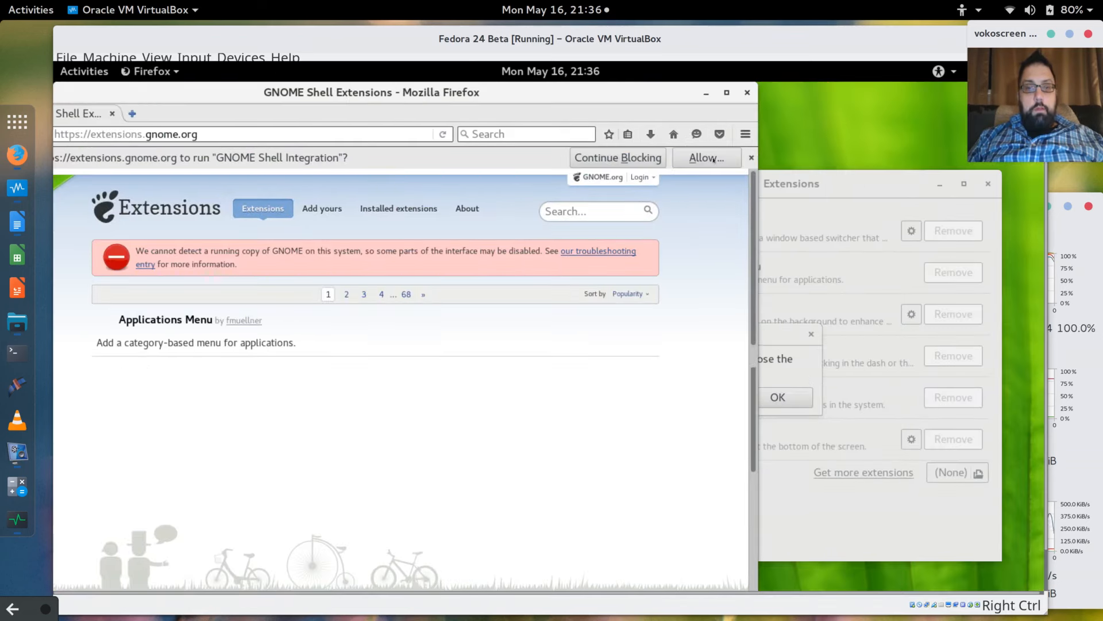
left_click(710, 161)
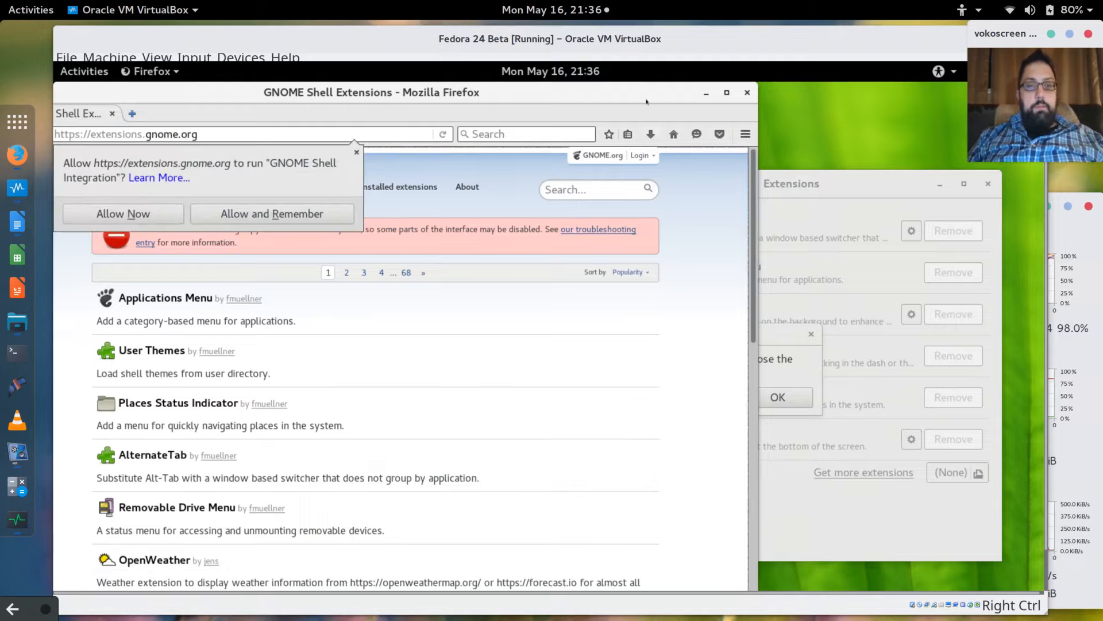
left_click(316, 215)
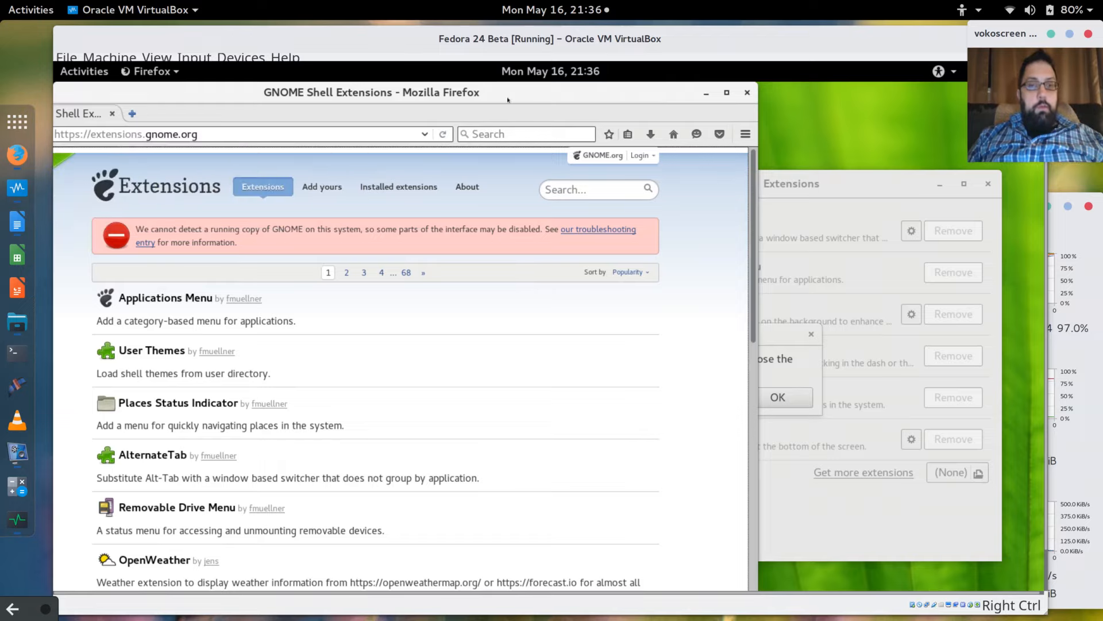
left_click_drag(507, 99, 614, 100)
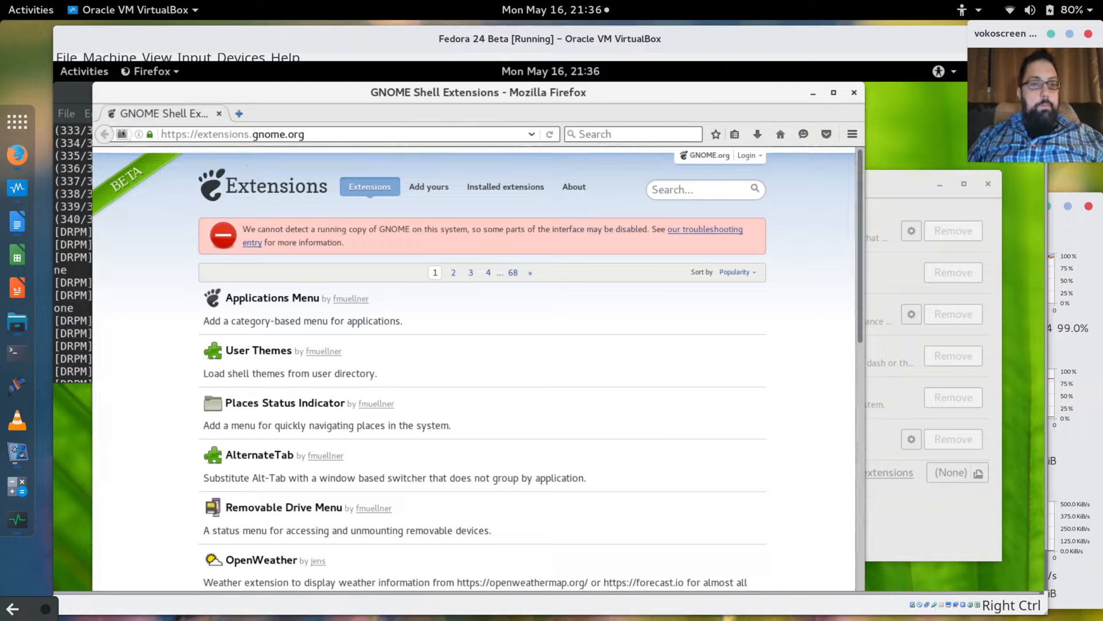
left_click(121, 134)
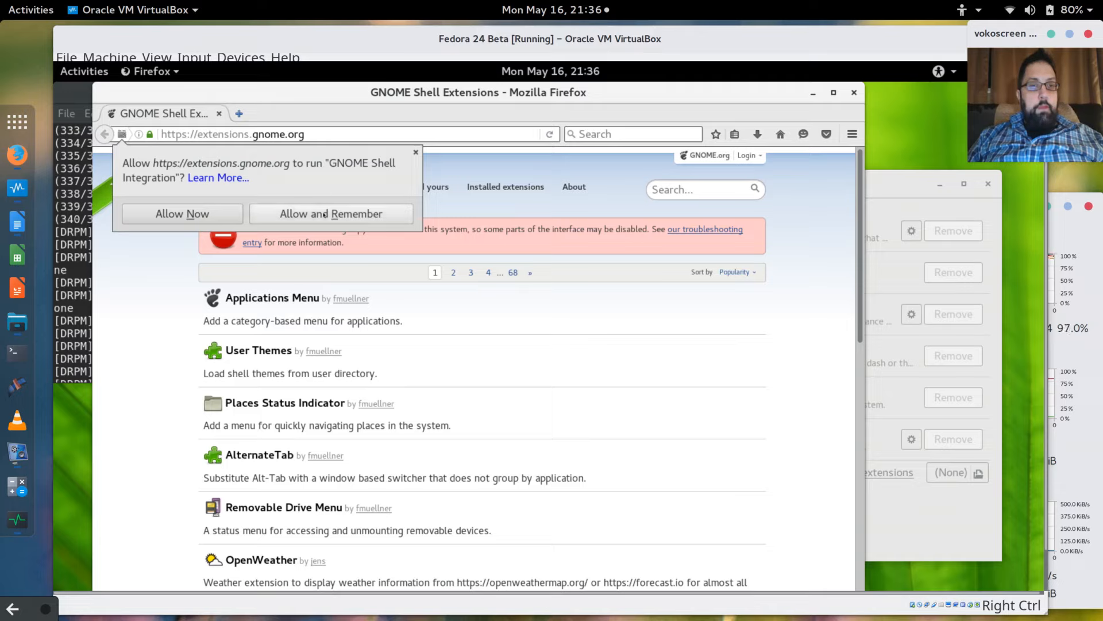
left_click(325, 213)
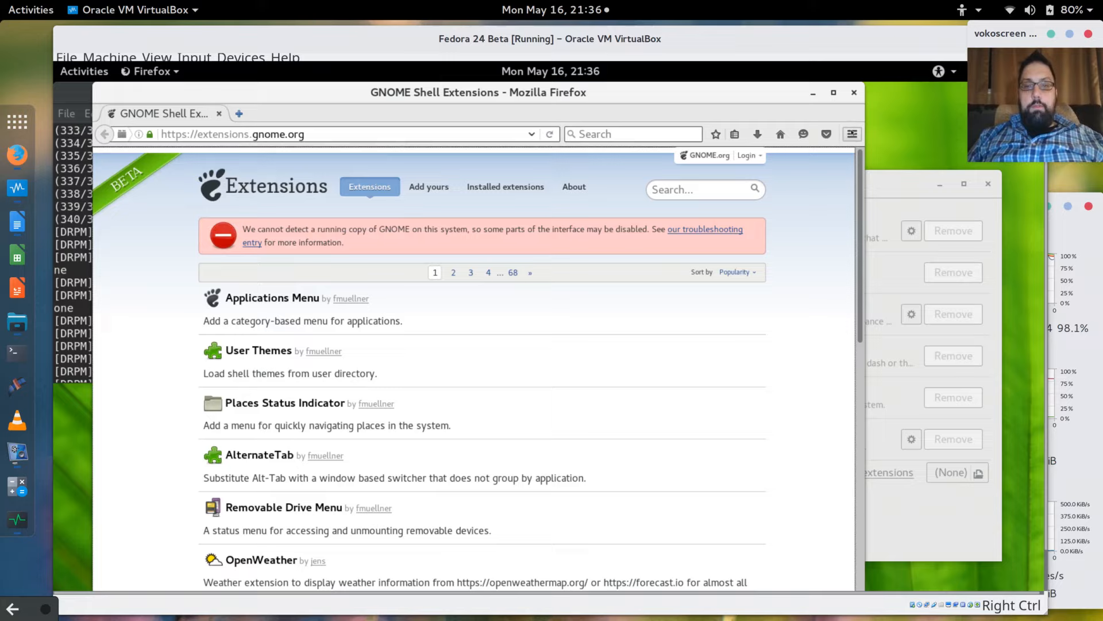
left_click(852, 134)
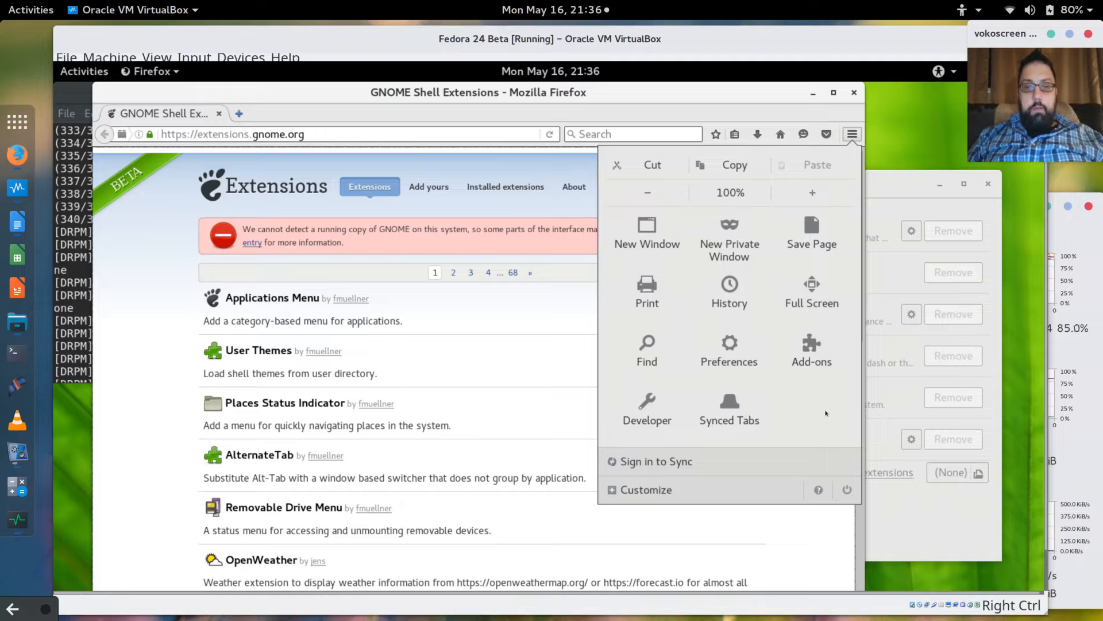
Confirm Firefox version 46.0 under Help > About Firefox, then reload the extensions page.
left_click(819, 490)
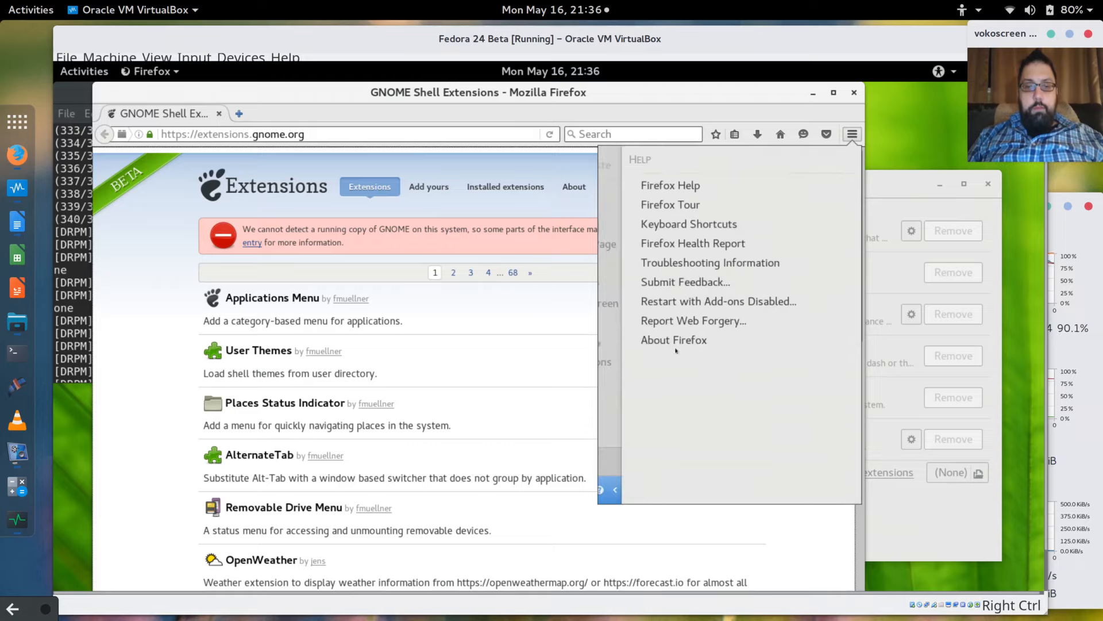
left_click(673, 340)
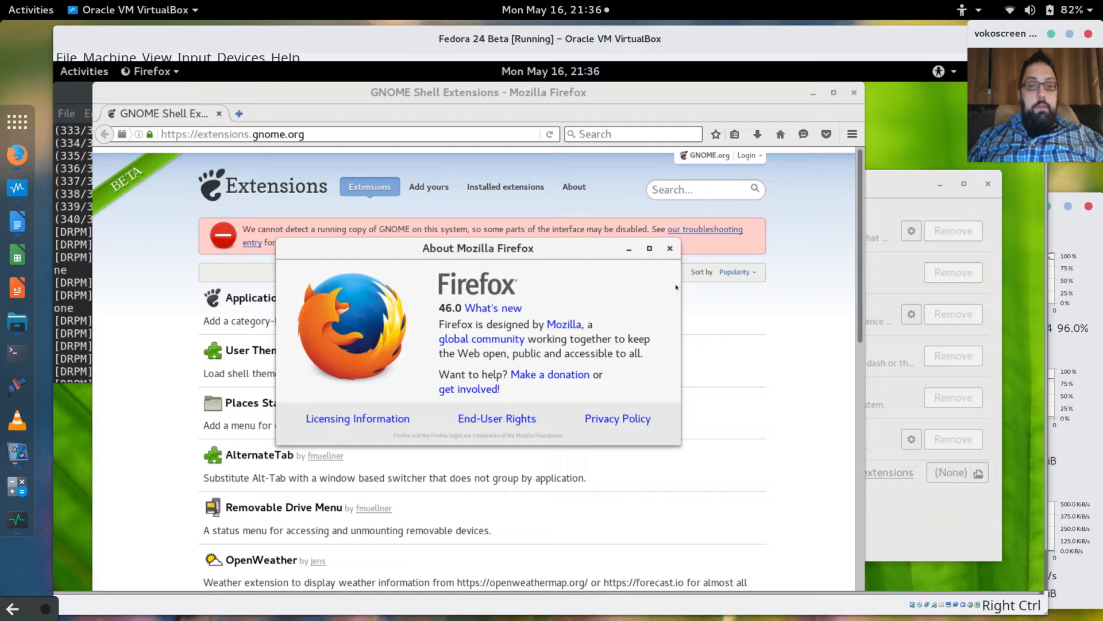
left_click(670, 249)
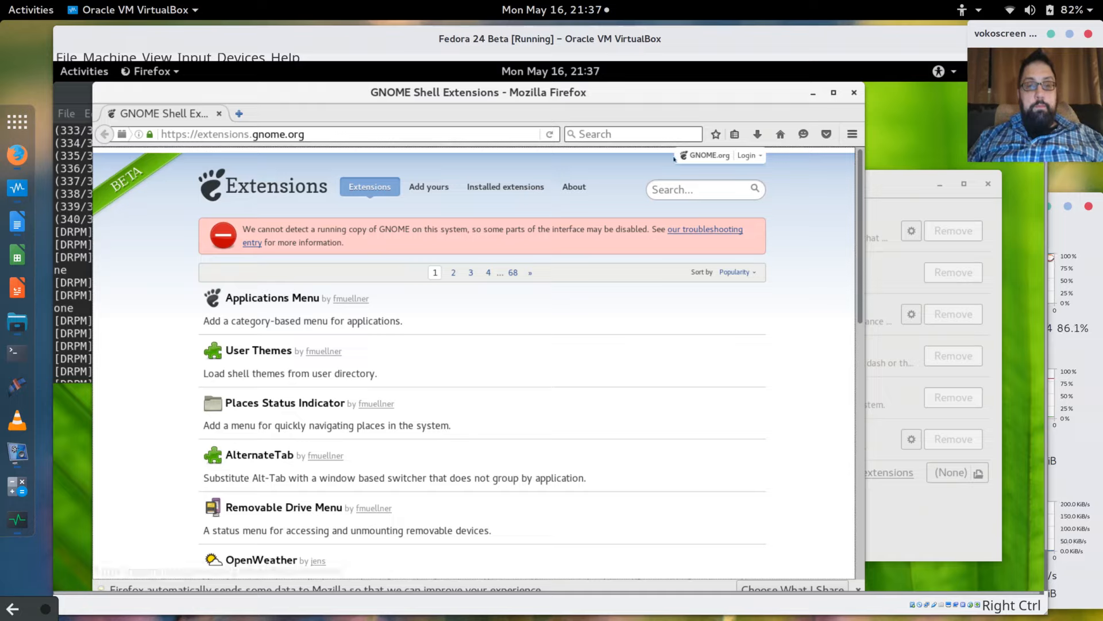
left_click(550, 135)
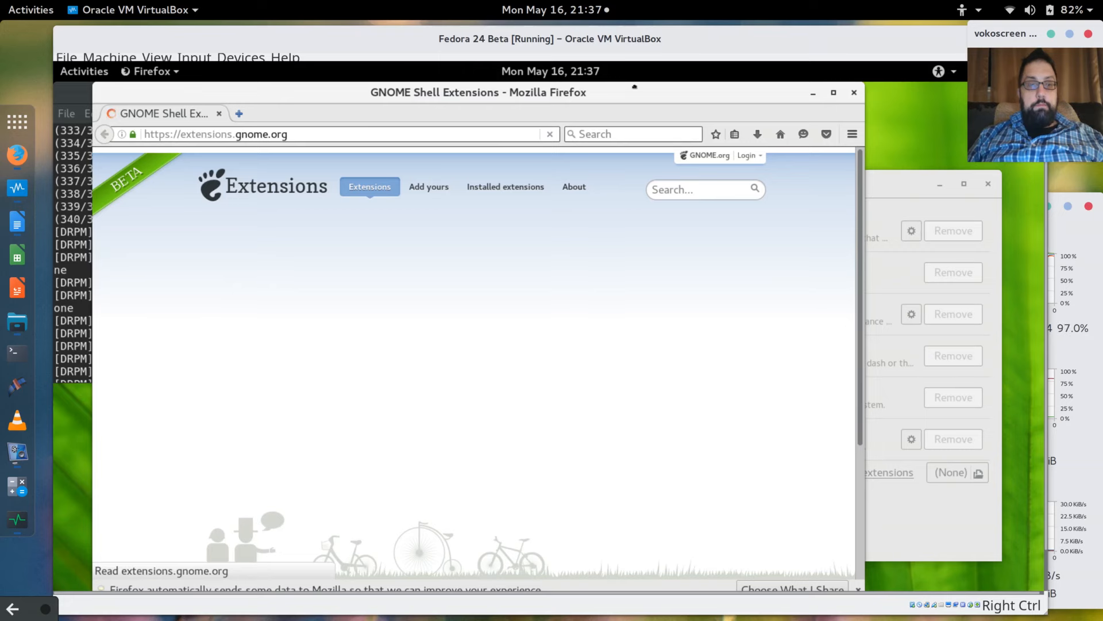
Search the extensions site for 'dock' and open the Dash to Dock page.
left_click_drag(582, 92, 638, 92)
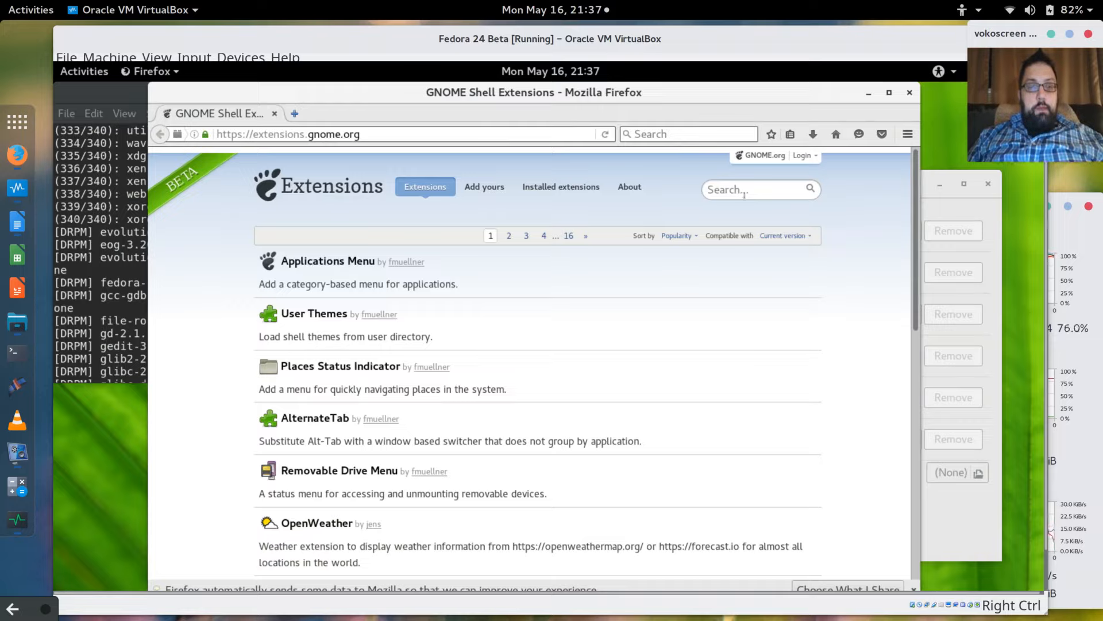
left_click(725, 191)
type("d")
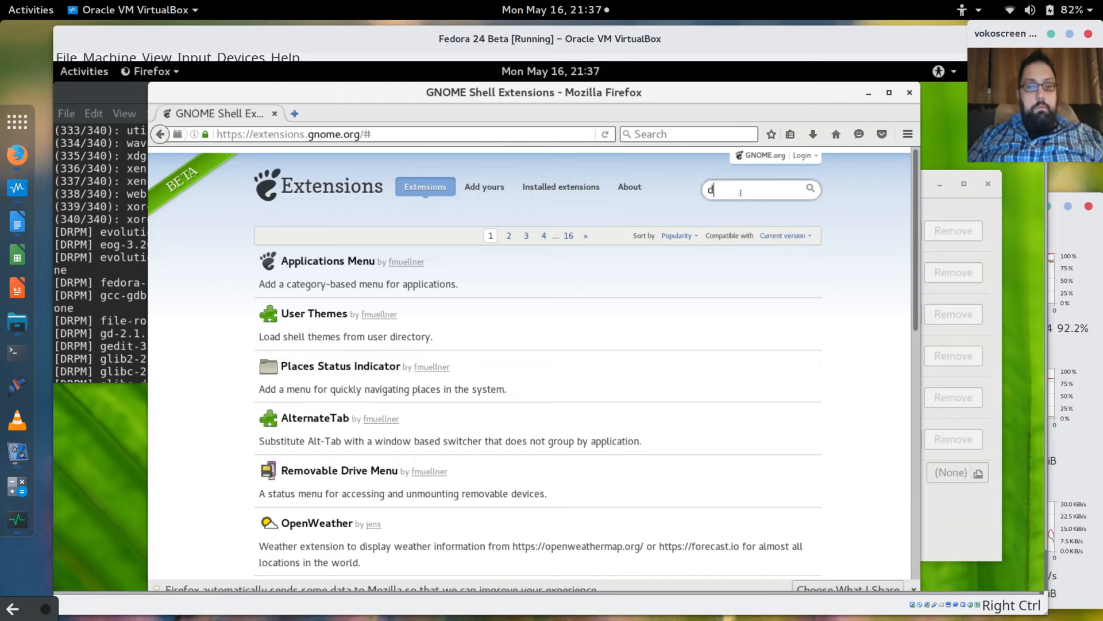
type("ock")
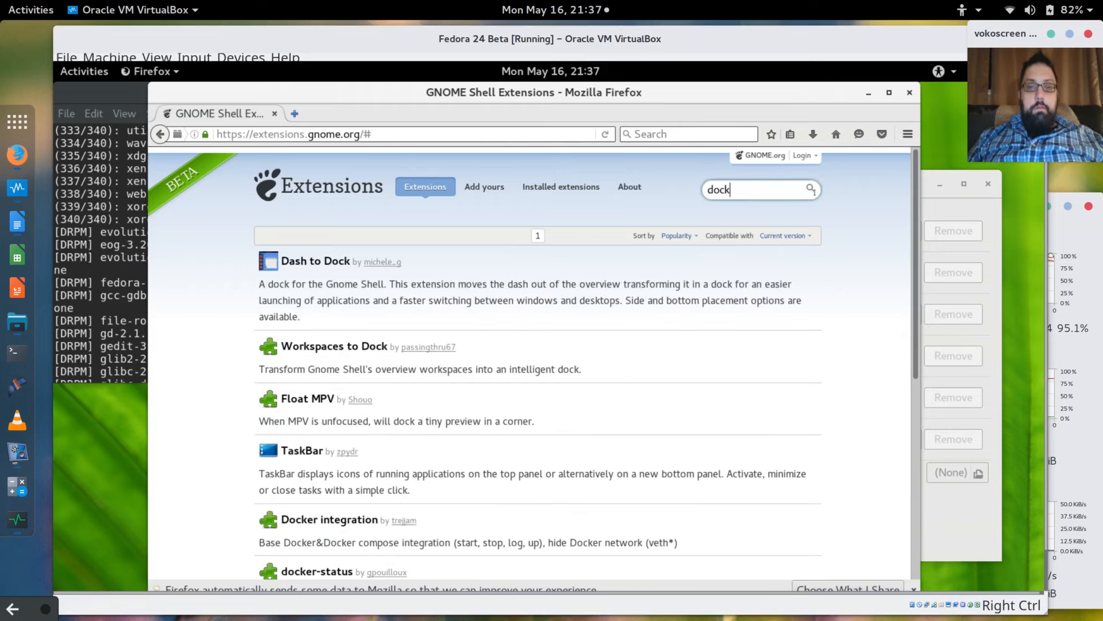
left_click(305, 261)
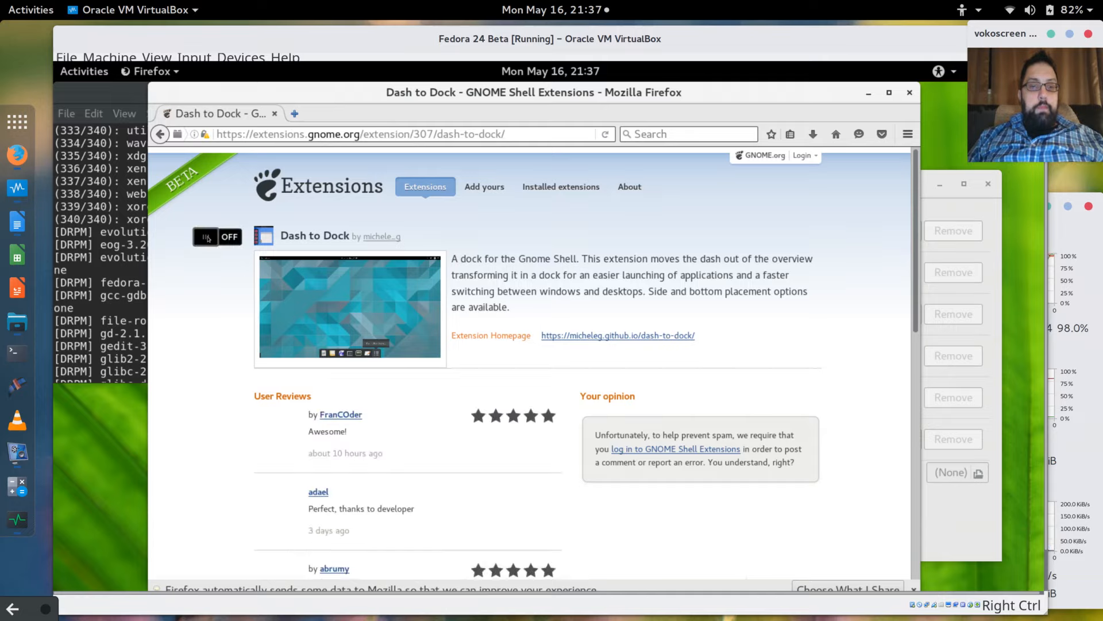
Switch on and confirm installing Dash to Dock, then return to the 'dock' search results.
left_click(208, 236)
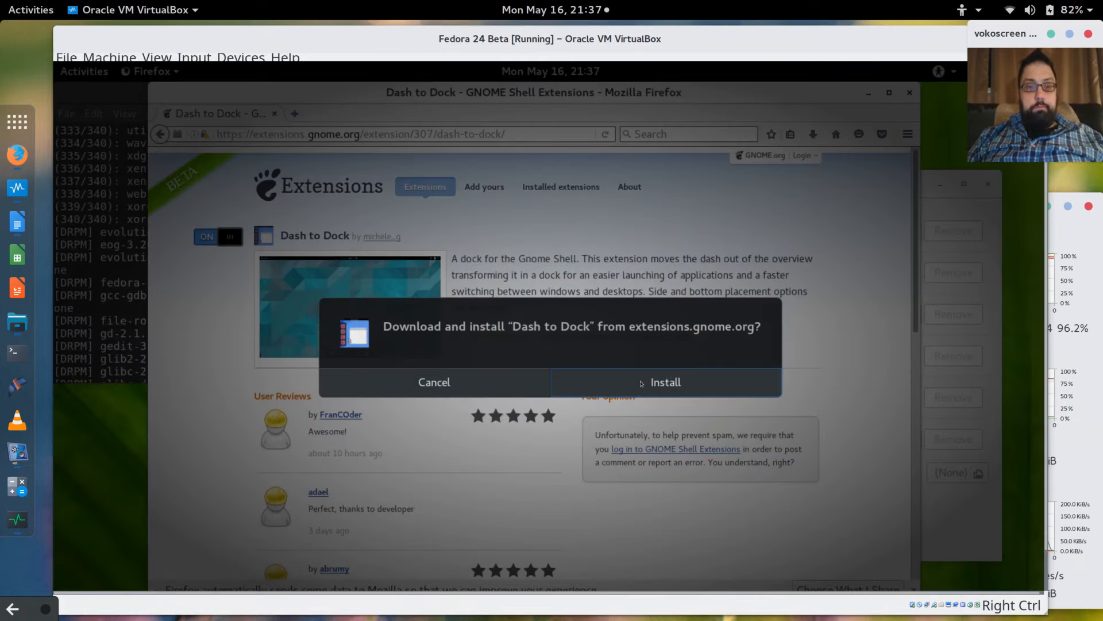
left_click(642, 384)
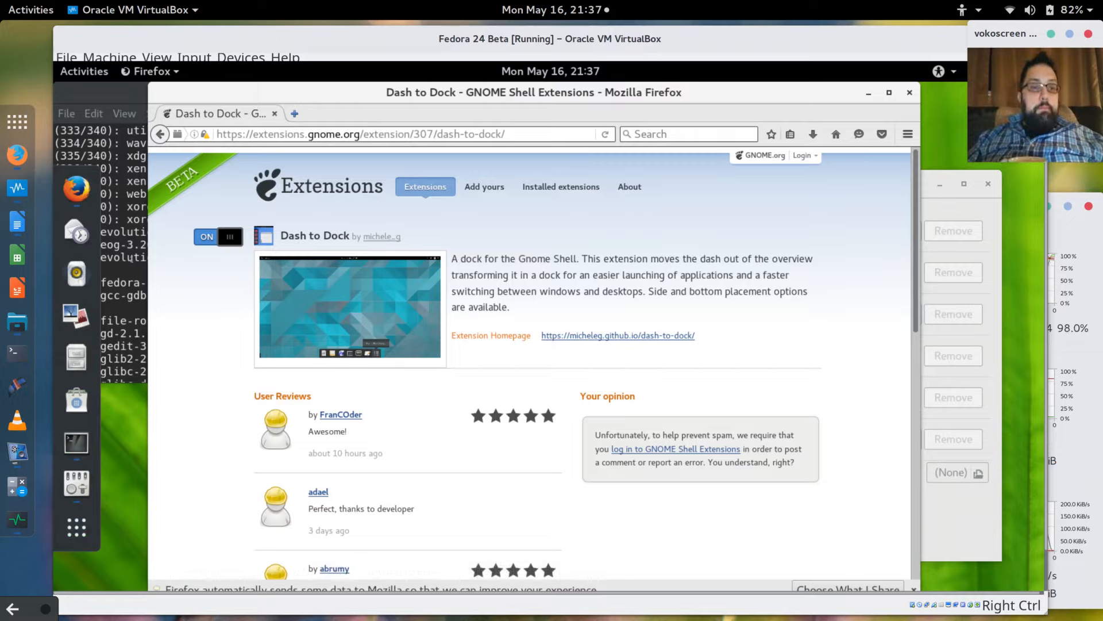
left_click(131, 258)
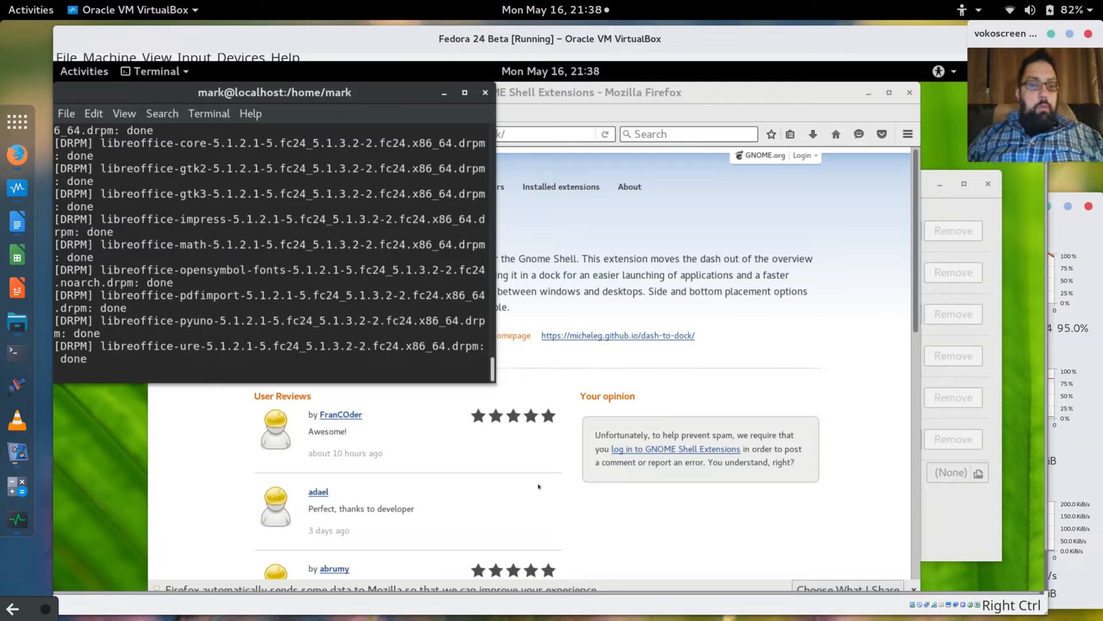
left_click(805, 231)
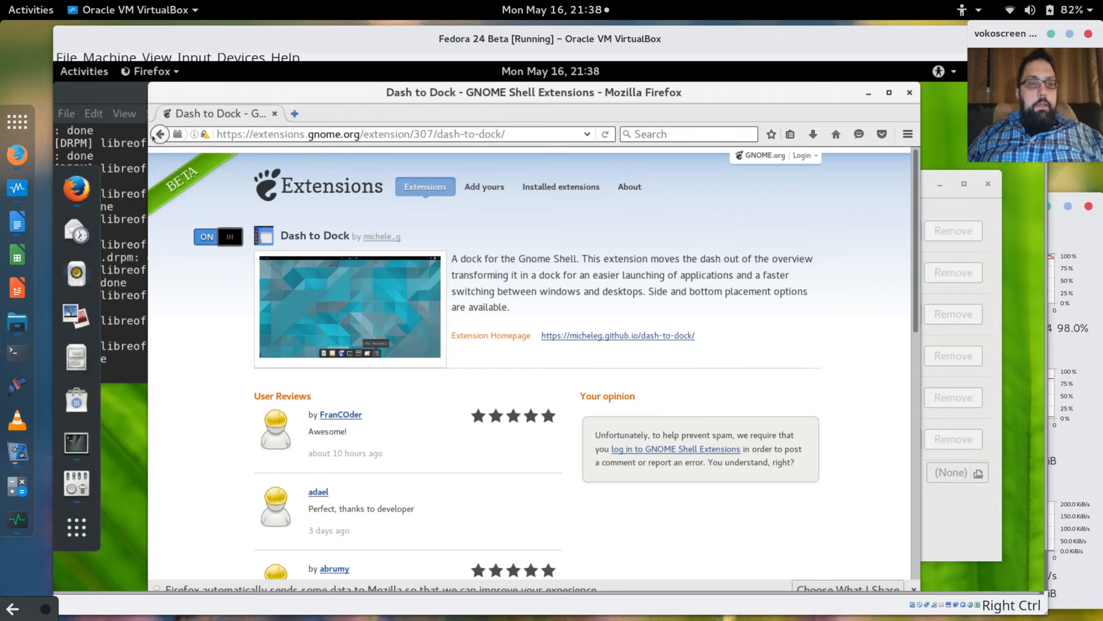
left_click(156, 136)
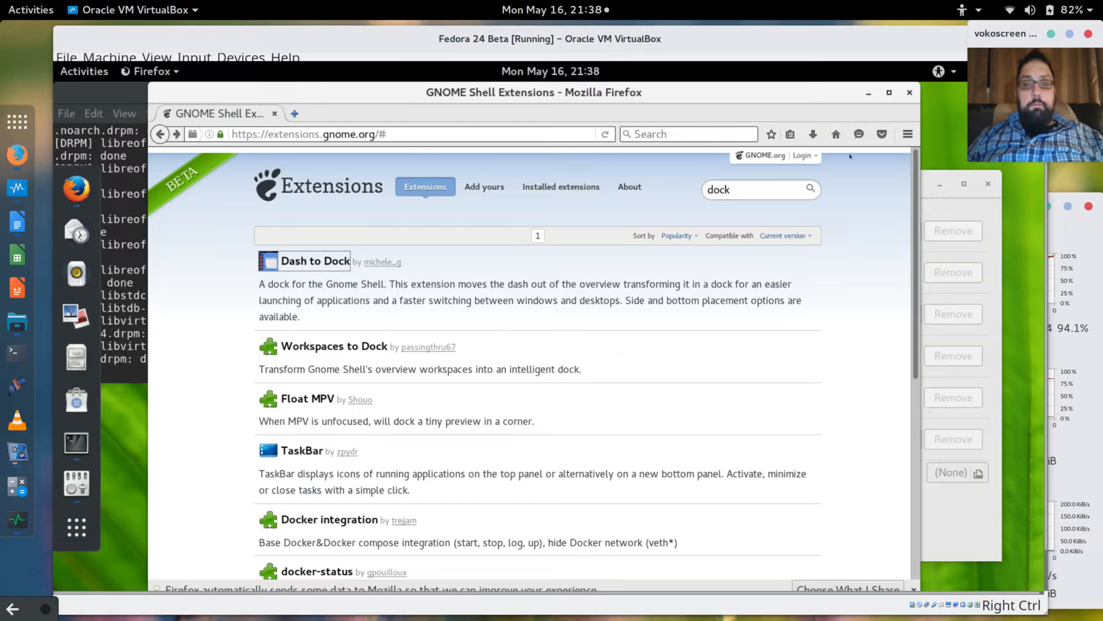
Minimize Firefox and dismiss its not-responding warning.
left_click(870, 93)
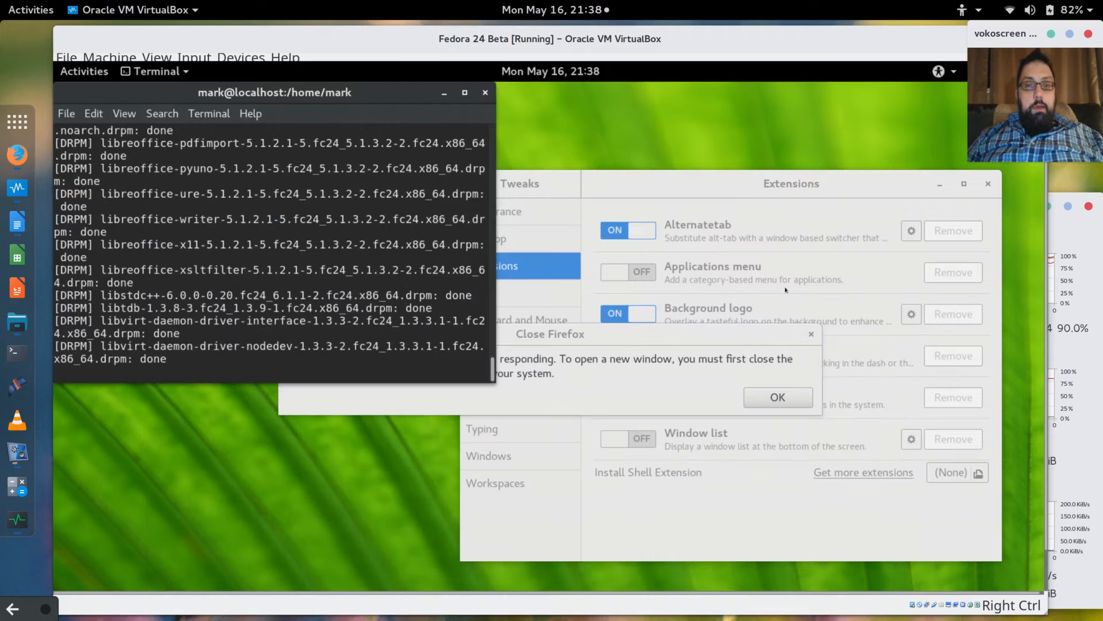
left_click(815, 407)
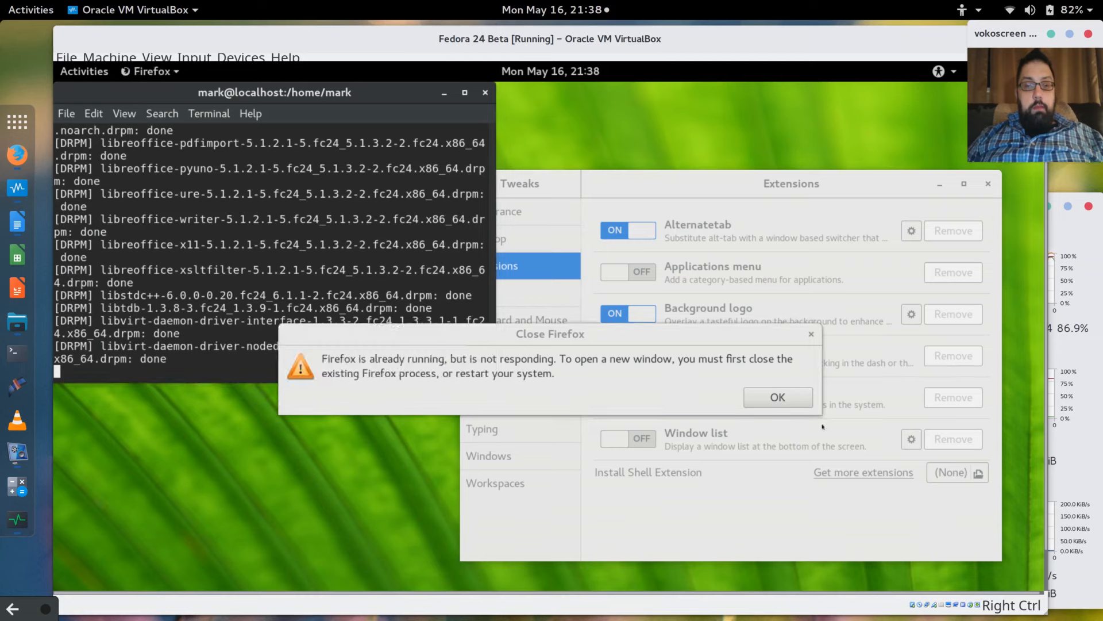
left_click(778, 398)
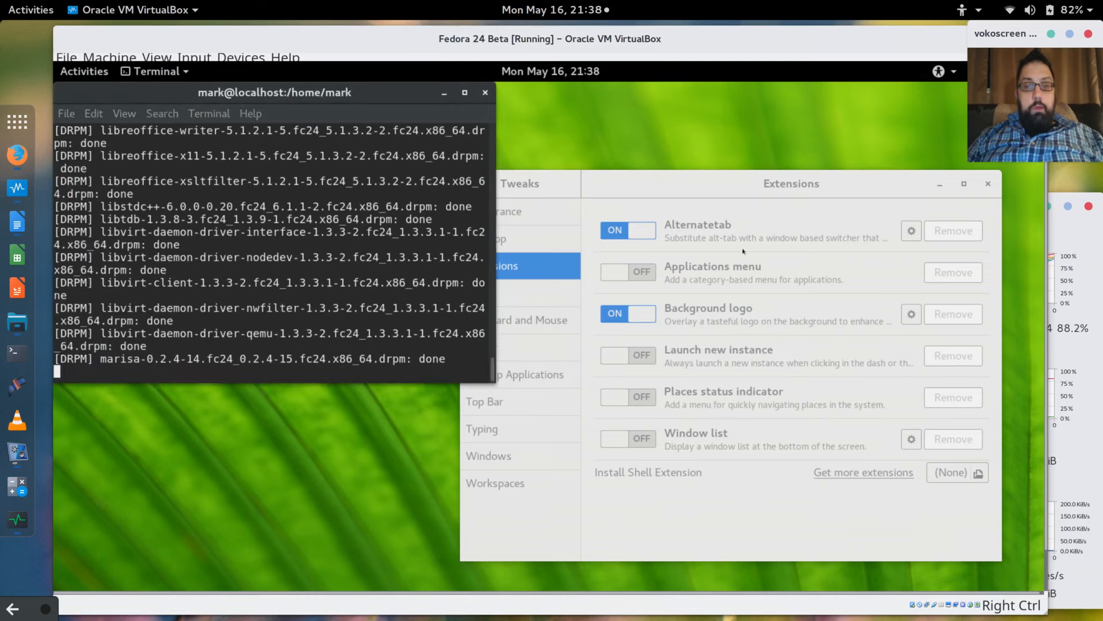
Close the Tweaks window and bring up the guest's Activities overview.
left_click(855, 195)
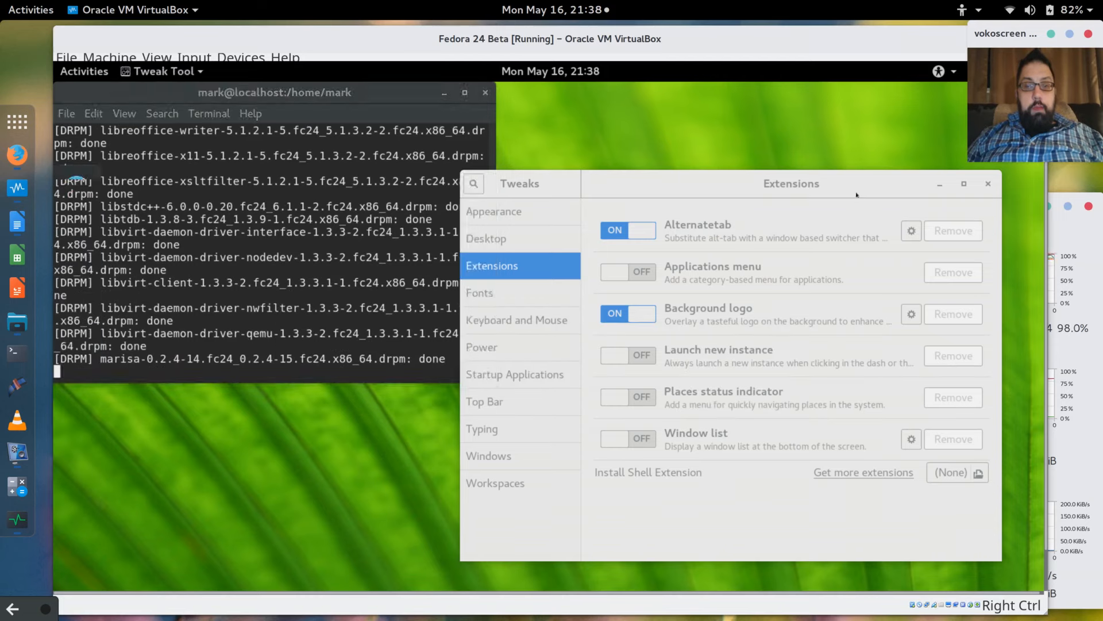
left_click_drag(755, 185, 685, 177)
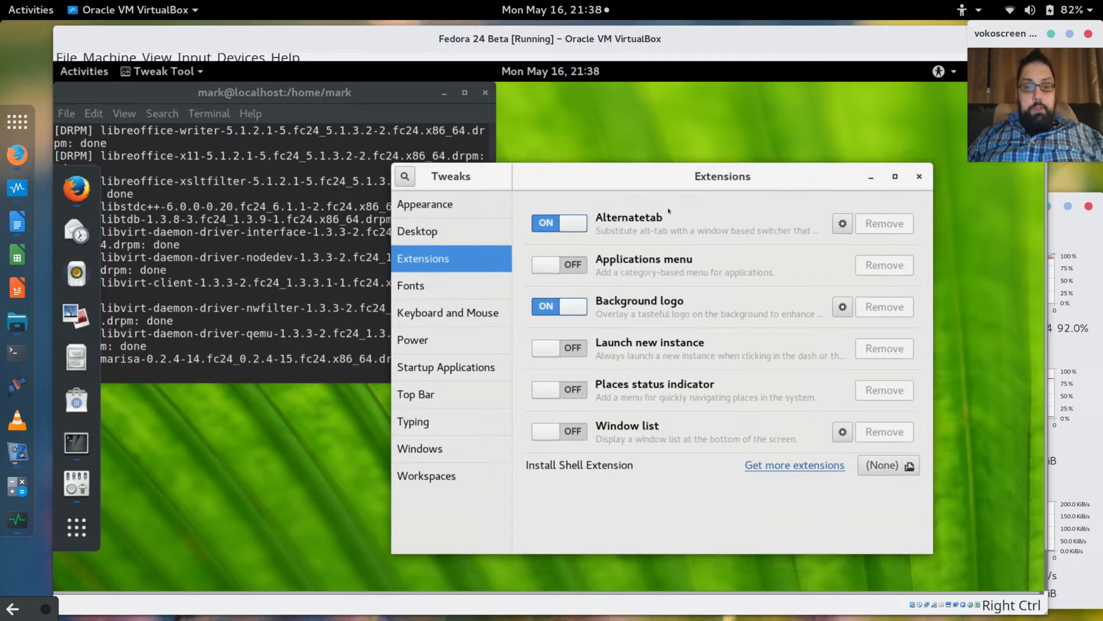
left_click(920, 176)
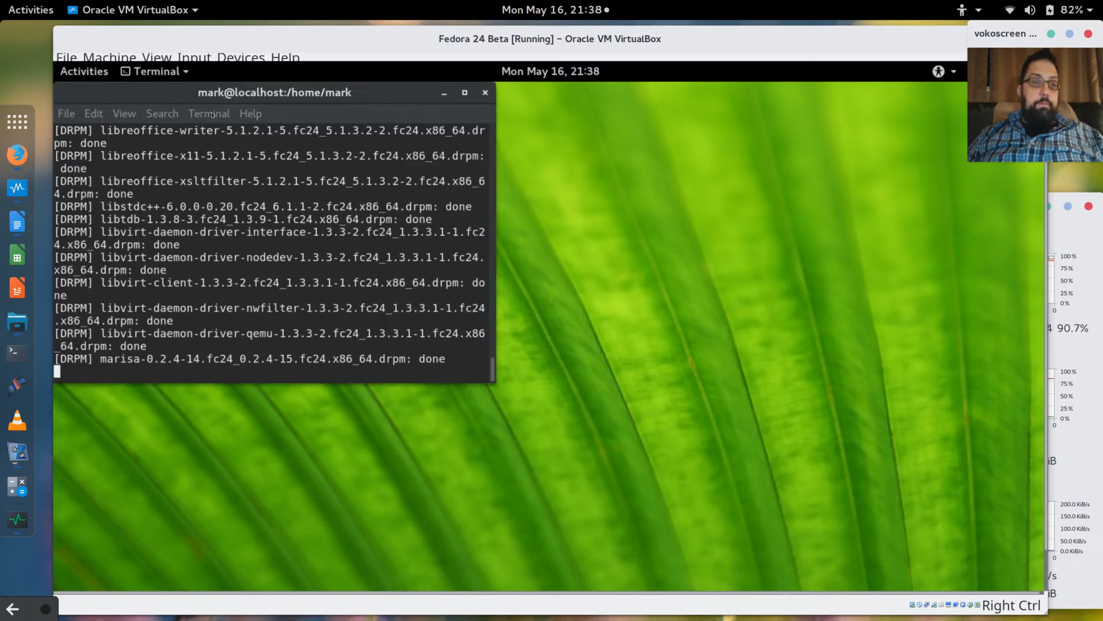
left_click(84, 71)
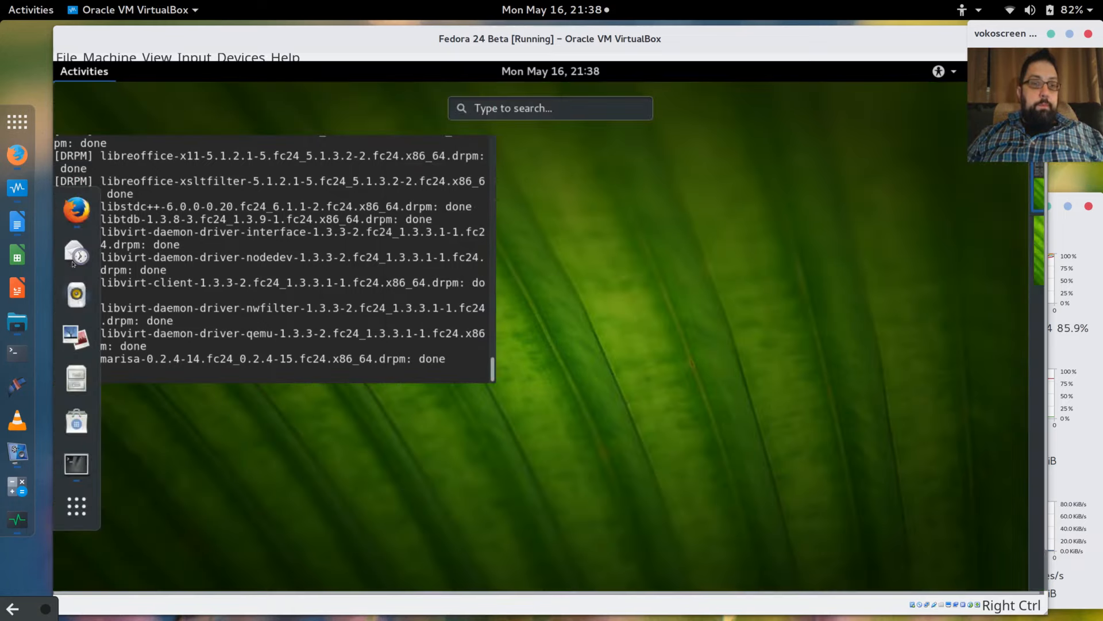
Search 'tweak' in the overview and relaunch Tweak Tool from the results.
right_click(78, 508)
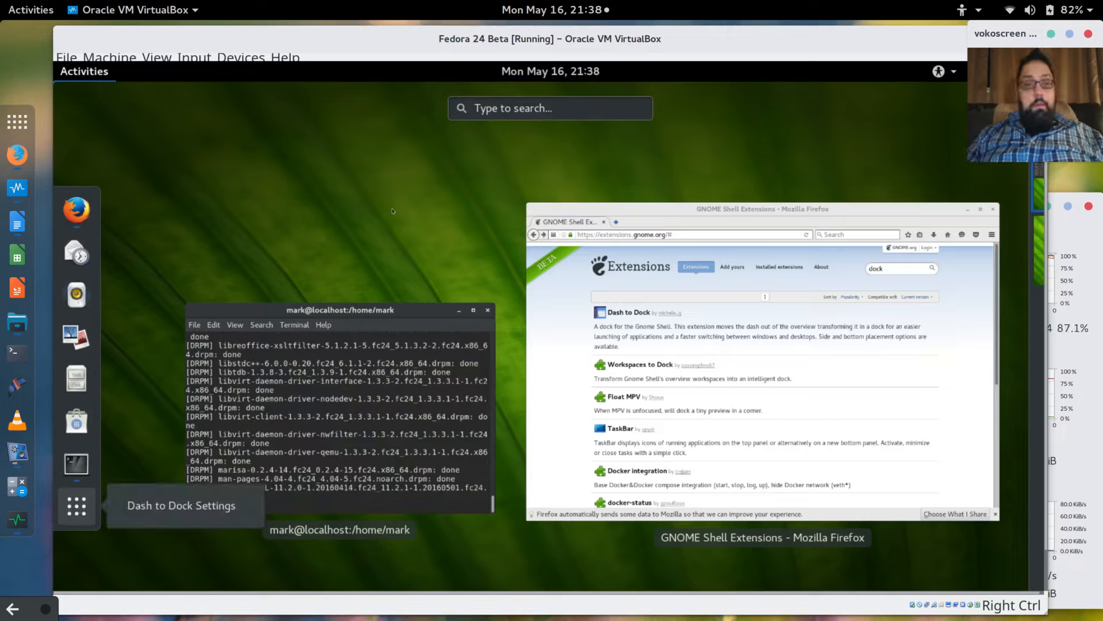
left_click(579, 117)
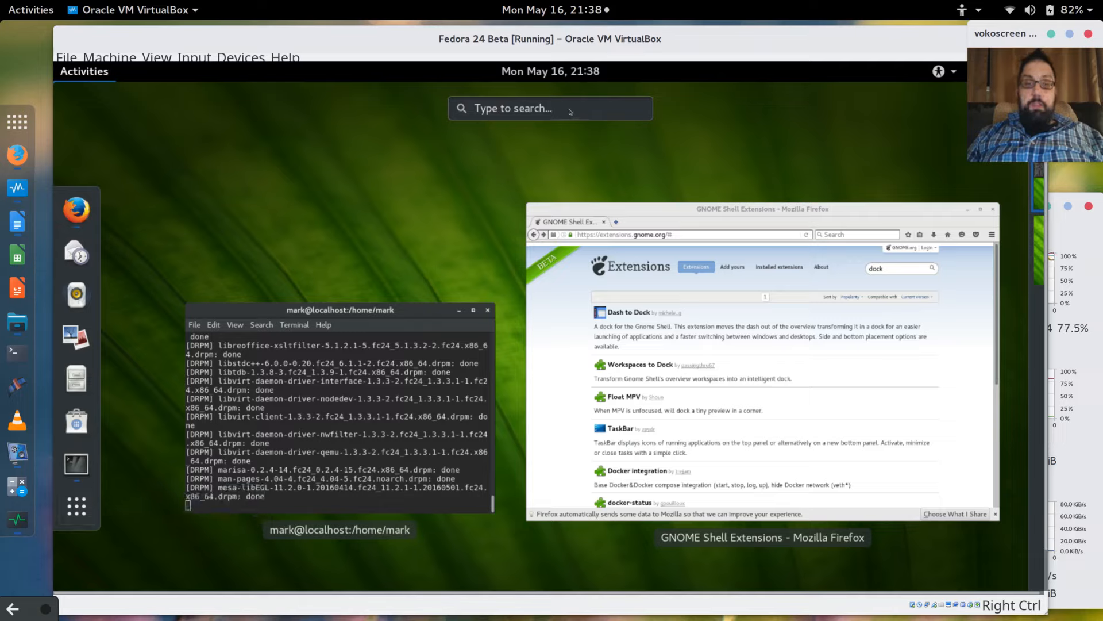
left_click(570, 111)
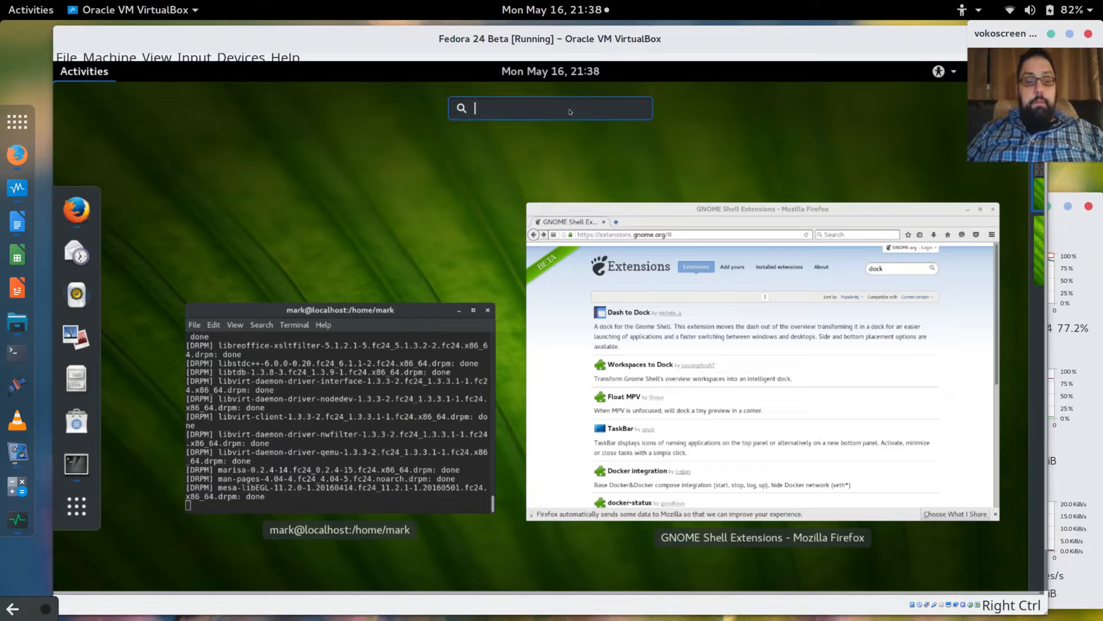
type("tweak")
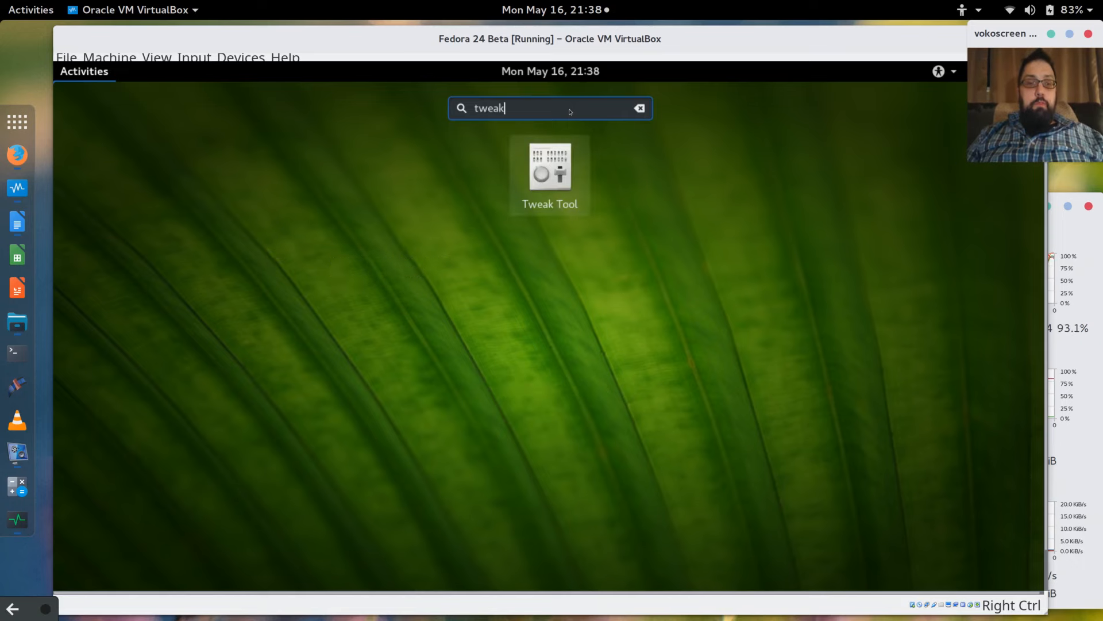
left_click(541, 163)
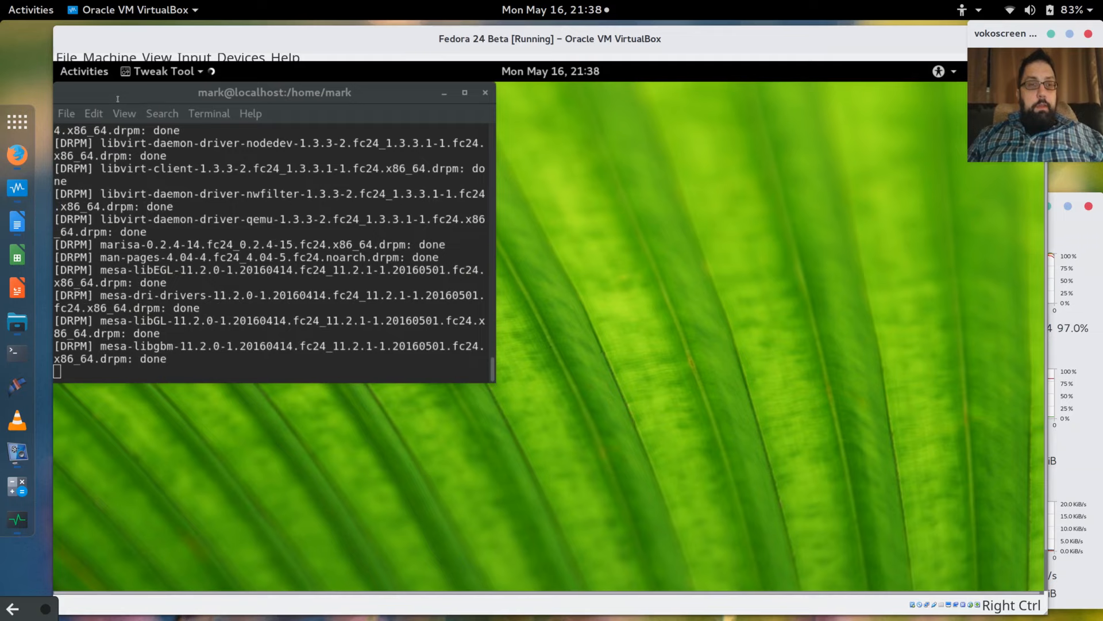
left_click(122, 57)
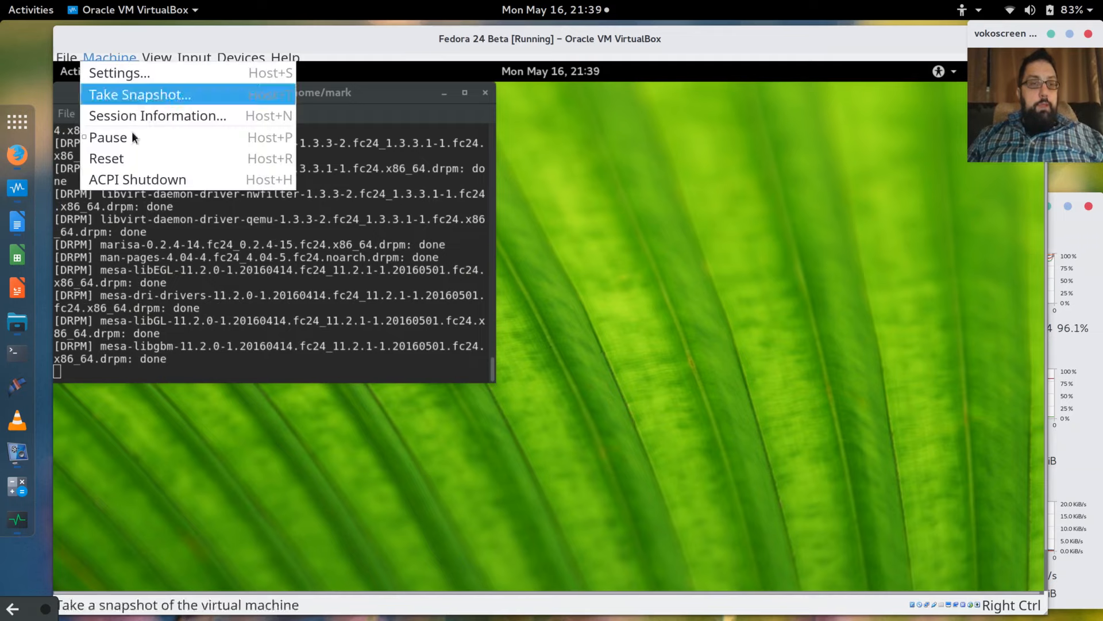
left_click(124, 73)
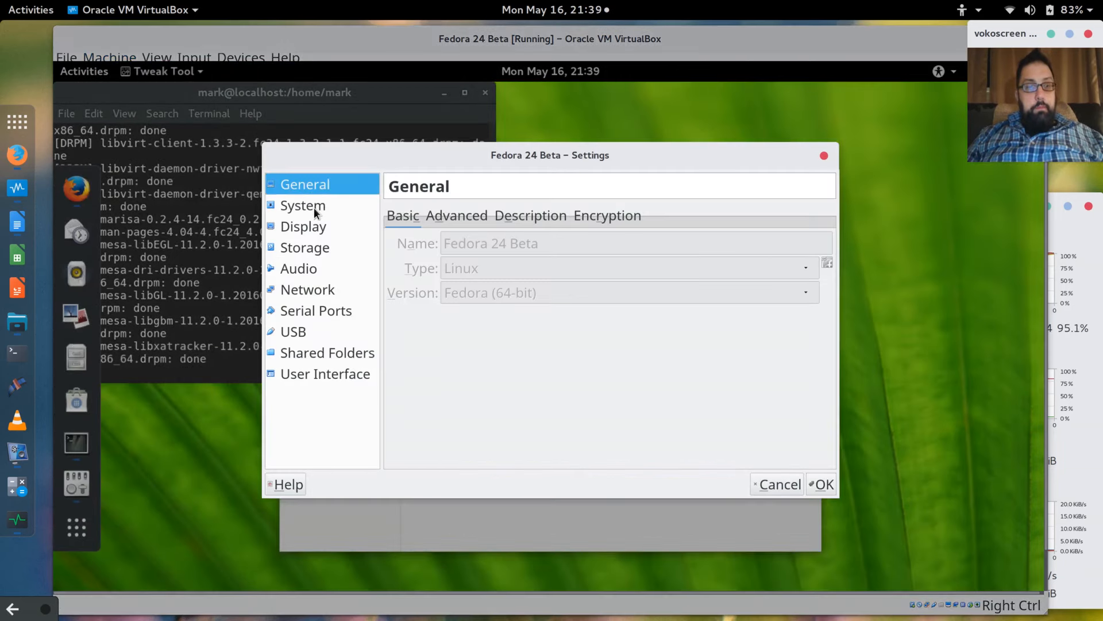
left_click(314, 207)
left_click(509, 219)
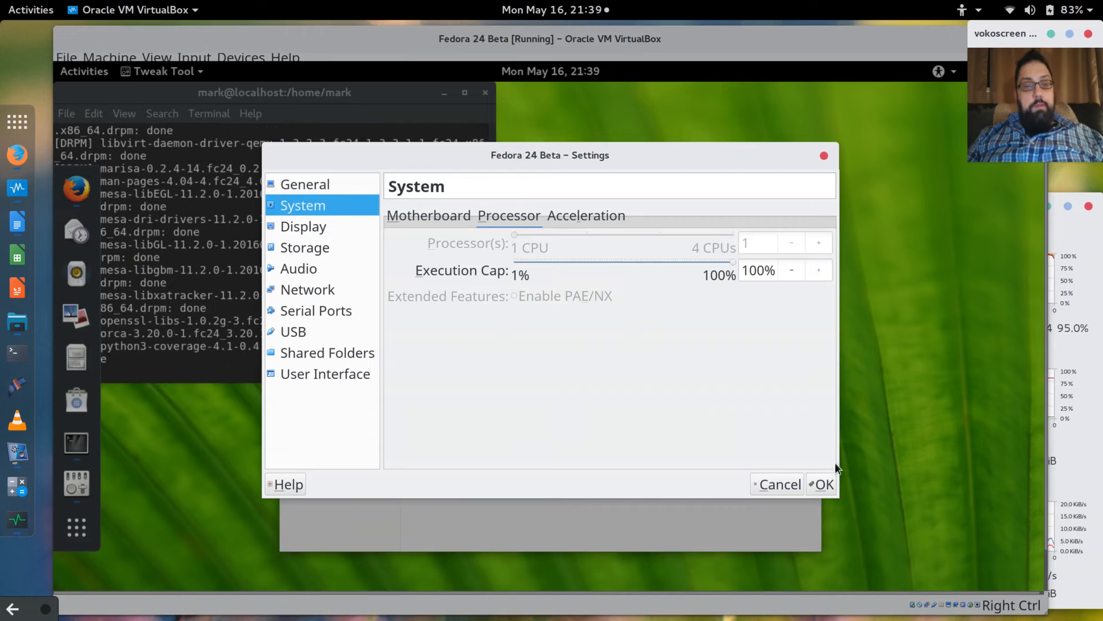
left_click(822, 483)
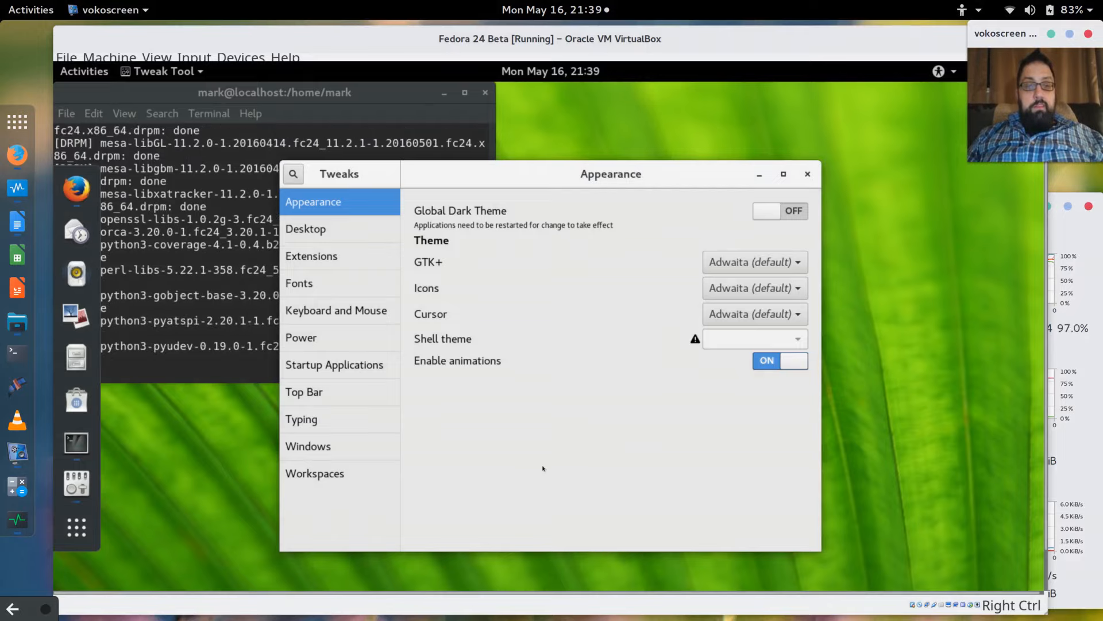
Open Dash to dock's settings from the Extensions list in Tweaks.
left_click(302, 263)
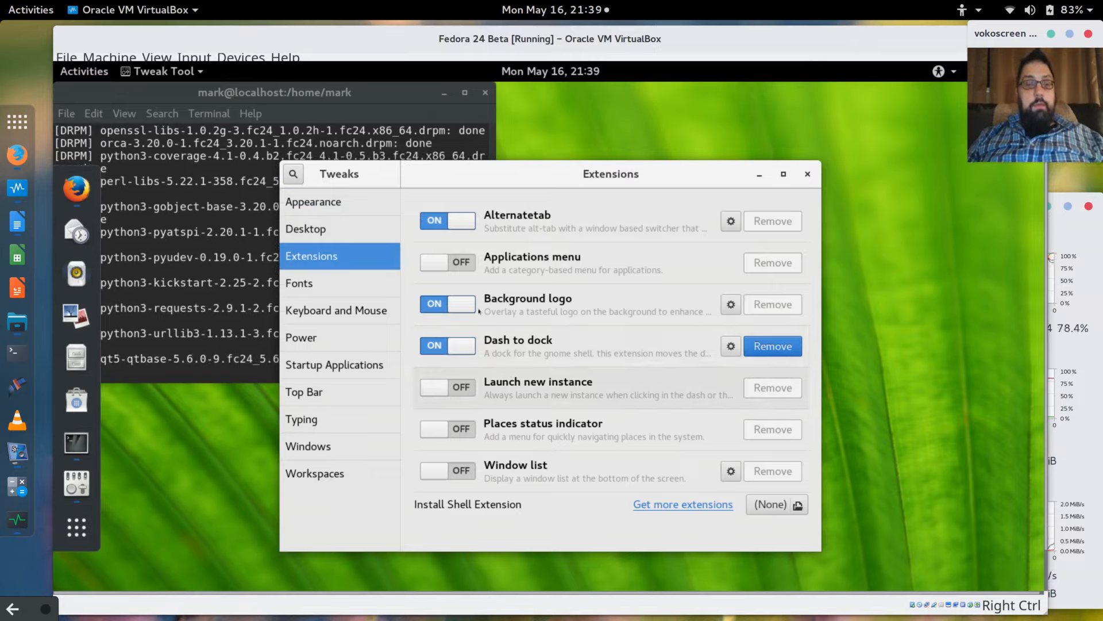
left_click(731, 346)
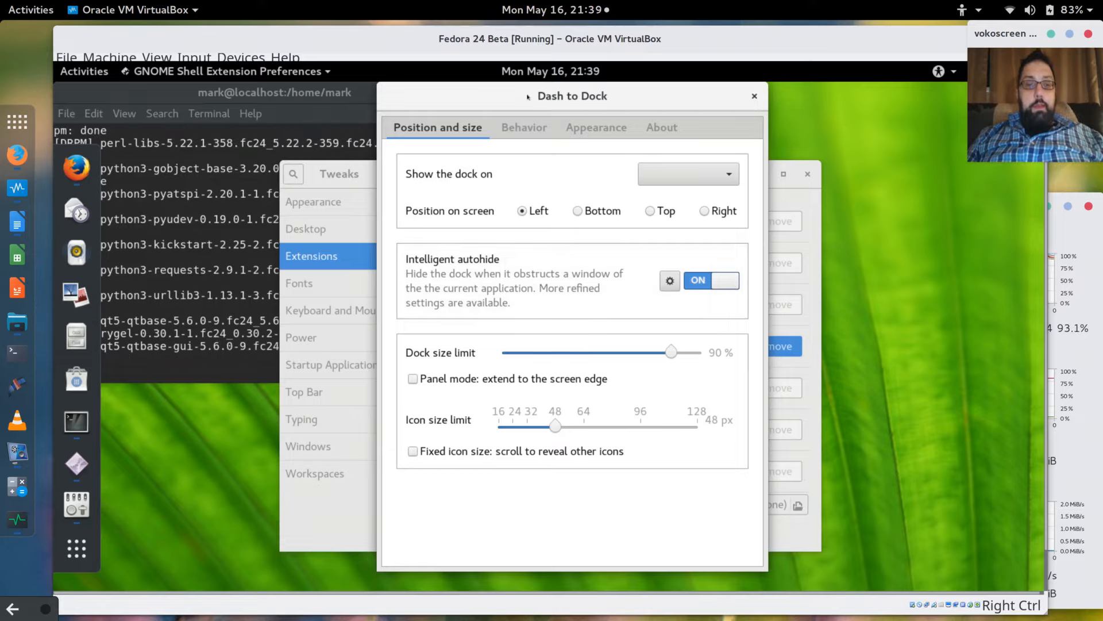
In Dash to Dock's Behavior settings, move the applications button to the beginning of the dock.
left_click_drag(528, 98, 583, 97)
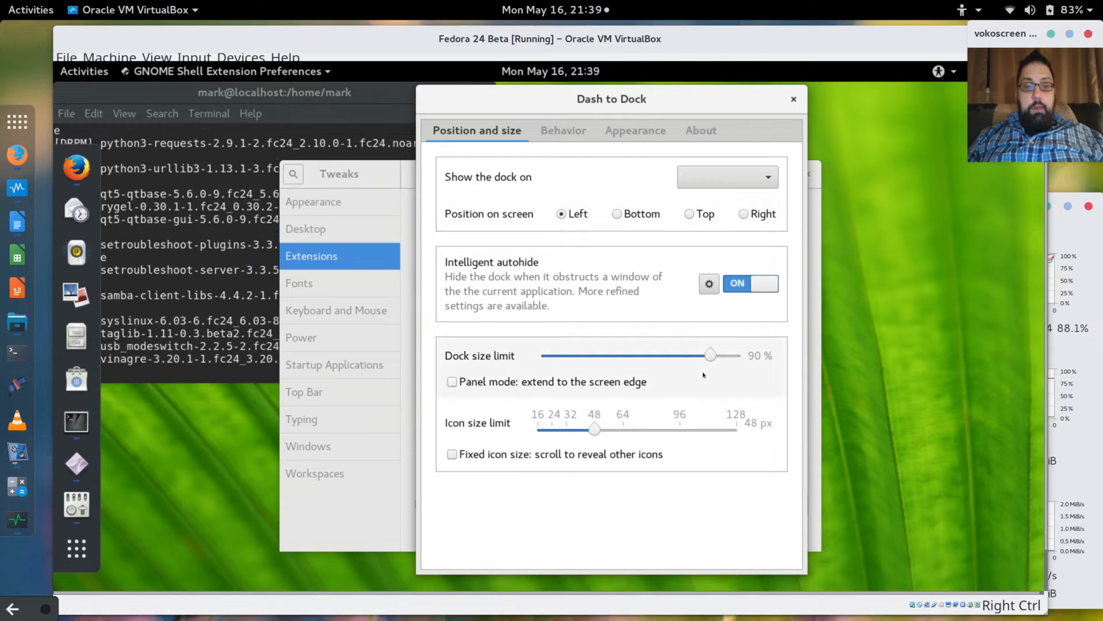
left_click(565, 133)
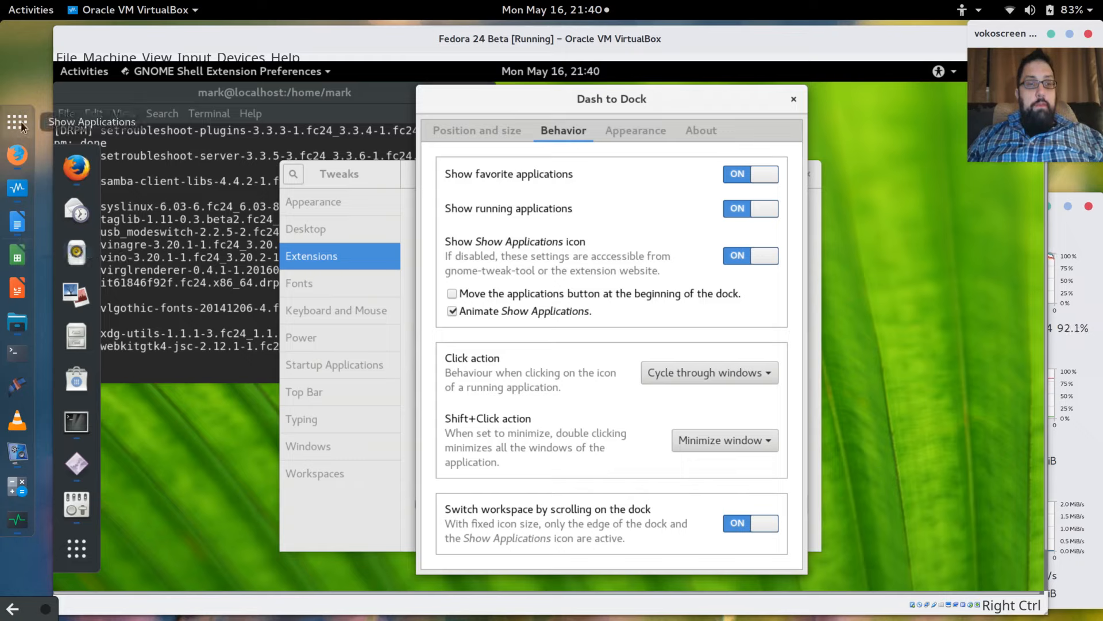
left_click(460, 297)
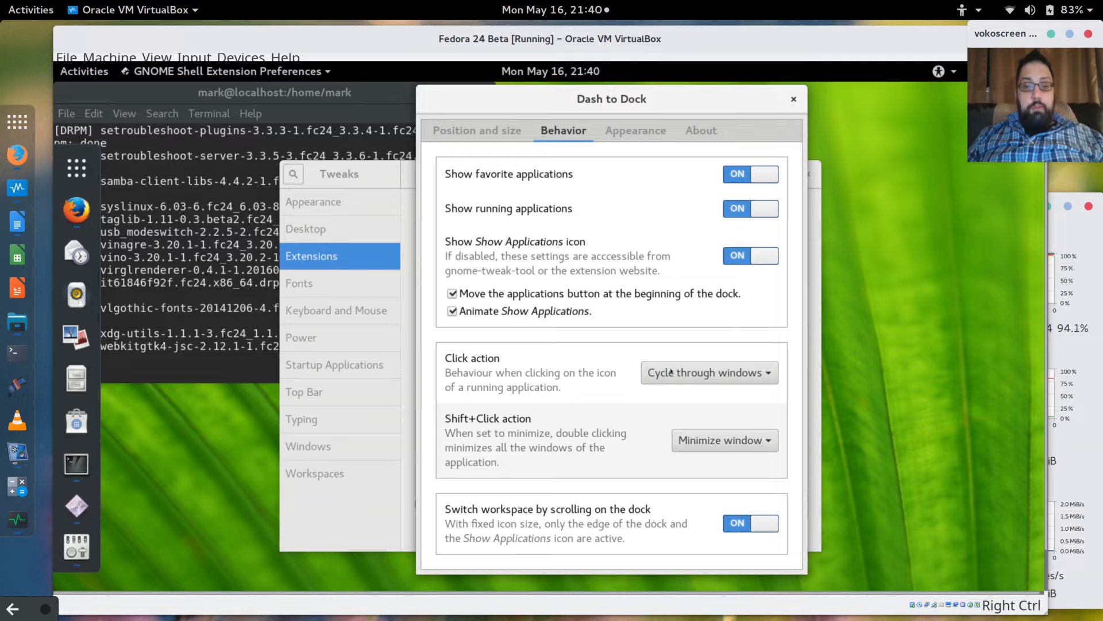
left_click(645, 139)
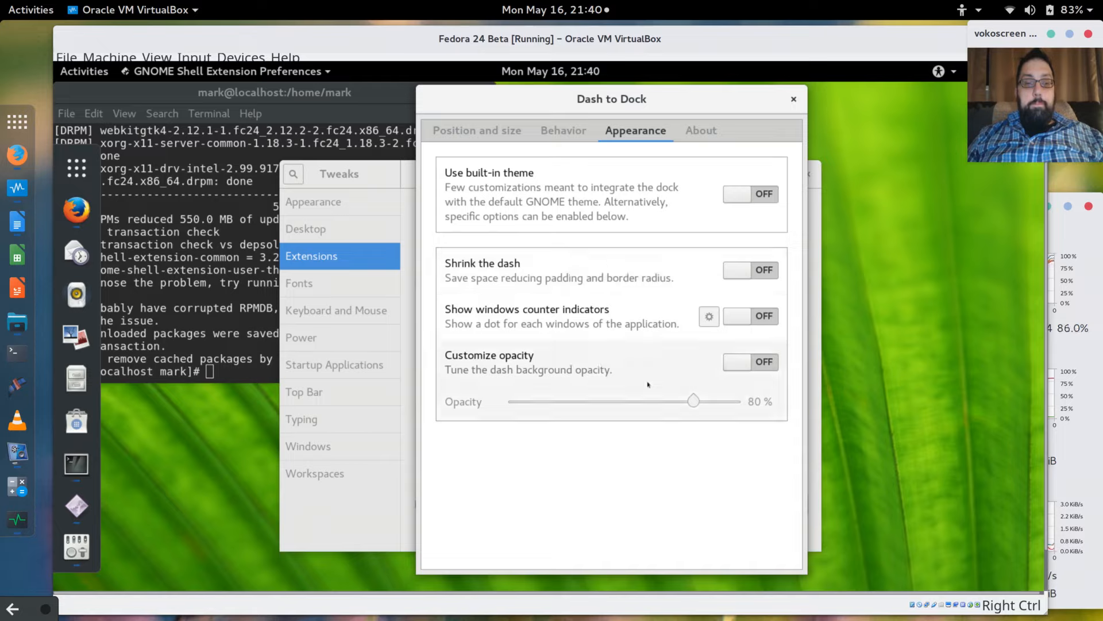
Enable Shrink the dash and Customize opacity at 63%, then close Dash to Dock settings.
left_click(736, 272)
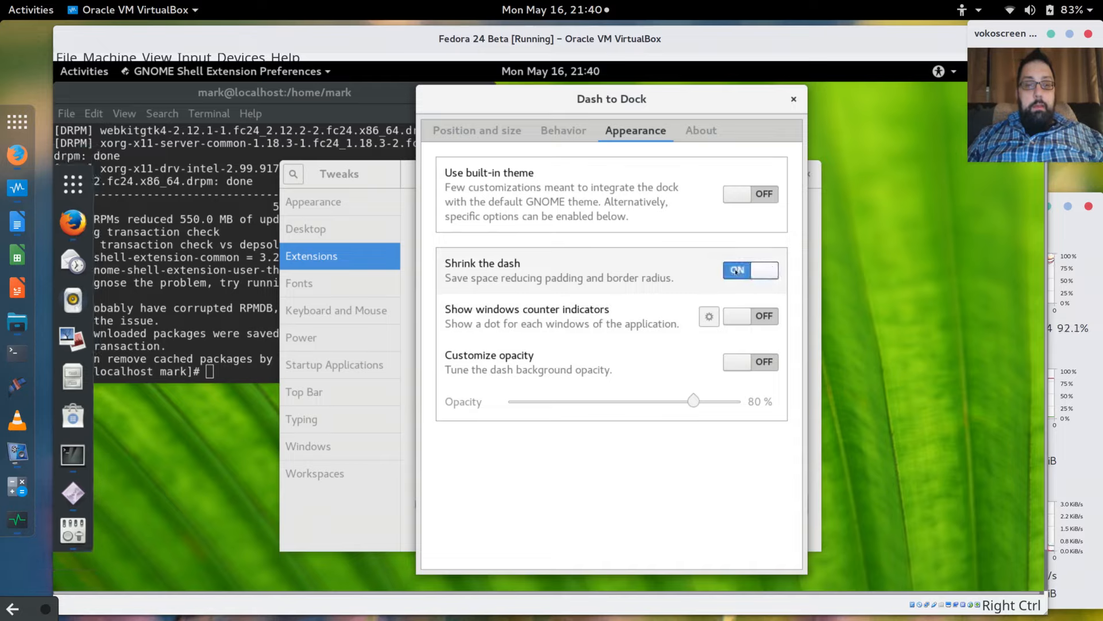
left_click(742, 362)
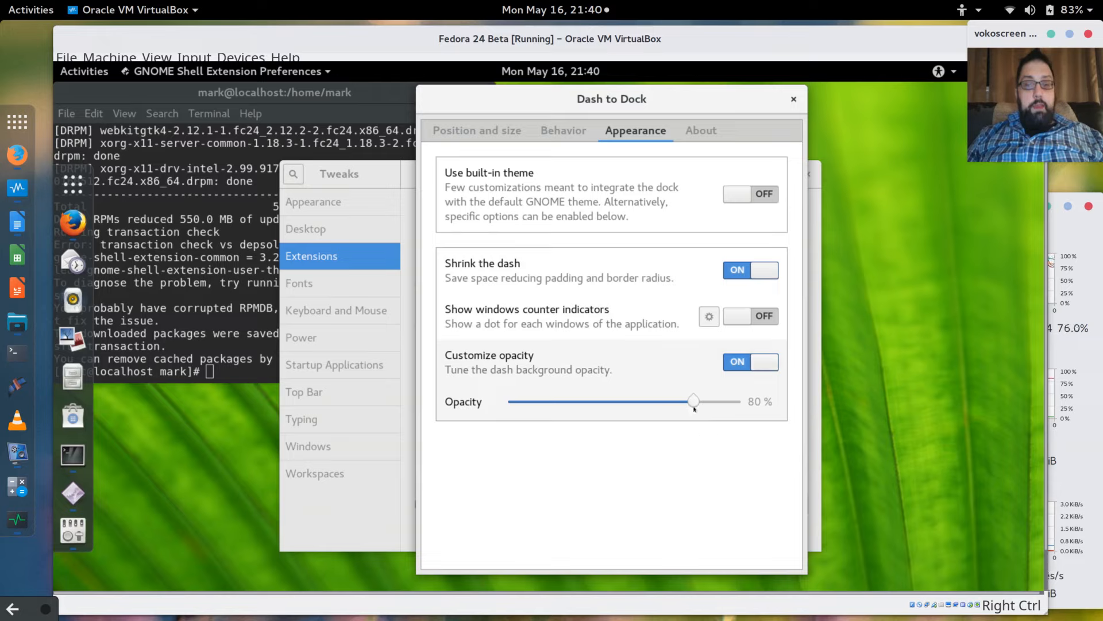
left_click_drag(687, 401, 655, 402)
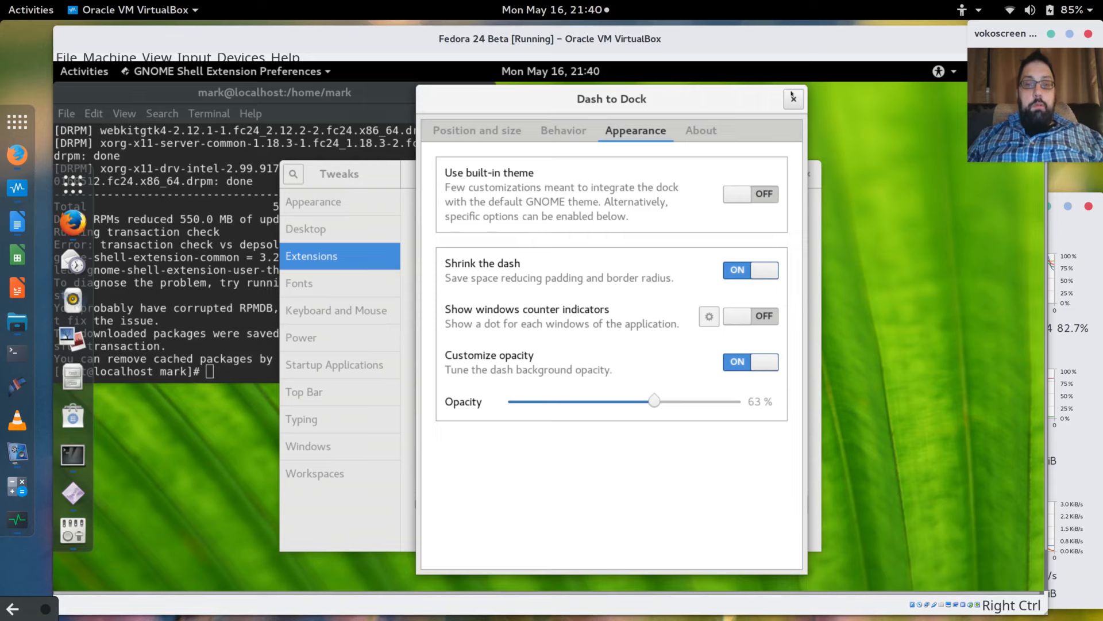
left_click(794, 100)
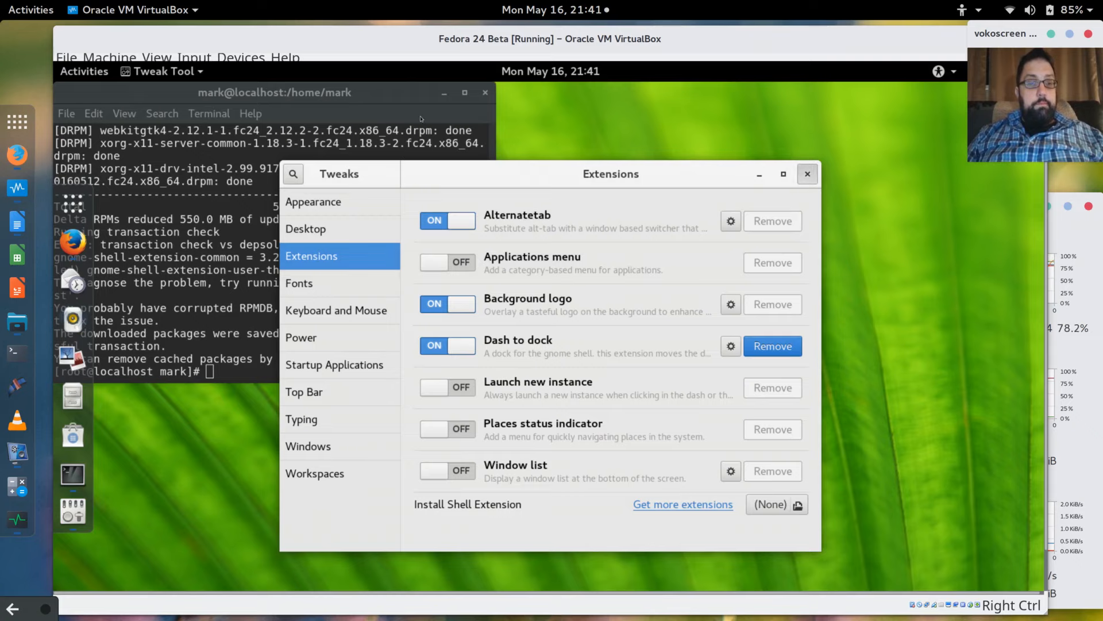
Close the Tweaks window to return to the terminal.
left_click(809, 175)
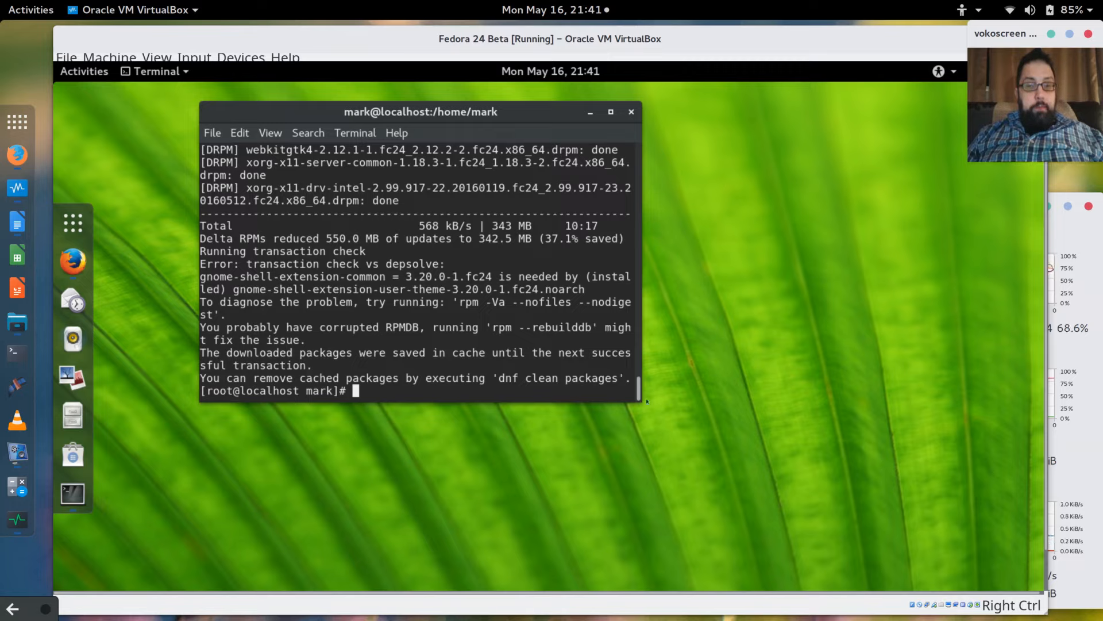
Enlarge the terminal and run 'rpm -Va --nofiles --nodigest' as root to verify the RPM database.
left_click_drag(650, 404, 771, 450)
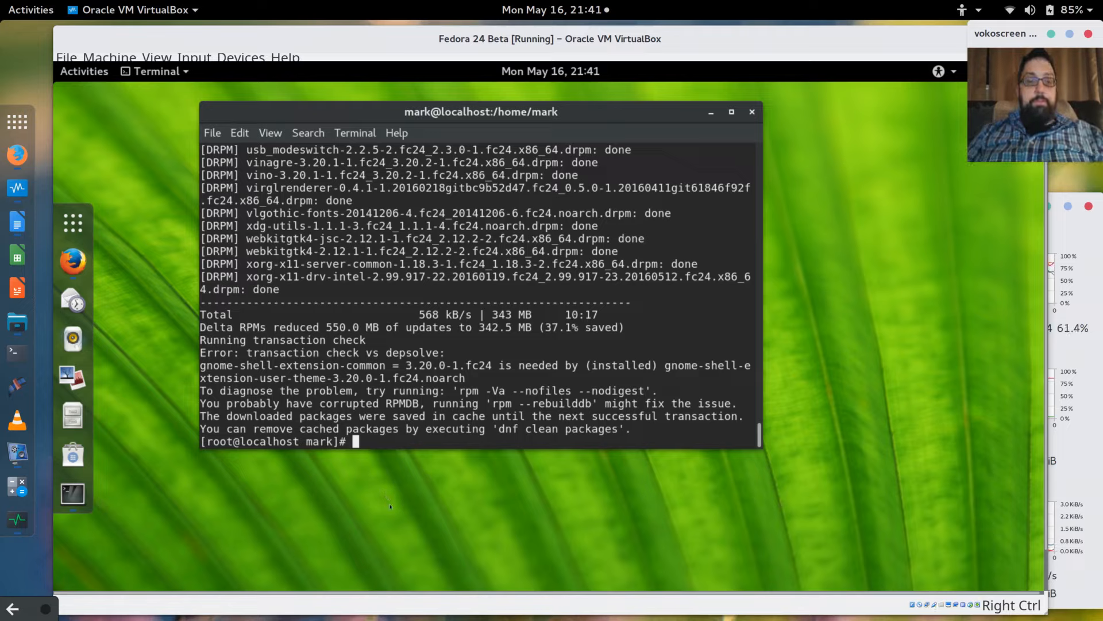
type("r")
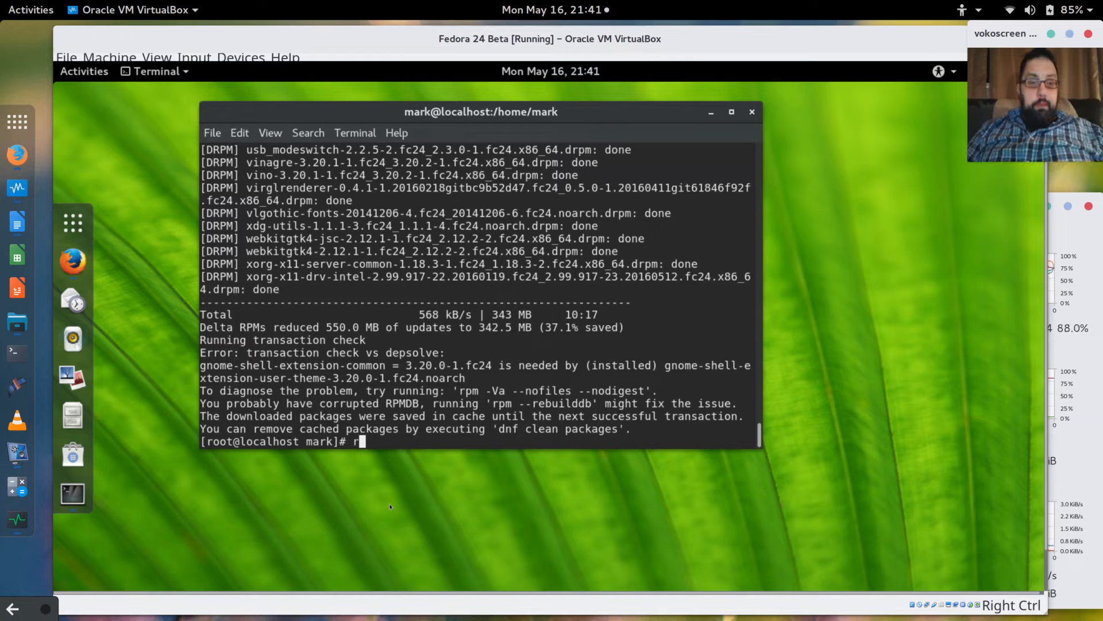
type("pm -Va ")
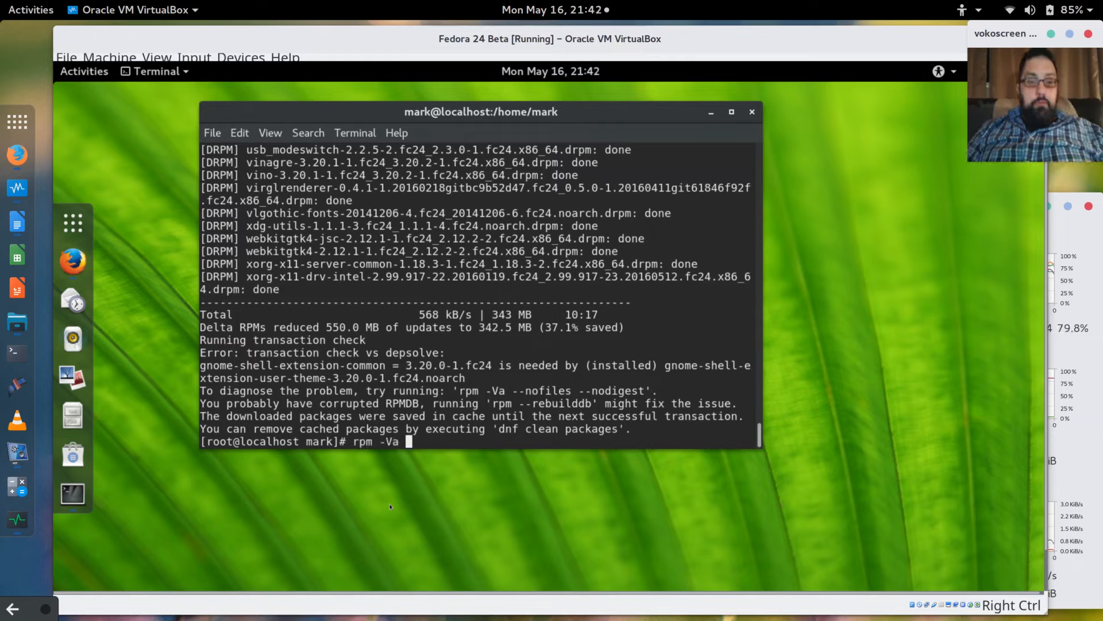
type("--n")
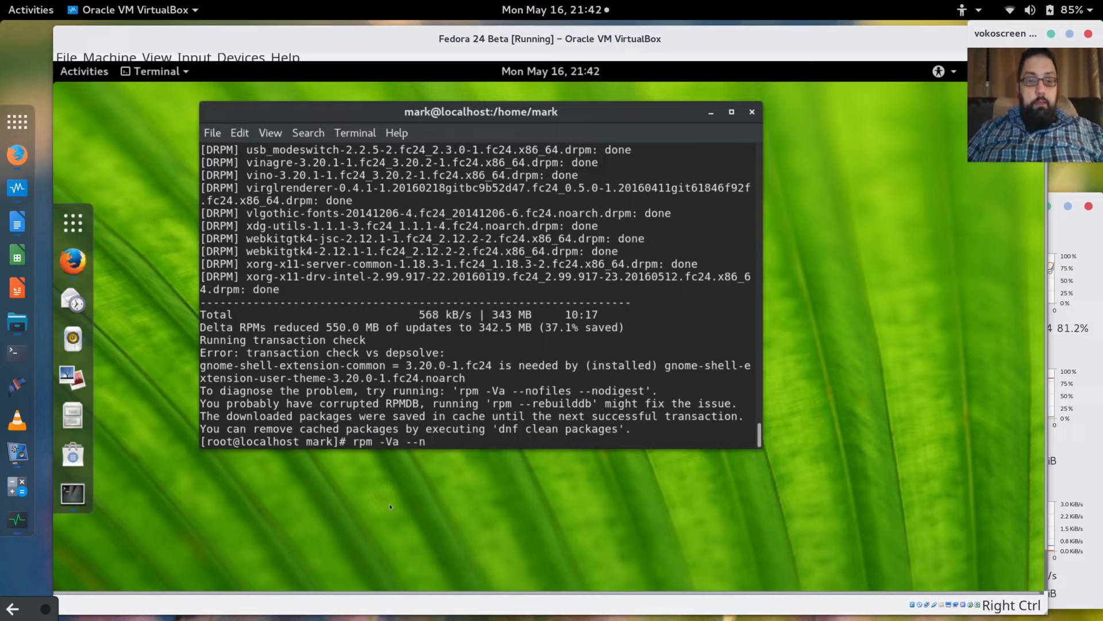
type("ofiles --")
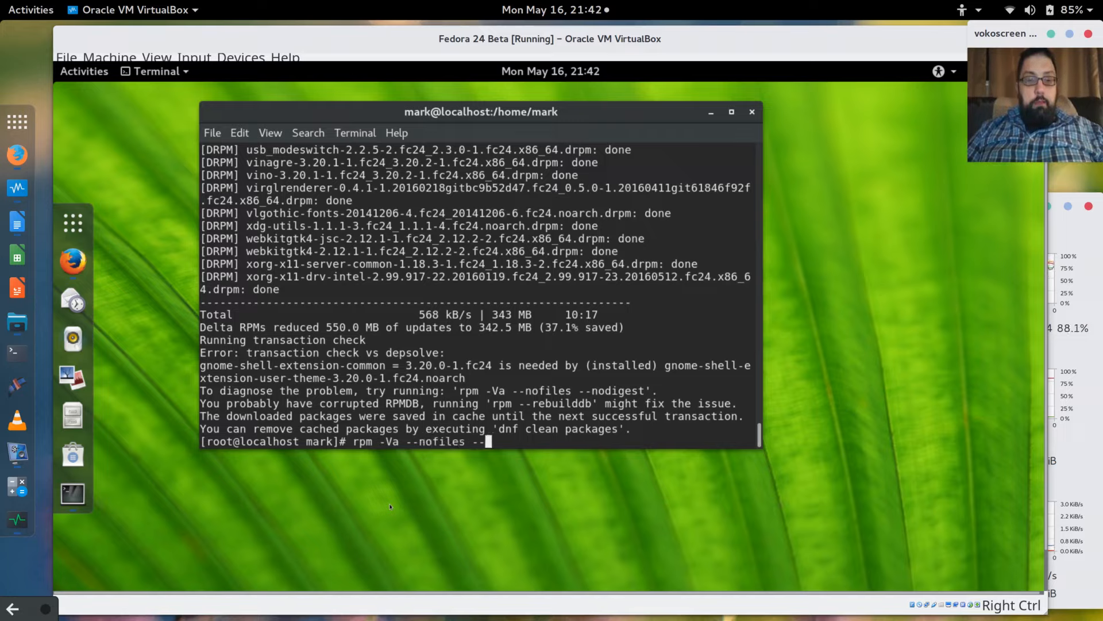
type("noodi")
key("BackSpace")
key("BackSpace")
key("BackSpace")
key("BackSpace")
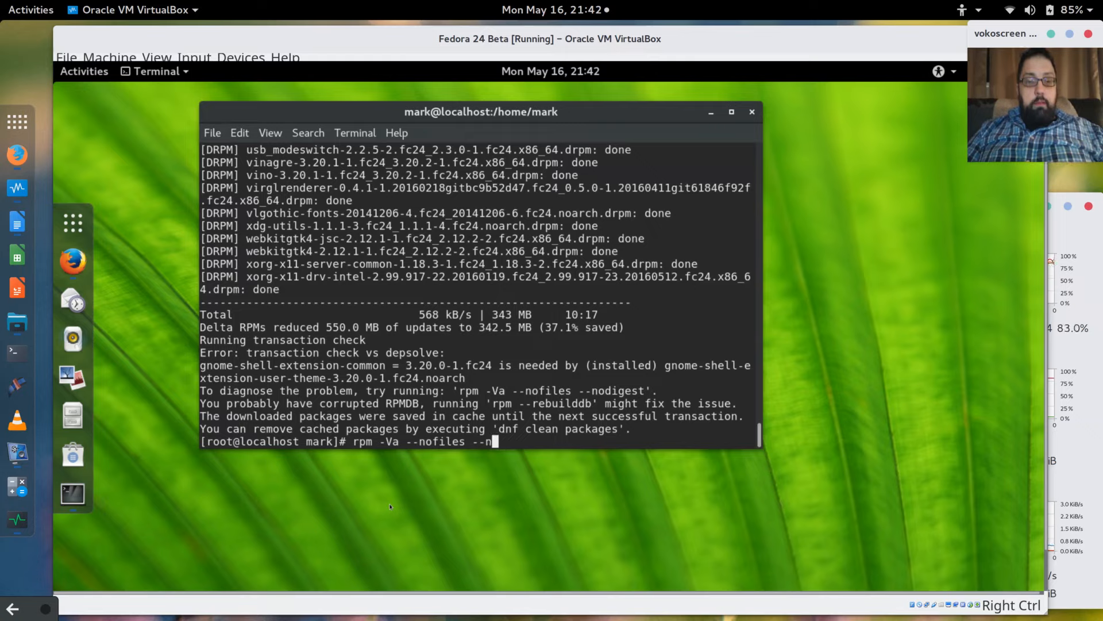
type("odig")
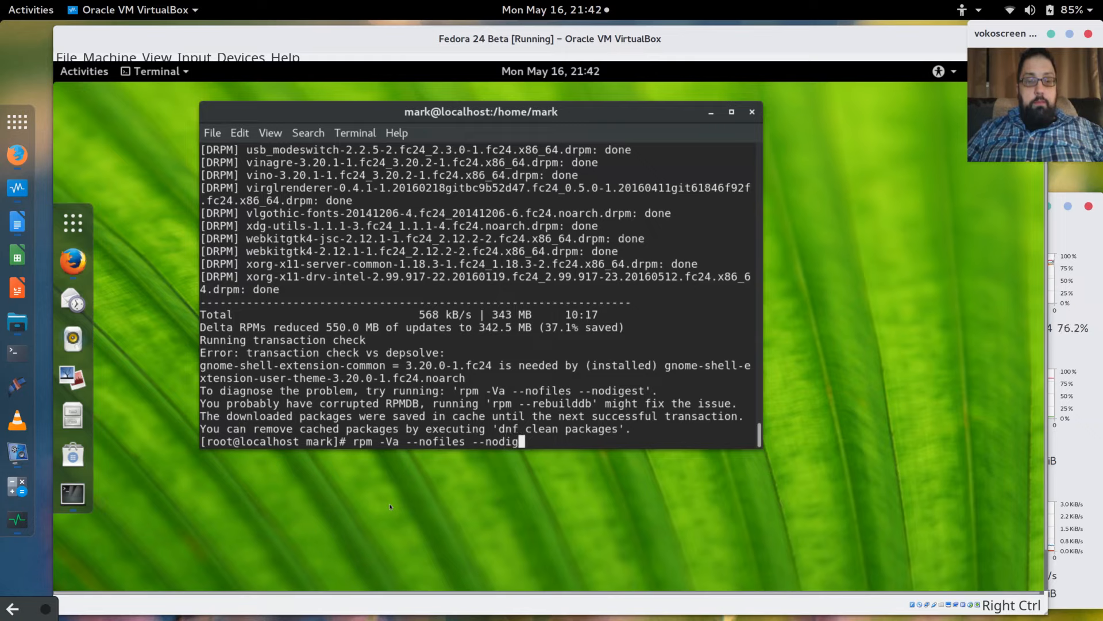
type("est")
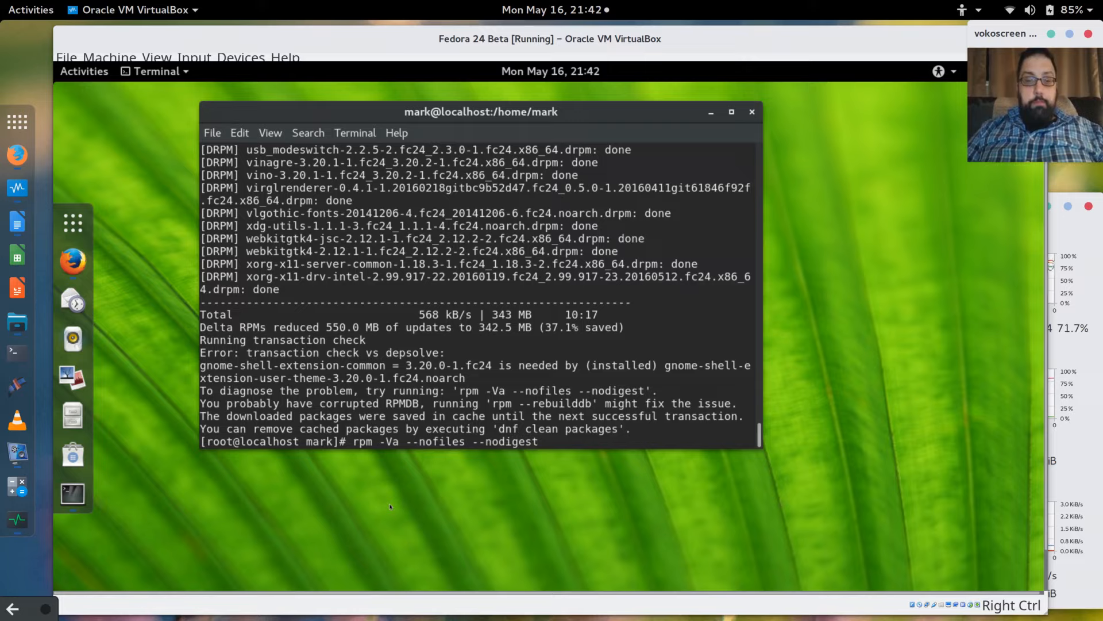
key("Return")
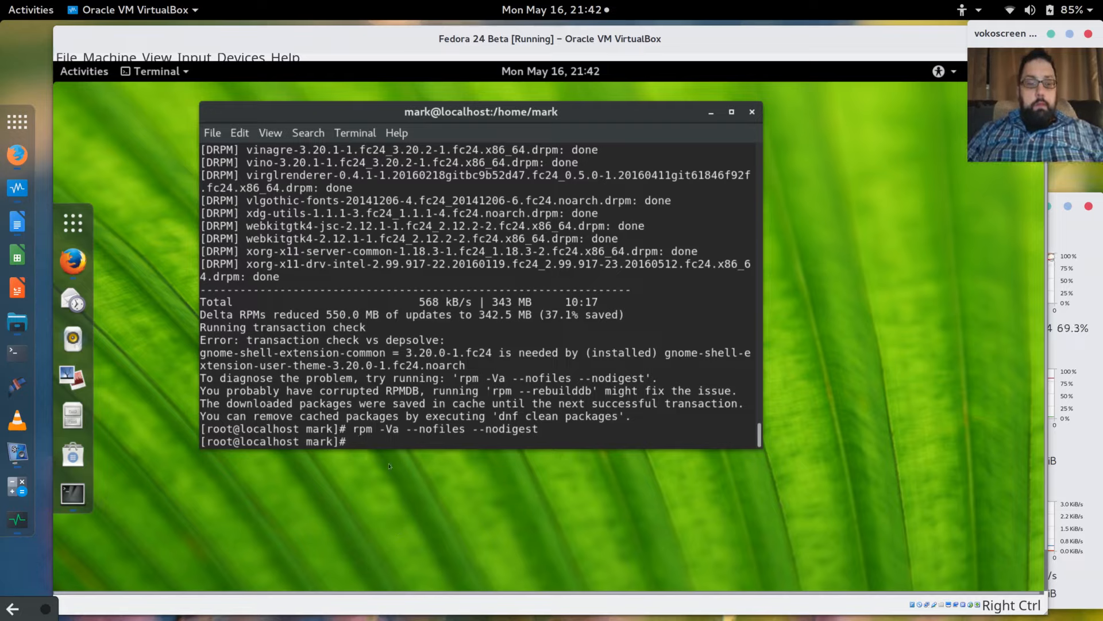
type("rpm -")
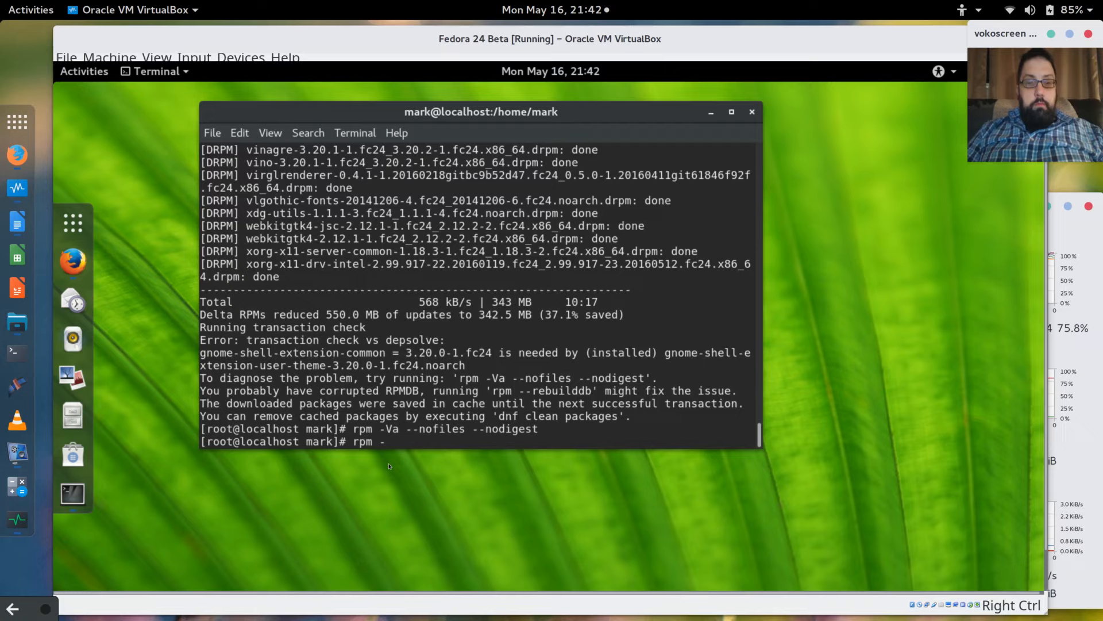
type("-rebuild")
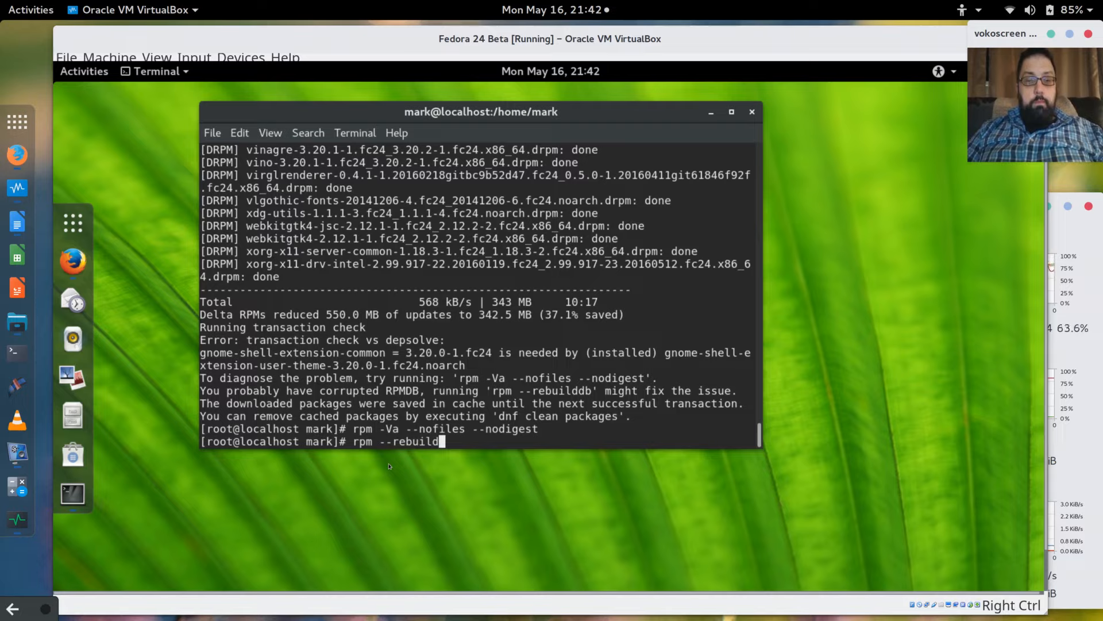
key("BackSpace")
key("BackSpace")
key("BackSpace")
key("BackSpace")
key("BackSpace")
key("BackSpace")
key("BackSpace")
key("BackSpace")
key("BackSpace")
key("BackSpace")
key("BackSpace")
key("BackSpace")
key("BackSpace")
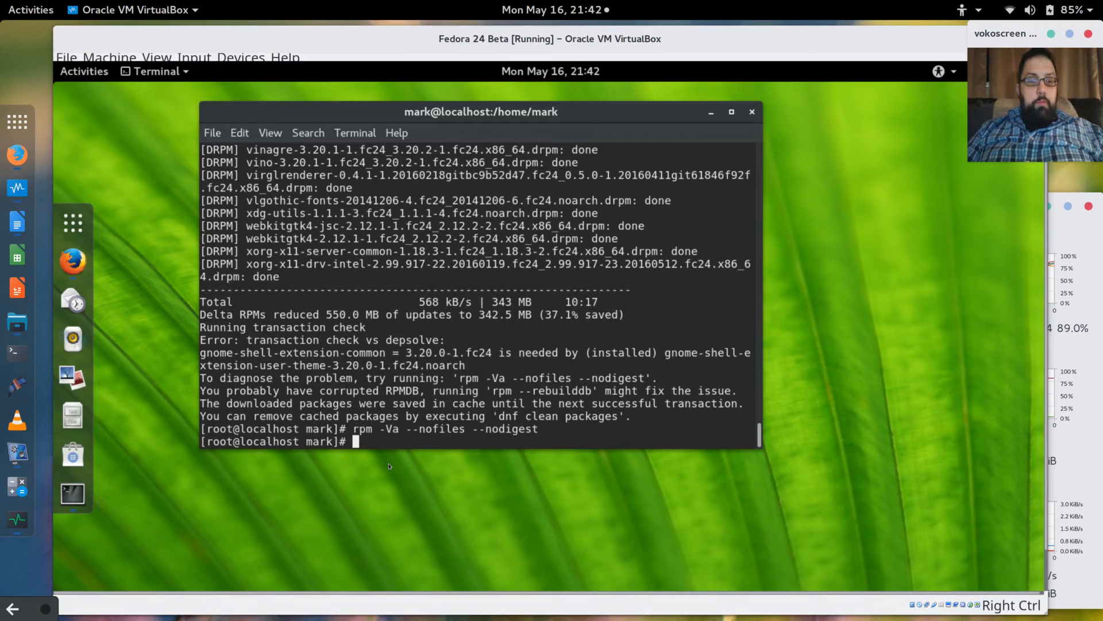
Open 'man dnf' and read down through the commands and OPTIONS to the Auto Remove section.
type("man ")
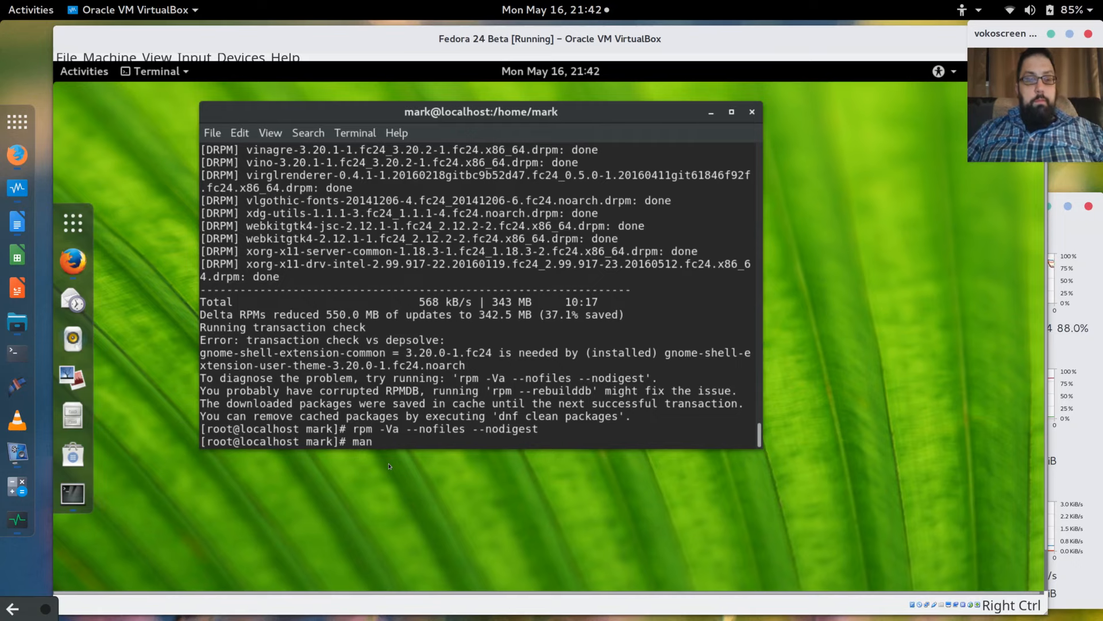
type("dnf")
key("Return")
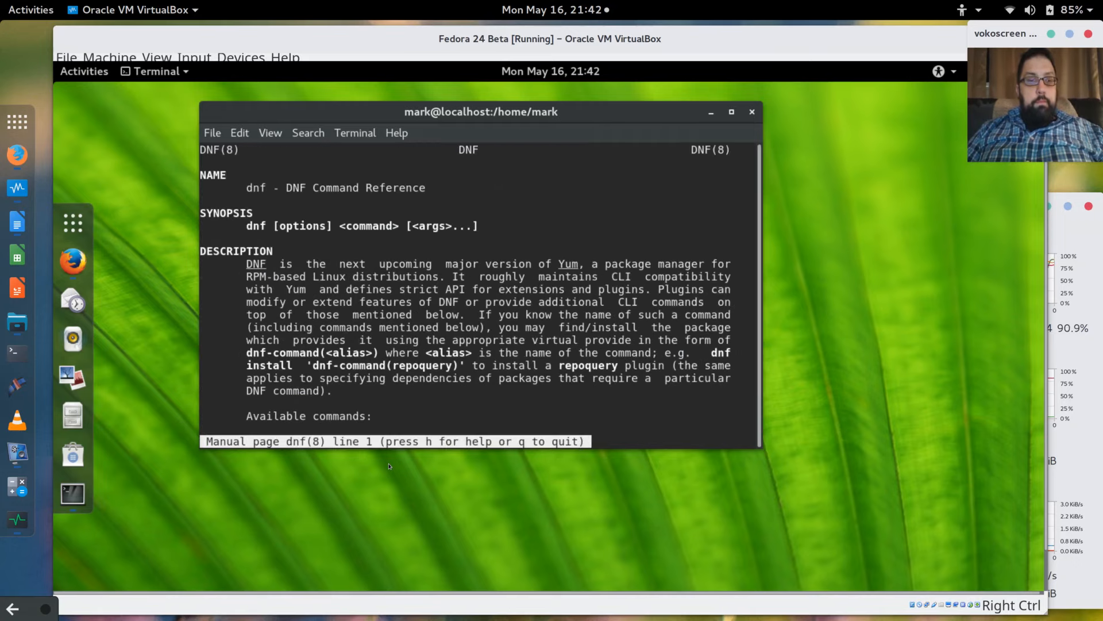
key("Down")
key("Down")
key("Down")
key("Down")
key("Down")
key("Down")
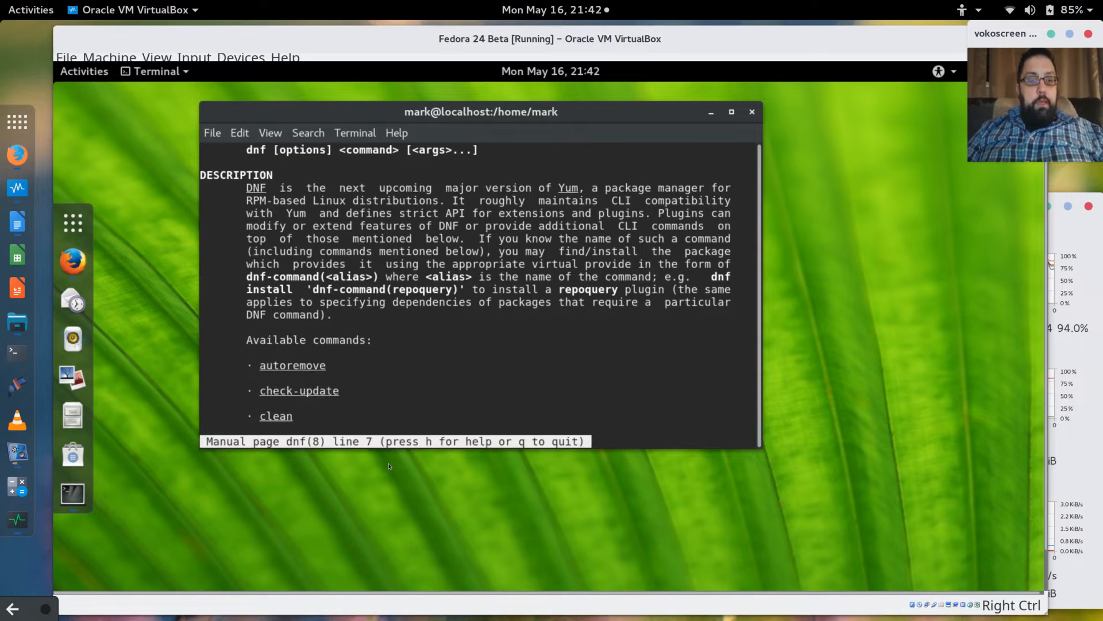
key("Down")
key("Down")
key("Down")
key("Down")
key("Down")
key("Down")
key("Down")
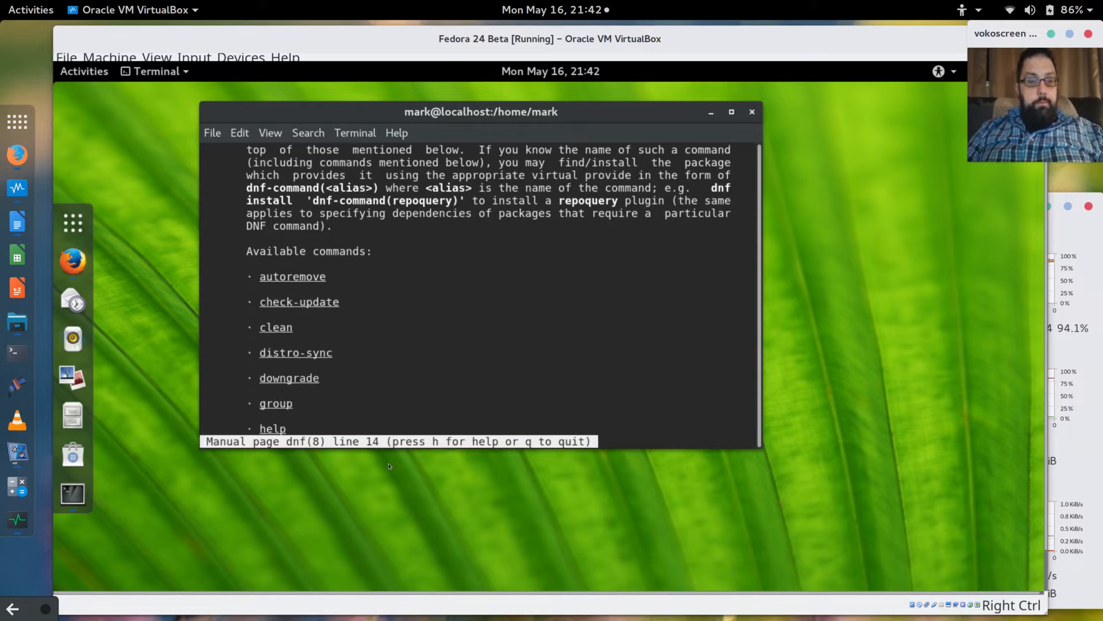
key("Down")
key("Down")
key("Down")
key("Down")
key("Down")
key("Down")
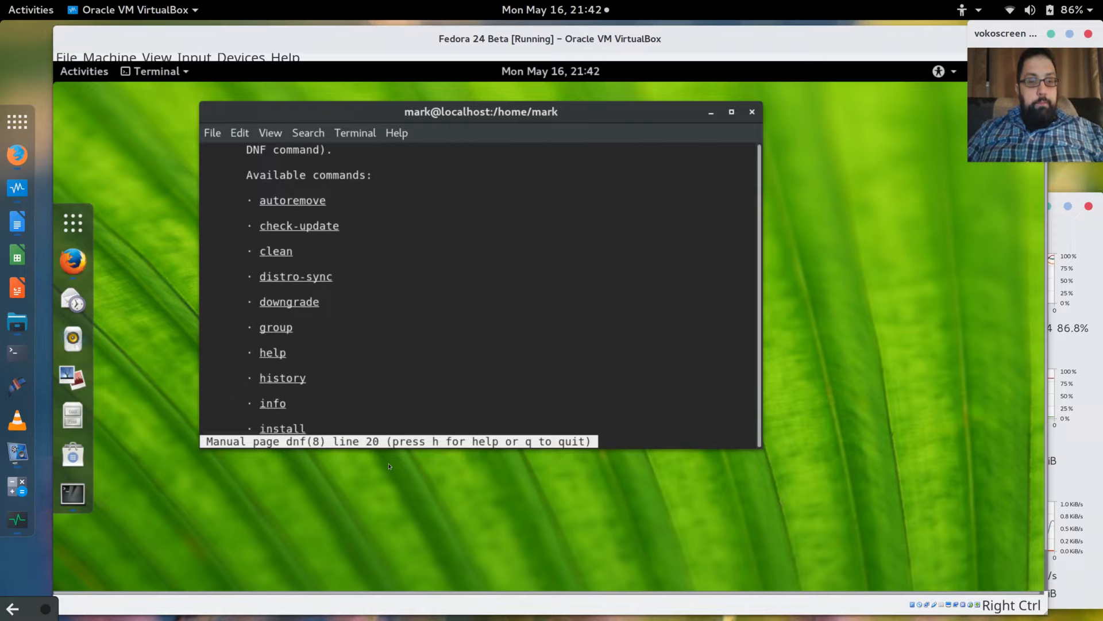
key("Down")
key("Down")
key("Down")
key("Down")
key("Down")
key("Down")
key("Down")
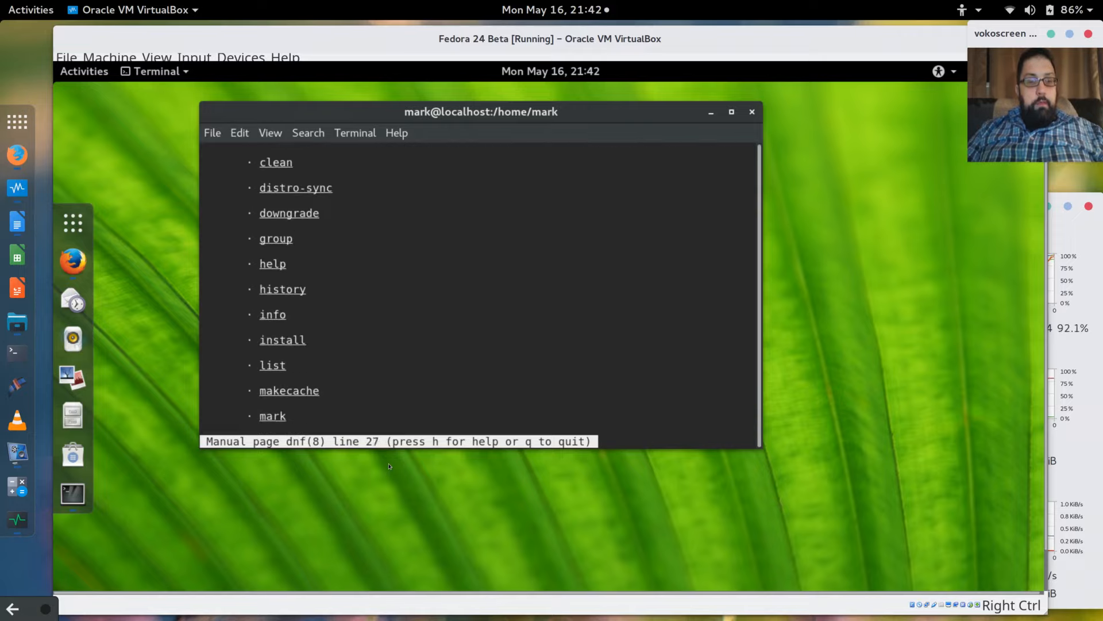
key("Down")
key("Down")
key("Down")
key("Down")
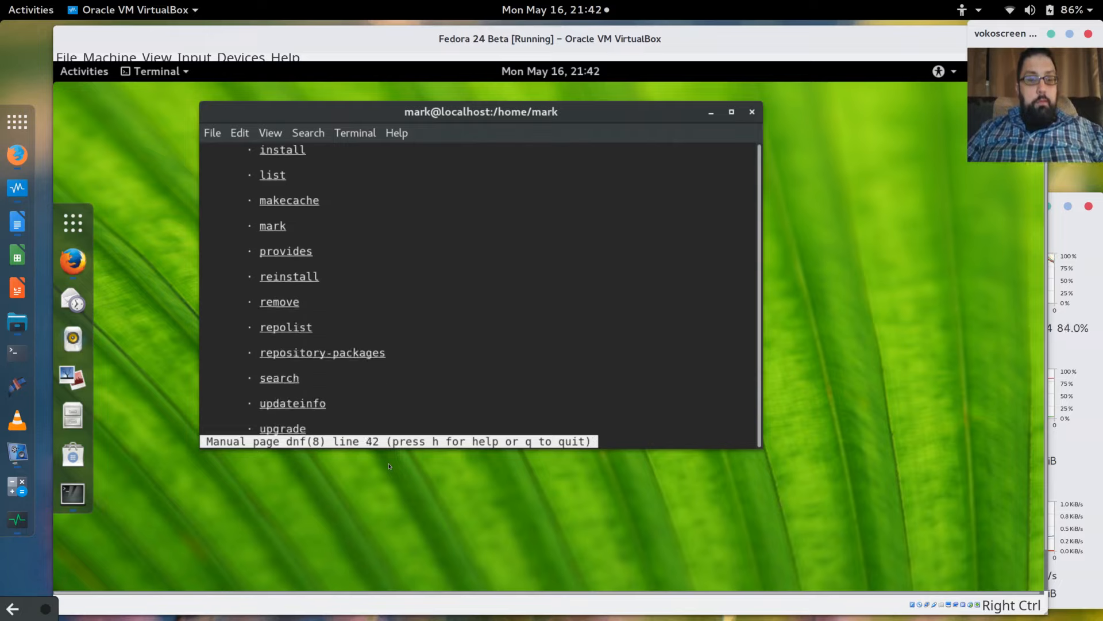
key("Down")
key("Down")
key("Down")
key("Down")
key("Down")
key("Down")
key("Down")
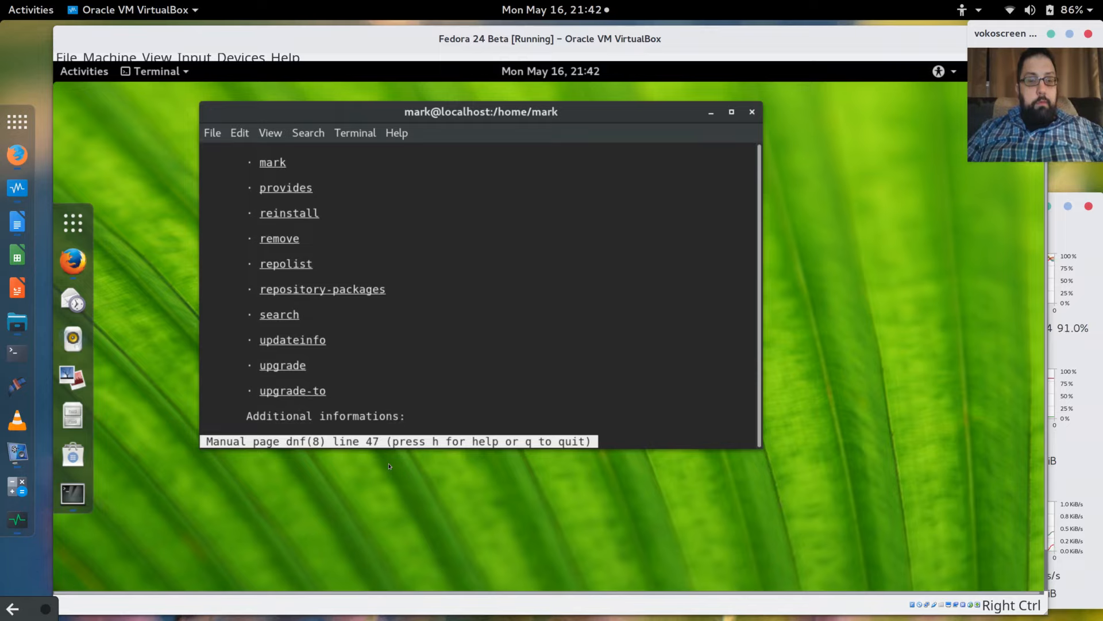
key("Down")
key("Down")
key("Down")
key("Down")
key("Down")
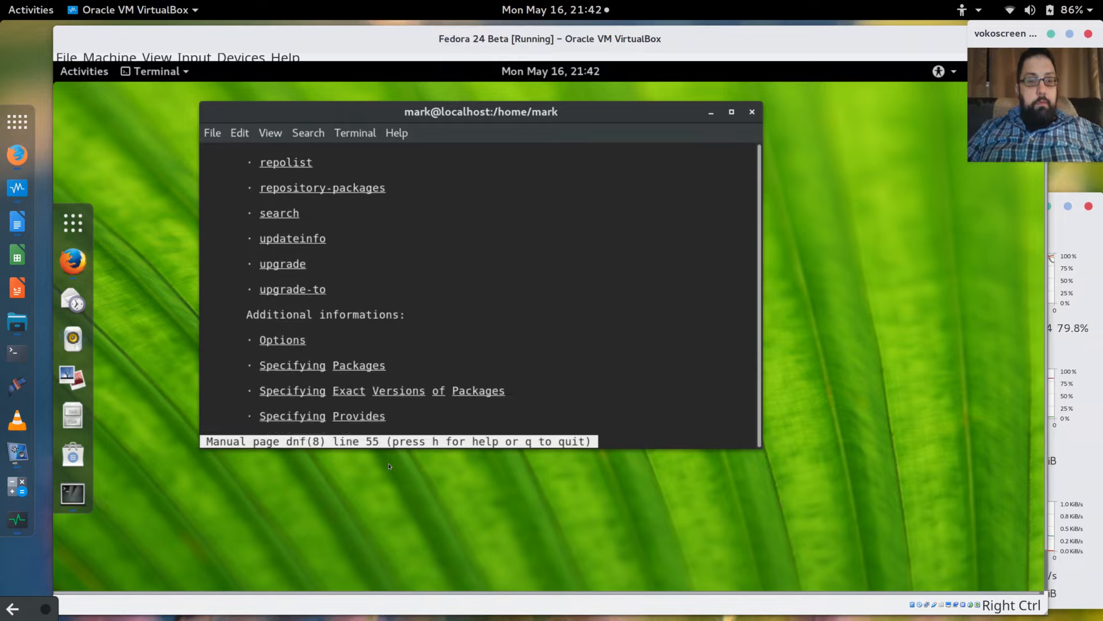
key("Down")
key("Down")
key("Down")
key("Down")
key("Down")
key("Down")
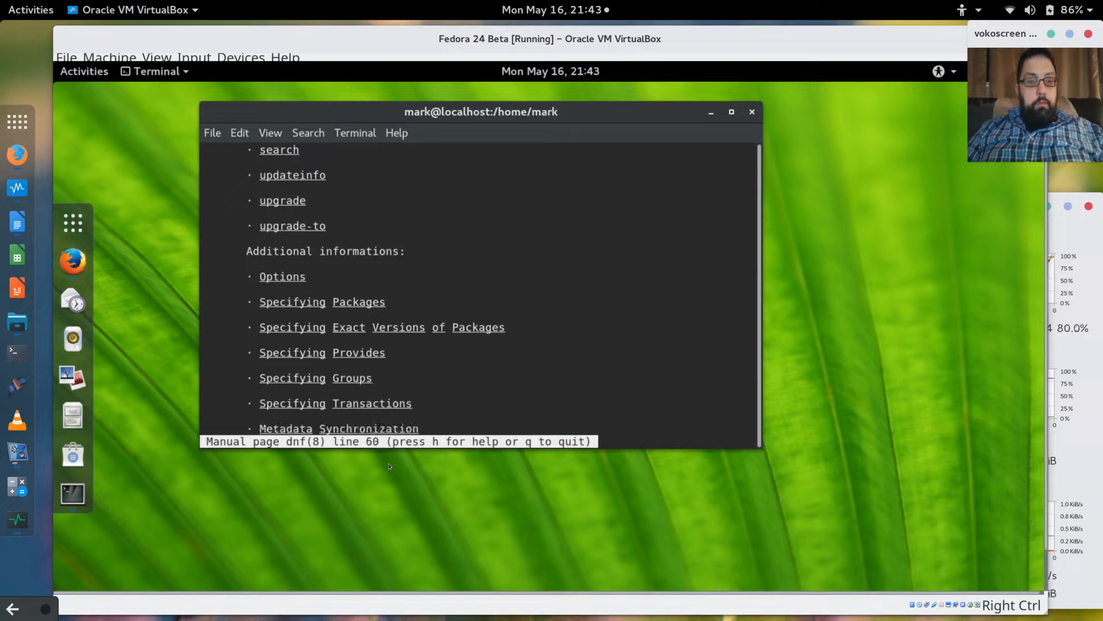
key("Down")
key("Down")
key("Down")
key("Down")
key("Down")
key("Down")
key("Down")
key("Down")
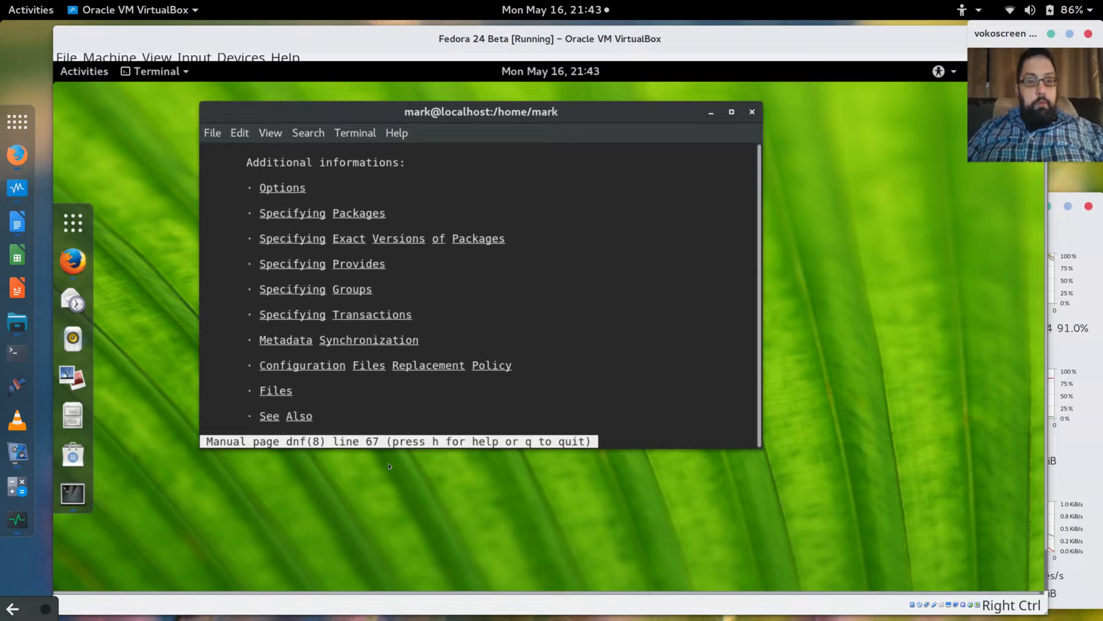
key("Down")
key("Down")
key("Down")
key("Down")
key("Down")
key("Down")
key("Down")
key("Down")
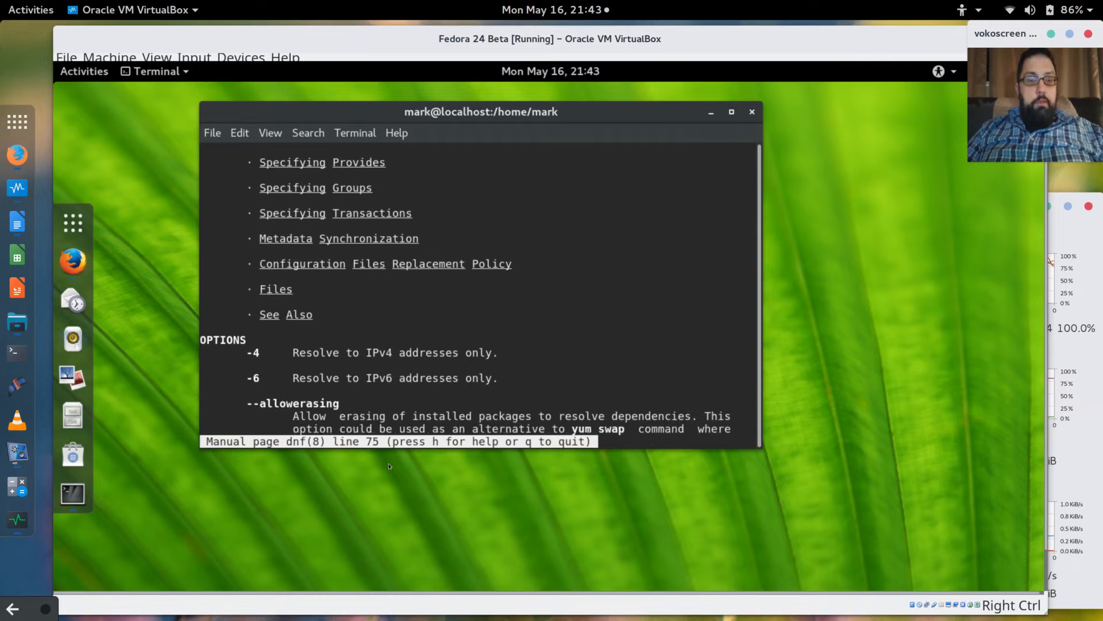
key("Down")
key("Down")
key("Down")
key("Down")
key("Down")
key("Down")
key("Down")
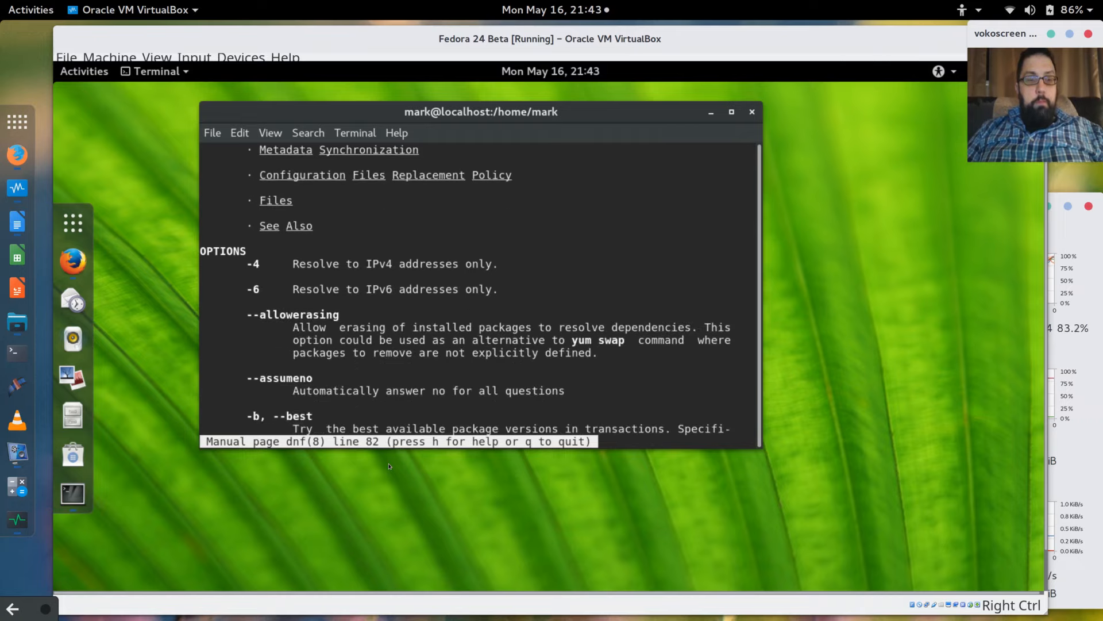
key("Down")
key("Down")
key("Down")
key("Down")
key("Down")
key("Down")
key("Down")
key("Down")
key("Down")
key("Down")
key("Down")
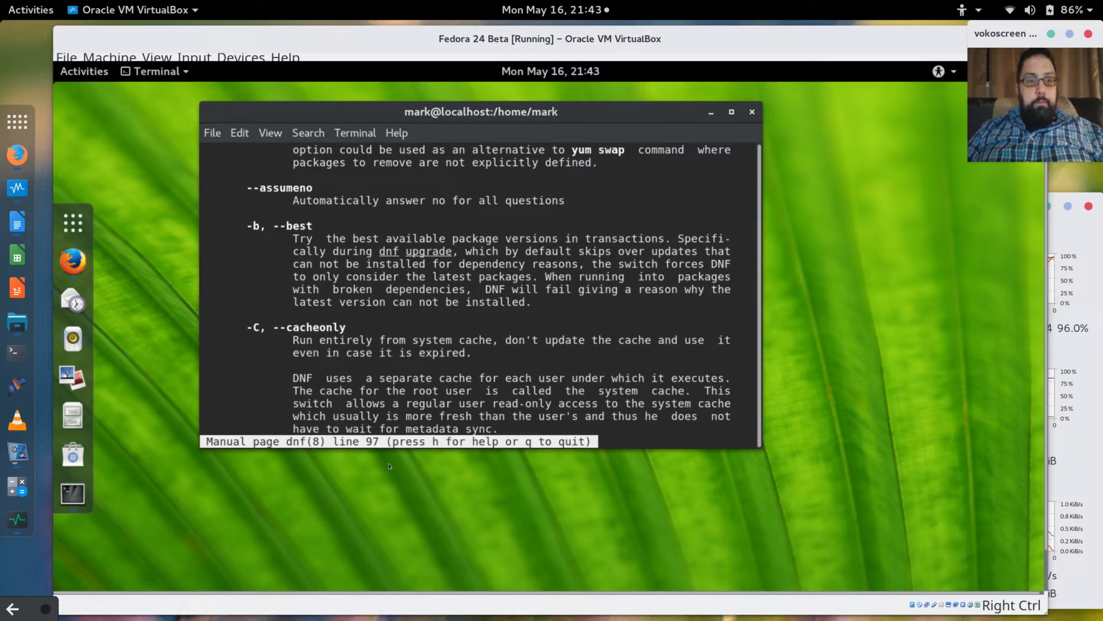
key("Down")
key("Down")
key("Down")
key("Down")
key("Down")
key("Down")
key("Down")
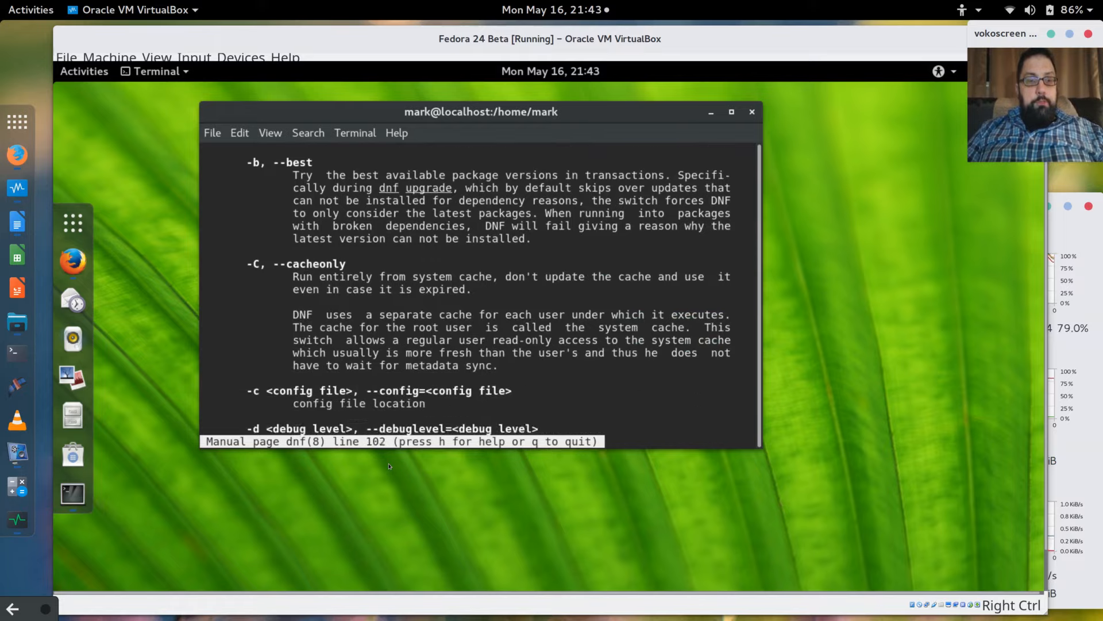
key("Down")
key("Down")
key("Down")
key("Down")
key("Down")
key("Down")
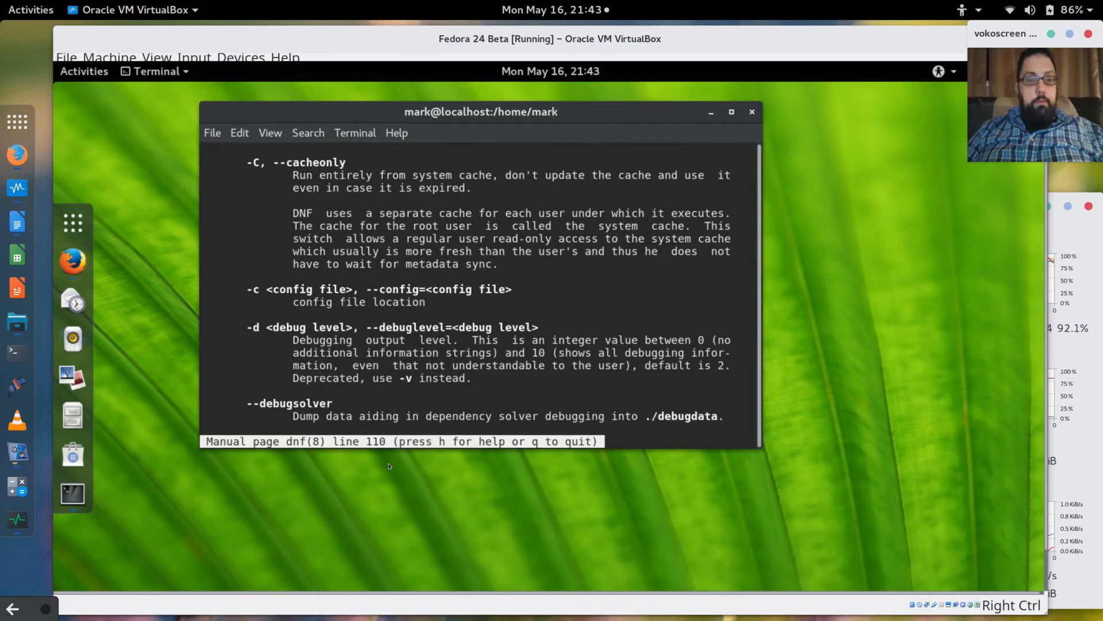
key("Down")
key("Down")
key("Down")
key("Down")
key("Down")
key("Down")
key("Down")
key("Down")
key("Down")
key("Down")
key("Down")
key("Down")
key("Down")
key("Down")
key("Down")
key("Down")
key("Down")
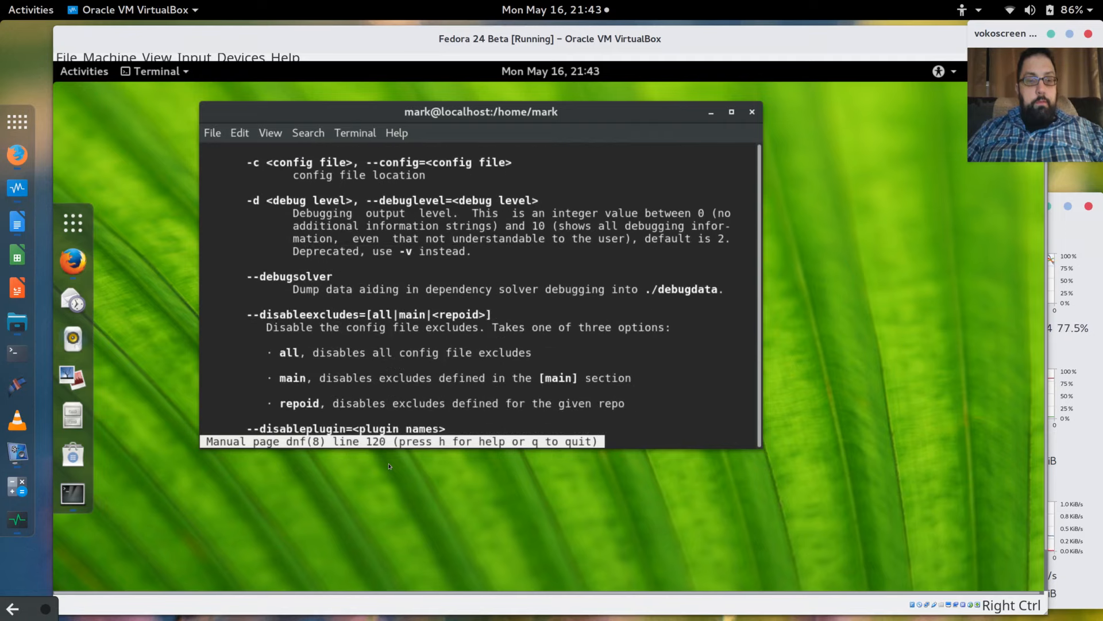
key("Down")
key("Down")
key("Down")
key("Down")
key("Down")
key("Down")
key("Down")
key("Down")
key("Down")
key("Down")
key("Down")
key("Down")
key("Down")
key("Down")
key("Down")
key("Down")
key("Down")
key("Down")
key("Down")
key("Down")
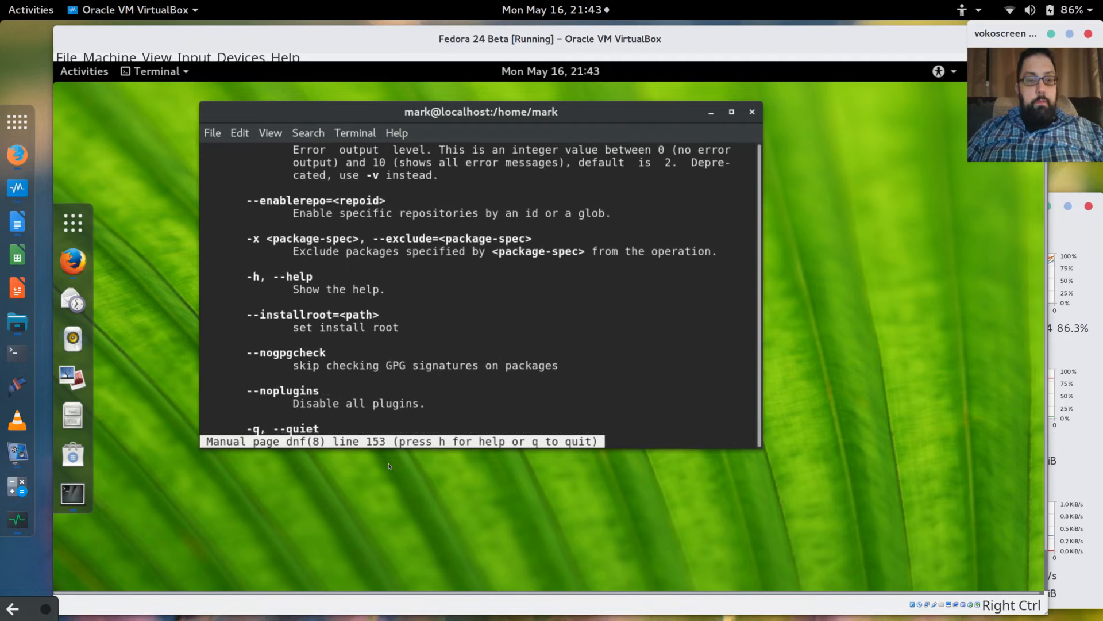
key("Down")
key("Down")
key("Down")
key("Down")
key("Down")
key("Down")
key("Down")
key("Down")
key("Down")
key("Down")
key("Down")
key("Down")
key("Down")
key("Down")
key("Down")
key("Down")
key("Down")
key("Down")
key("Down")
key("Down")
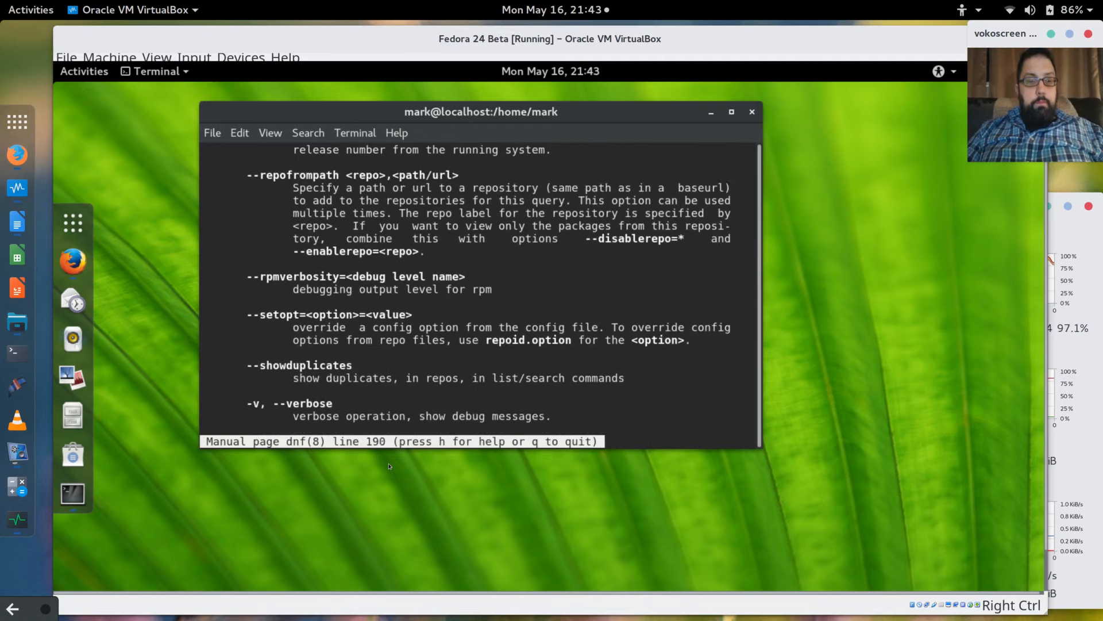
key("Down")
key("Down")
key("Down")
key("Down")
key("Down")
key("Down")
key("Down")
key("Down")
key("Down")
key("Down")
key("Down")
key("Down")
key("Down")
key("Down")
key("Down")
key("Down")
key("Down")
key("Down")
key("Down")
key("Down")
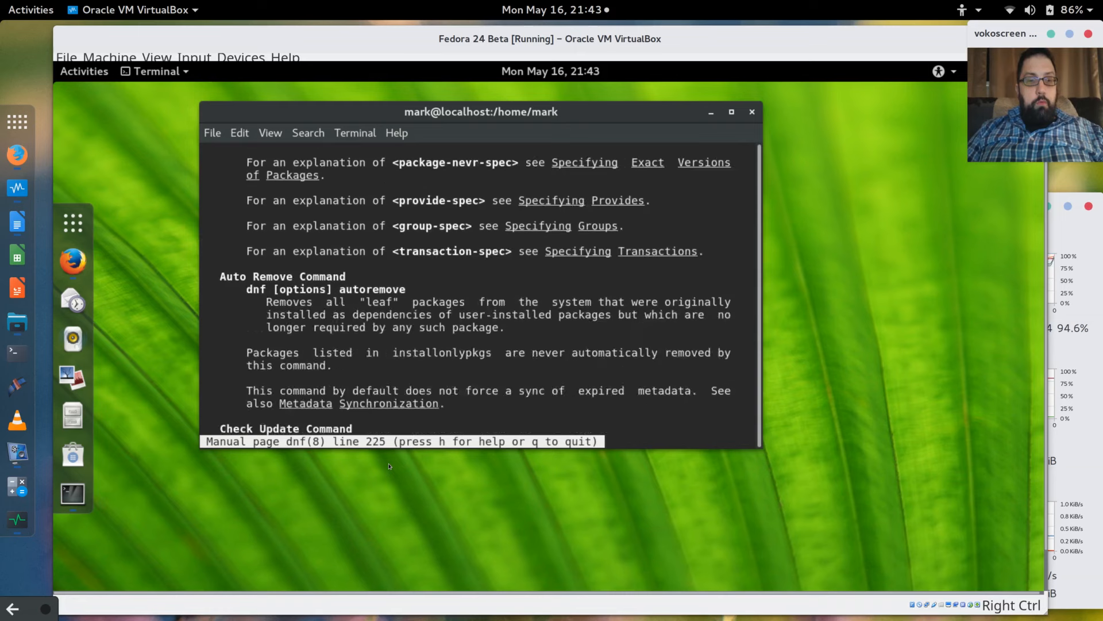
Scroll back up the dnf manual to the --exclude and --enablerepo options.
key("Up")
key("Up")
key("Up")
key("Up")
key("Up")
key("Up")
key("Up")
key("Up")
key("Up")
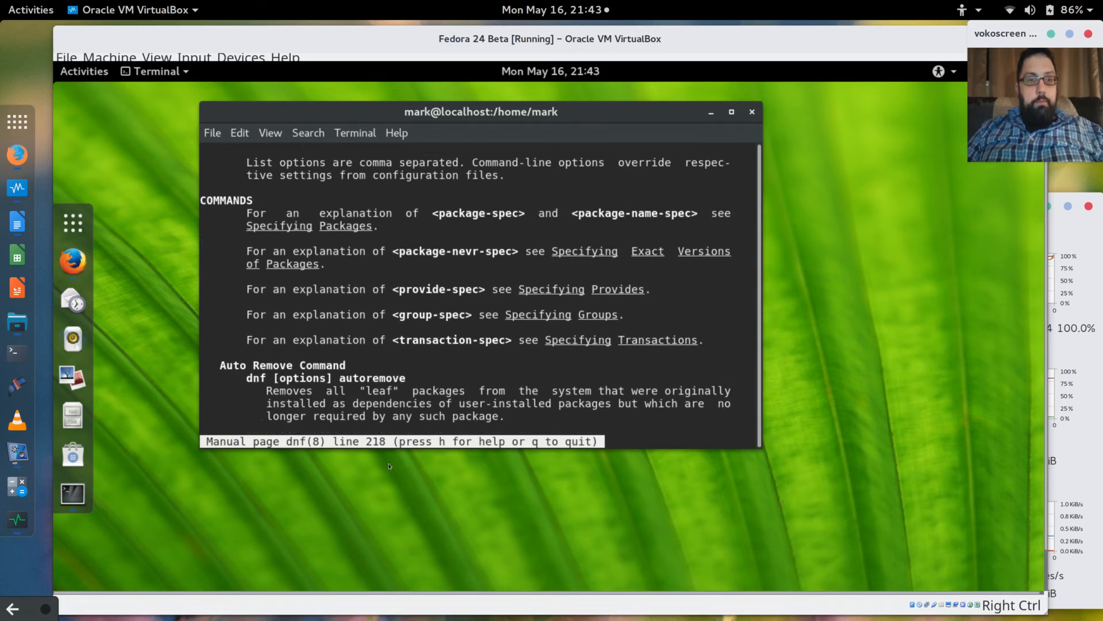
key("Up")
key("Up")
key("Up")
key("Up")
key("Up")
key("Up")
key("Up")
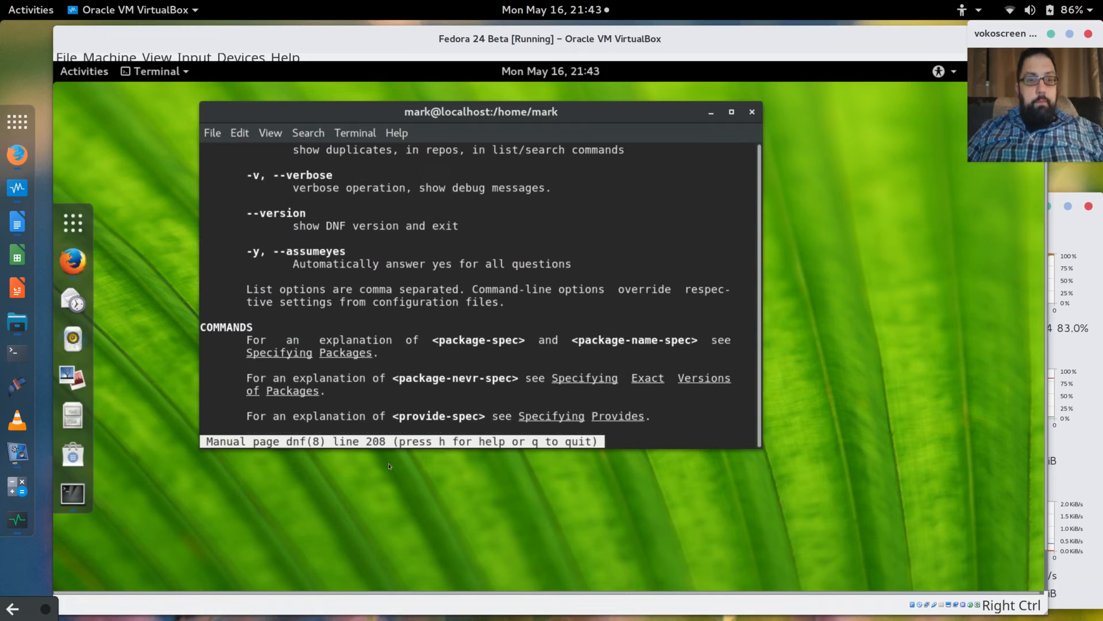
key("Up")
key("Up")
key("Up")
key("Up")
key("Up")
key("Up")
key("Up")
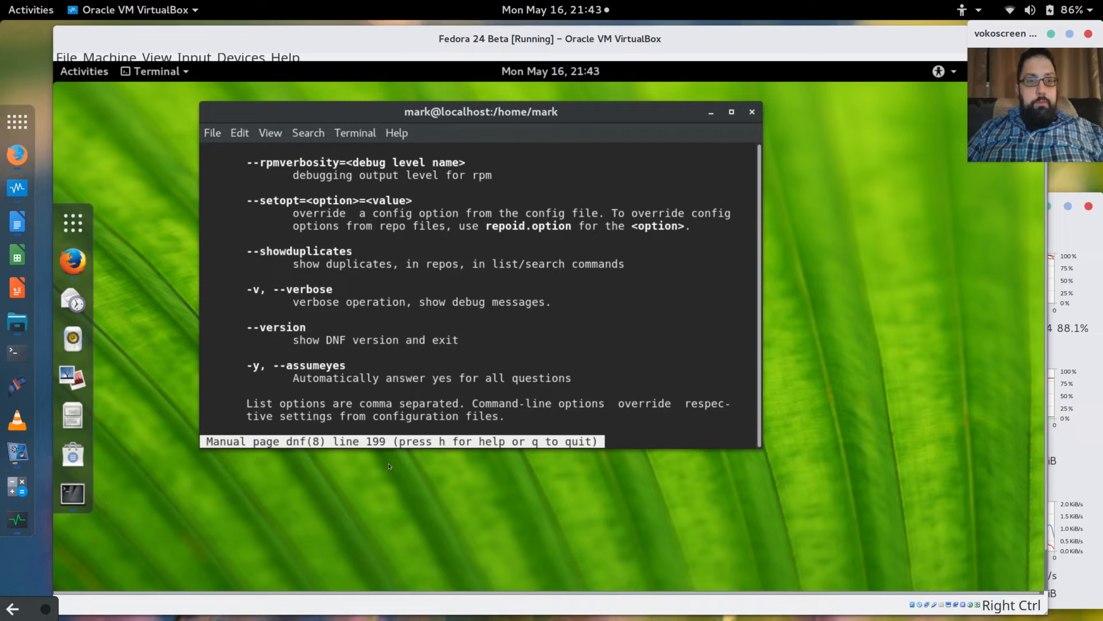
key("Up")
key("Up")
key("Up")
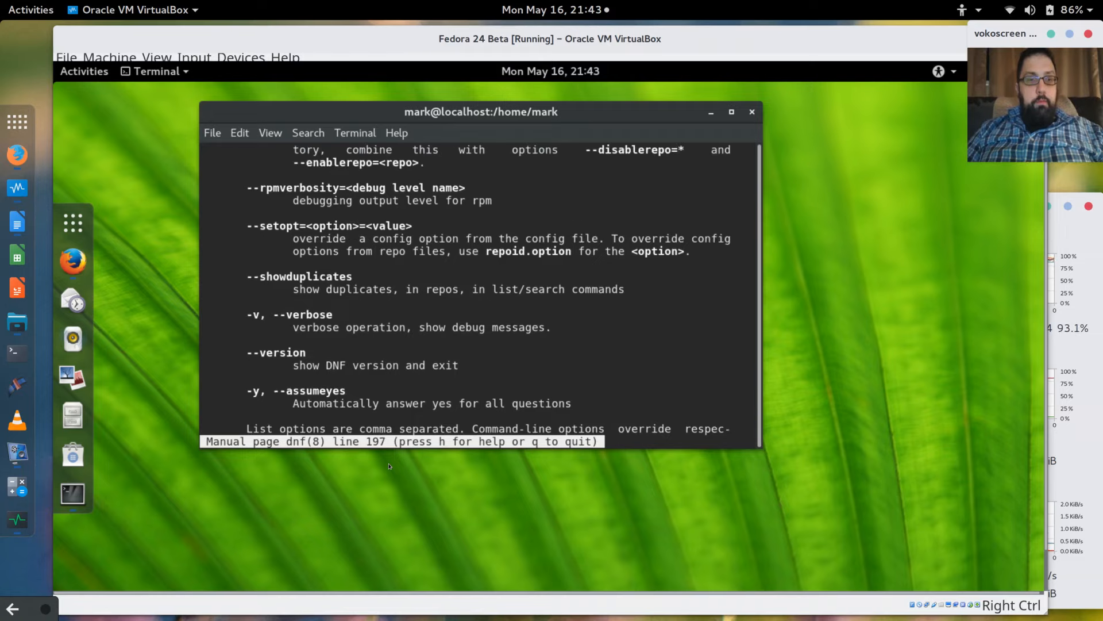
key("Up")
key("Up")
key("Up")
key("Up")
key("Up")
key("Up")
key("Up")
key("Up")
key("Up")
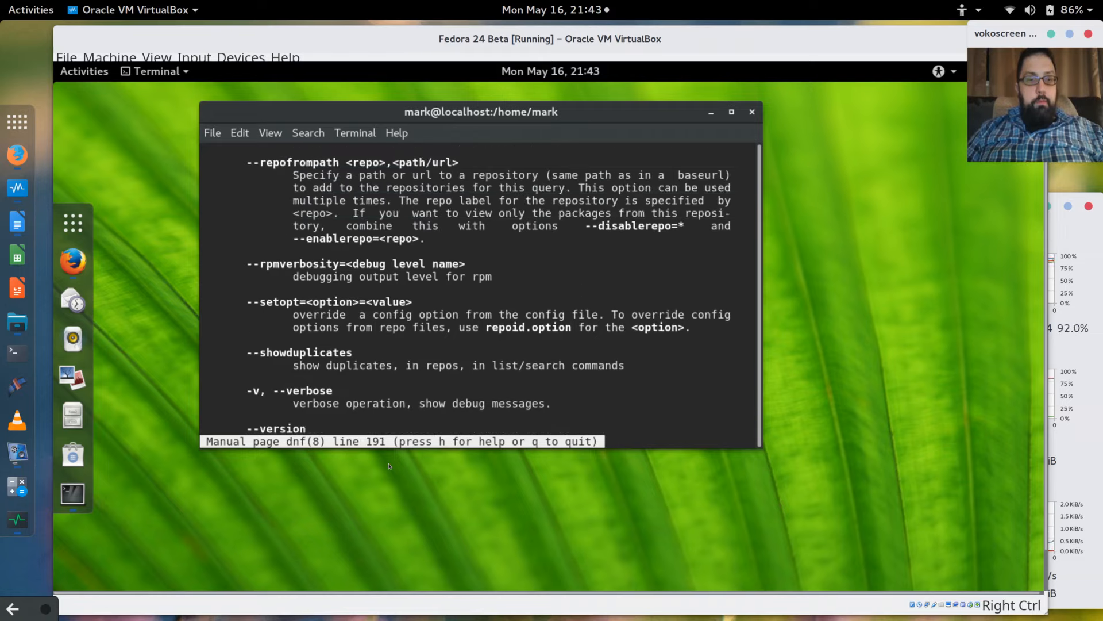
key("Up")
key("Up")
key("Up")
key("Up")
key("Up")
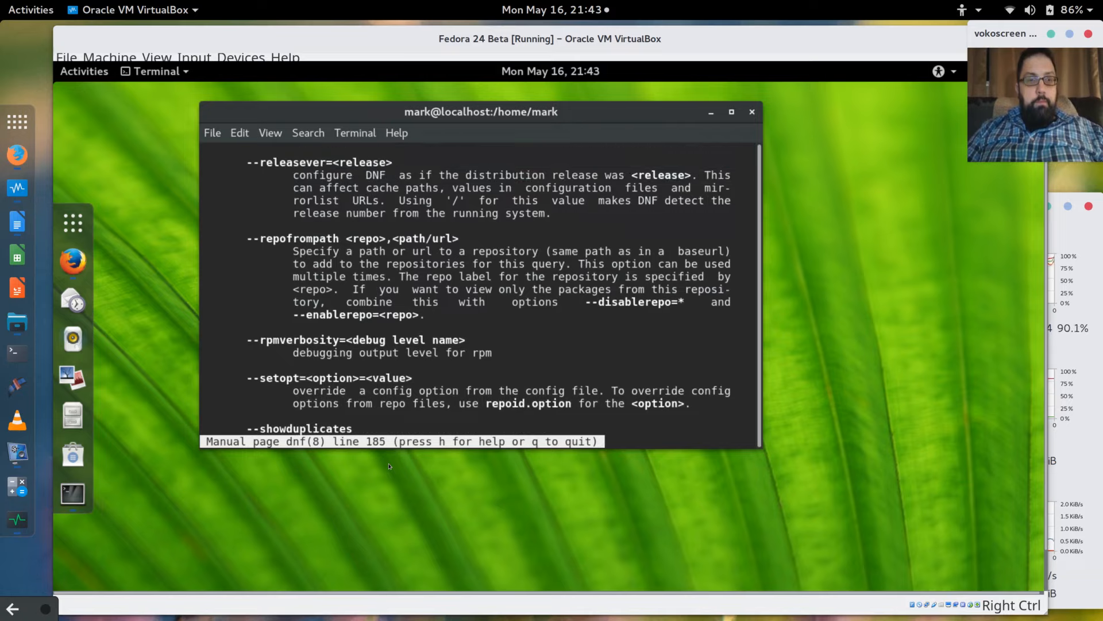
key("Up")
key("Up")
key("Up")
key("Up")
key("Up")
key("Up")
key("Up")
key("Up")
key("Up")
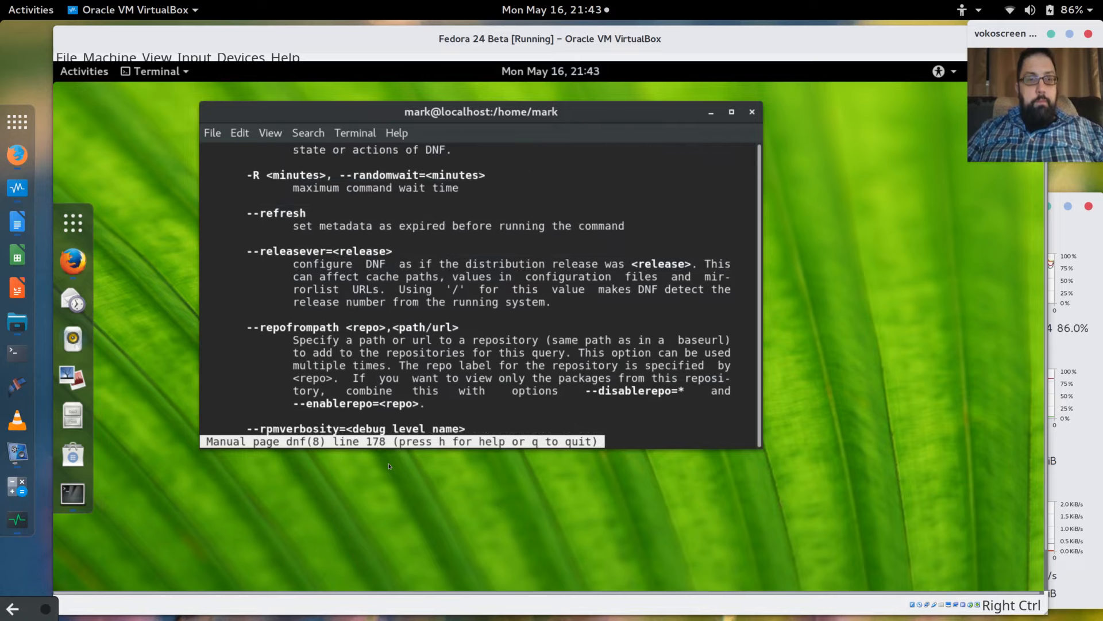
key("Up")
key("Up")
key("Up")
key("Up")
key("Up")
key("Up")
key("Up")
key("Up")
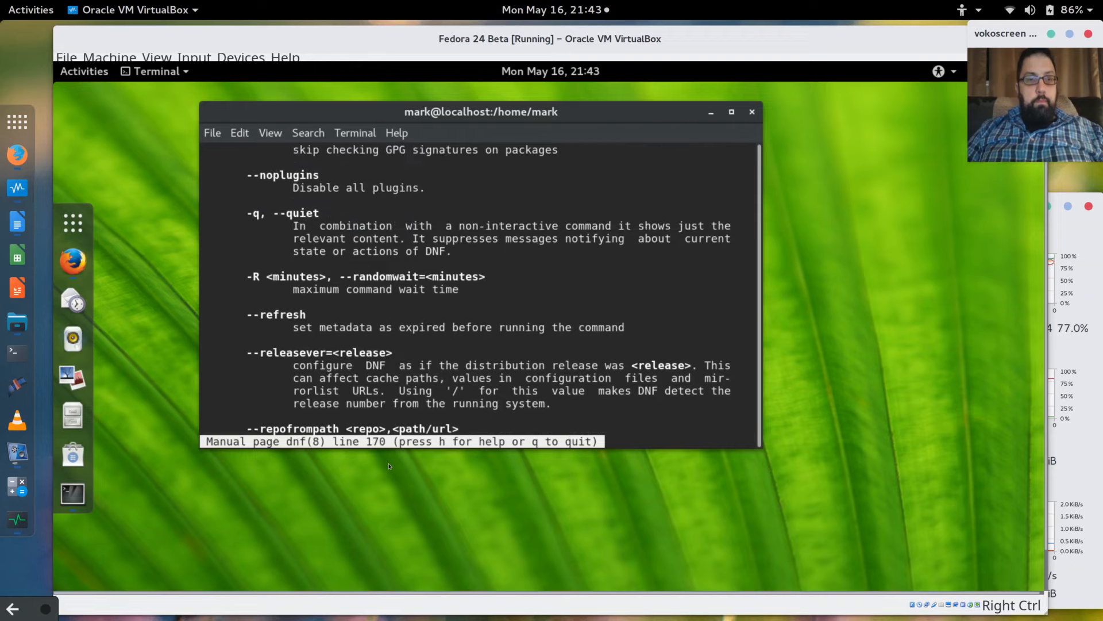
key("Up")
key("Up")
key("Up")
key("Up")
key("Up")
key("Up")
key("Up")
key("Up")
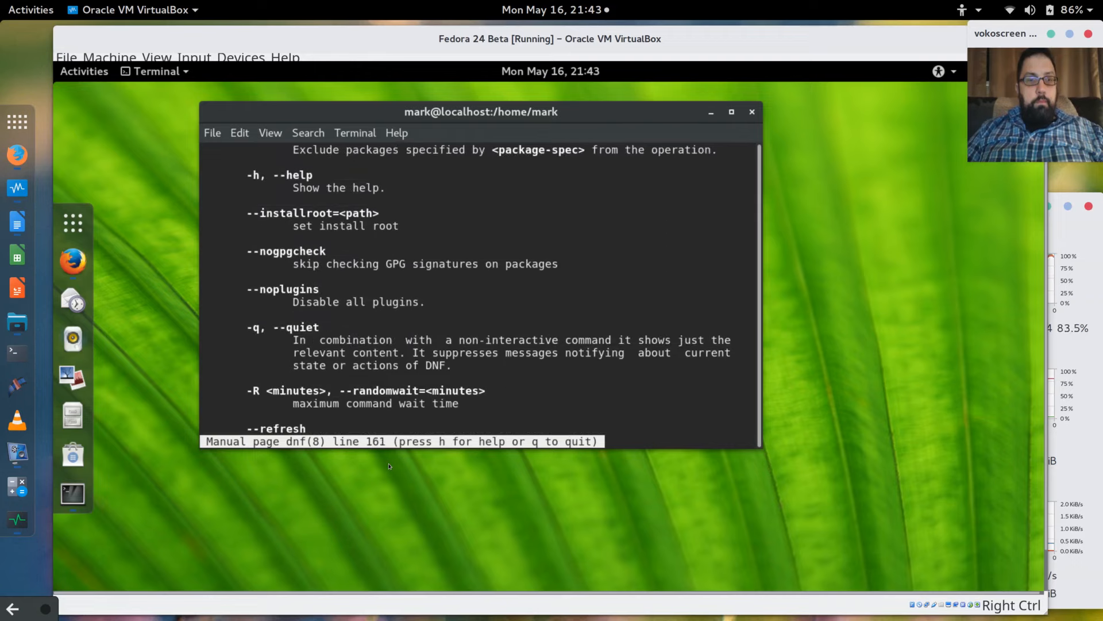
key("Up")
key("Up")
key("Up")
key("Up")
key("Up")
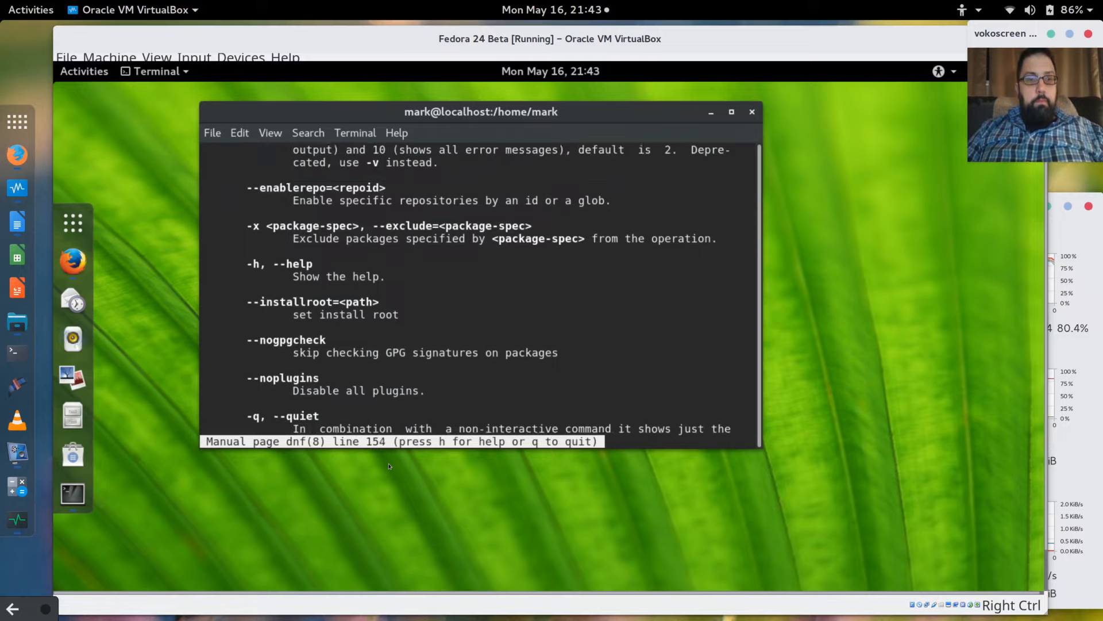
Search the dnf manual for 'skip' and read around the group install and upgrade entries.
type("/skip")
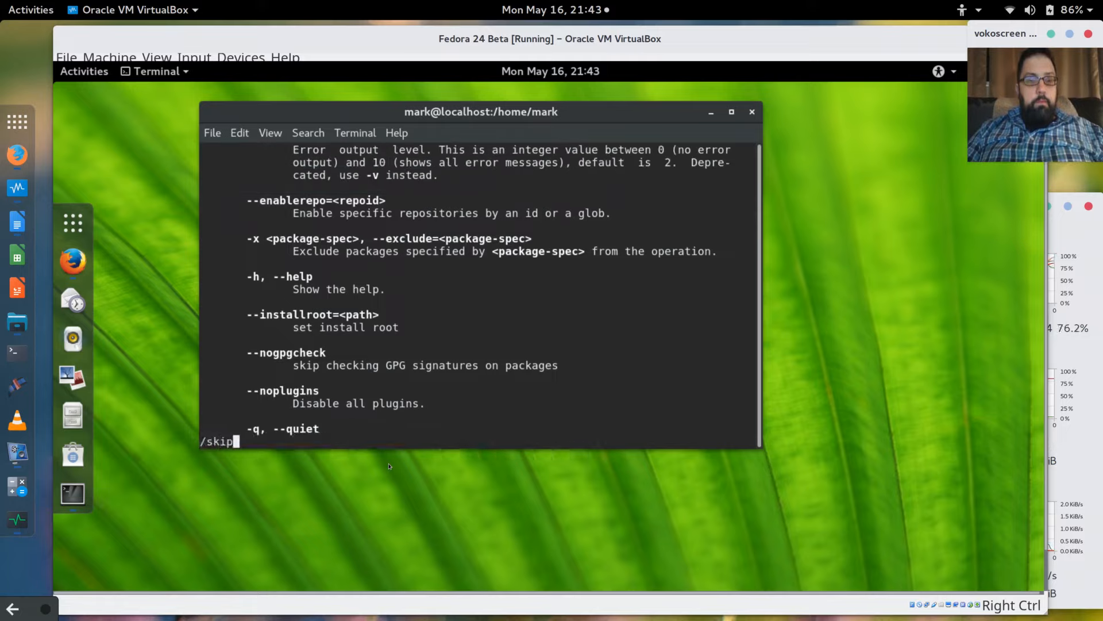
key("Return")
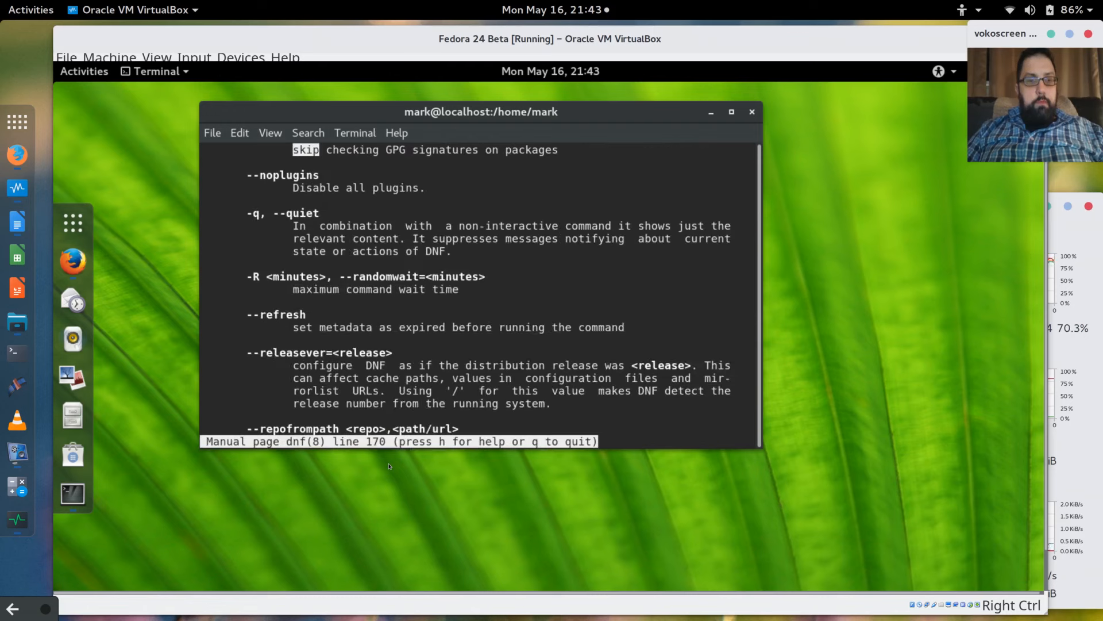
key("n")
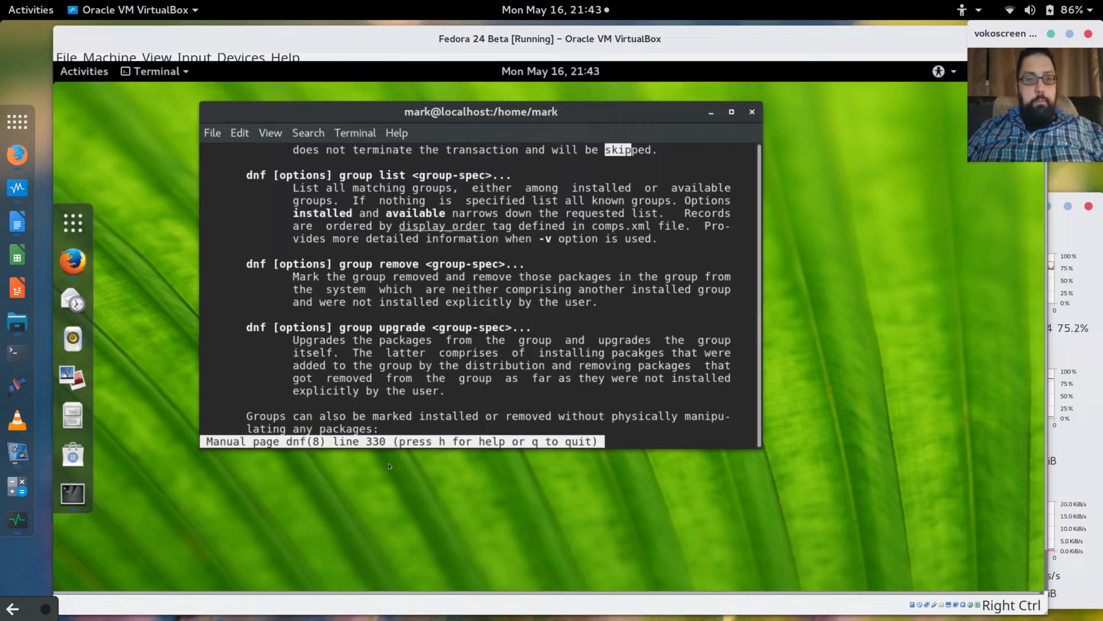
key("Up")
key("Up")
key("Up")
key("Up")
key("Up")
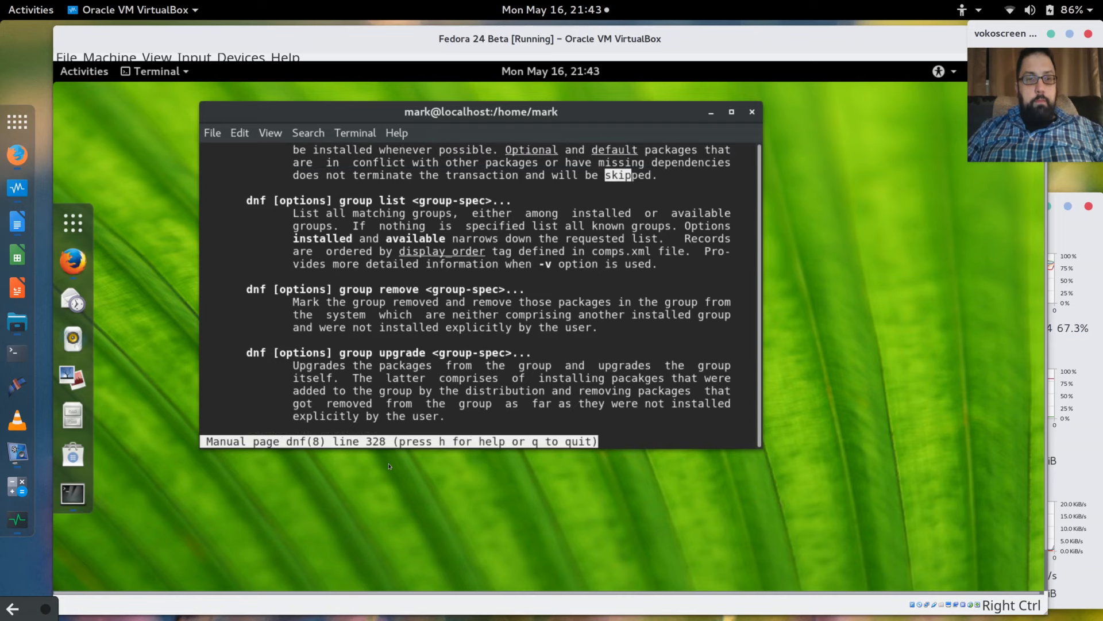
key("Up")
key("Up")
key("Up")
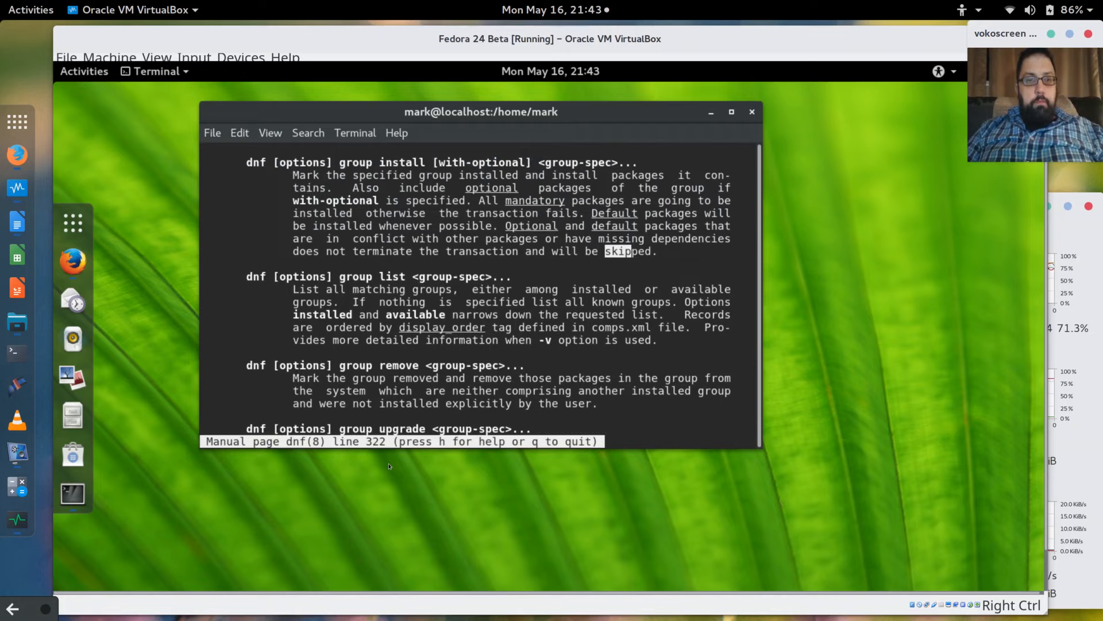
key("Down")
key("Down")
key("Down")
key("Down")
key("Down")
key("Down")
key("Down")
key("Down")
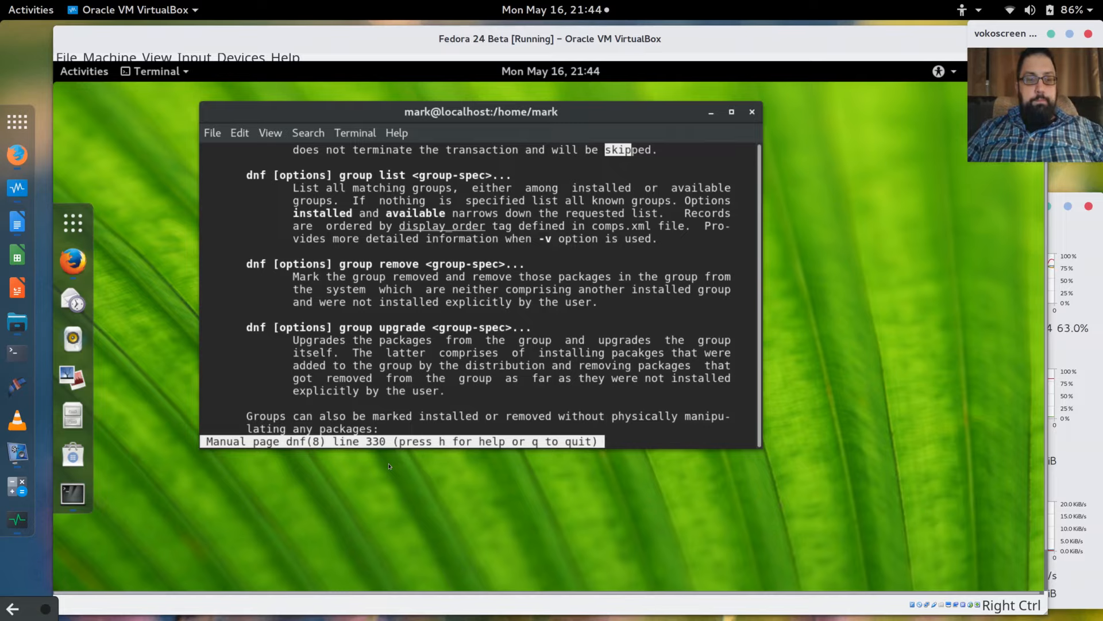
key("Down")
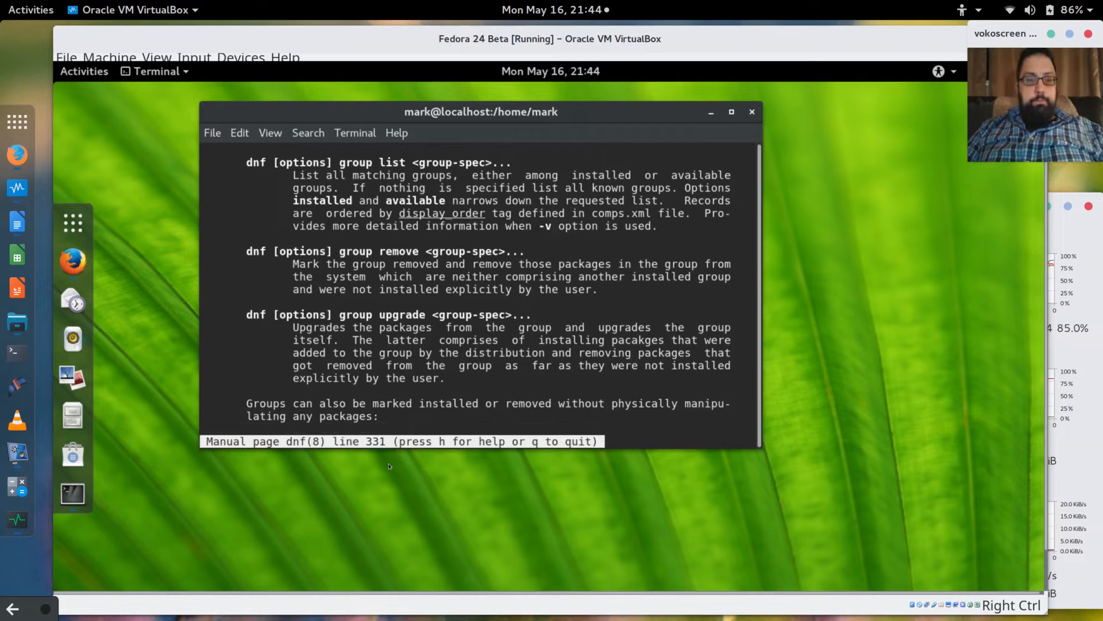
Read on to the group mark commands, then quit the manual to the shell.
key("slash")
key("Return")
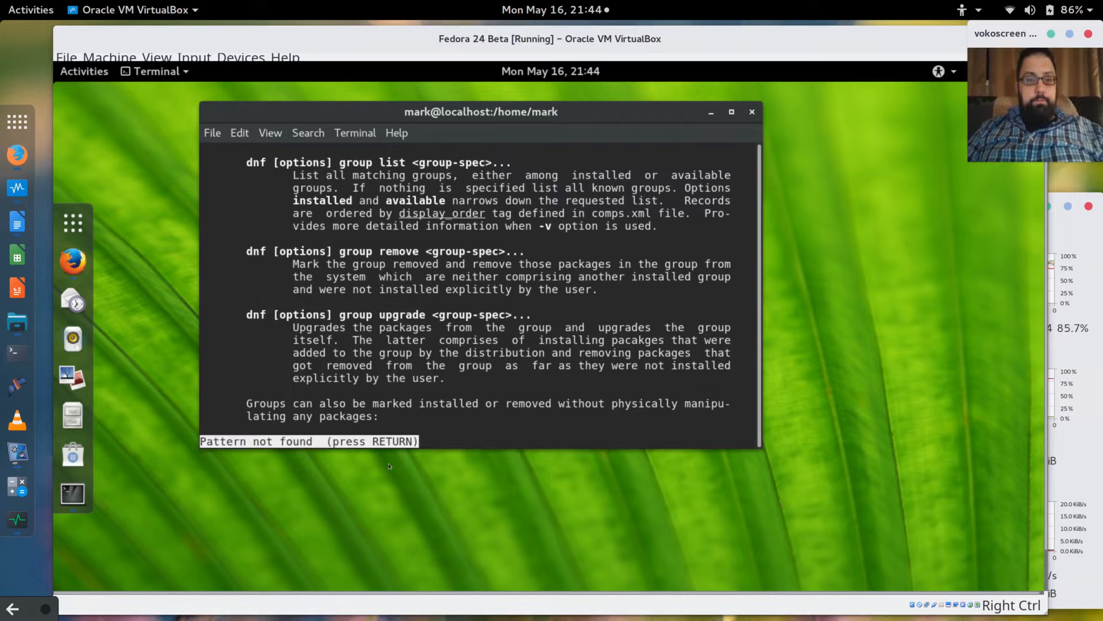
key("Down")
key("Down")
key("Down")
key("Down")
key("Down")
key("Down")
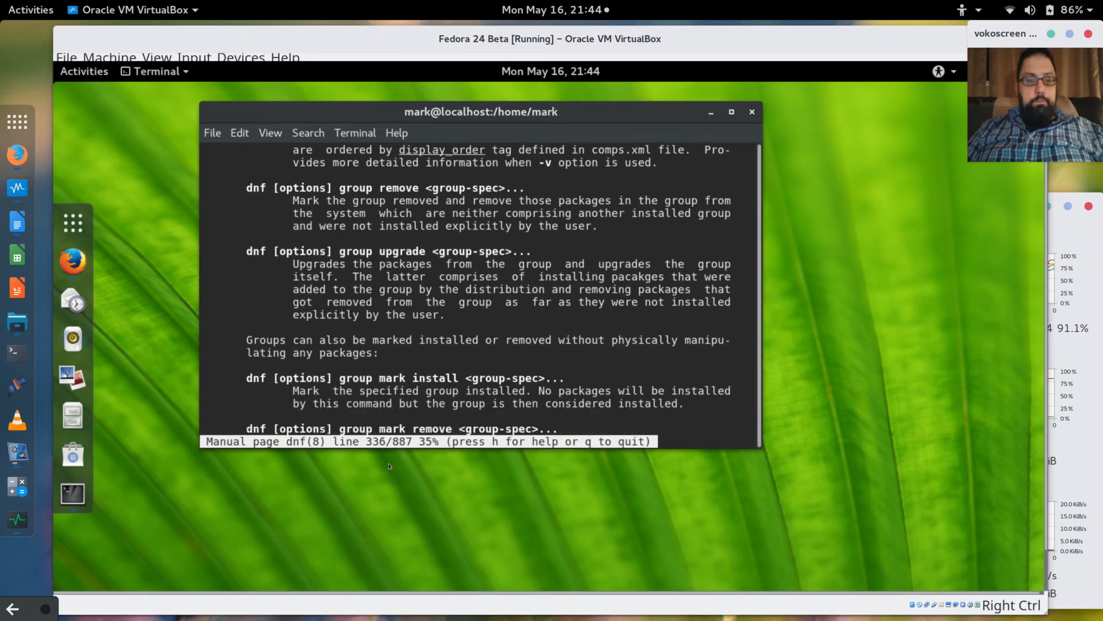
key("Down")
key("Down")
key("Down")
key("Down")
key("Down")
key("Down")
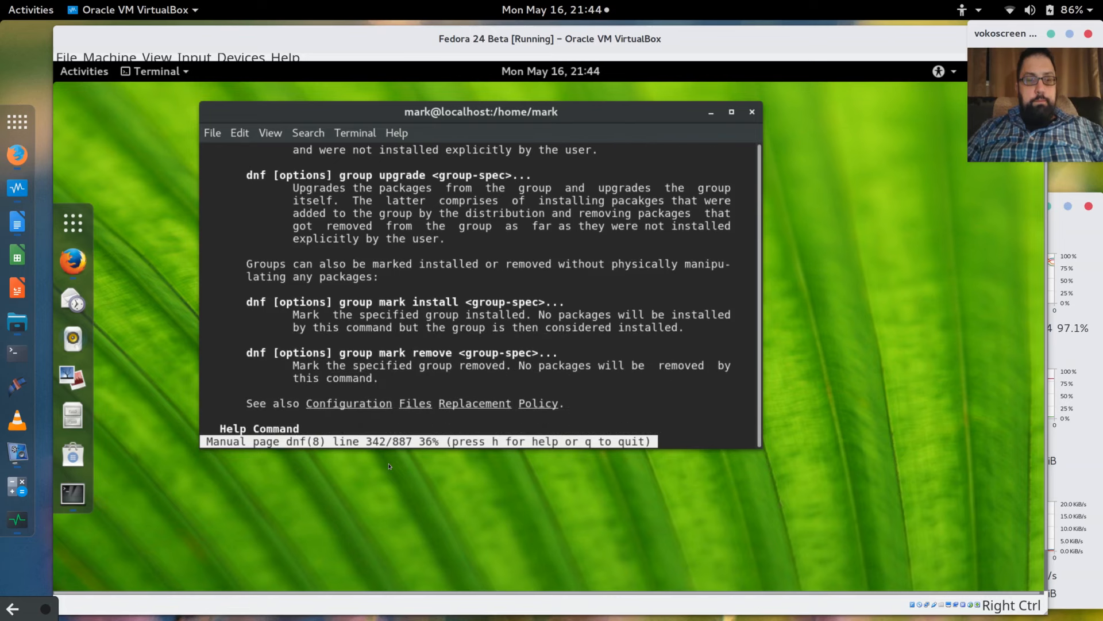
key("q")
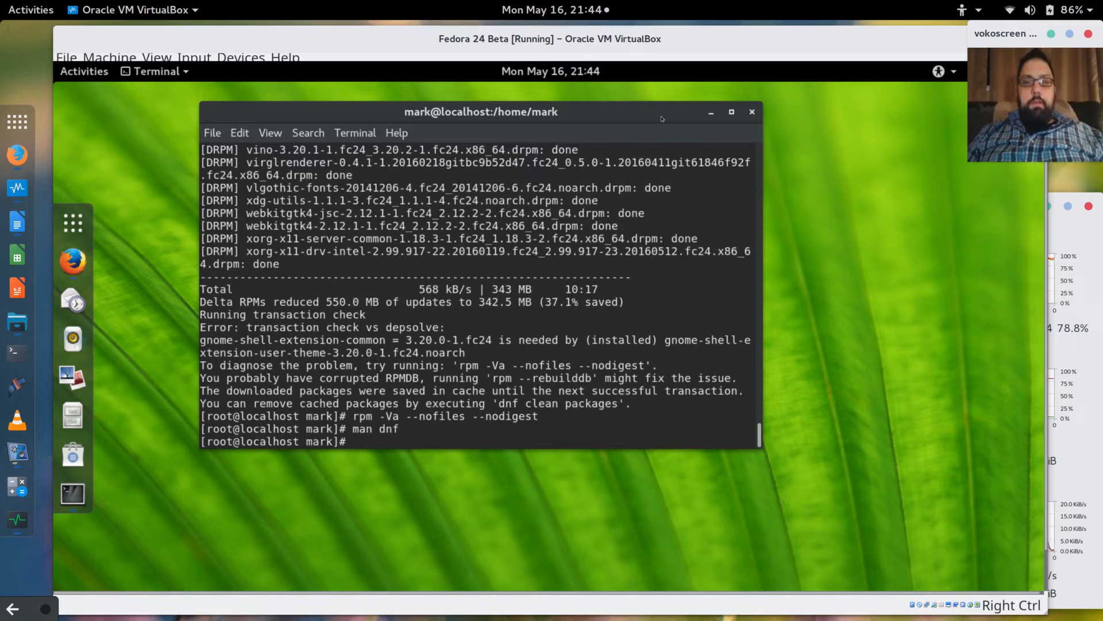
Keep the terminal open and restart the Fedora guest with the 'reboot' command.
left_click_drag(659, 115, 638, 151)
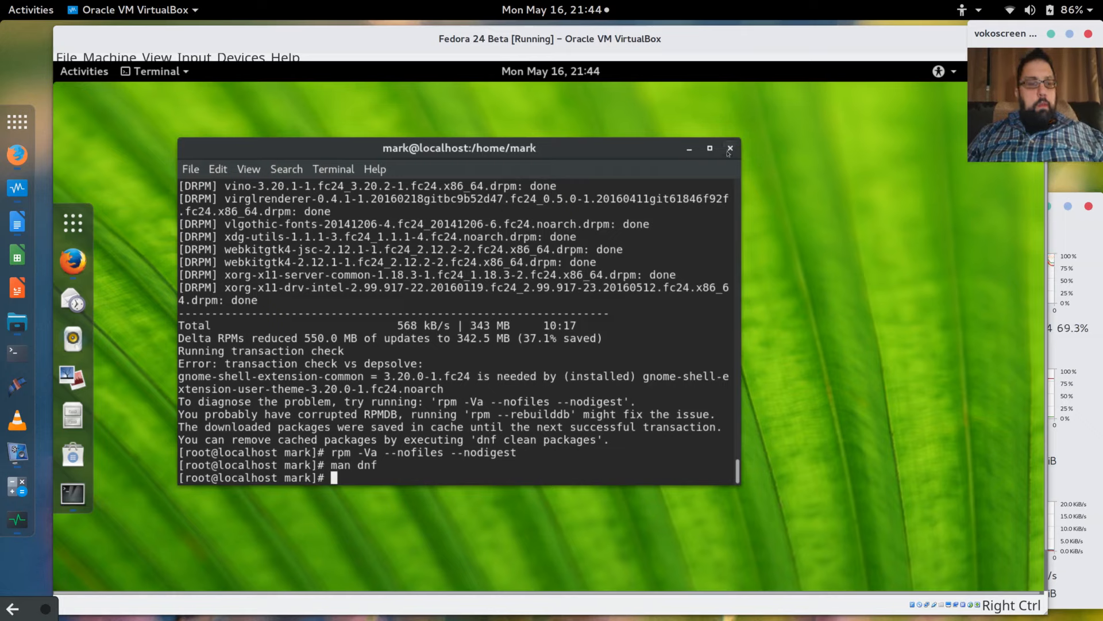
key("alt+F4")
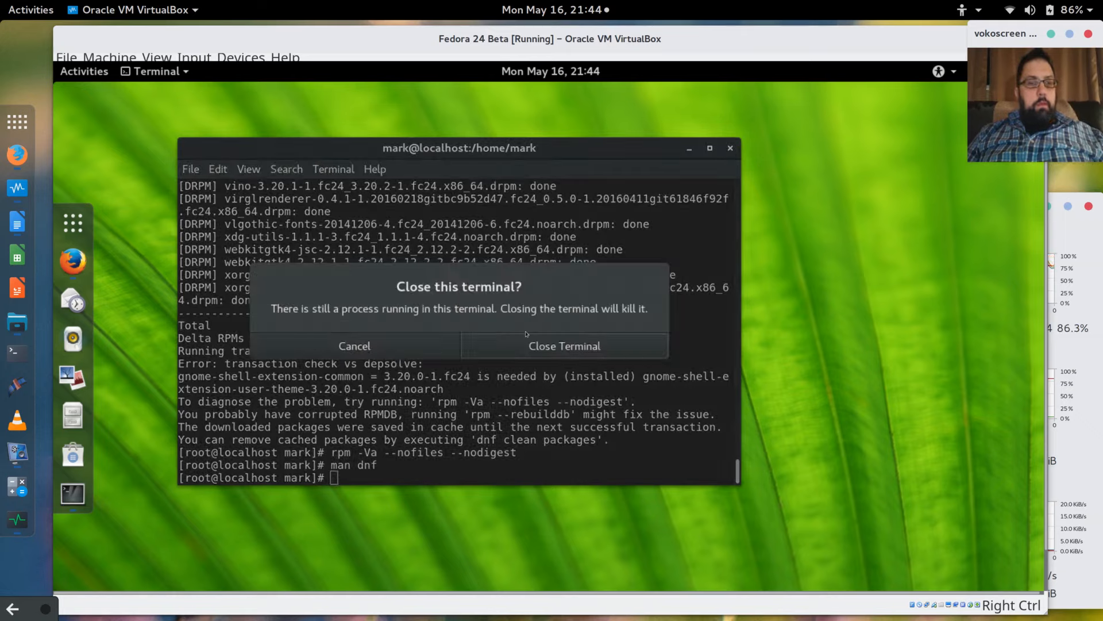
left_click(398, 352)
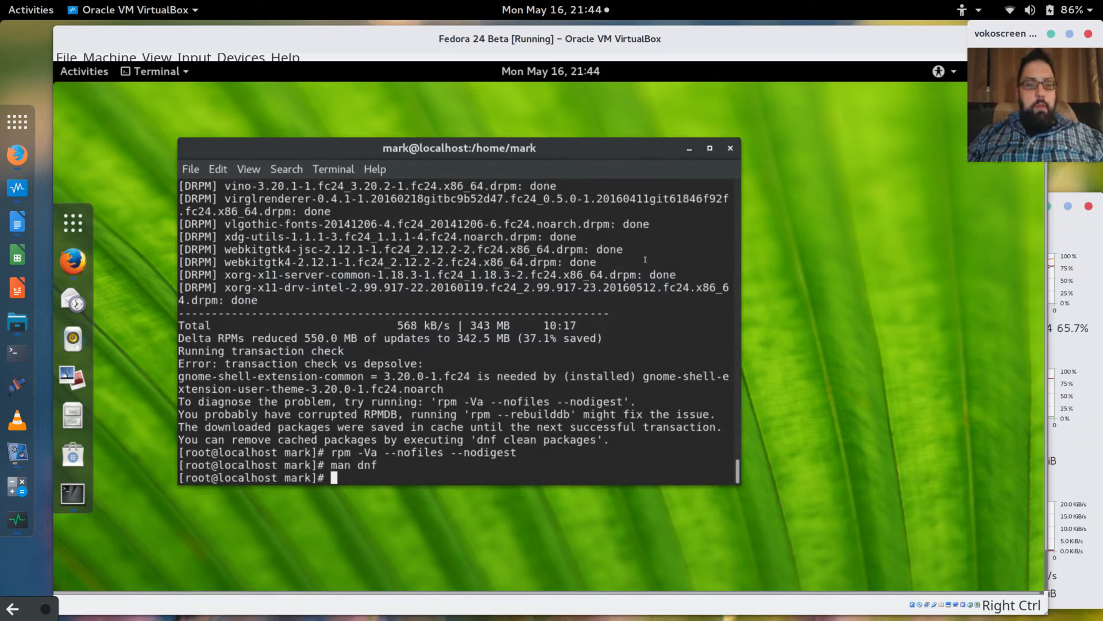
type("reboo")
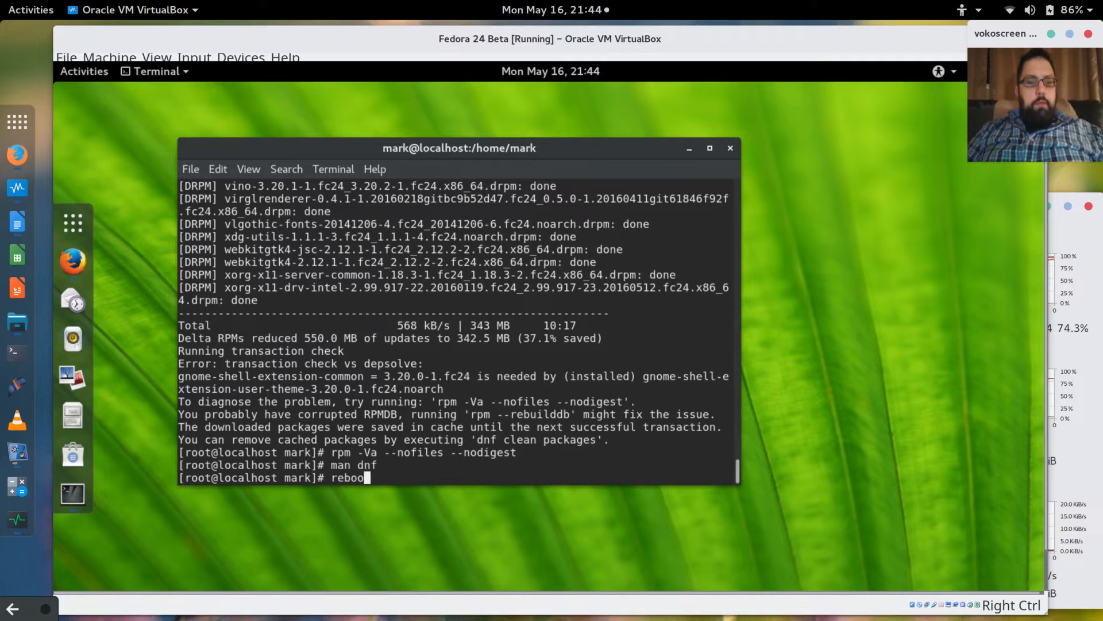
type("t")
key("Return")
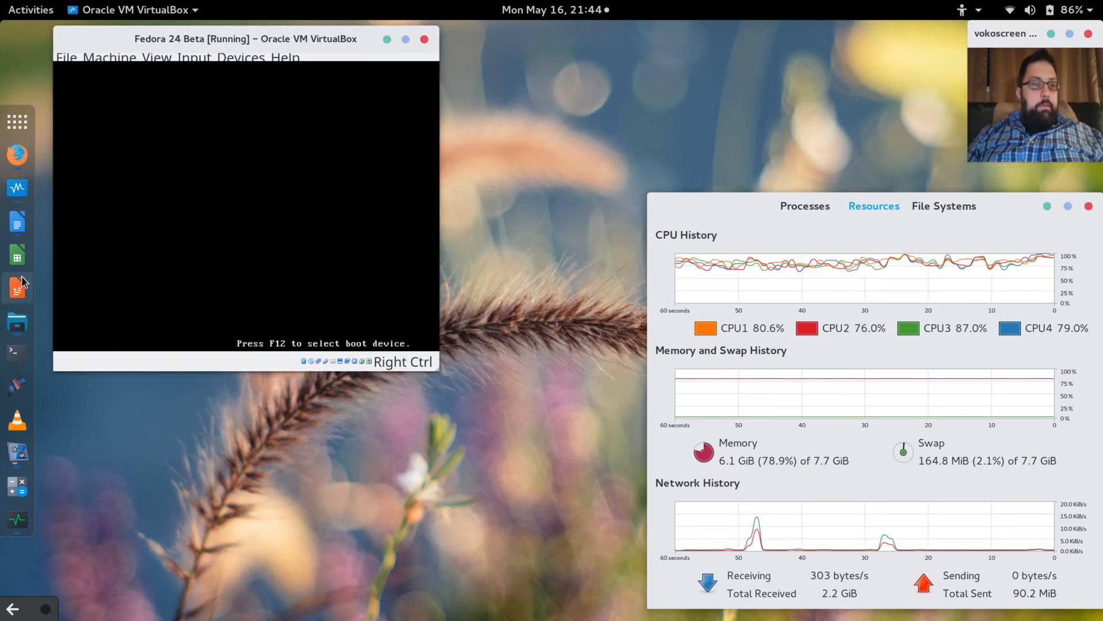
In a new Firefox tab, search Google for 'dnf skip broken packages'.
left_click(18, 155)
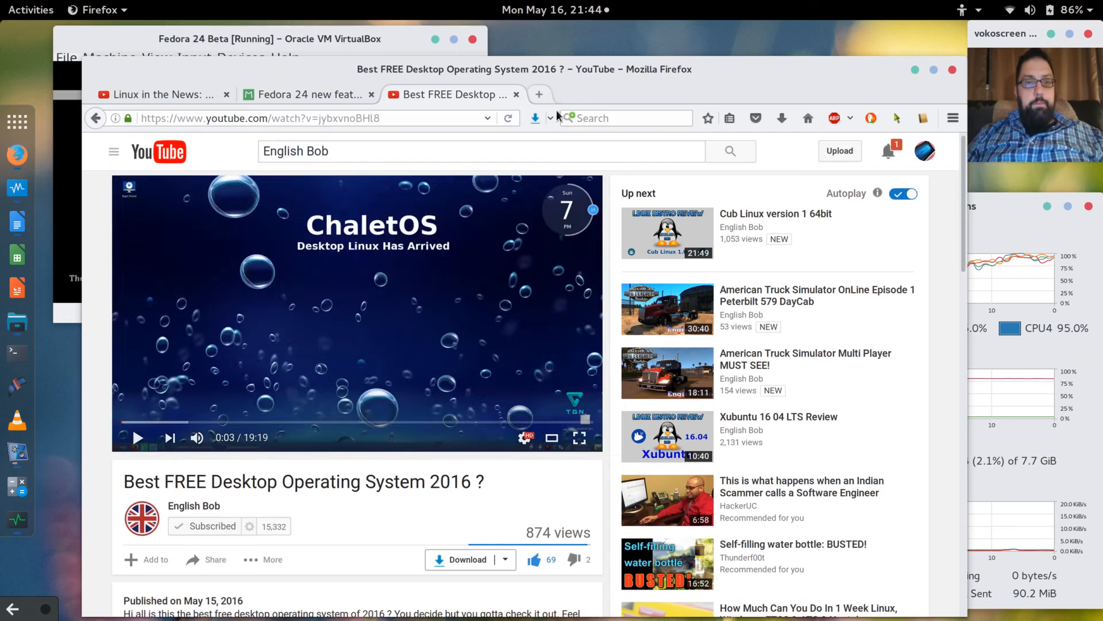
key("ctrl+t")
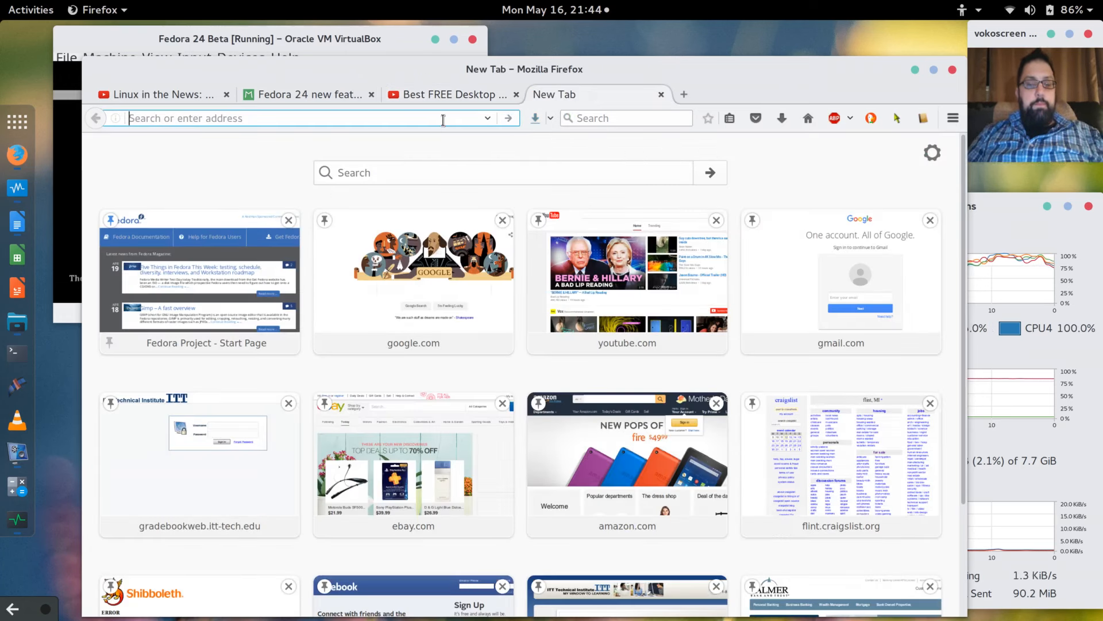
type("google.com/")
key("Return")
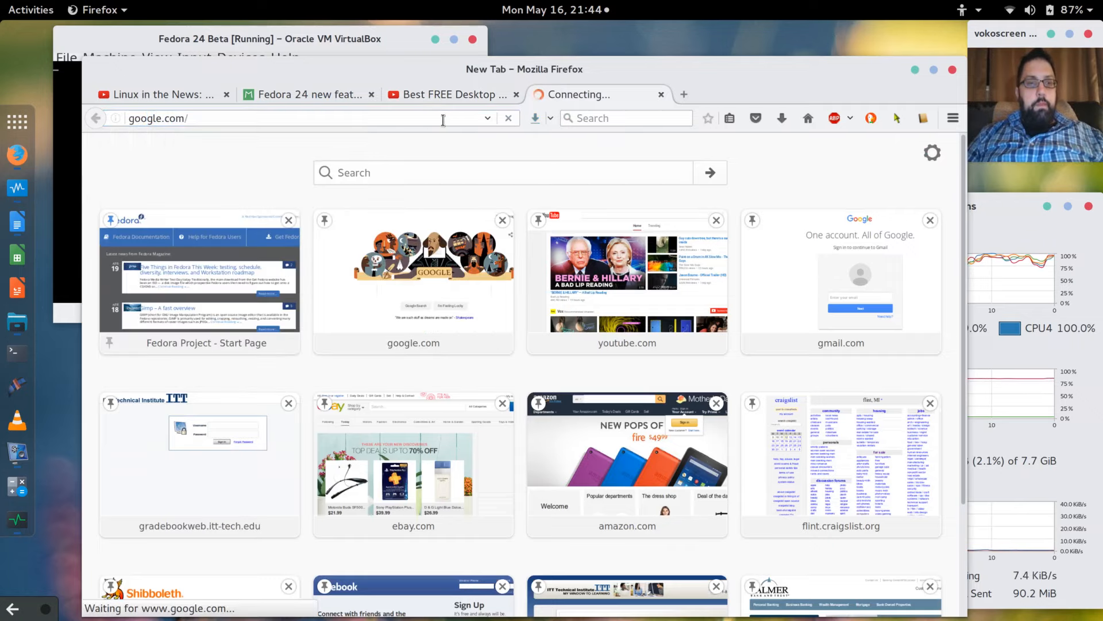
left_click(371, 419)
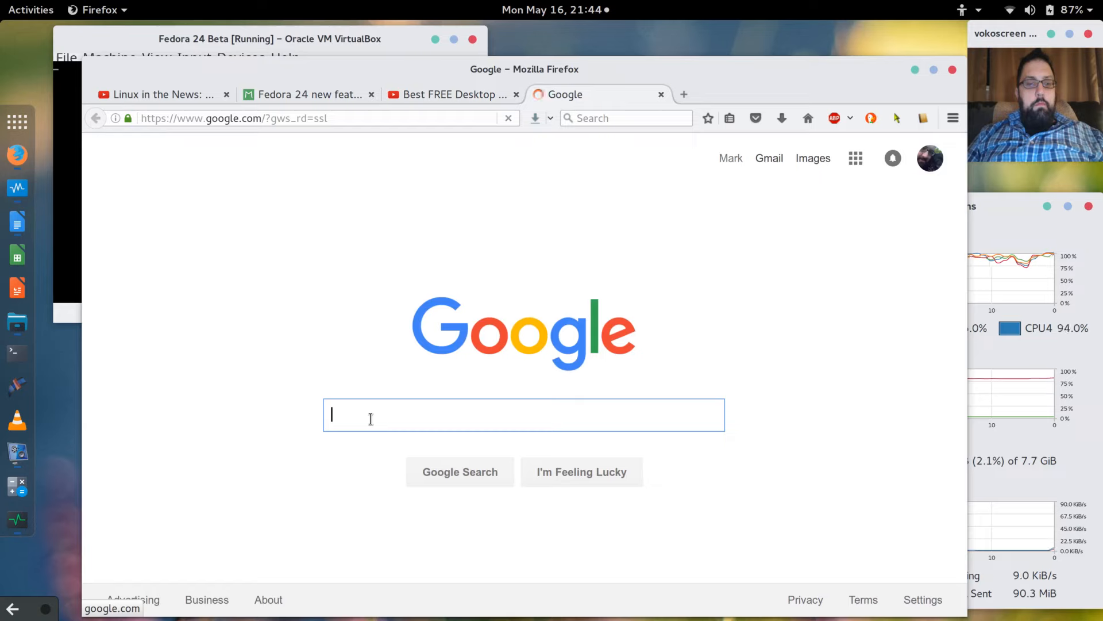
type("dnf")
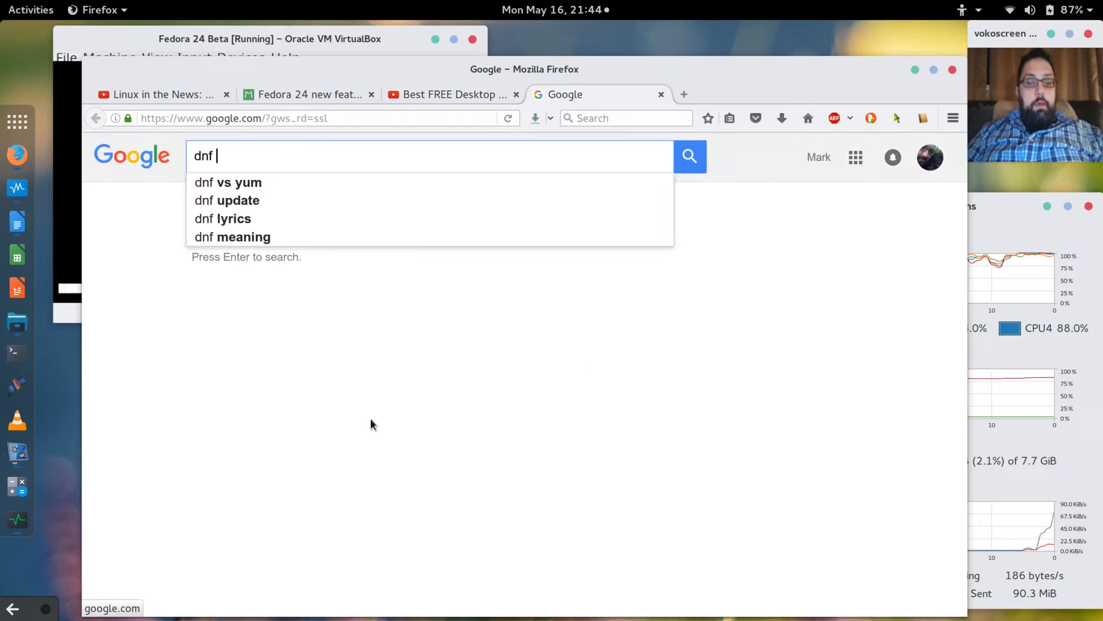
type(" skip bro")
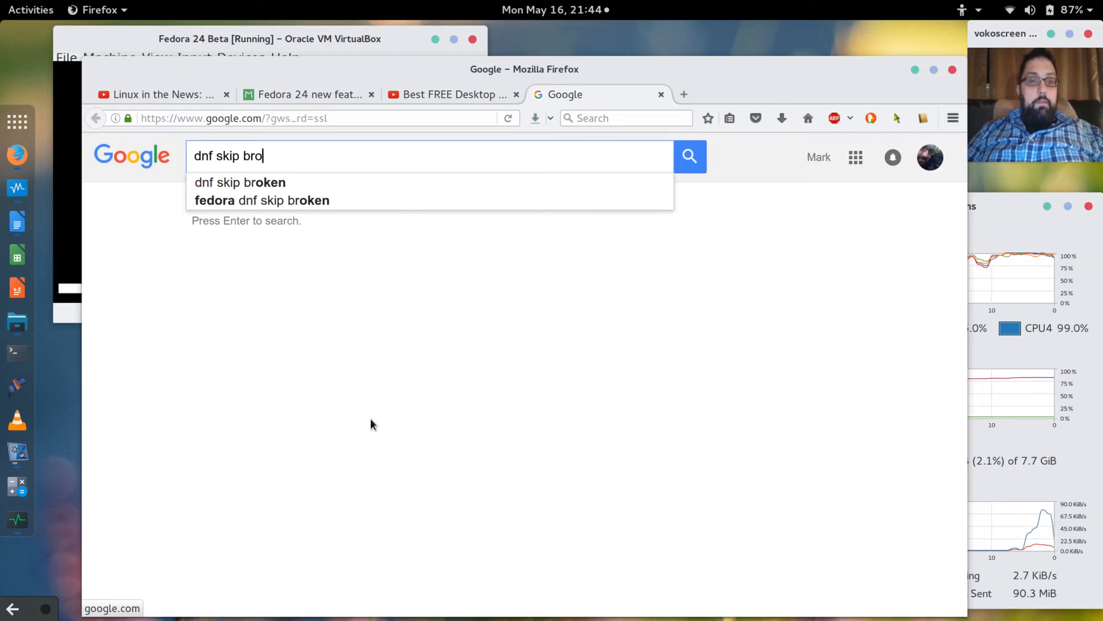
type("ken packages")
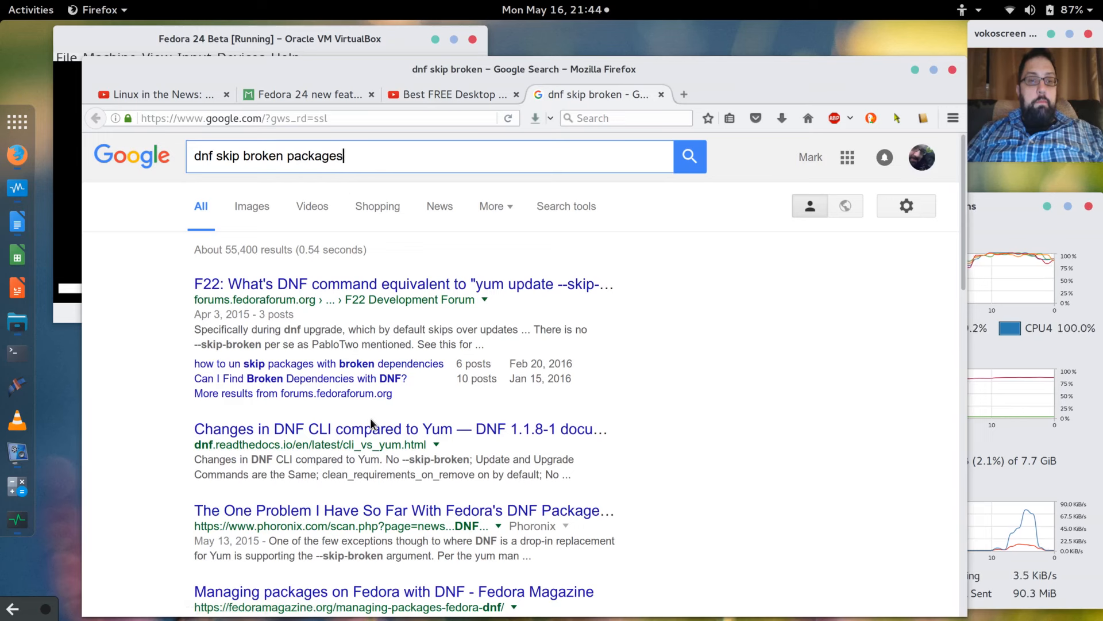
key("Return")
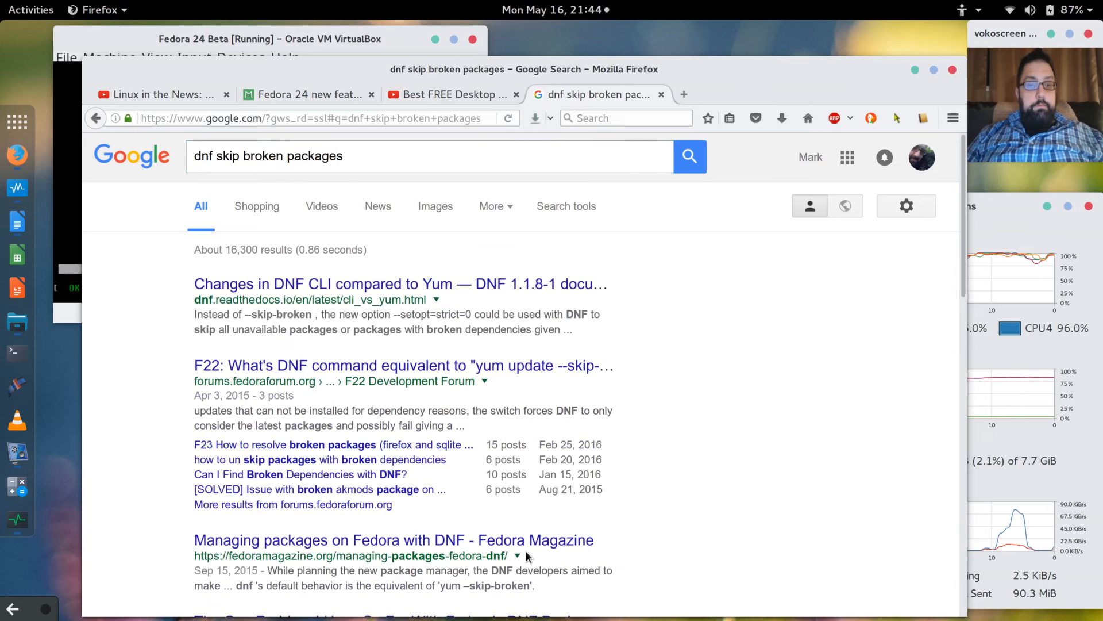
scroll(591, 413, "down", 2)
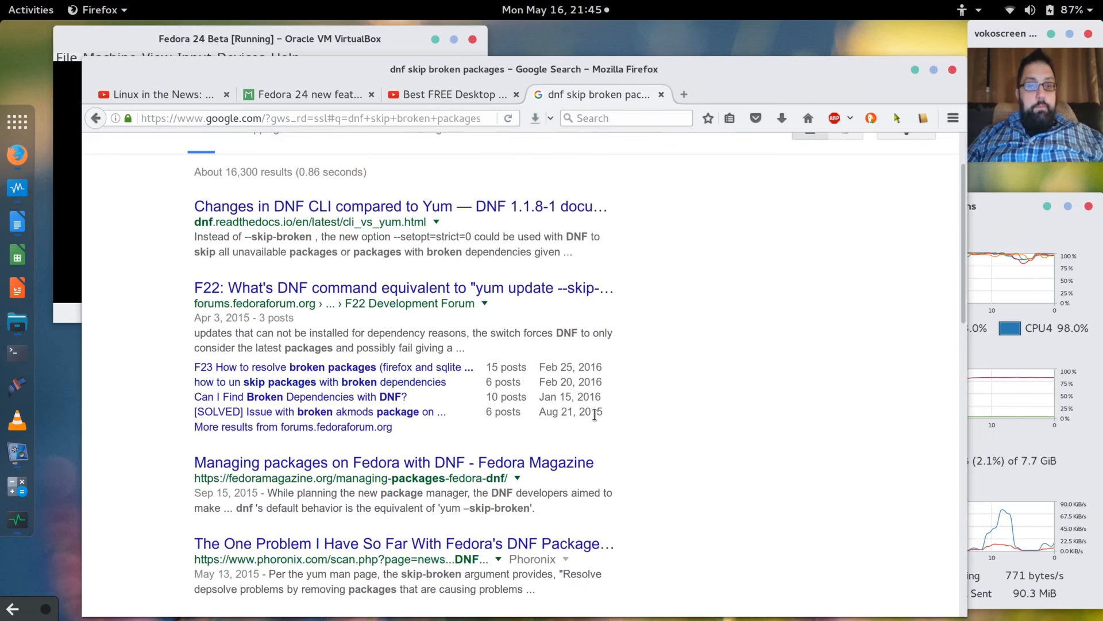
Open the F22 FedoraForum thread on DNF's 'yum update --skip-broken' equivalent and read its replies.
left_click(488, 288)
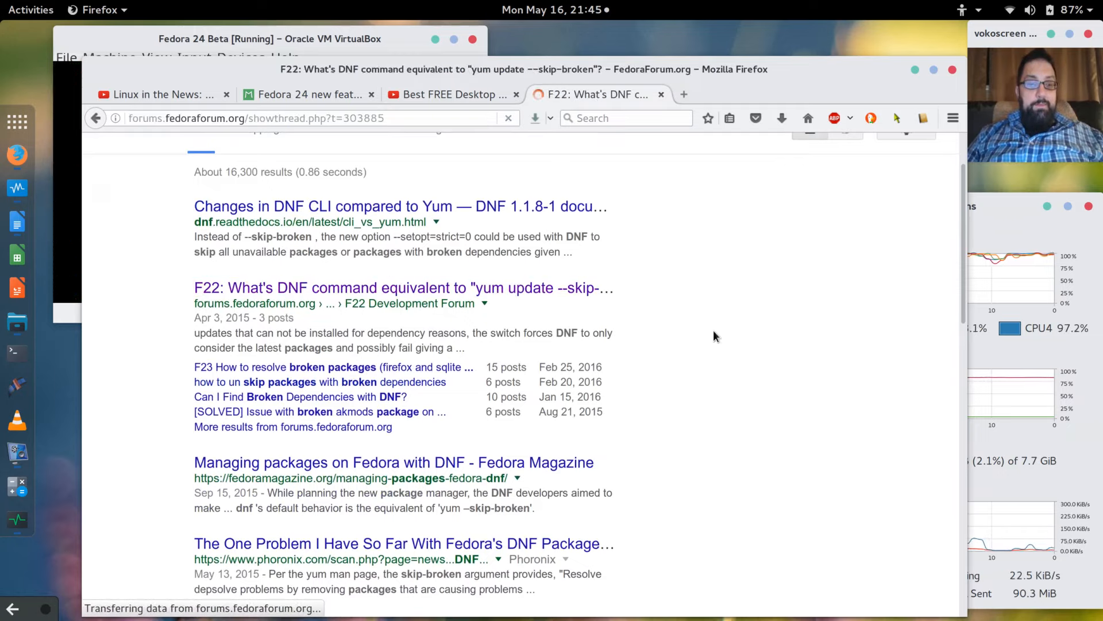
scroll(713, 336, "down", 10)
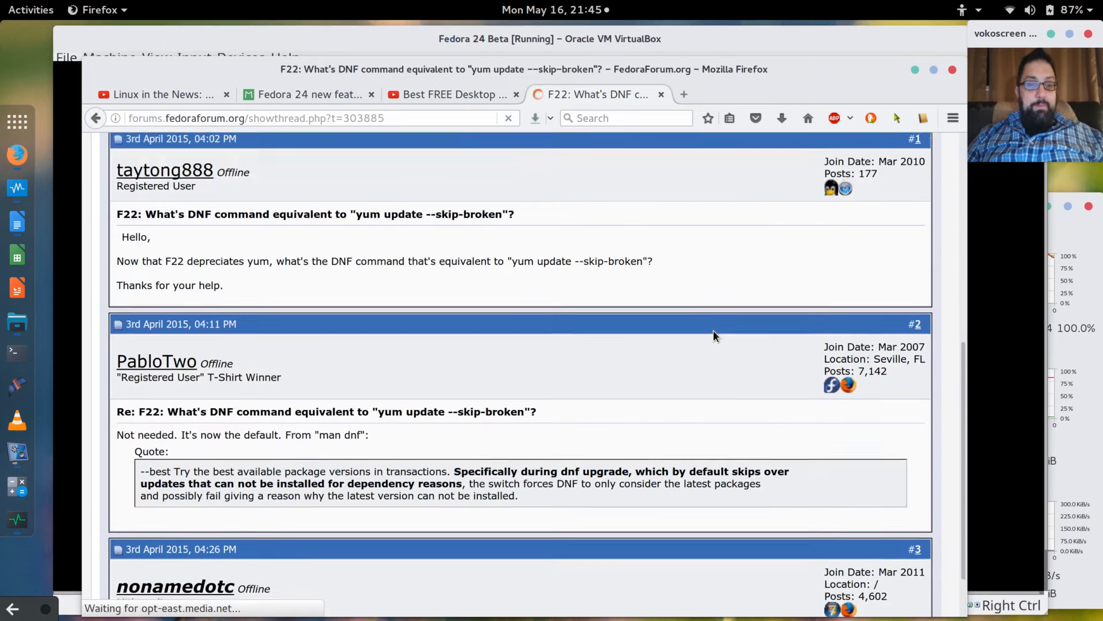
scroll(713, 335, "down", 6)
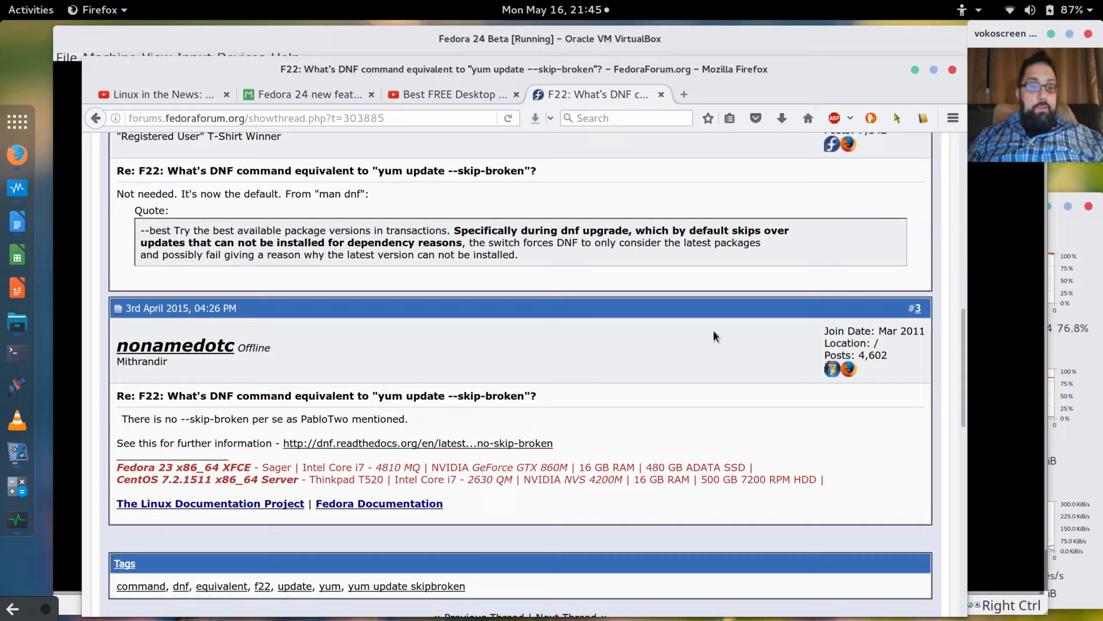
scroll(714, 336, "up", 1)
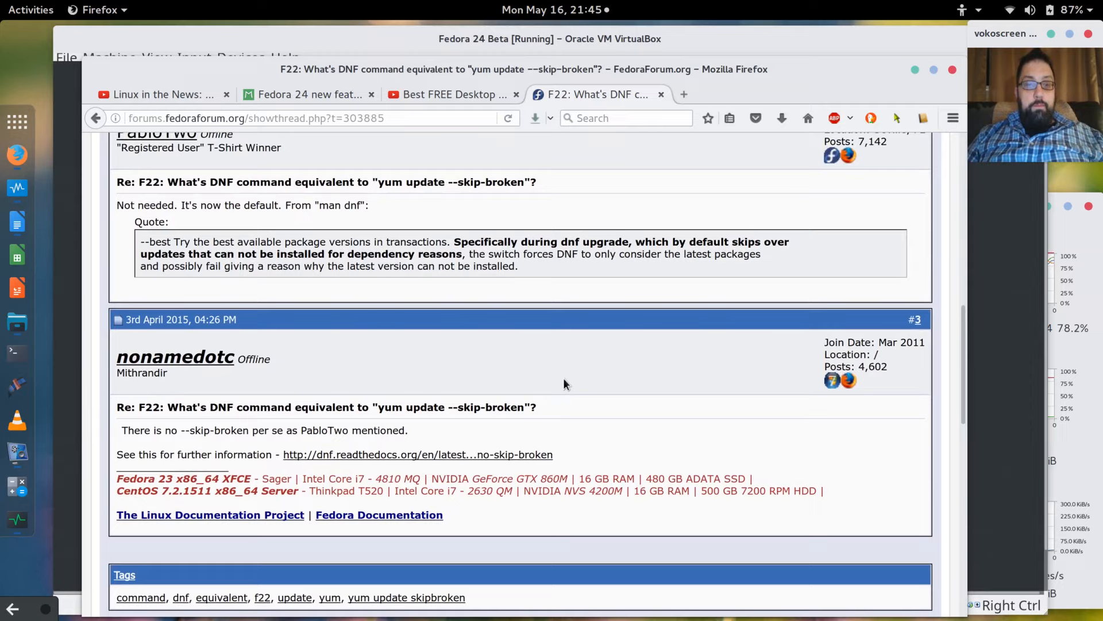
scroll(564, 383, "down", 3)
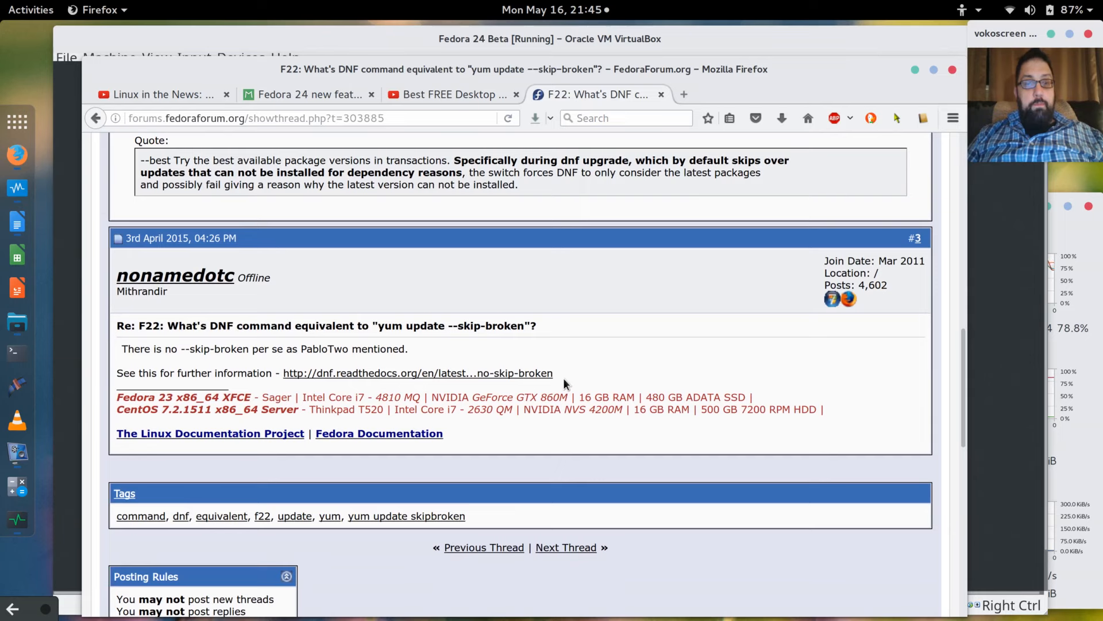
scroll(563, 379, "up", 1)
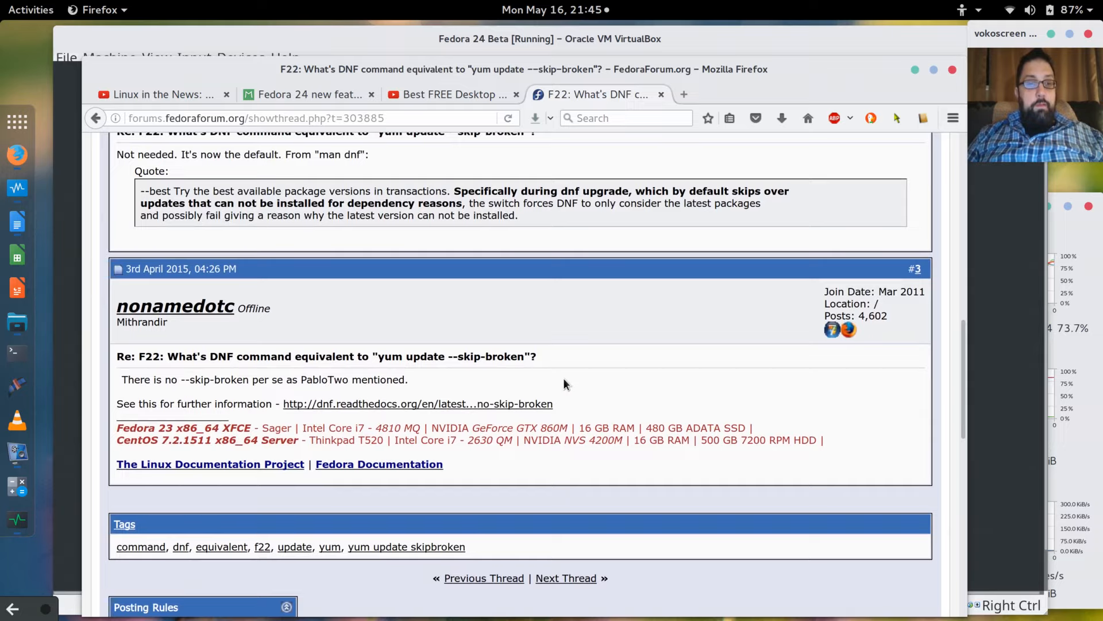
scroll(563, 379, "down", 5)
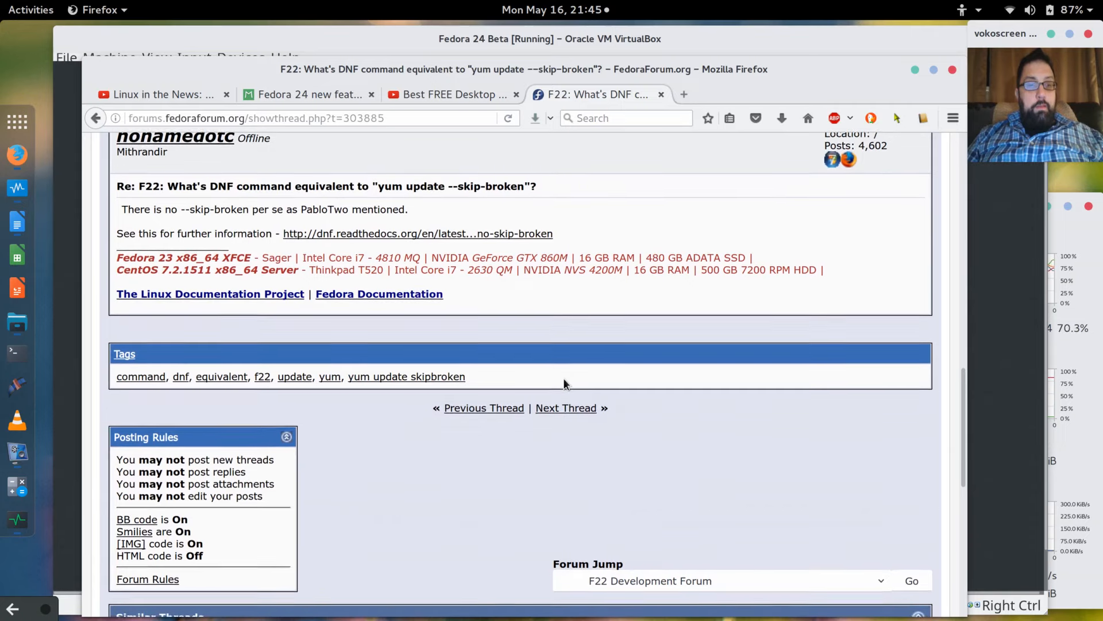
scroll(564, 379, "up", 1)
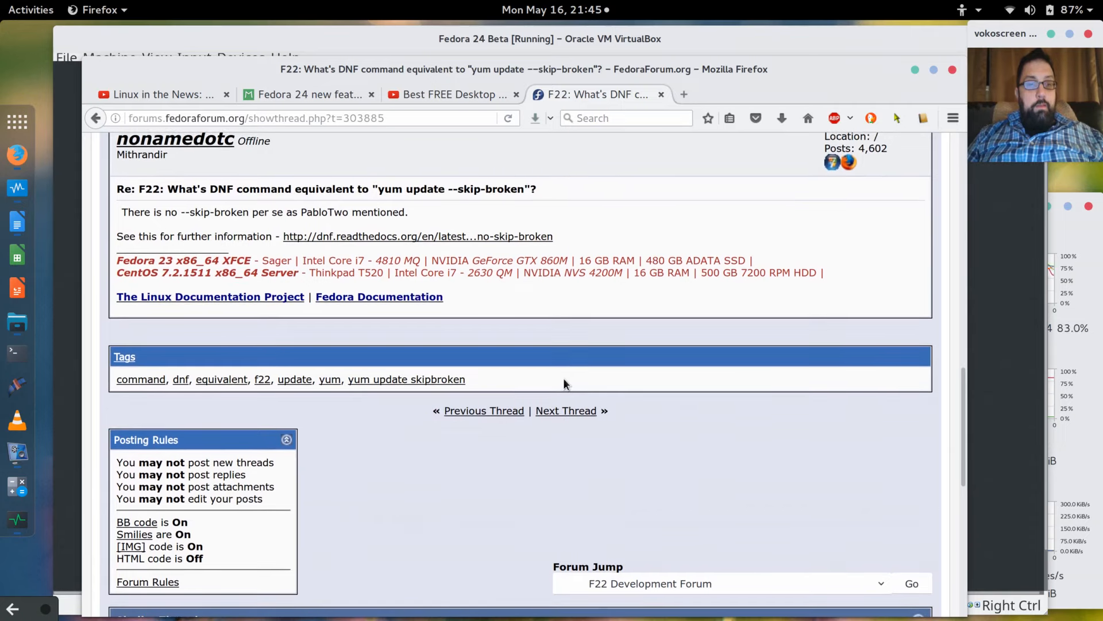
scroll(564, 379, "down", 1)
scroll(564, 381, "down", 6)
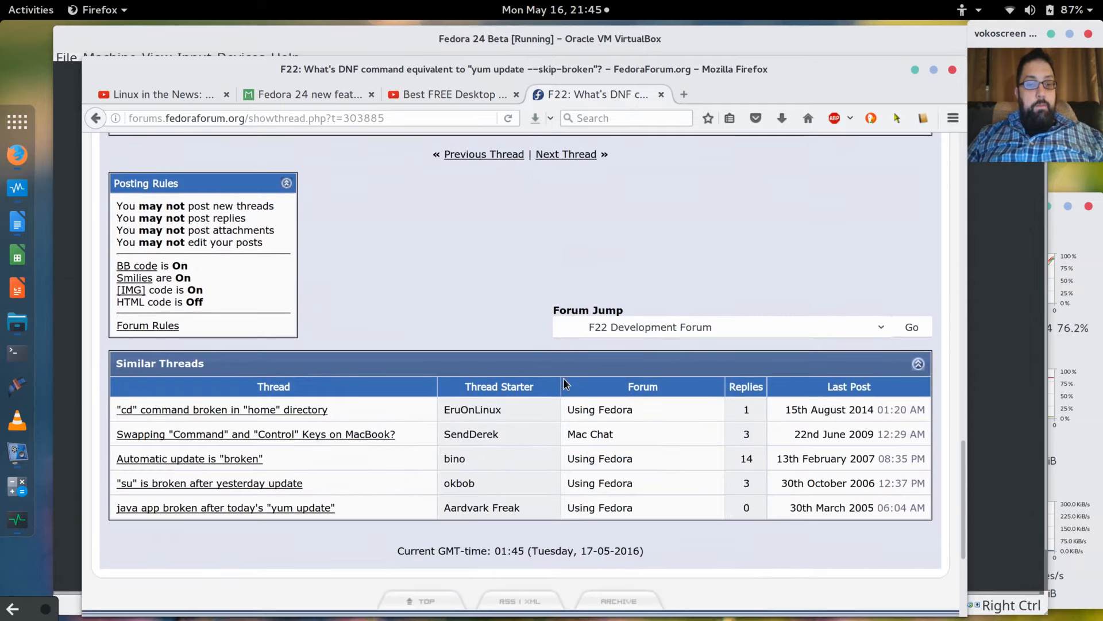
scroll(564, 381, "up", 9)
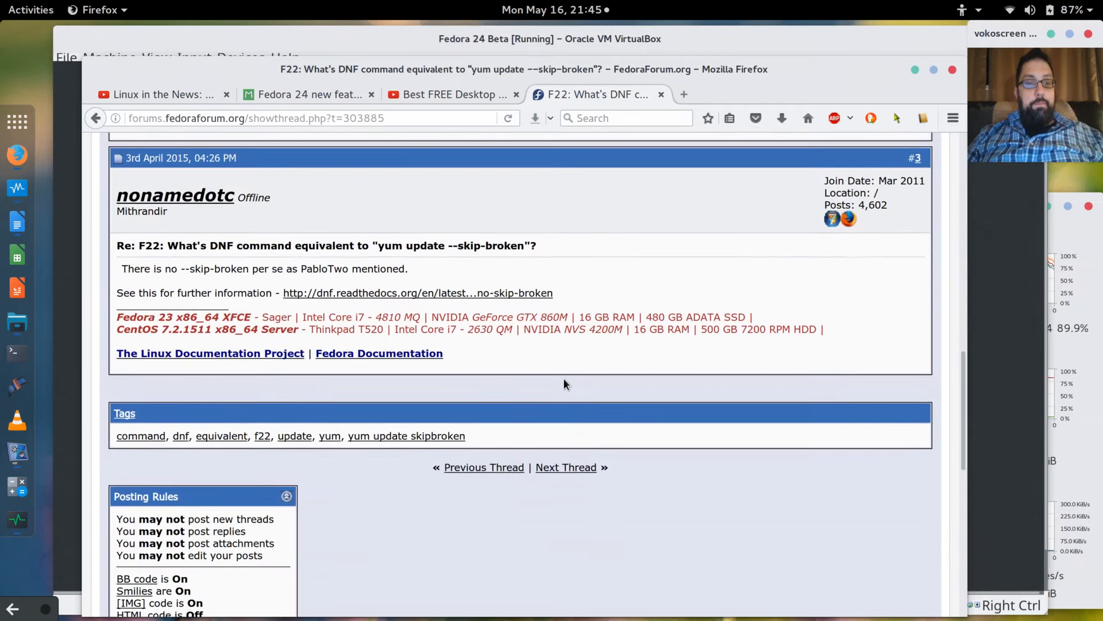
Open the linked DNF 'Changes compared to Yum' documentation and enlarge the page text.
left_click(462, 294)
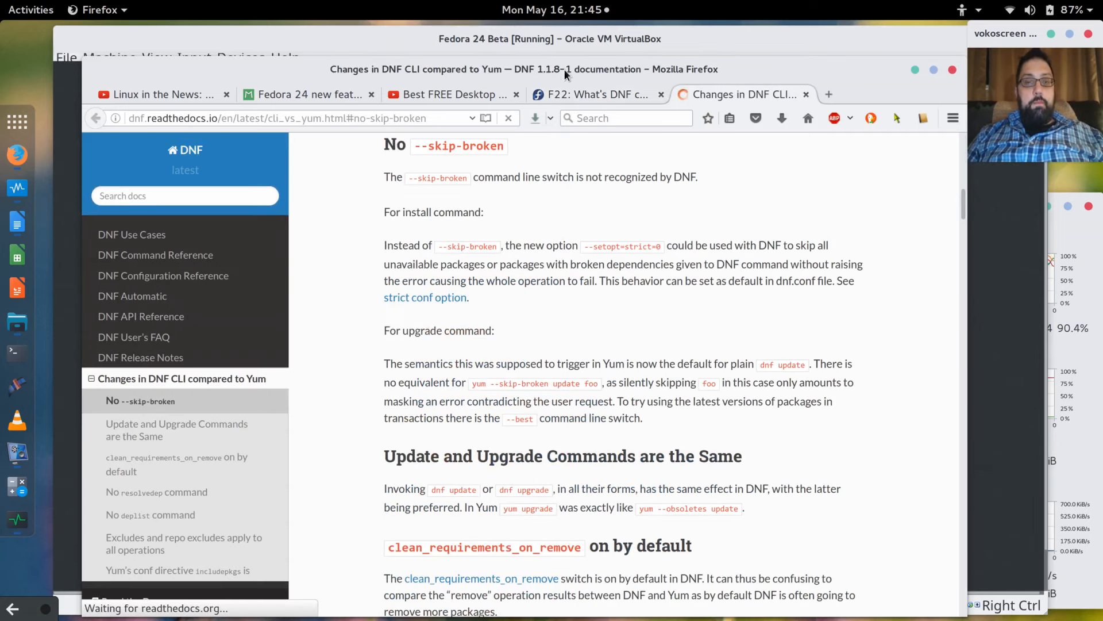
left_click_drag(570, 65, 643, 69)
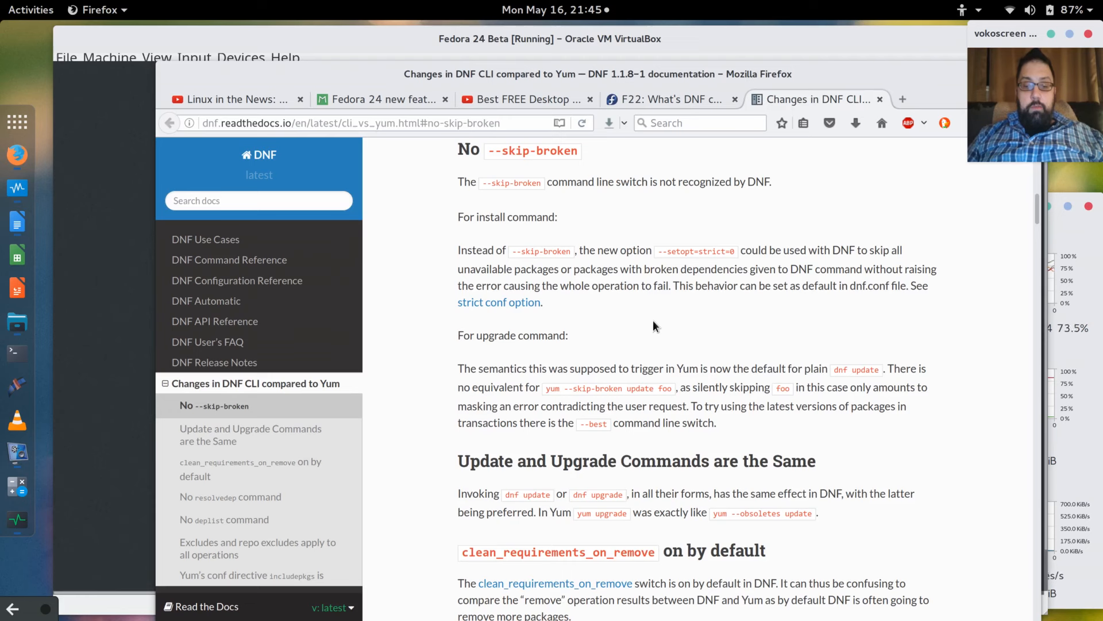
key("ctrl+plus")
key("ctrl+plus")
key("ctrl+plus")
key("ctrl+plus")
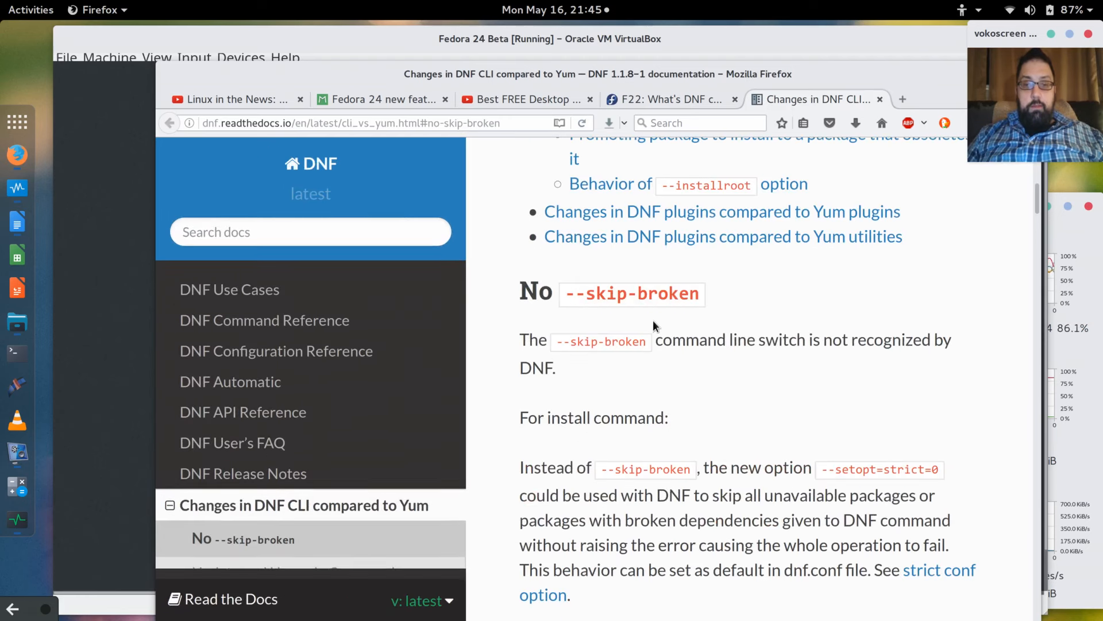
scroll(777, 373, "down", 4)
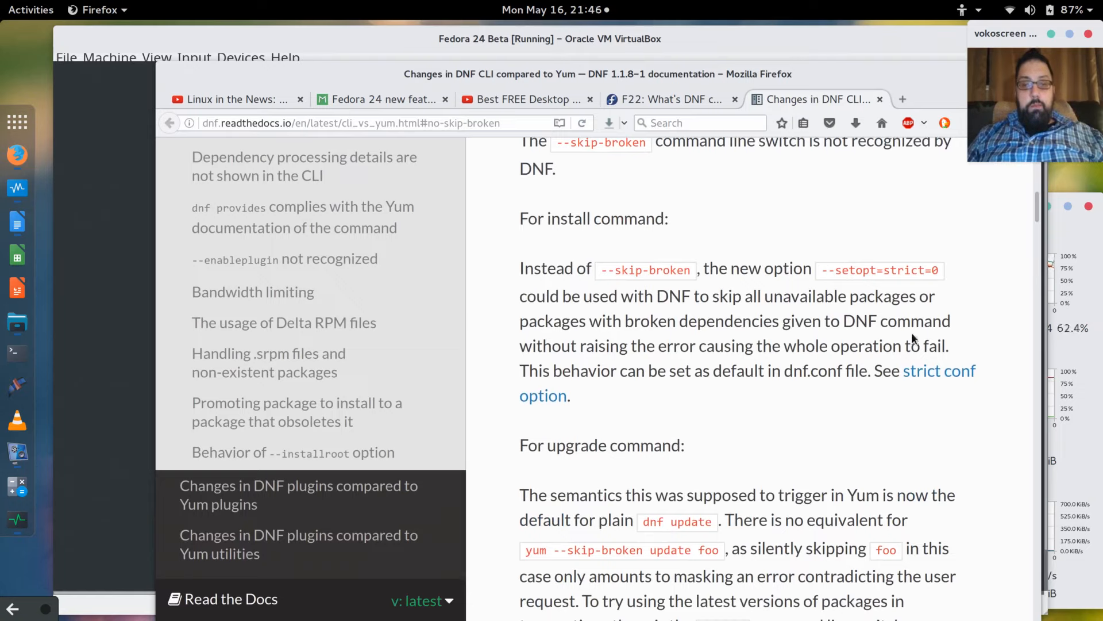
scroll(911, 332, "up", 1)
scroll(911, 332, "down", 1)
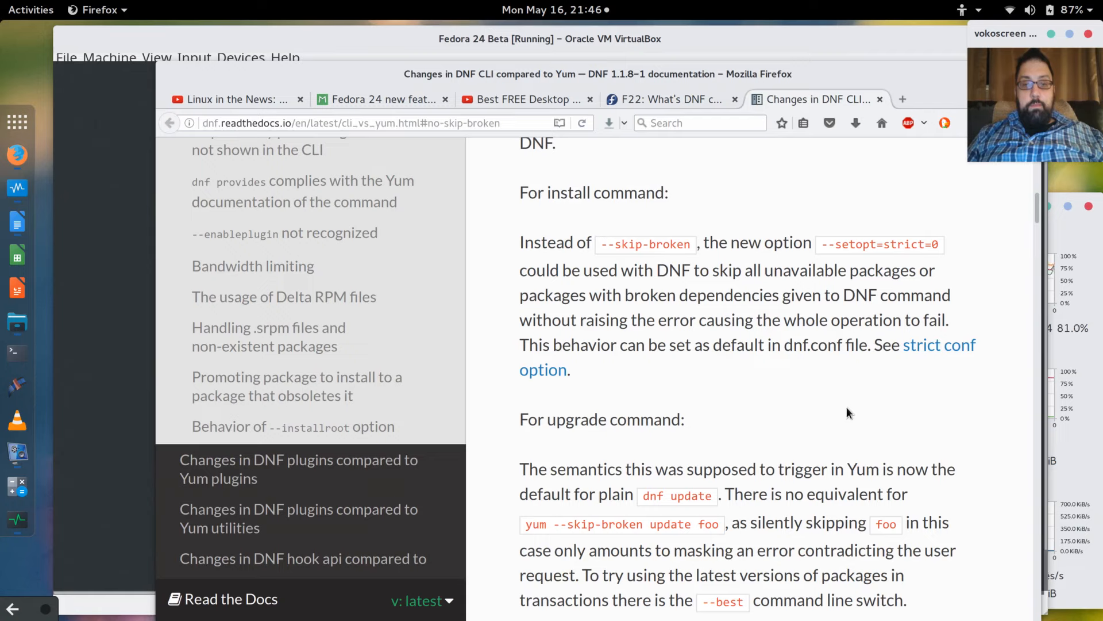
Read the No --skip-broken and --best explanation, then shrink the text back one step.
scroll(847, 406, "down", 1)
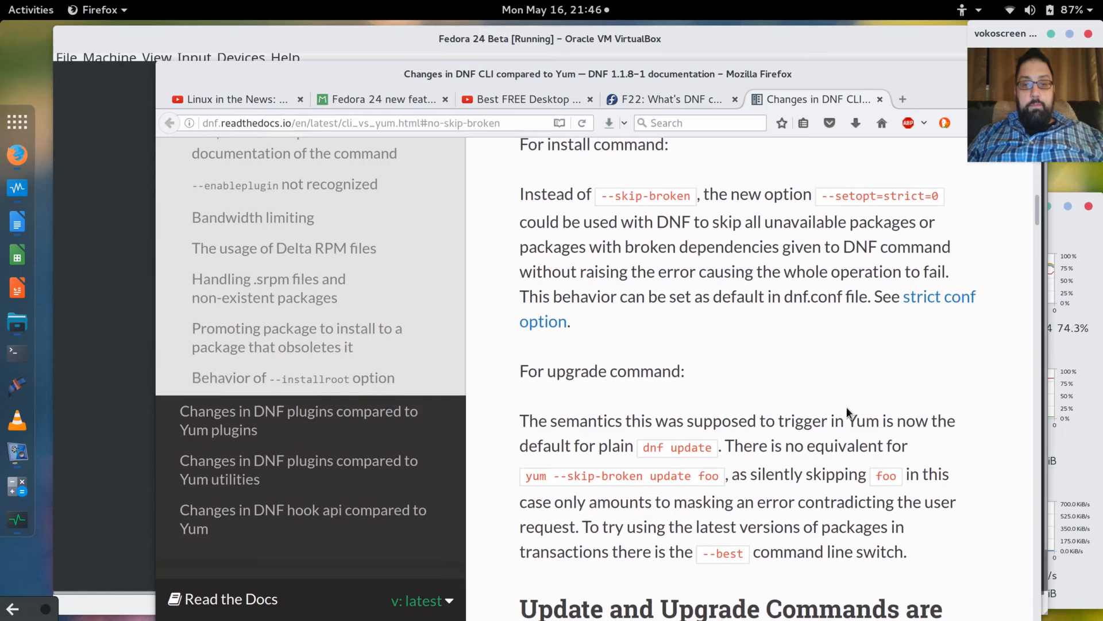
scroll(847, 406, "down", 2)
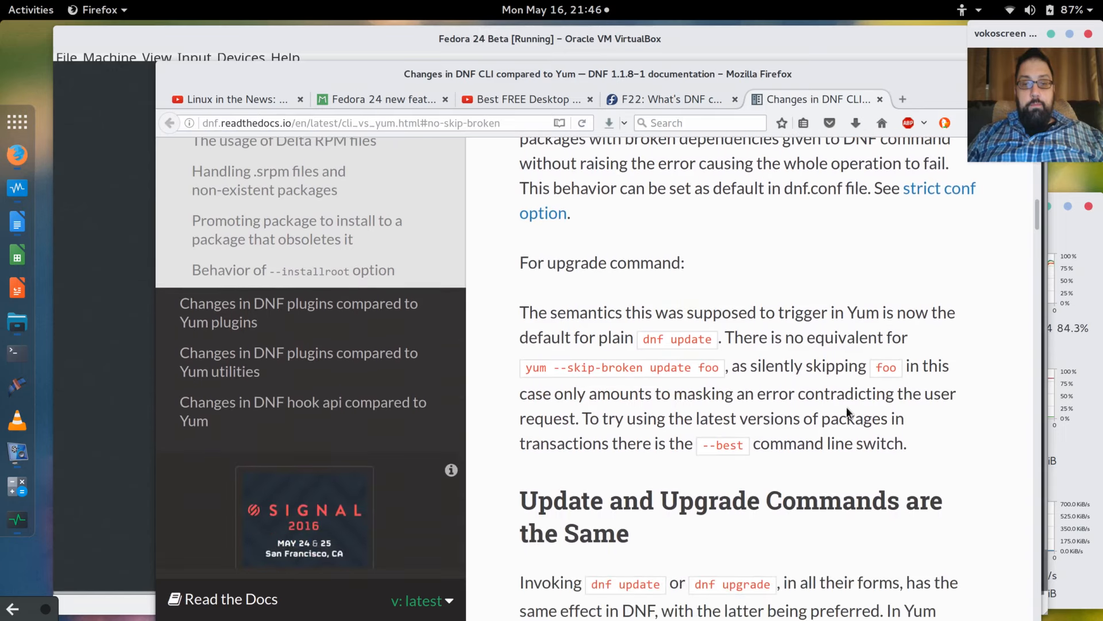
scroll(846, 405, "down", 2)
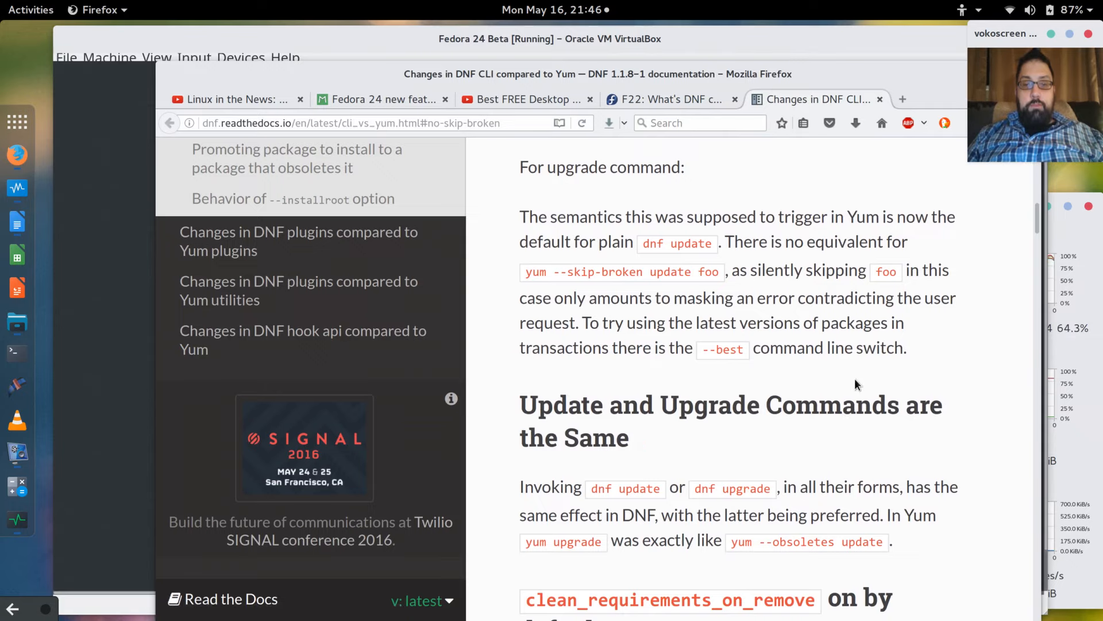
scroll(854, 383, "down", 2)
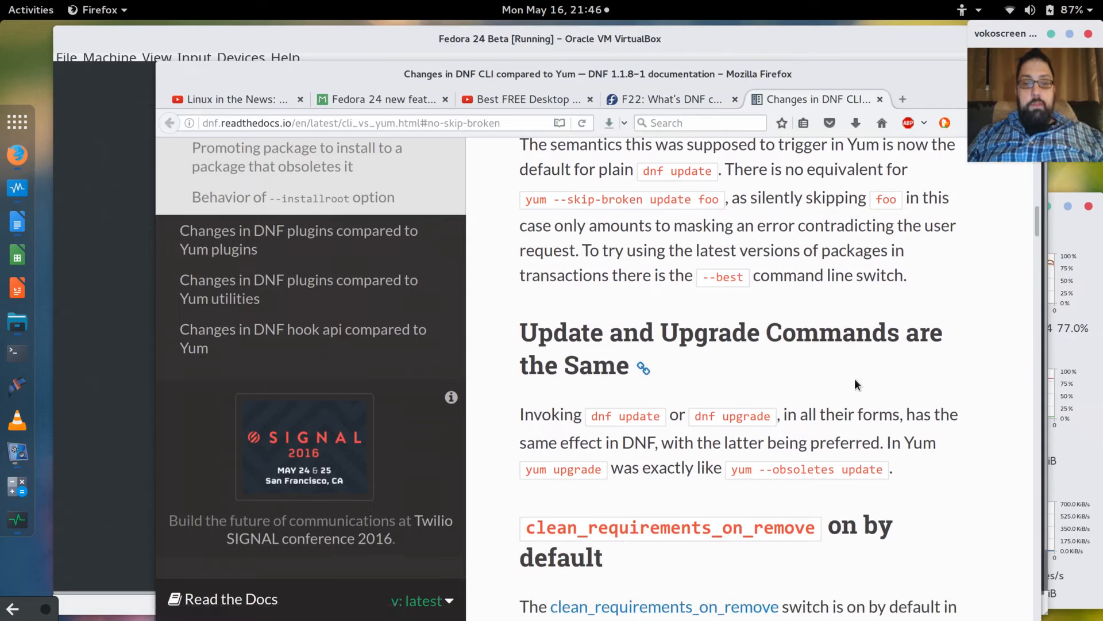
scroll(812, 311, "down", 2)
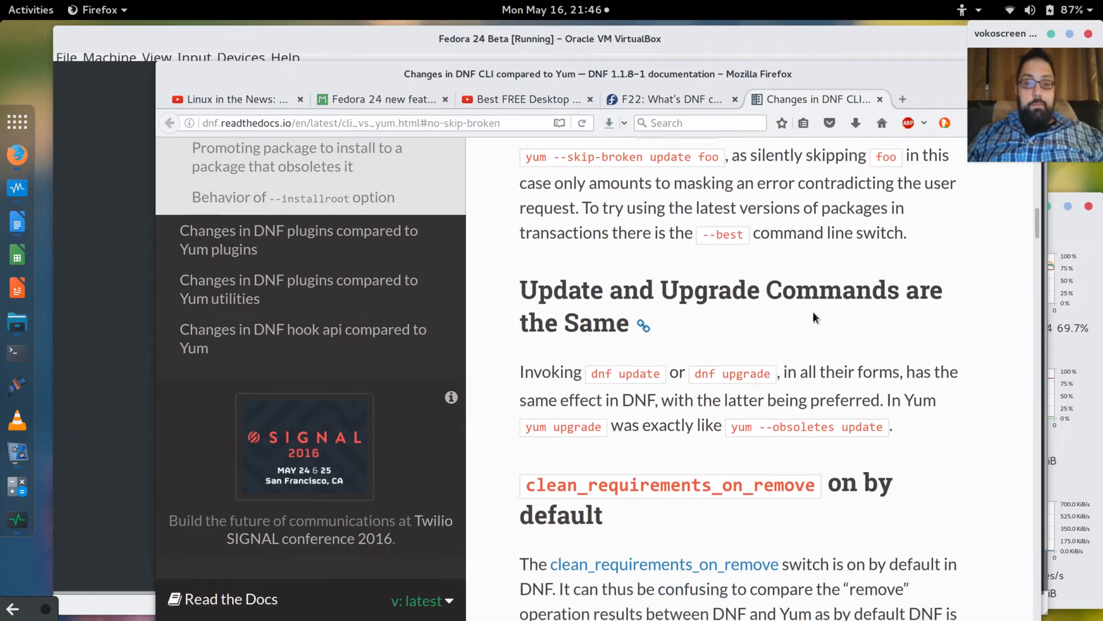
scroll(812, 311, "down", 6)
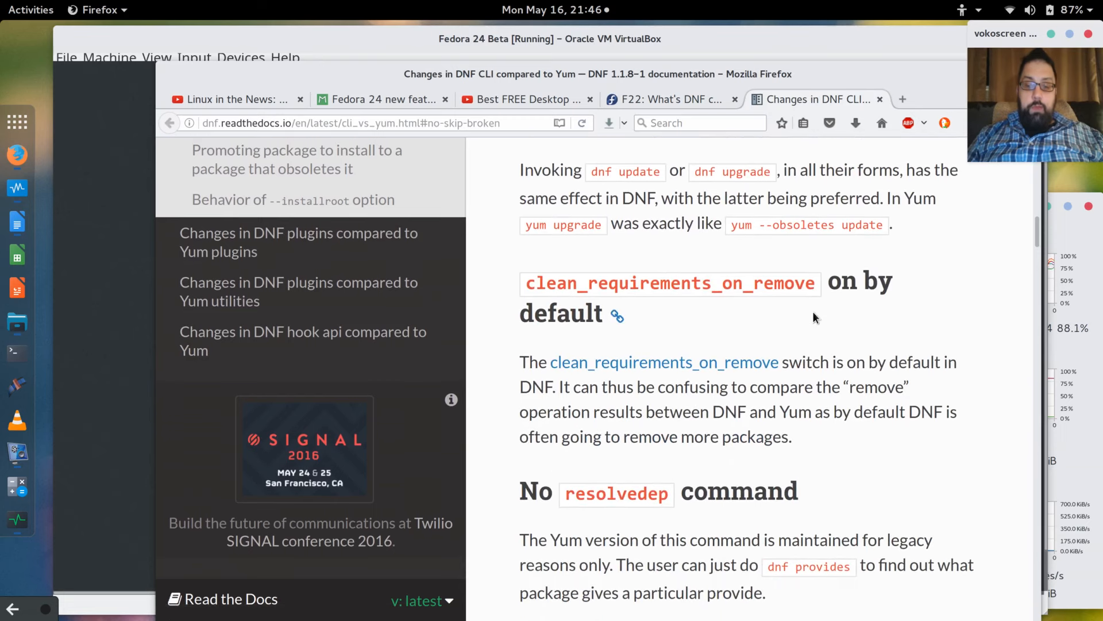
key("ctrl+minus")
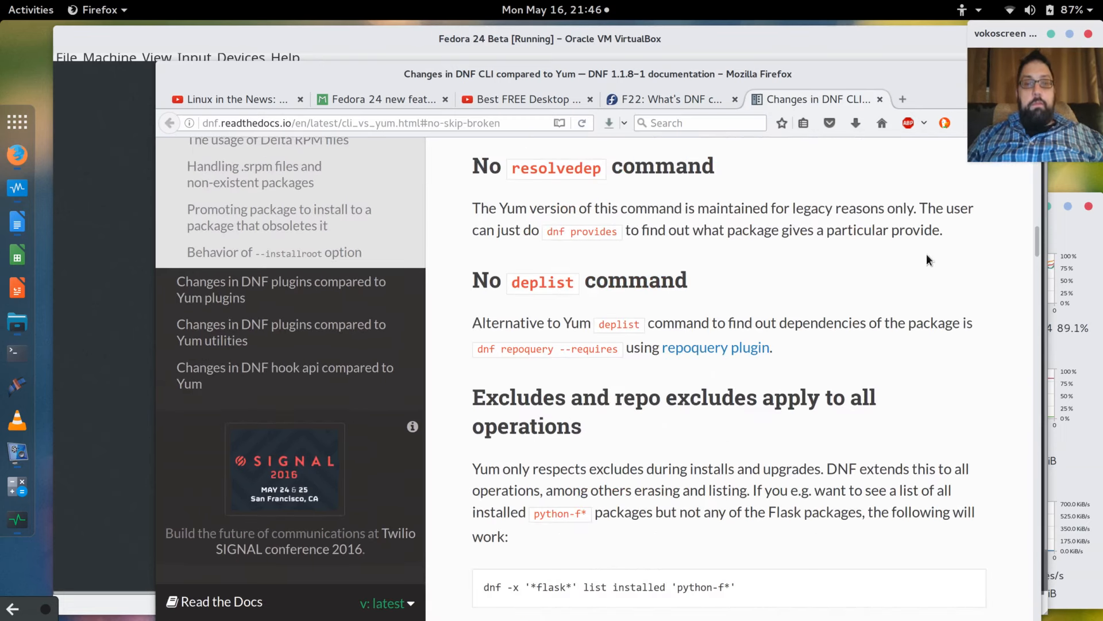
left_click_drag(856, 70, 782, 83)
Log in to the Fedora guest with the account password and nudge the VM window left.
left_click(915, 88)
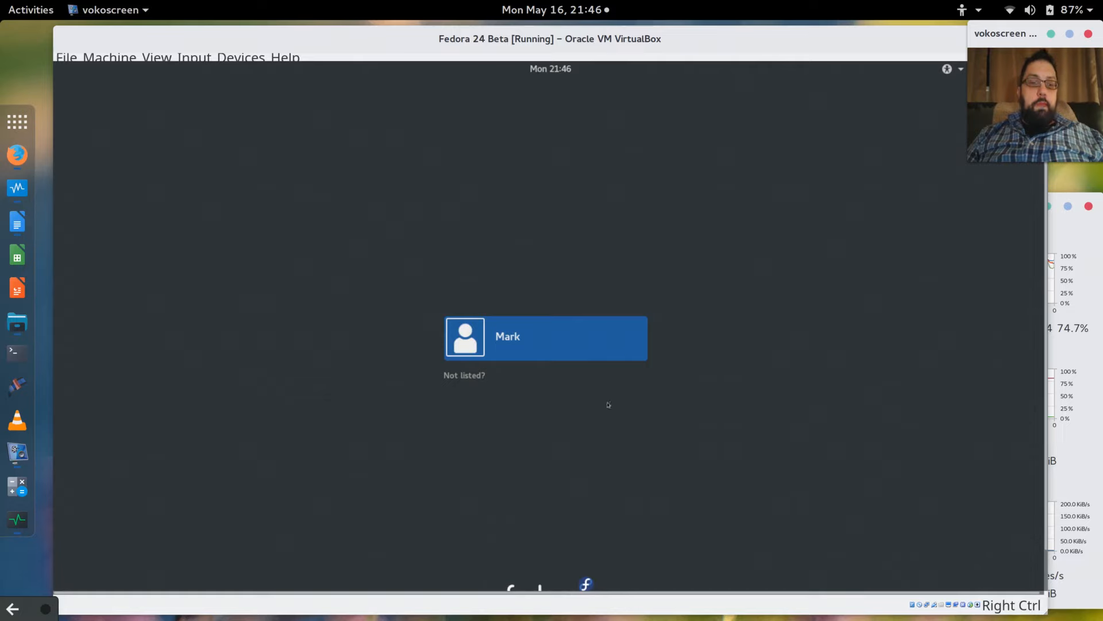
left_click(532, 352)
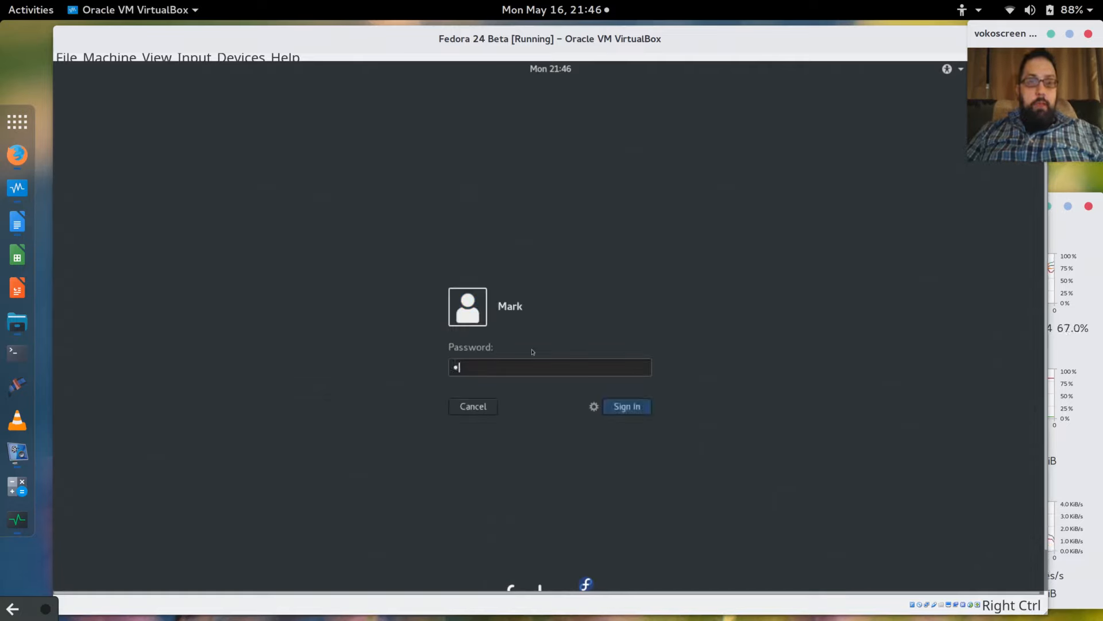
type("********")
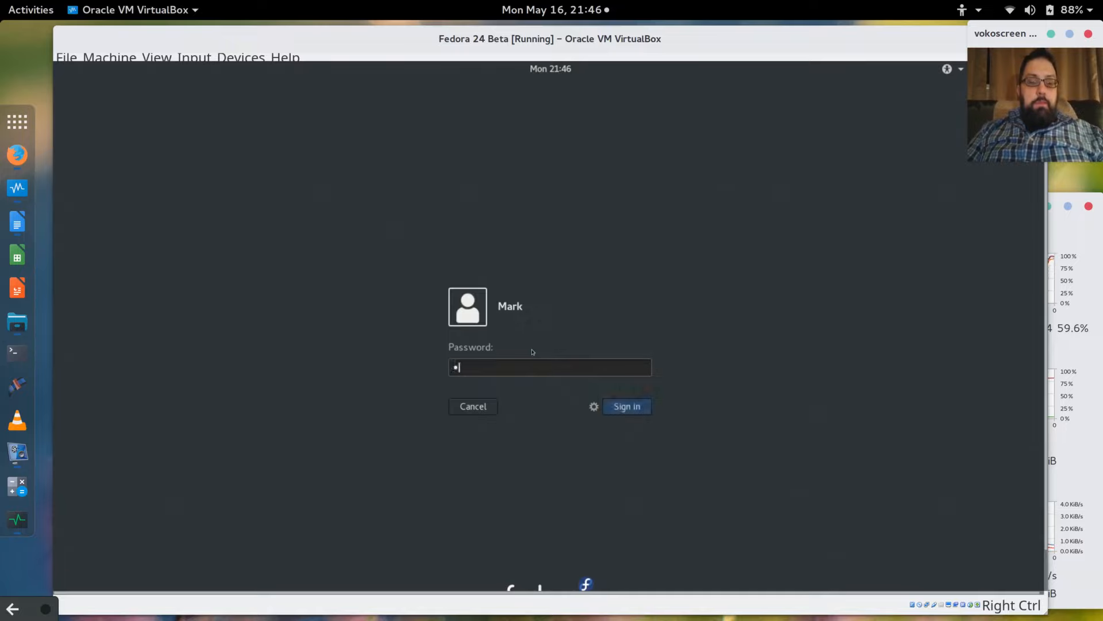
type("*")
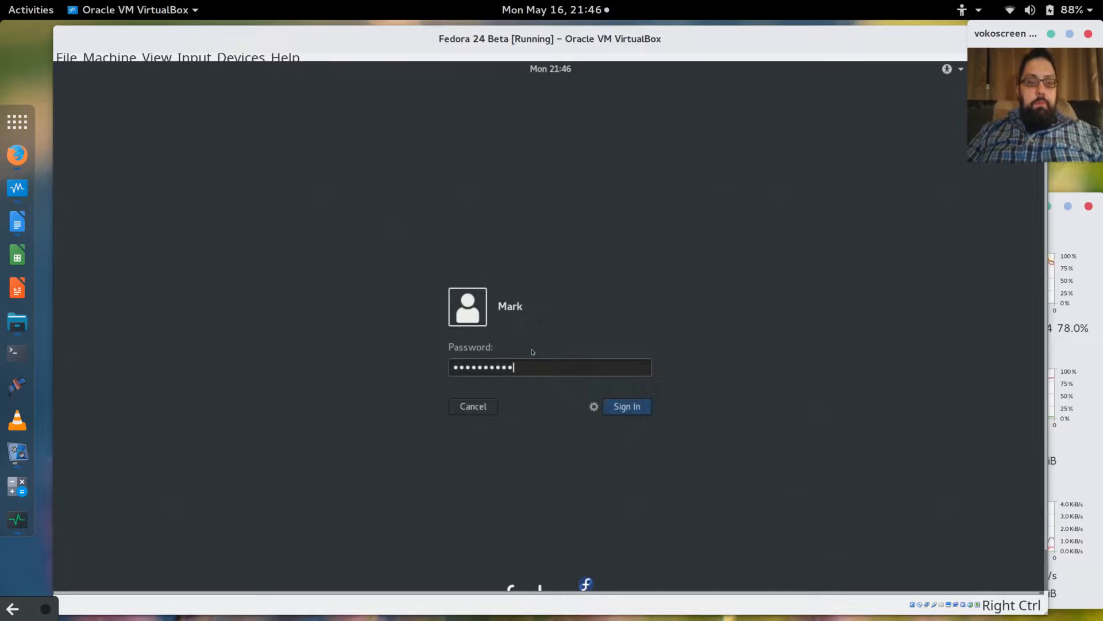
key("Return")
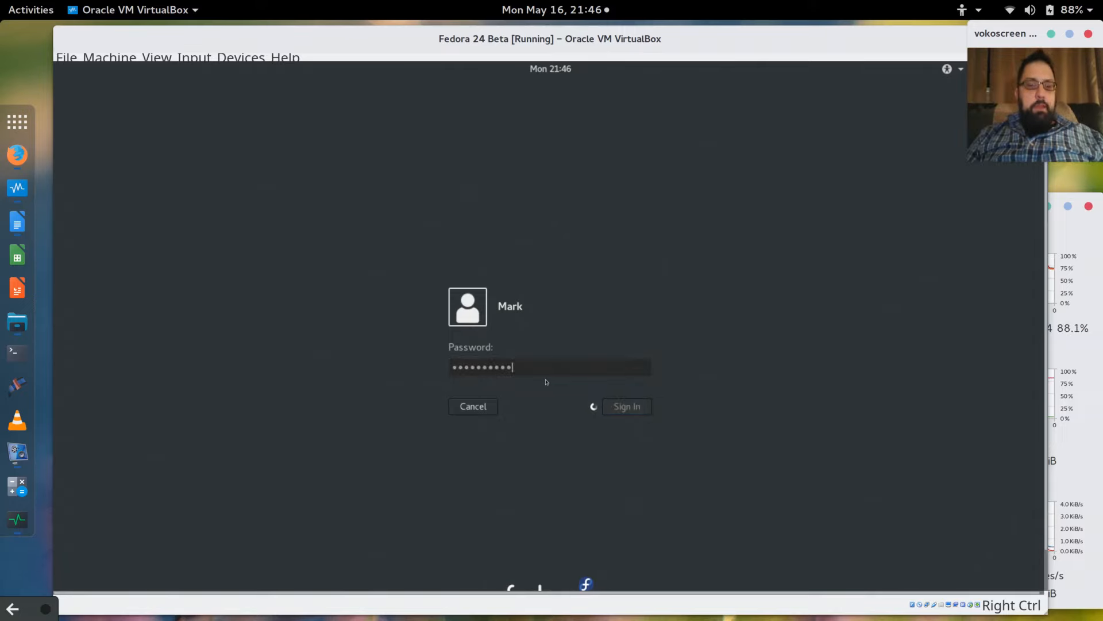
type("*******")
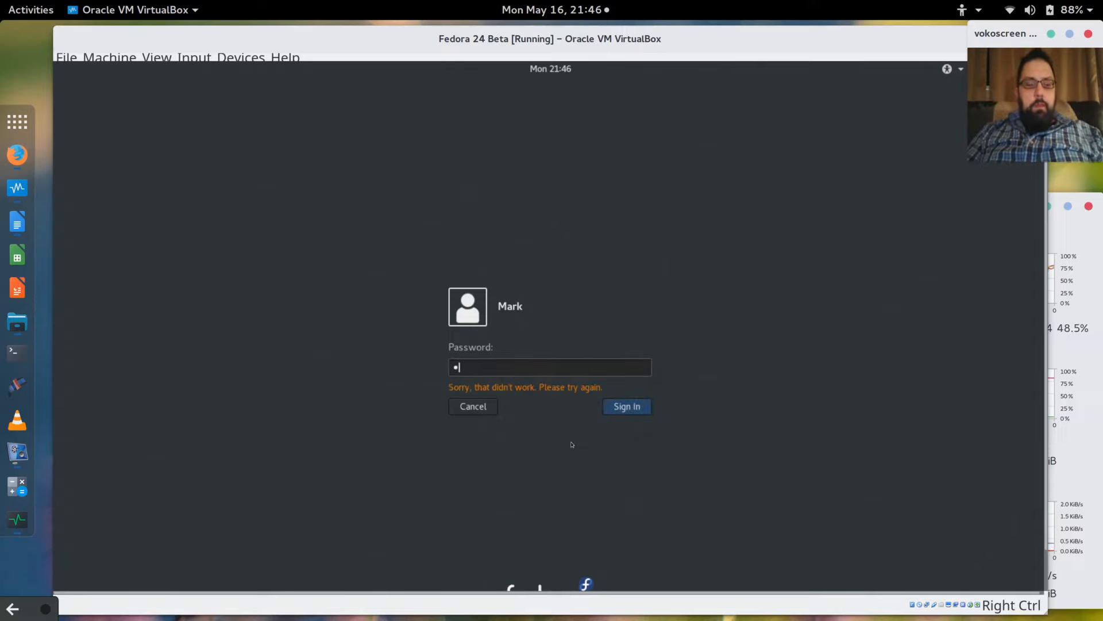
type("**")
key("Return")
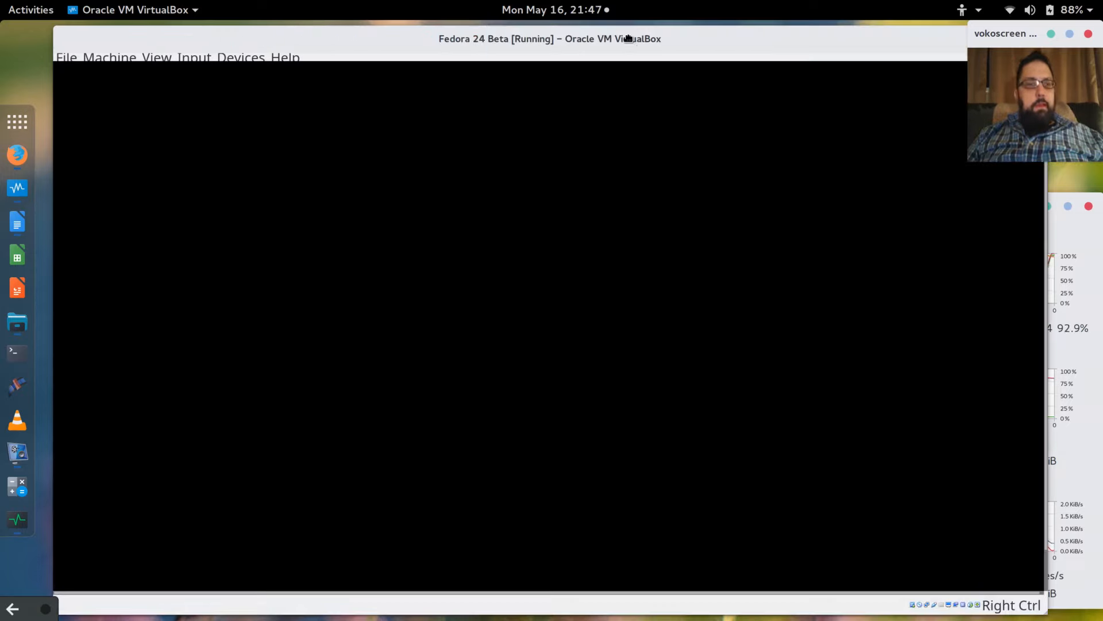
left_click_drag(629, 37, 618, 36)
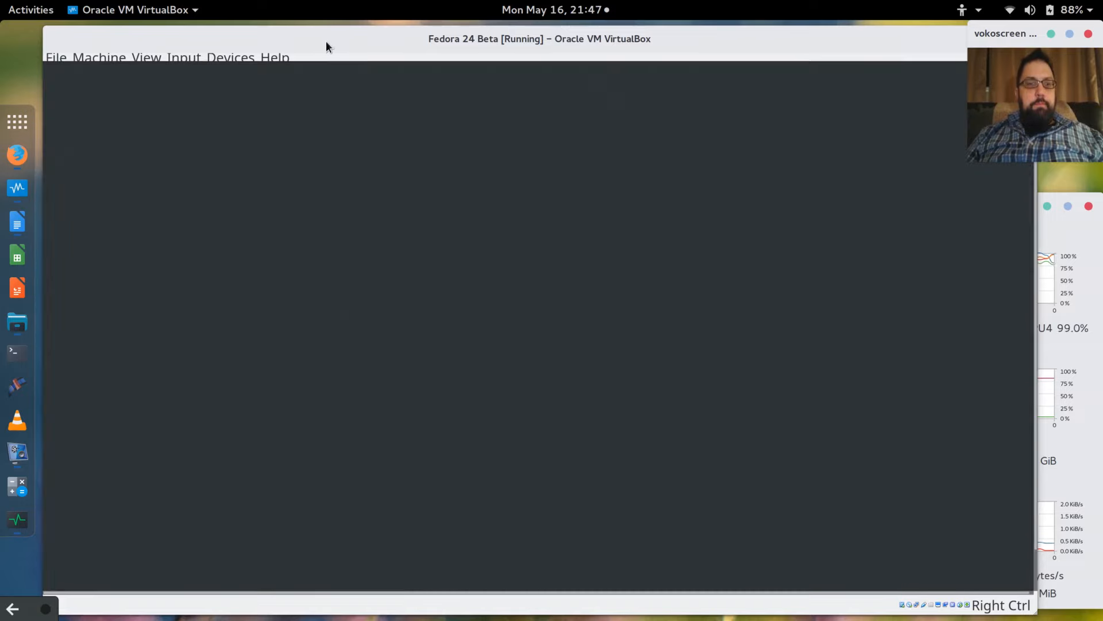
left_click_drag(326, 41, 318, 42)
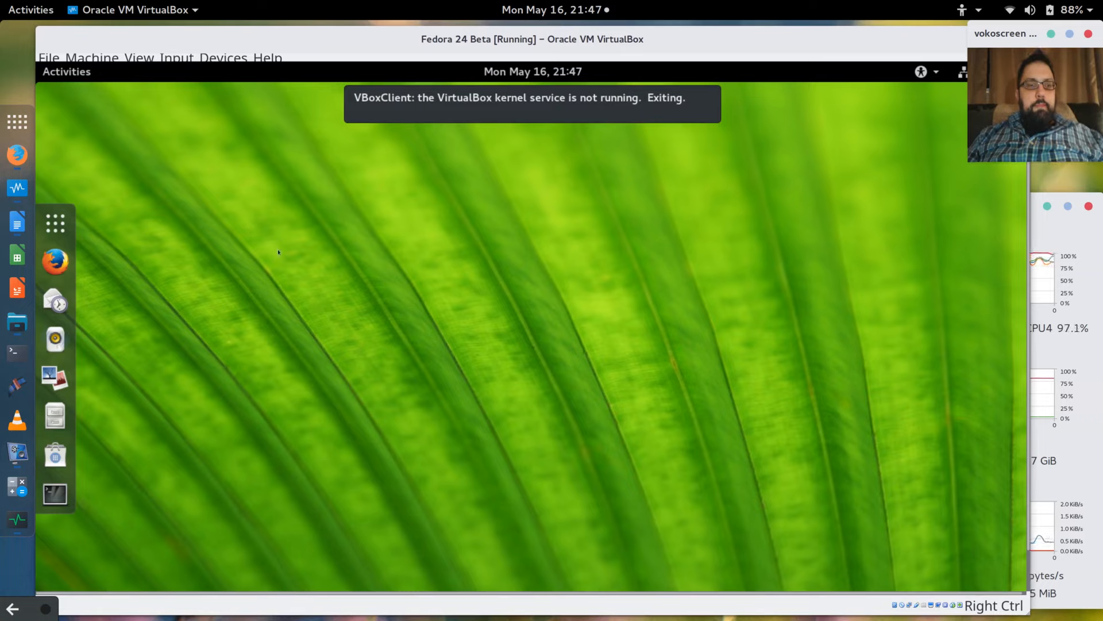
Search the guest's applications for 'of' and launch LibreOffice Writer with a blank Untitled 1 document.
left_click(56, 223)
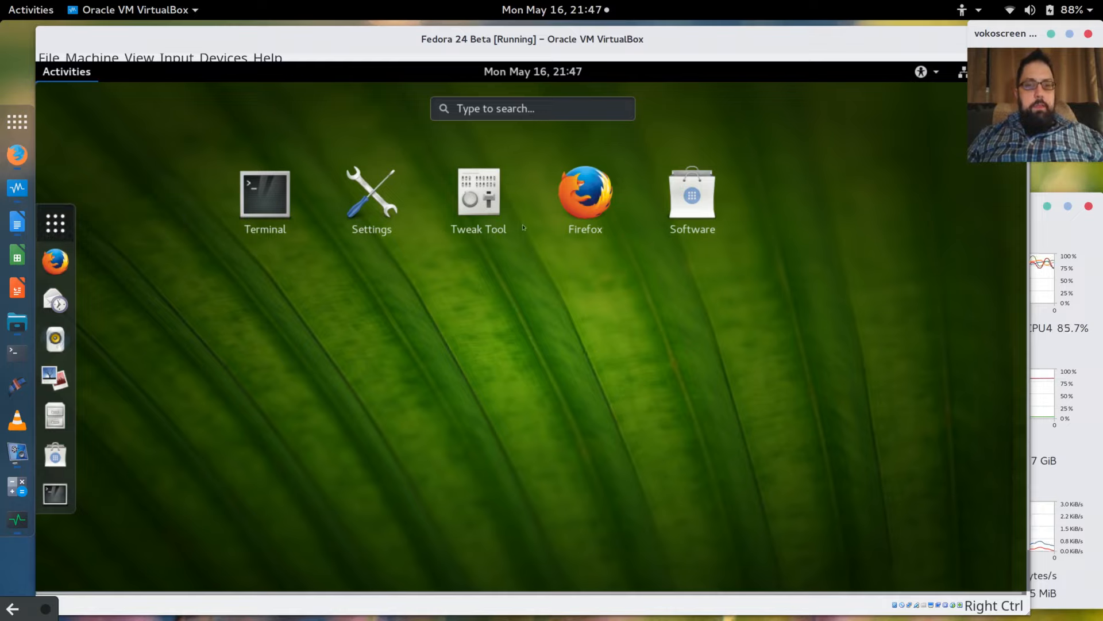
left_click(551, 112)
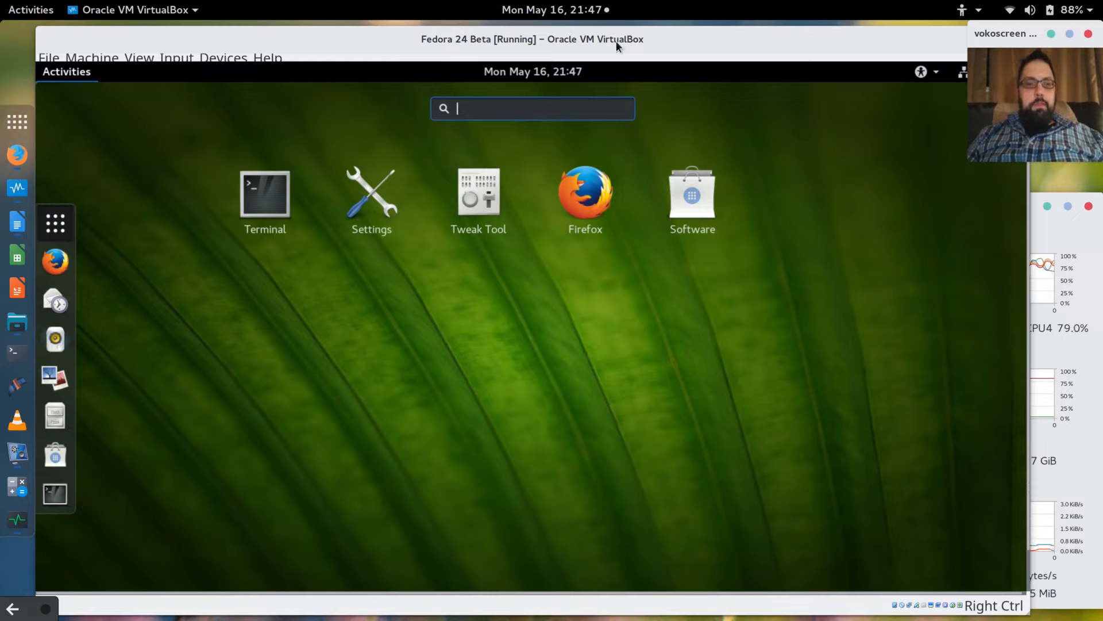
mouse_move(707, 41)
left_mouse_down()
mouse_move(659, 65)
mouse_move(710, 39)
left_mouse_up()
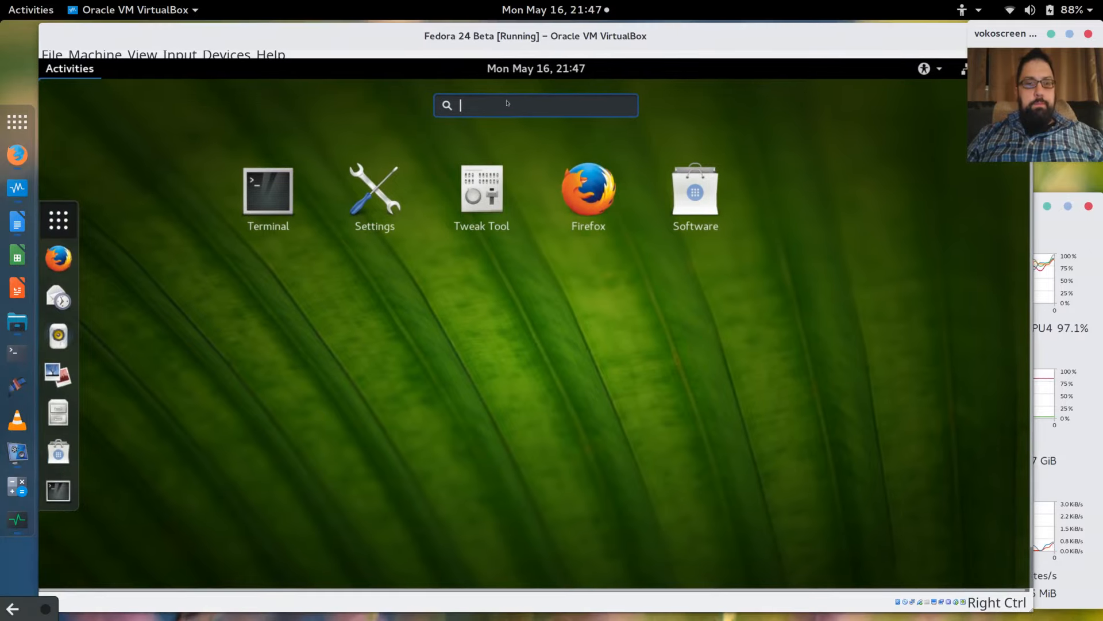
type("o")
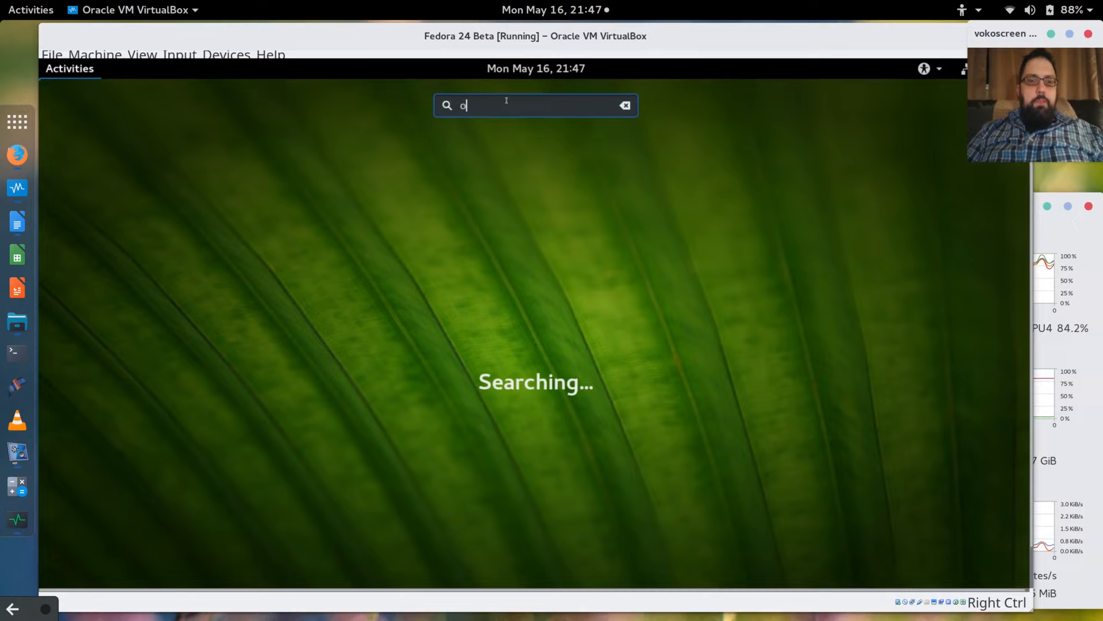
type("fice")
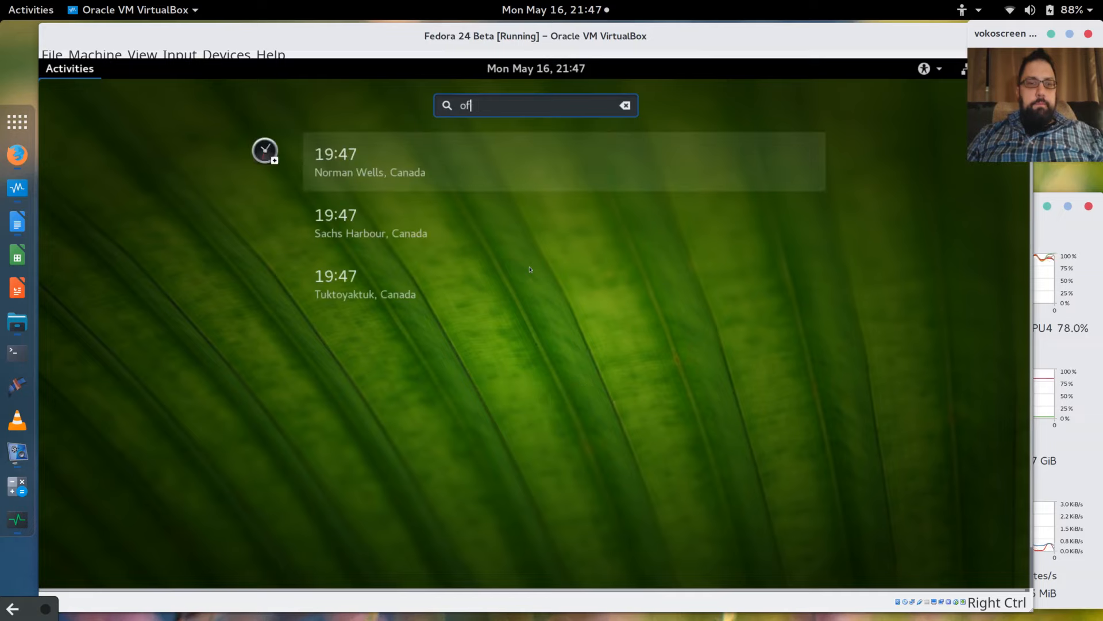
key("BackSpace")
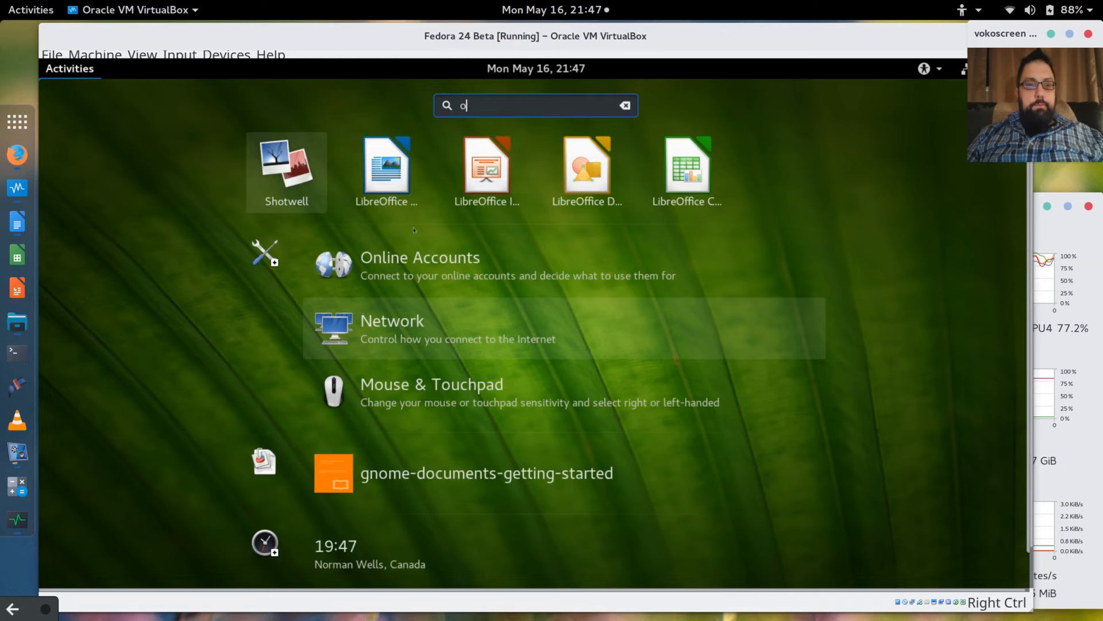
left_click(393, 179)
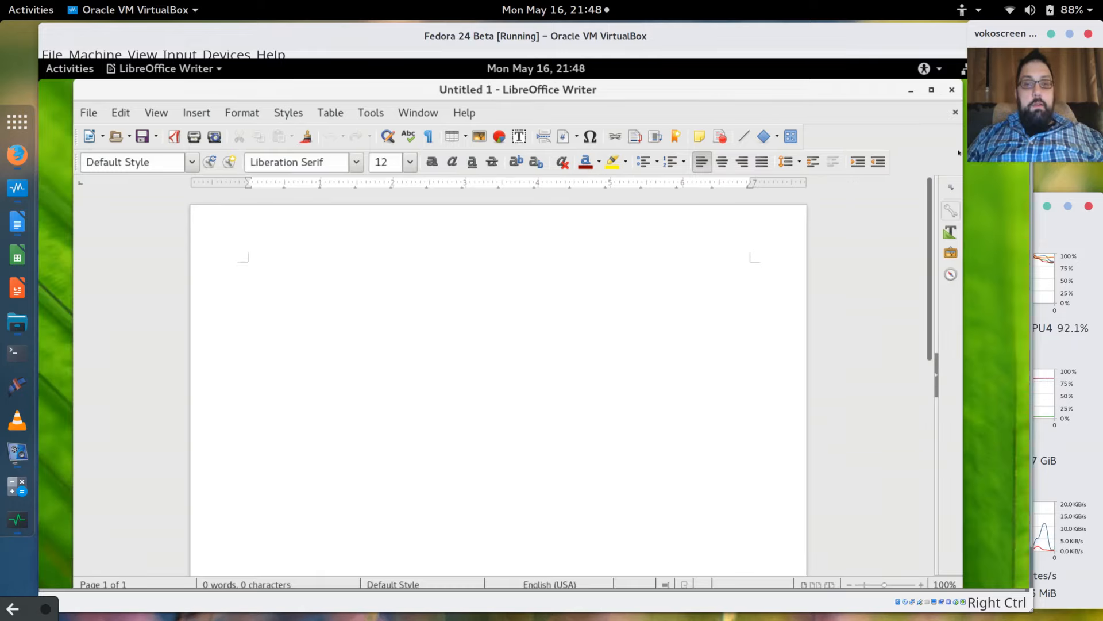
Narrow the blank Writer window and move it toward the centre of the guest desktop.
left_click_drag(958, 152, 965, 131)
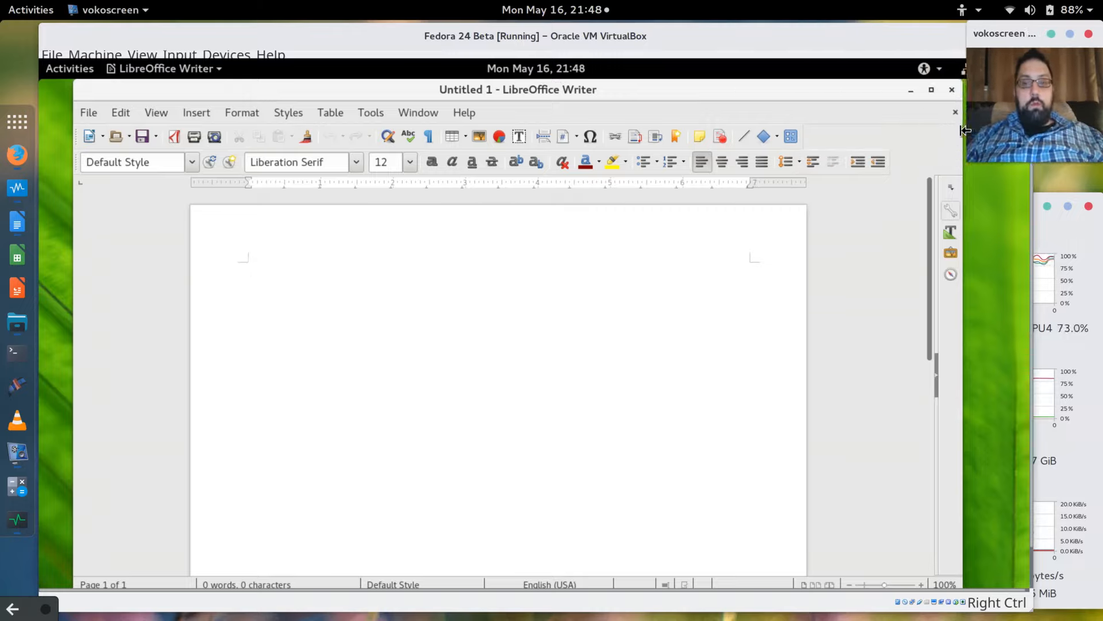
left_click_drag(965, 169, 694, 183)
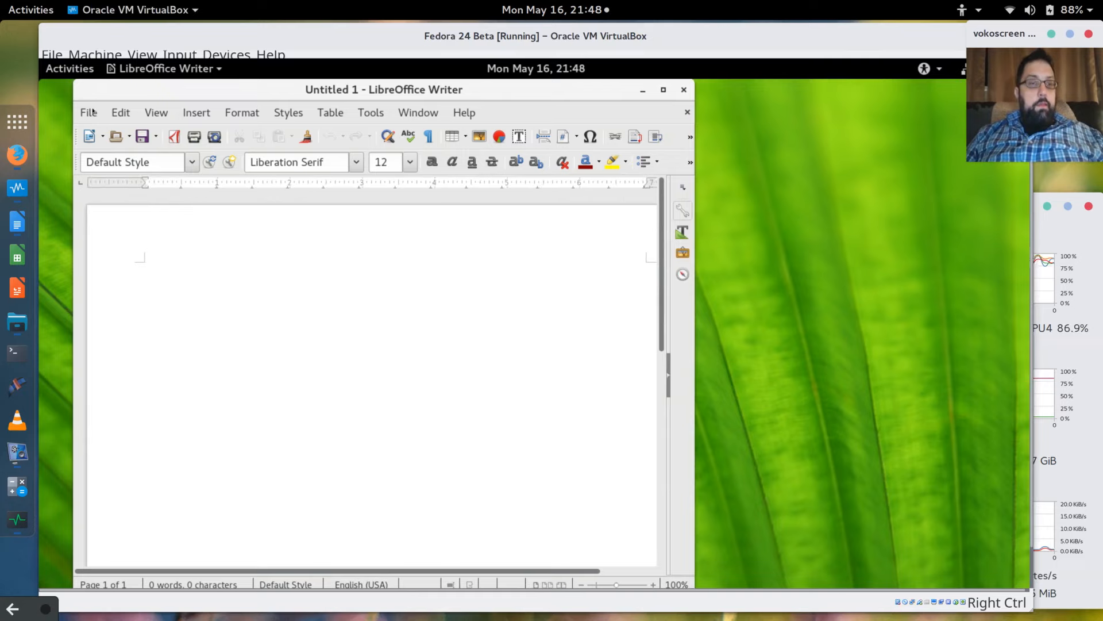
key("alt+f")
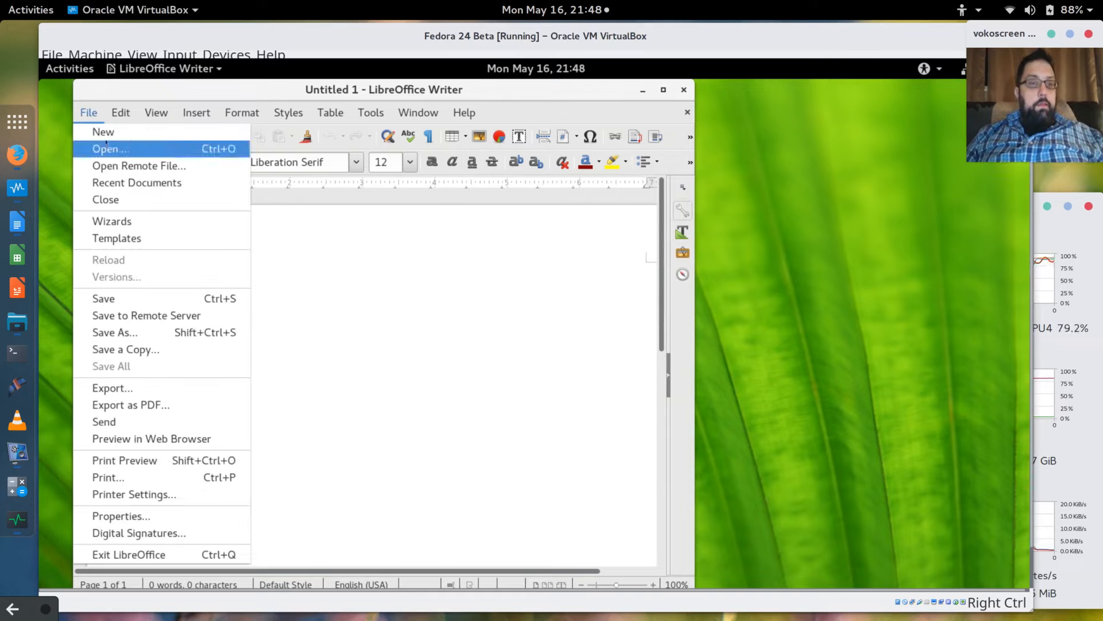
left_click(413, 287)
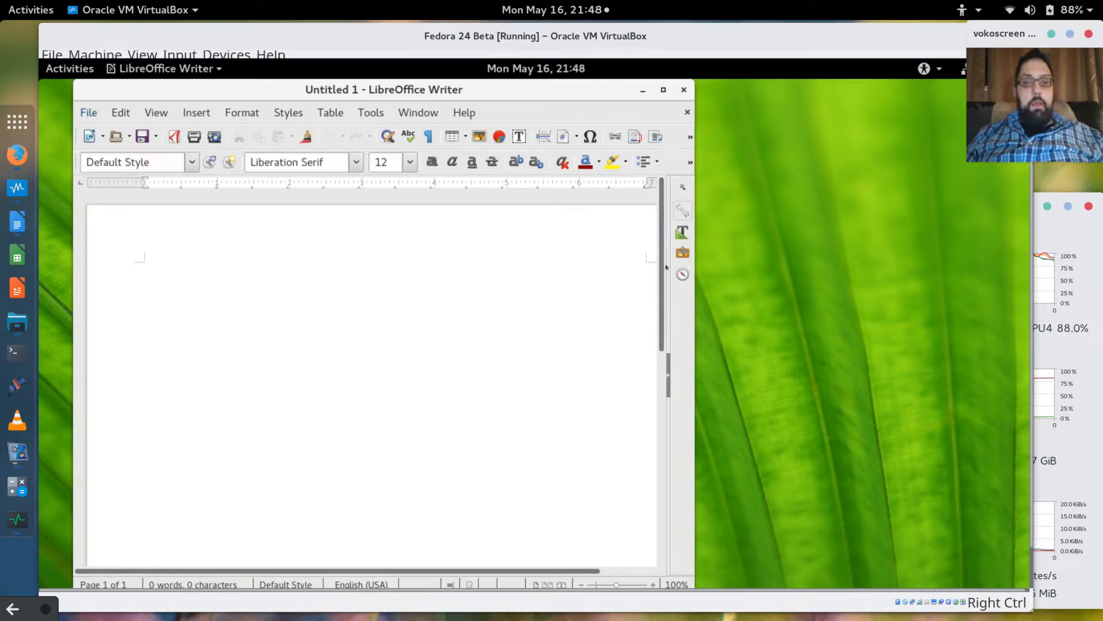
scroll(661, 373, "down", 10)
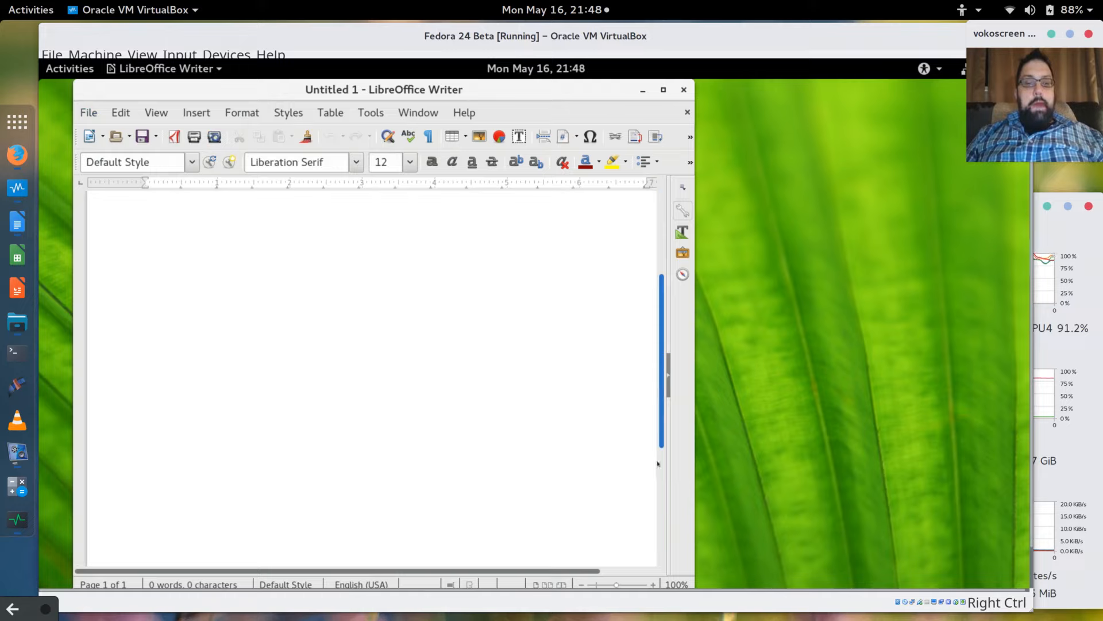
left_click_drag(660, 500, 690, 48)
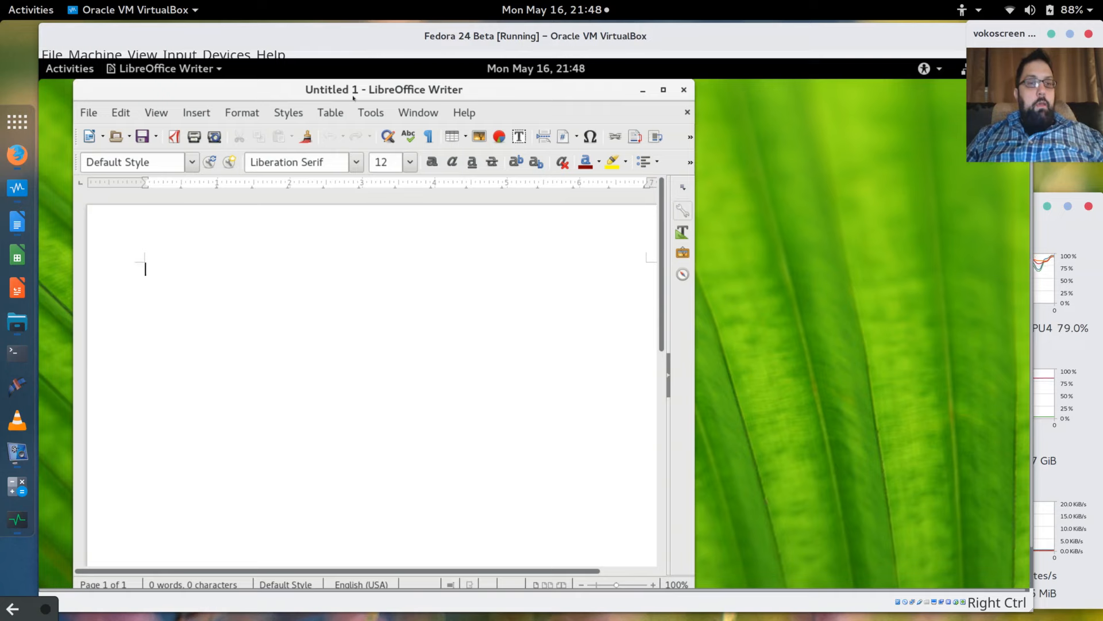
left_click_drag(355, 95, 440, 100)
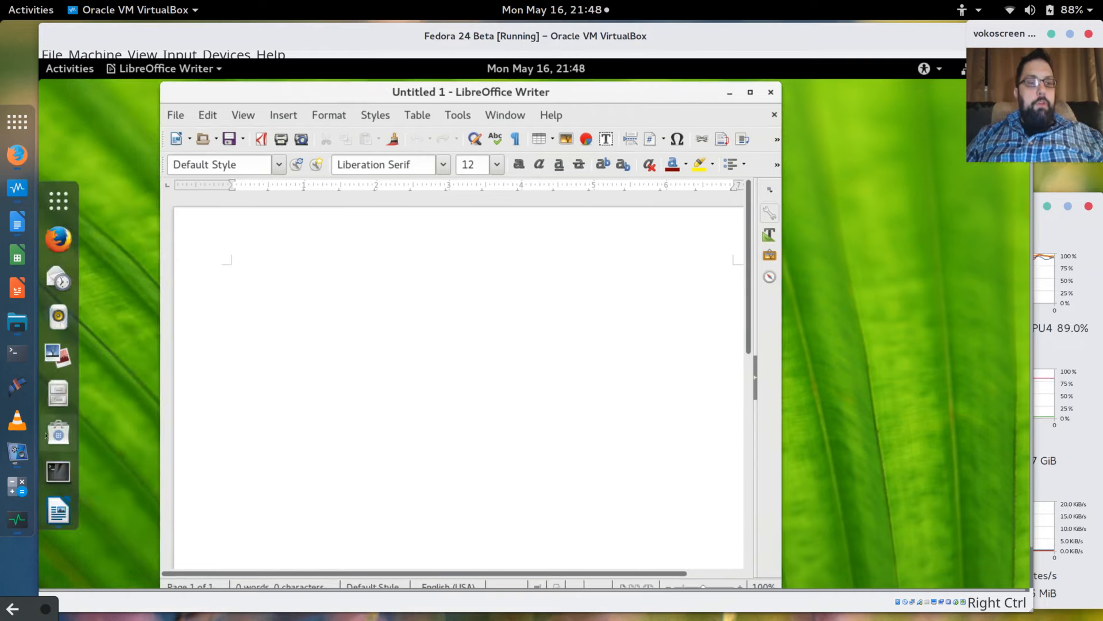
Start a root shell with 'sudo bash' in Terminal and run 'dnf --best update'.
left_click(58, 472)
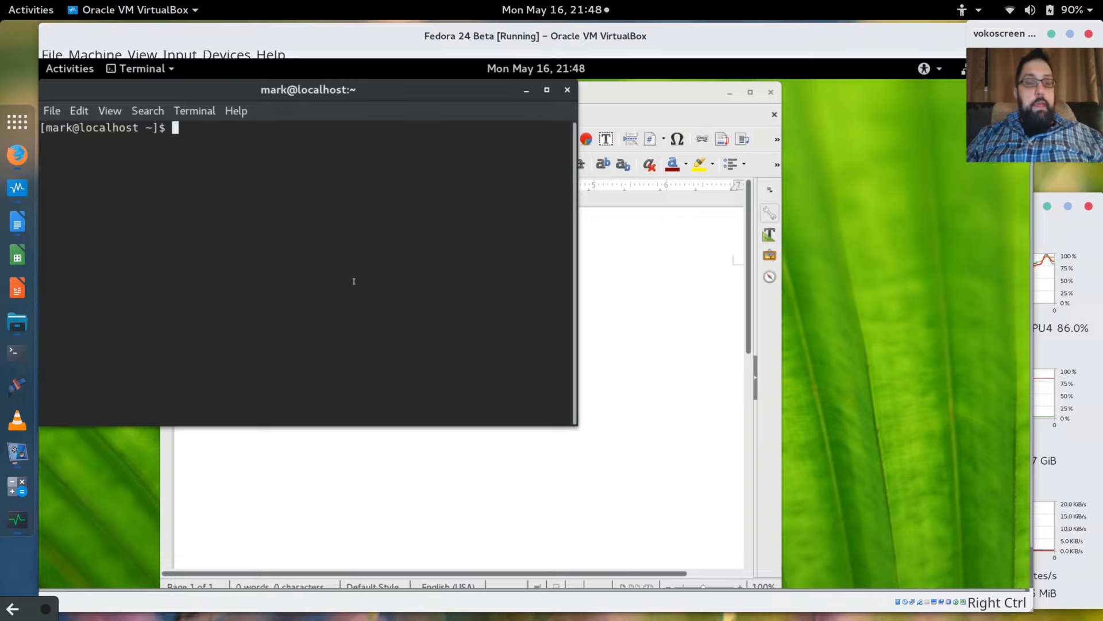
type("sudo bash")
key("Return")
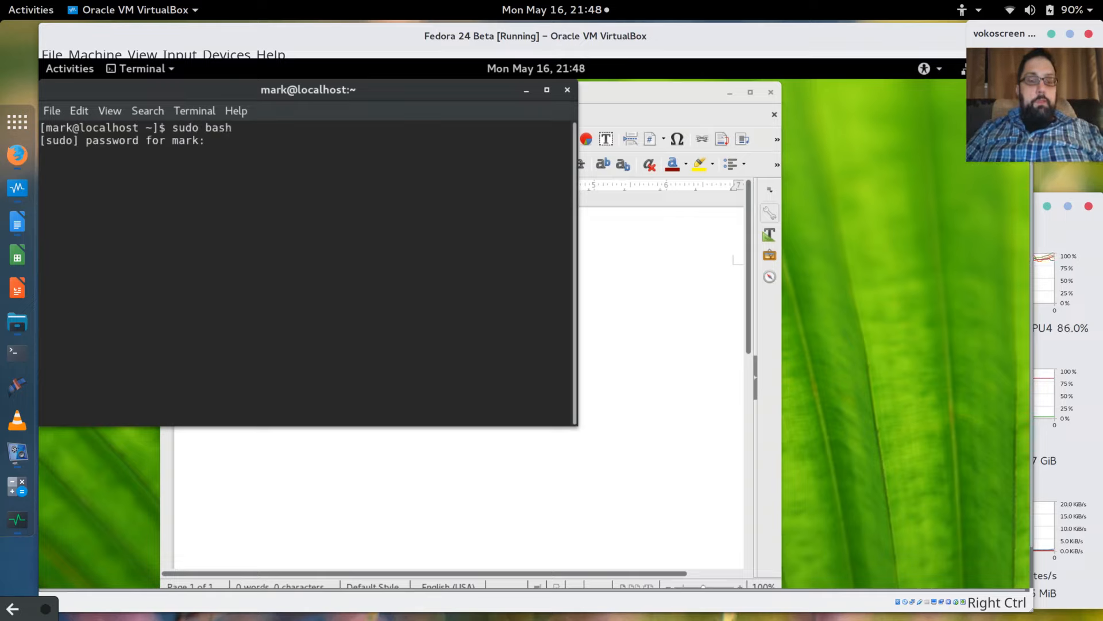
key("Return")
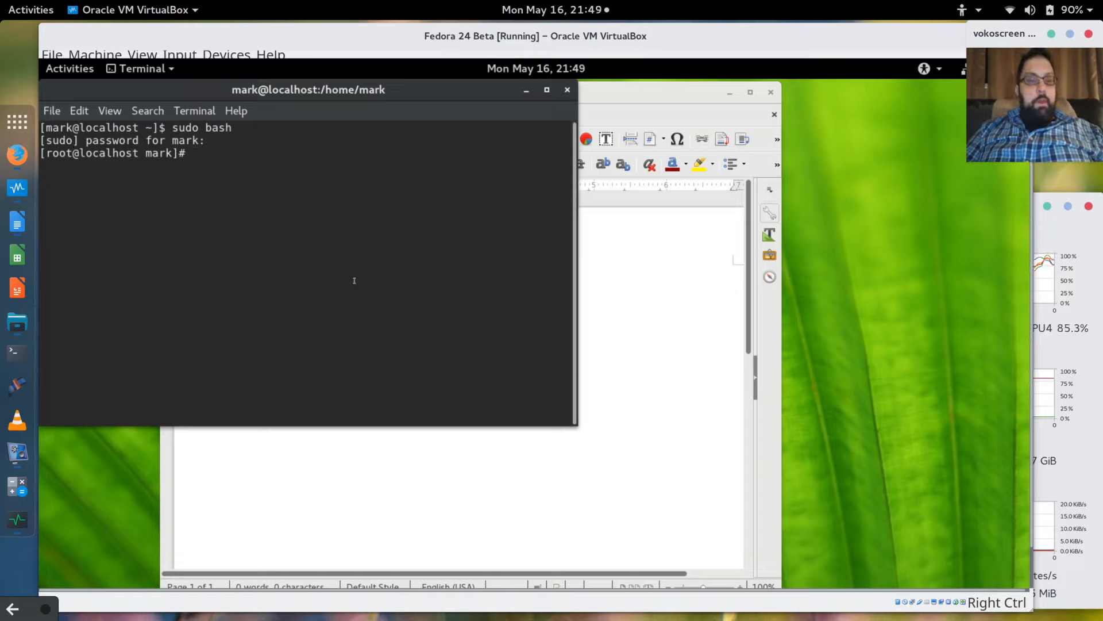
type("dnf ")
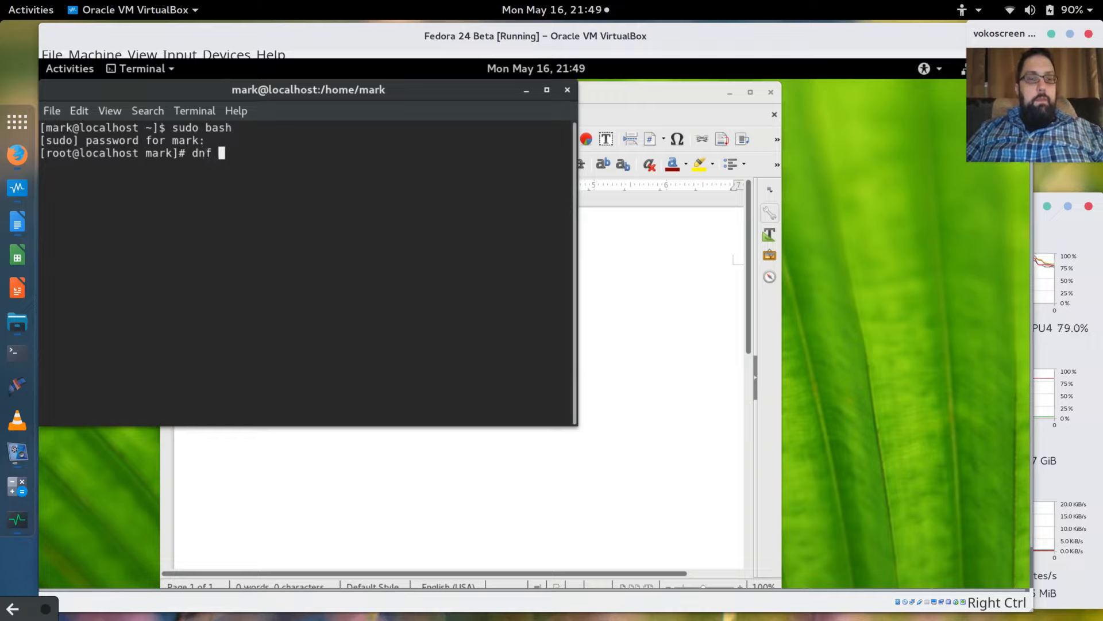
type("--best update")
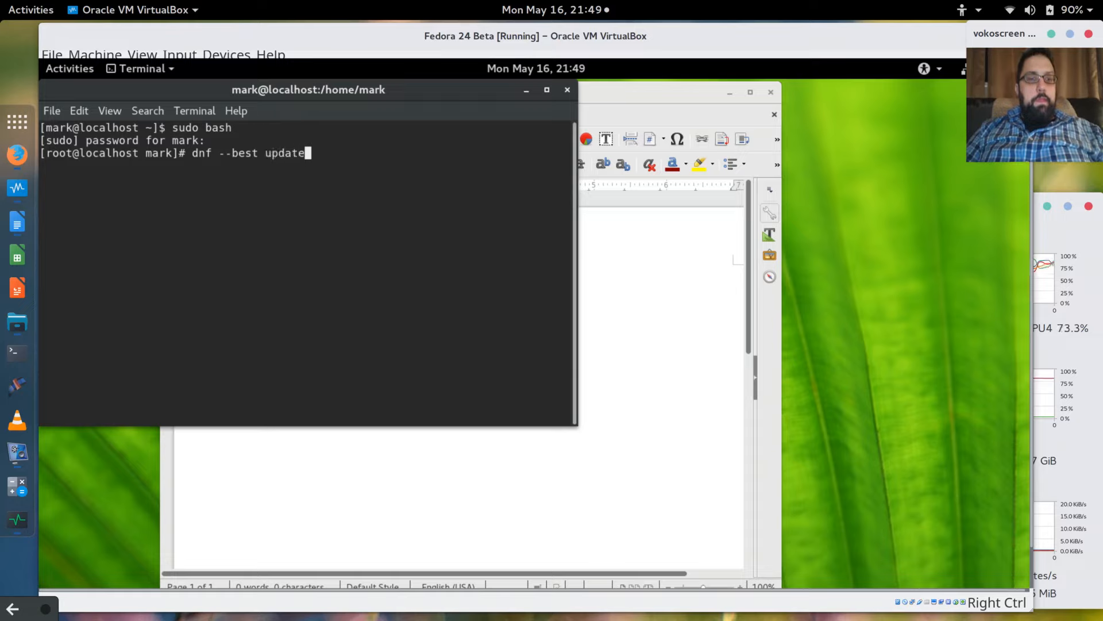
key("Return")
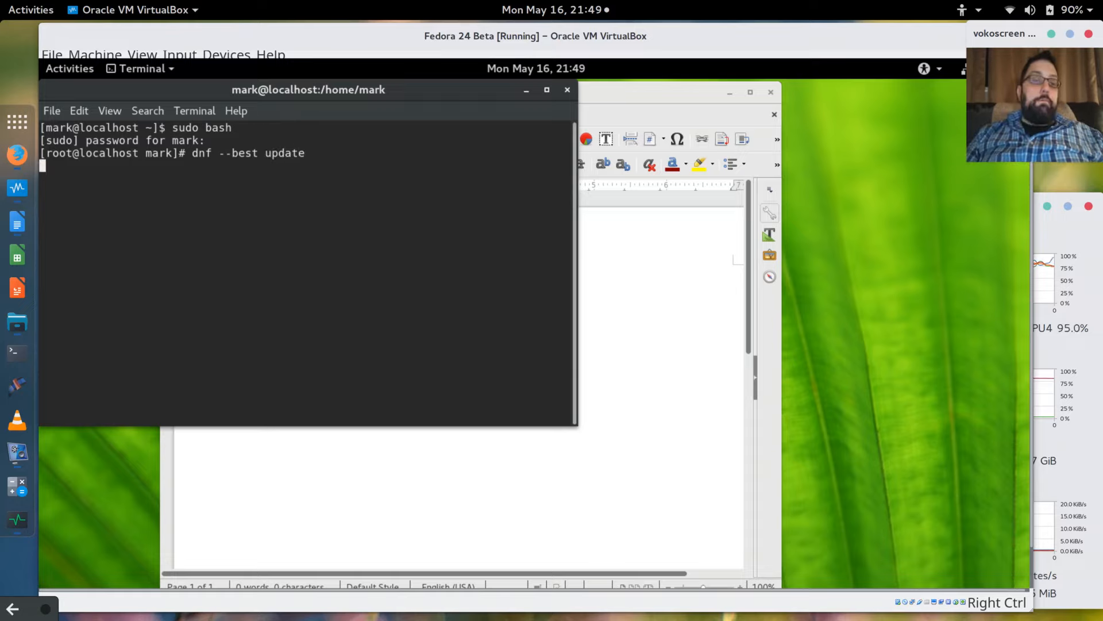
Watch dnf upgrade the 677 packages, then bring up the vokoscreen recorder's tray menu.
left_click_drag(369, 90, 399, 132)
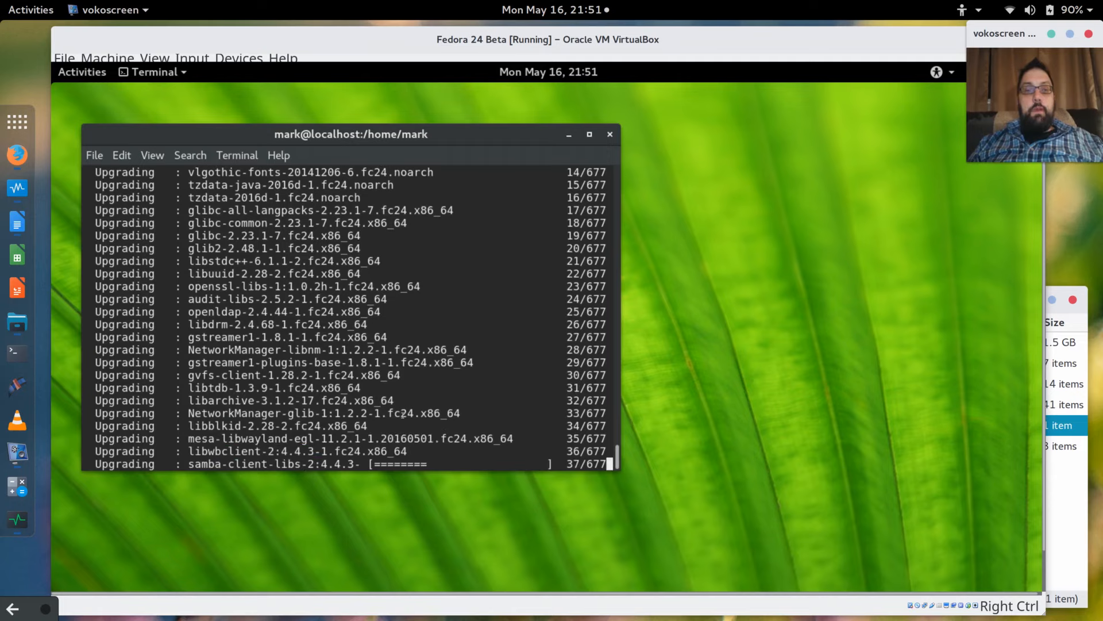
right_click(46, 613)
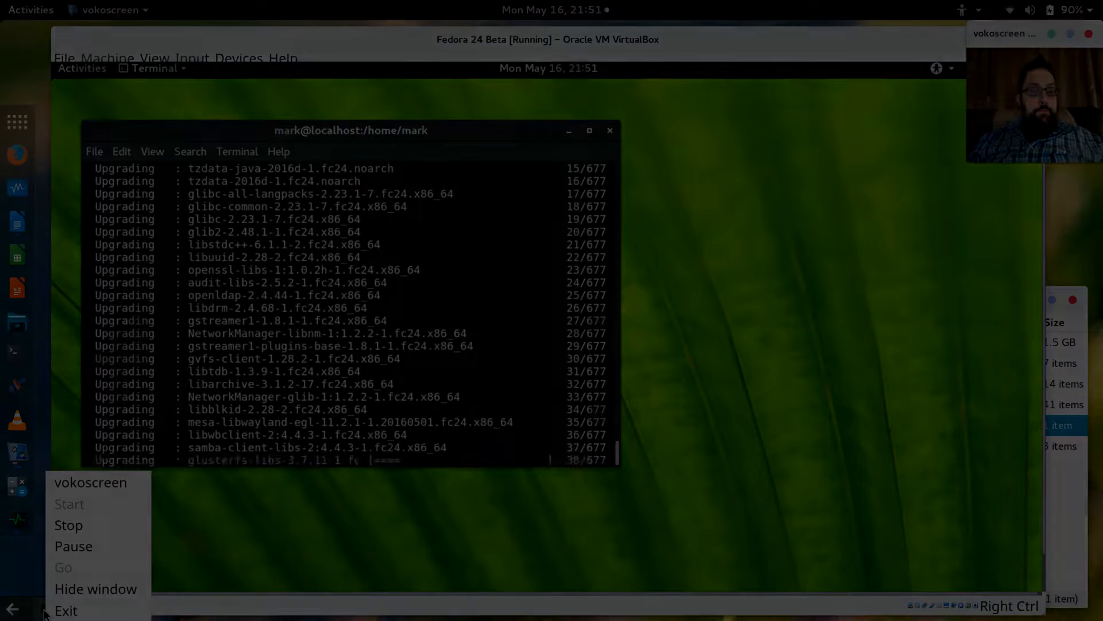